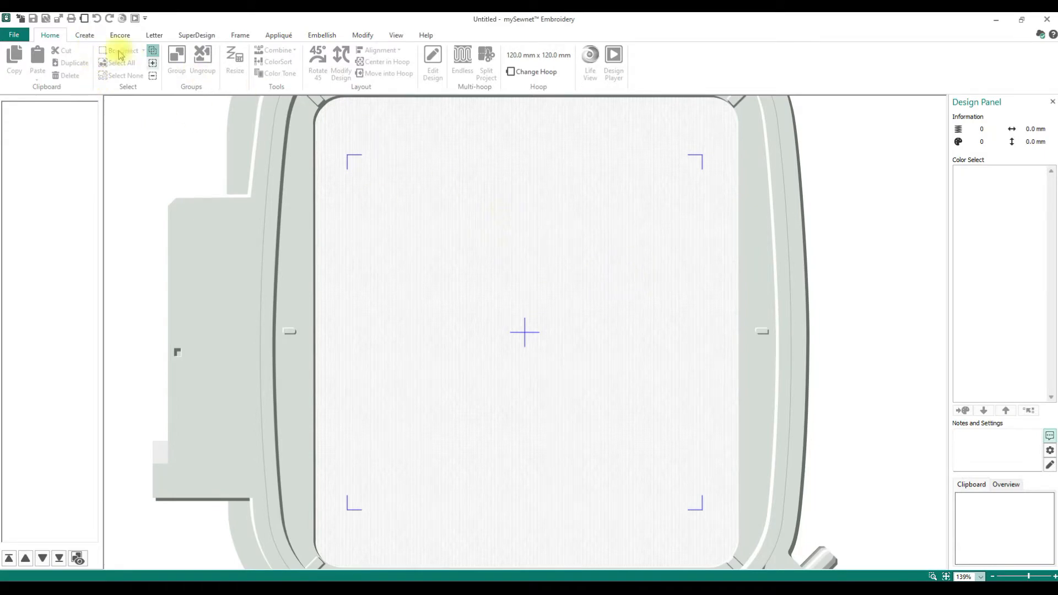
# Start an ExpressDesign Into Hoop using Create Express Embroidery, and open the viewer for loading a picture.
pyautogui.click(91, 37)
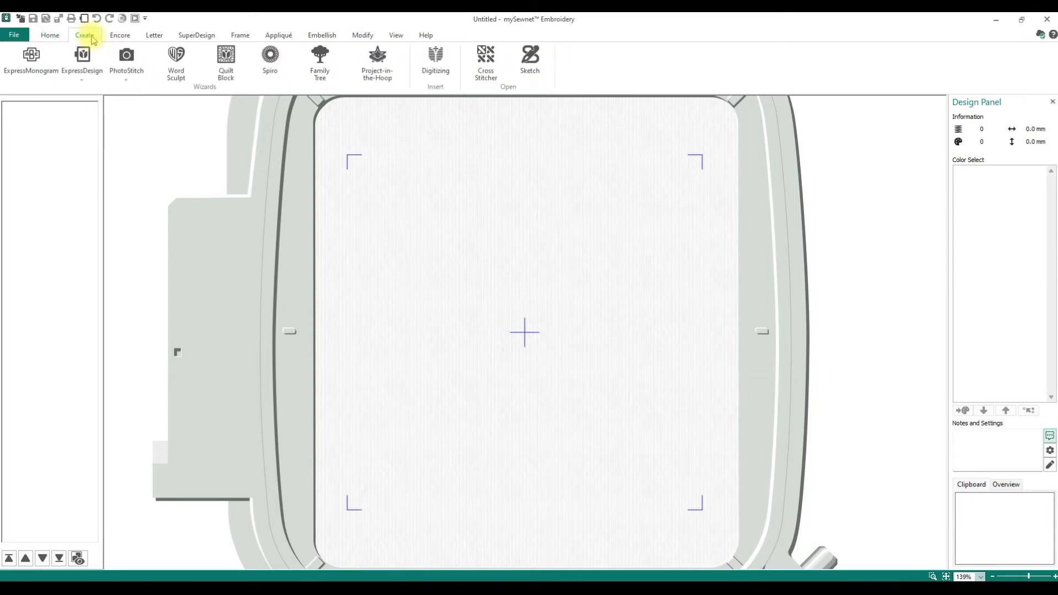
pyautogui.click(78, 77)
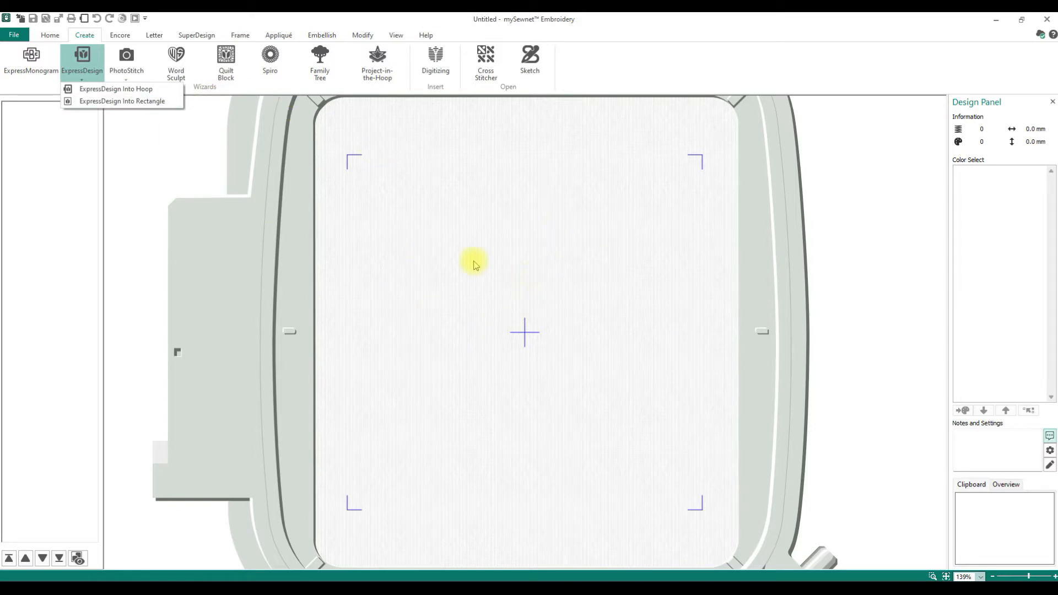
pyautogui.click(126, 90)
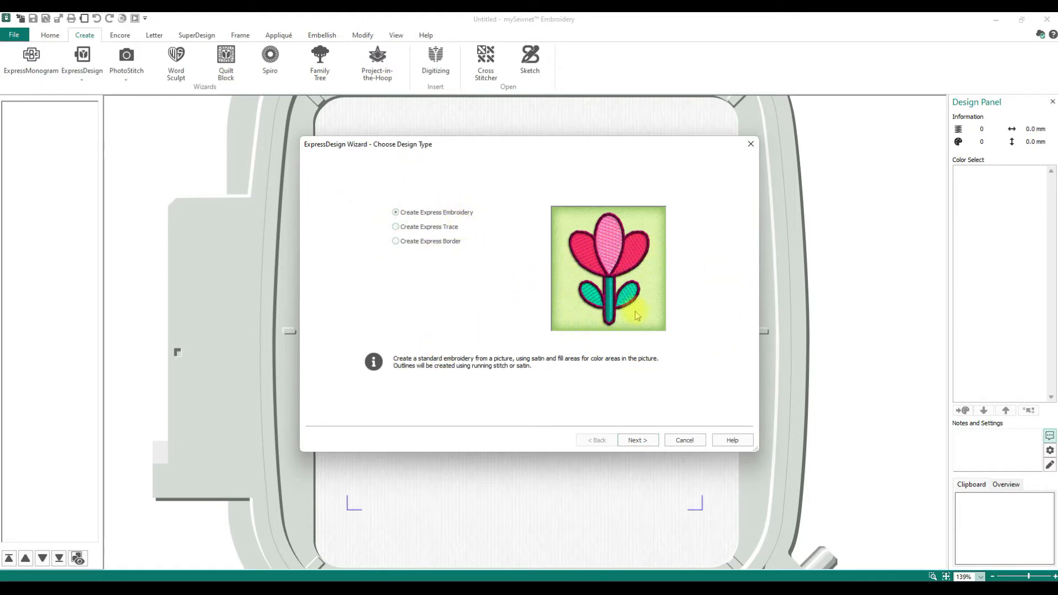
pyautogui.click(643, 442)
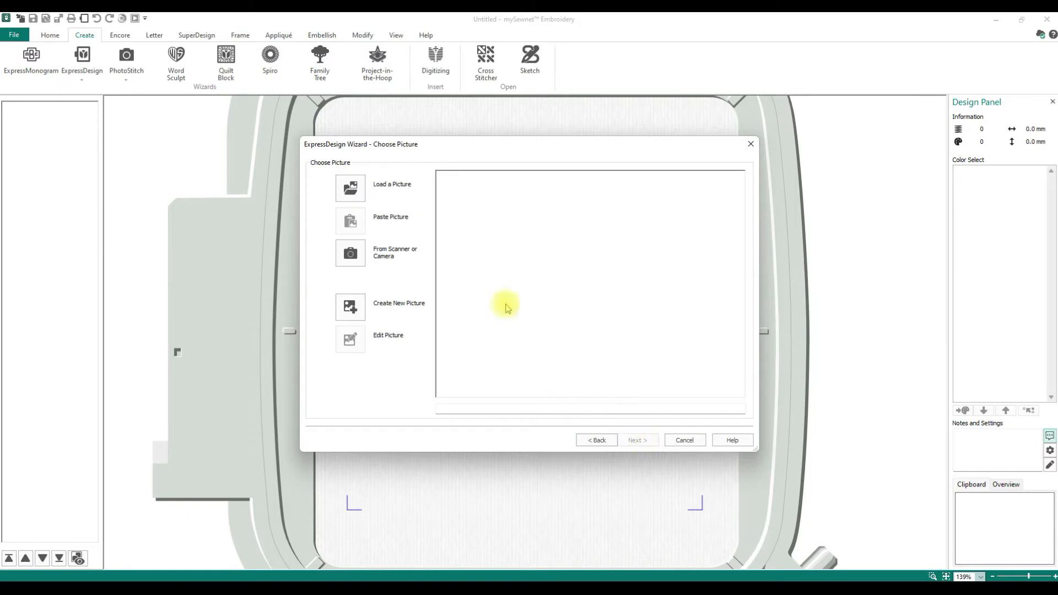
pyautogui.click(349, 201)
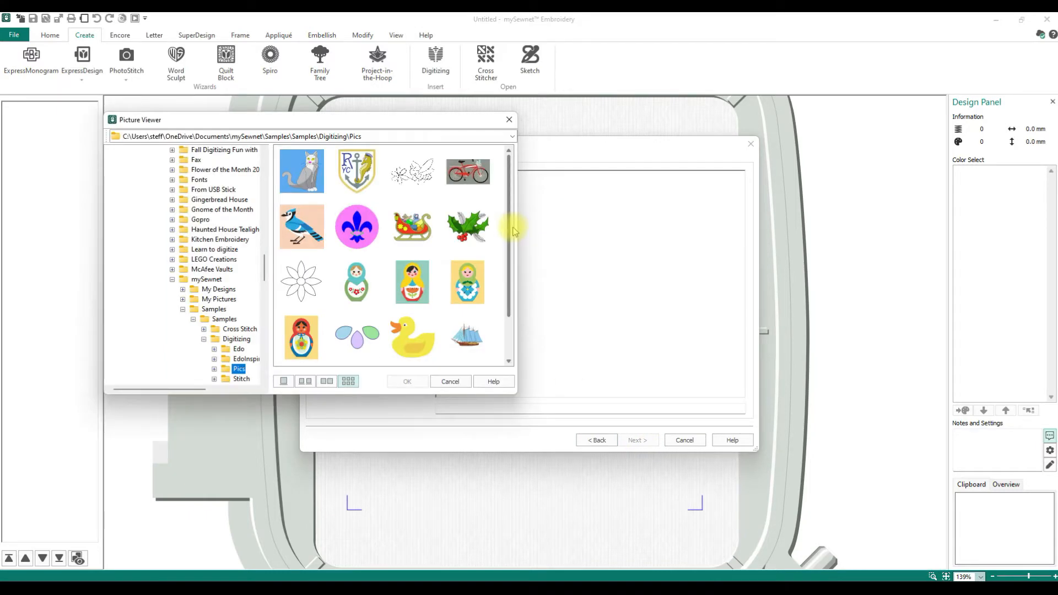
# Browse from Documents through mySewnet, Samples, Samples and Digitizing to the Pics folder in the Picture Viewer.
pyautogui.moveTo(265, 280); pyautogui.dragTo(267, 180)
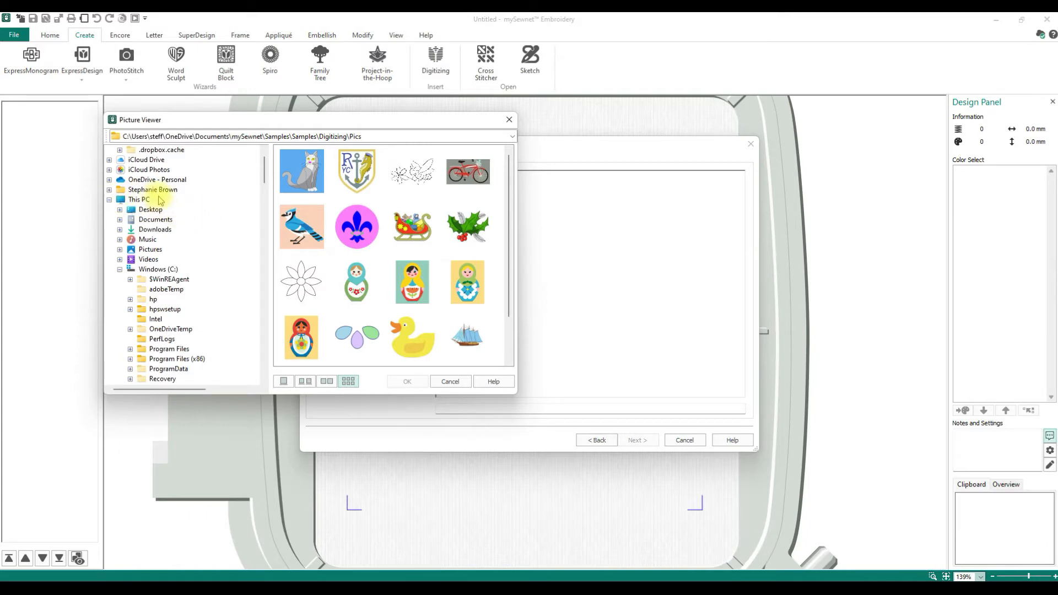
pyautogui.doubleClick(146, 220)
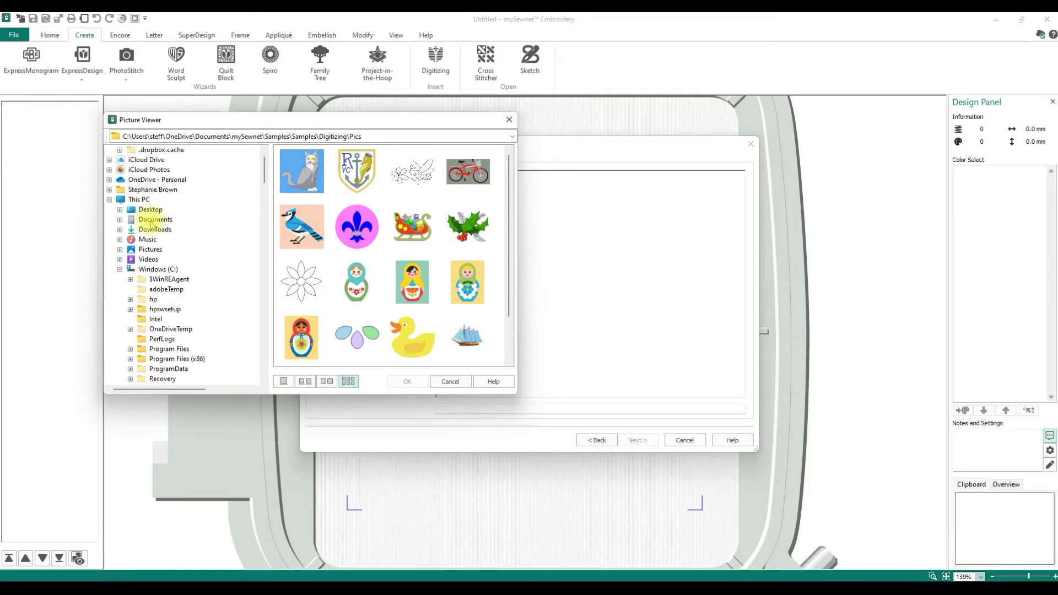
pyautogui.scroll(-8, 185, 237)
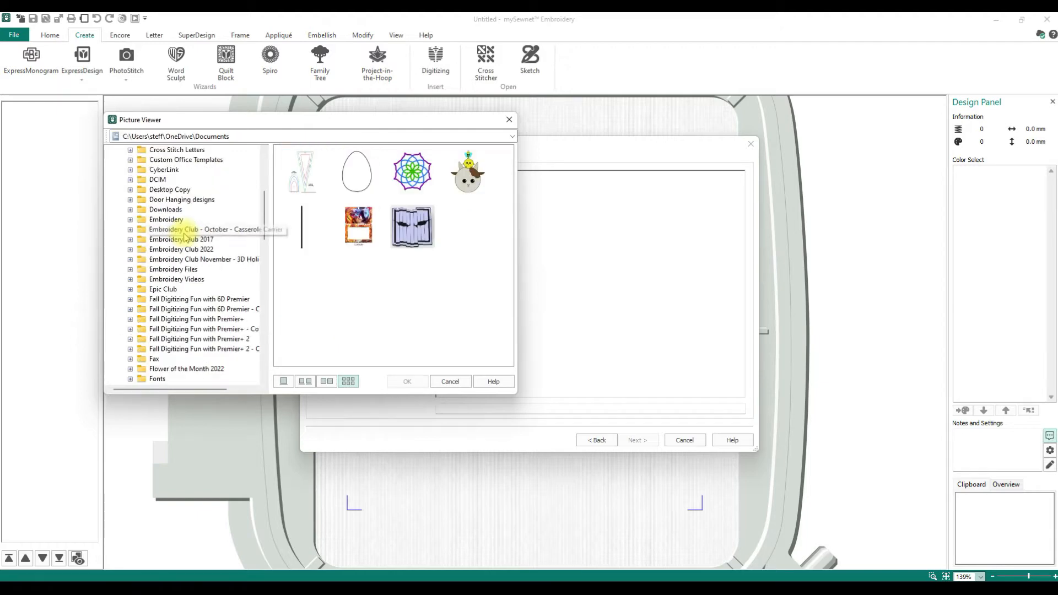
pyautogui.scroll(-2, 185, 237)
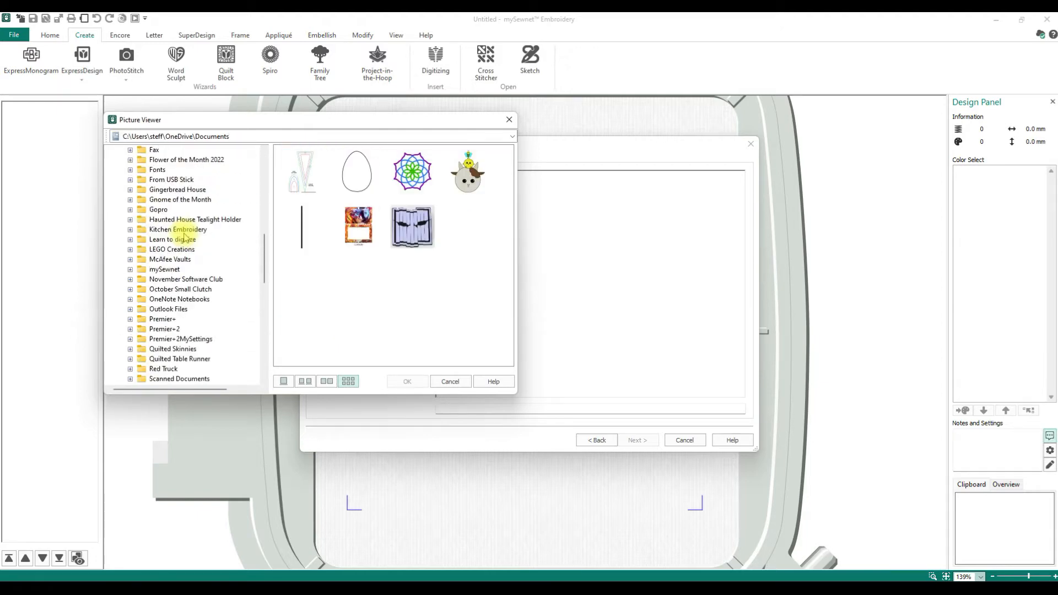
pyautogui.click(130, 270)
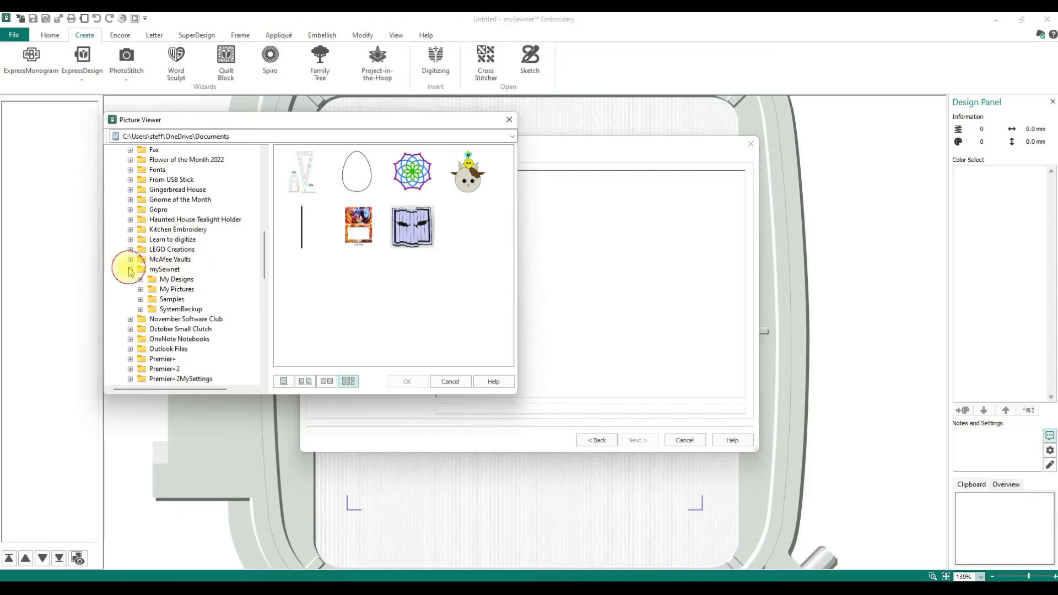
pyautogui.click(141, 299)
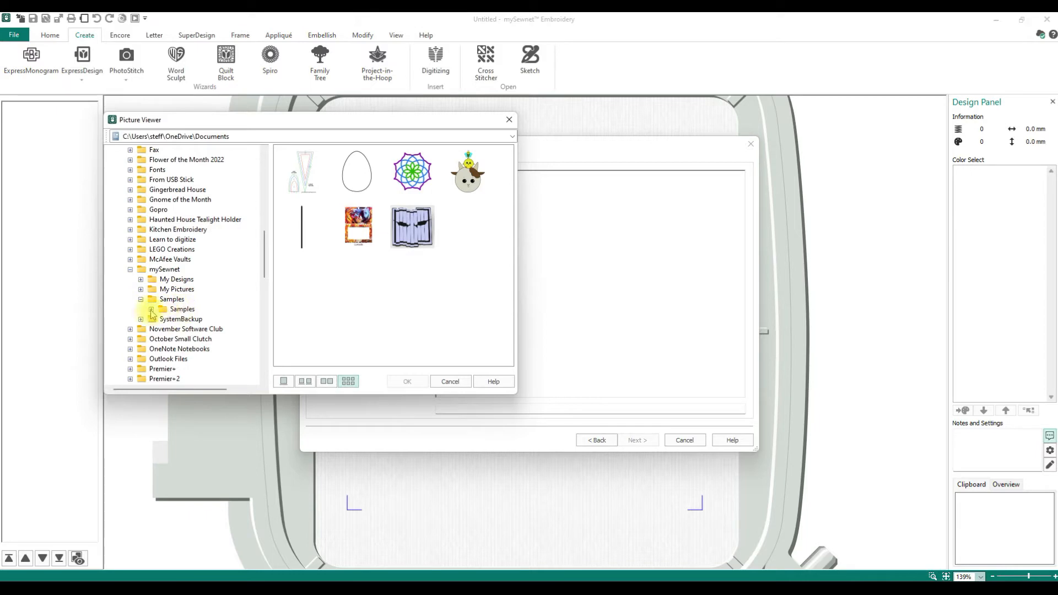
pyautogui.click(151, 310)
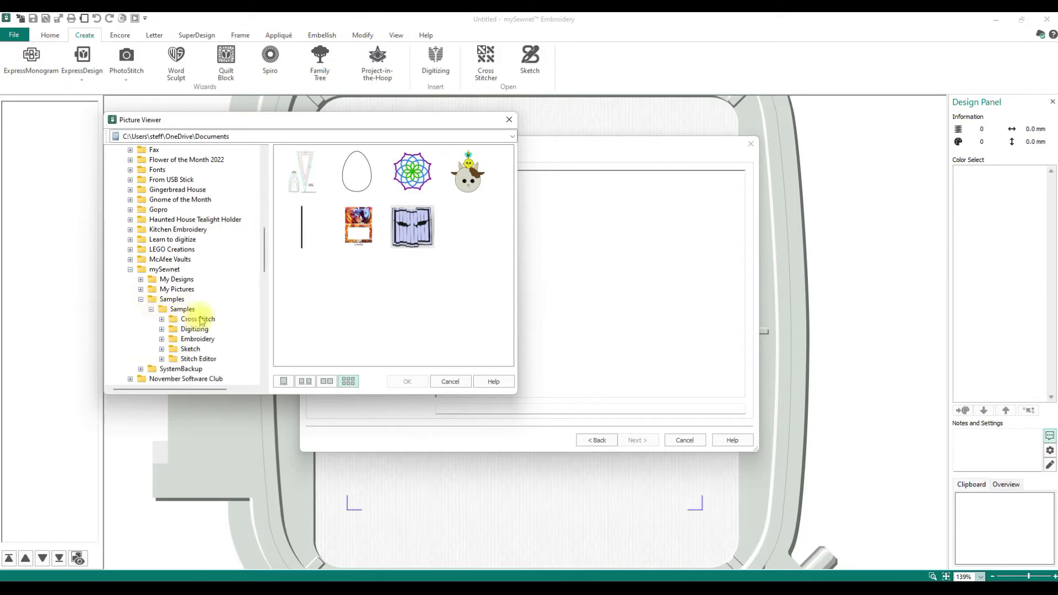
pyautogui.click(162, 329)
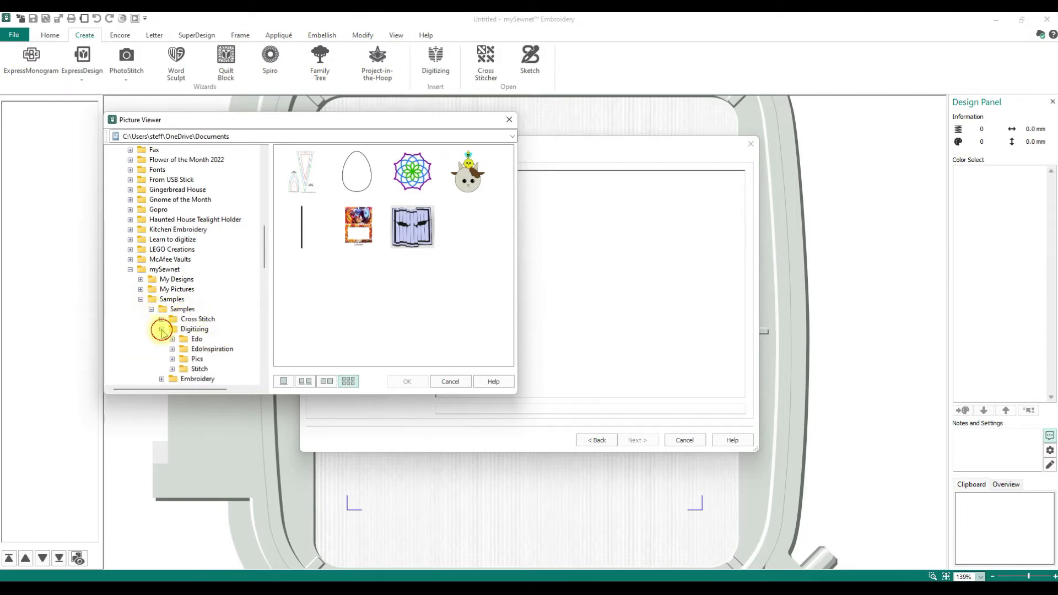
pyautogui.click(186, 361)
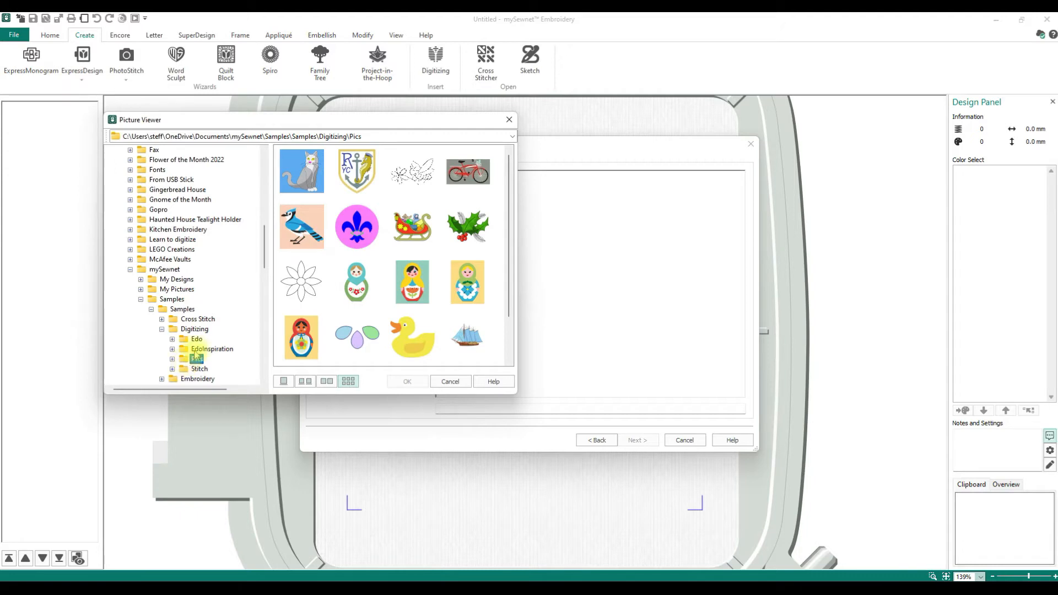
# Return to the Documents folder in the Picture Viewer, then collapse and re-expand its subfolders.
pyautogui.moveTo(264, 245); pyautogui.dragTo(265, 160)
pyautogui.click(119, 243)
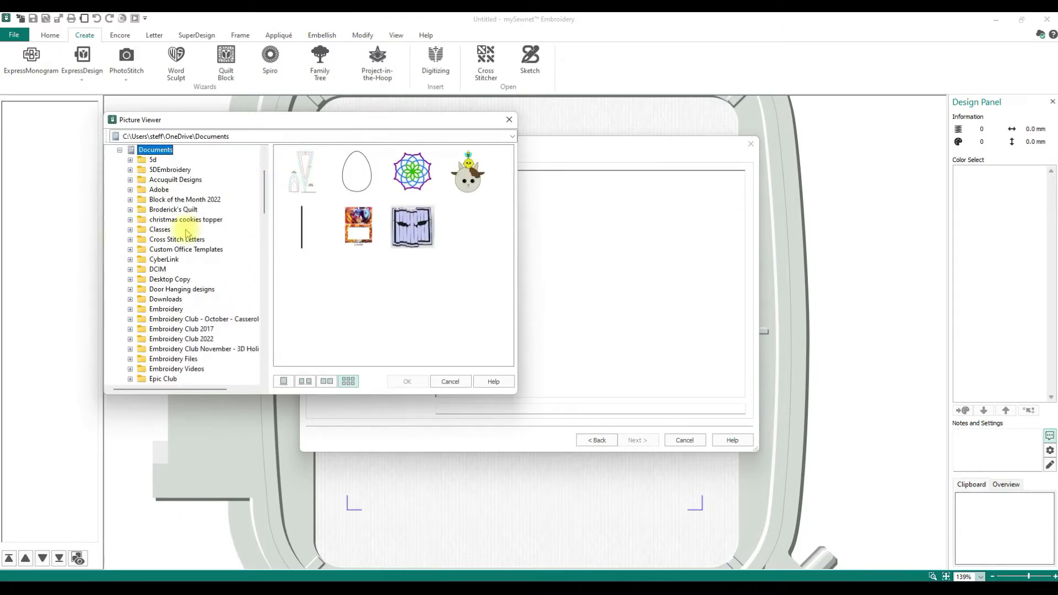
pyautogui.scroll(3, 260, 194)
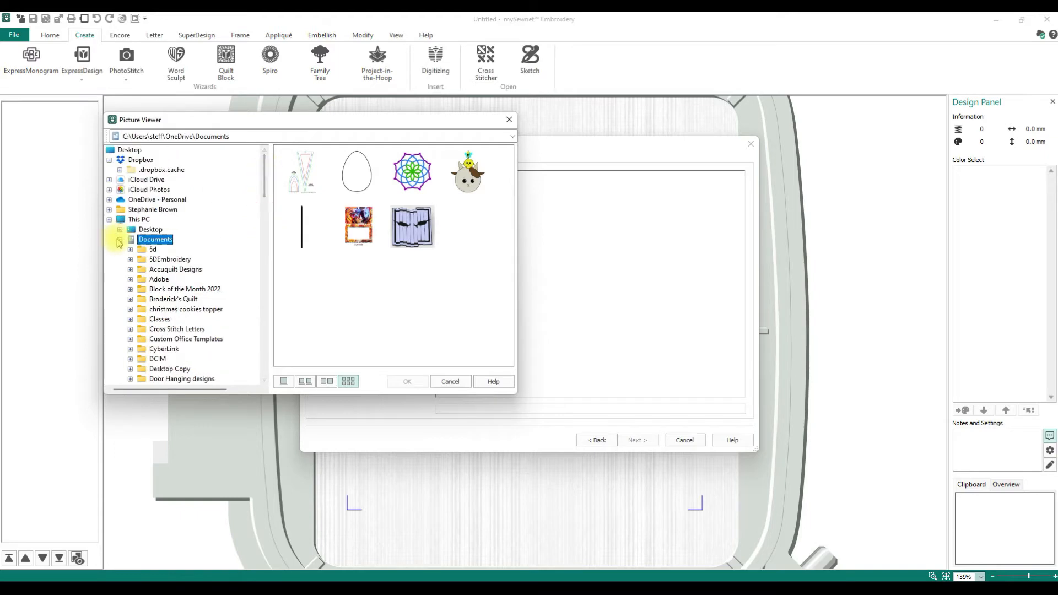
pyautogui.click(119, 239)
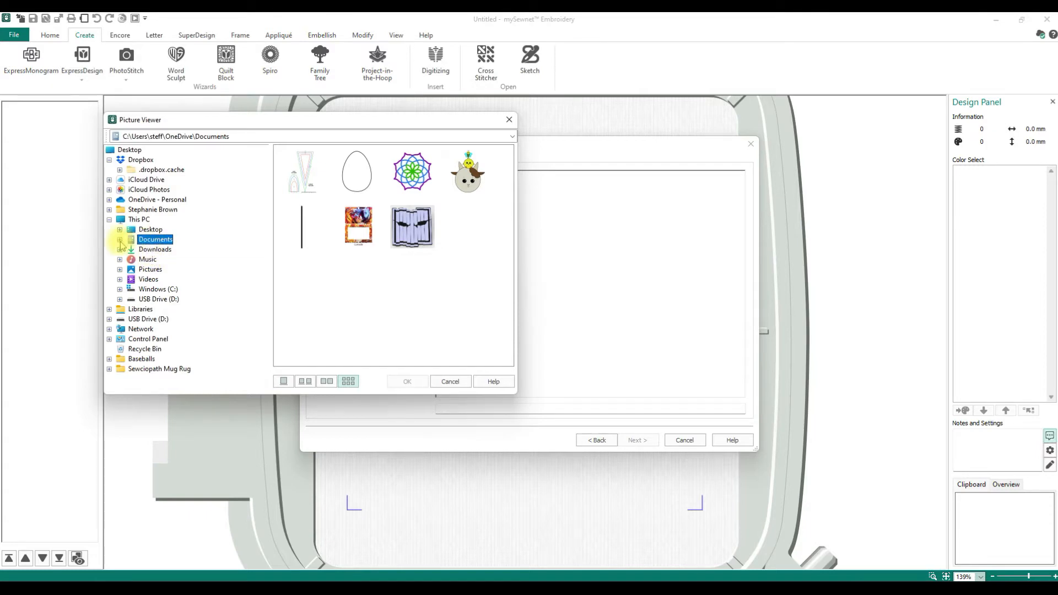
pyautogui.click(121, 241)
pyautogui.scroll(-6, 213, 245)
pyautogui.scroll(-3, 212, 249)
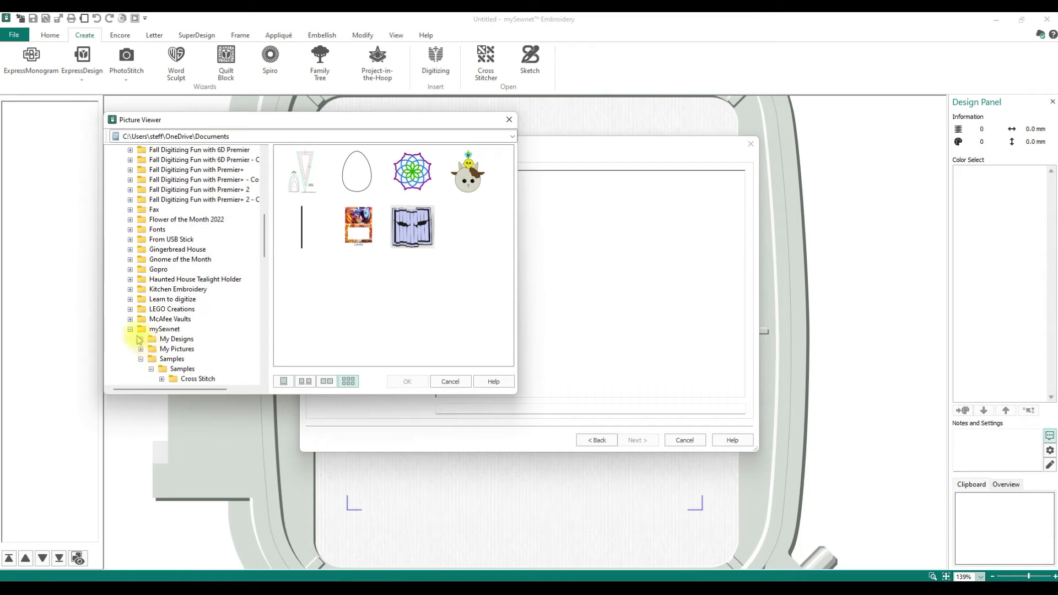
# Open the Pics folder under mySewnet, Samples, Samples, Digitizing.
pyautogui.click(130, 330)
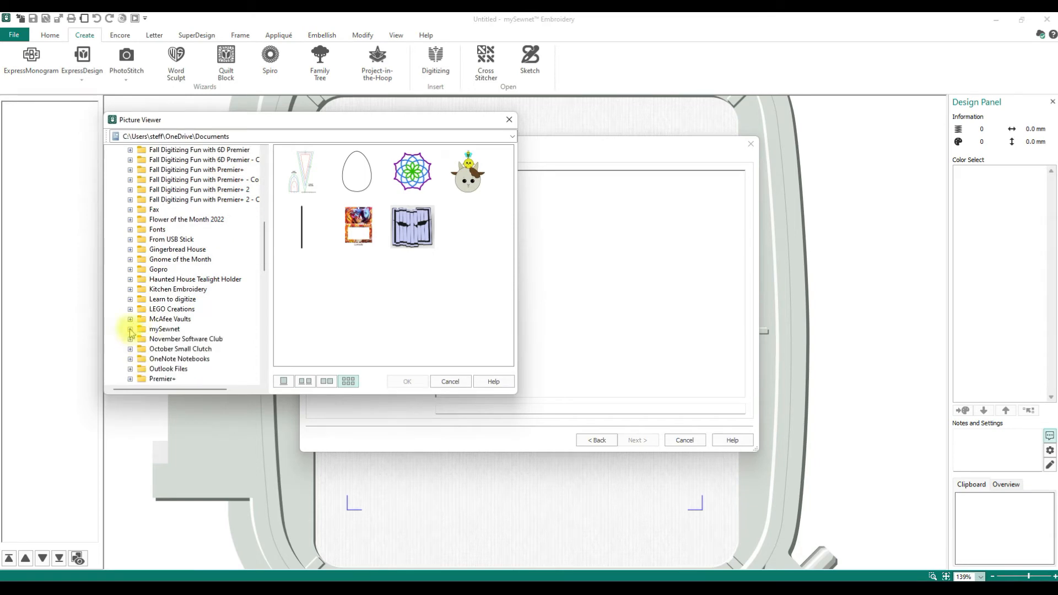
pyautogui.click(131, 330)
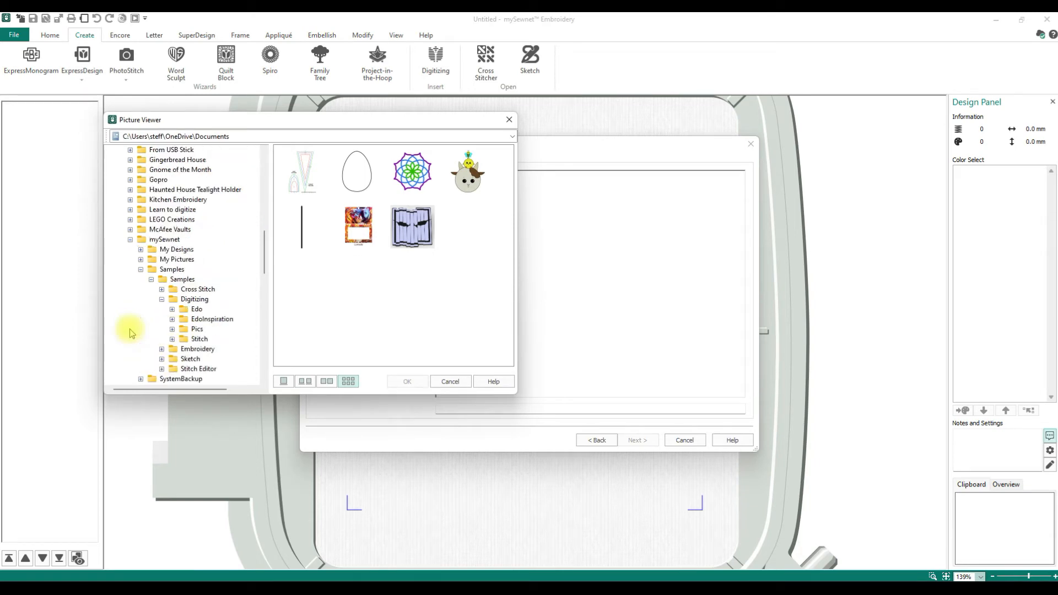
pyautogui.click(141, 270)
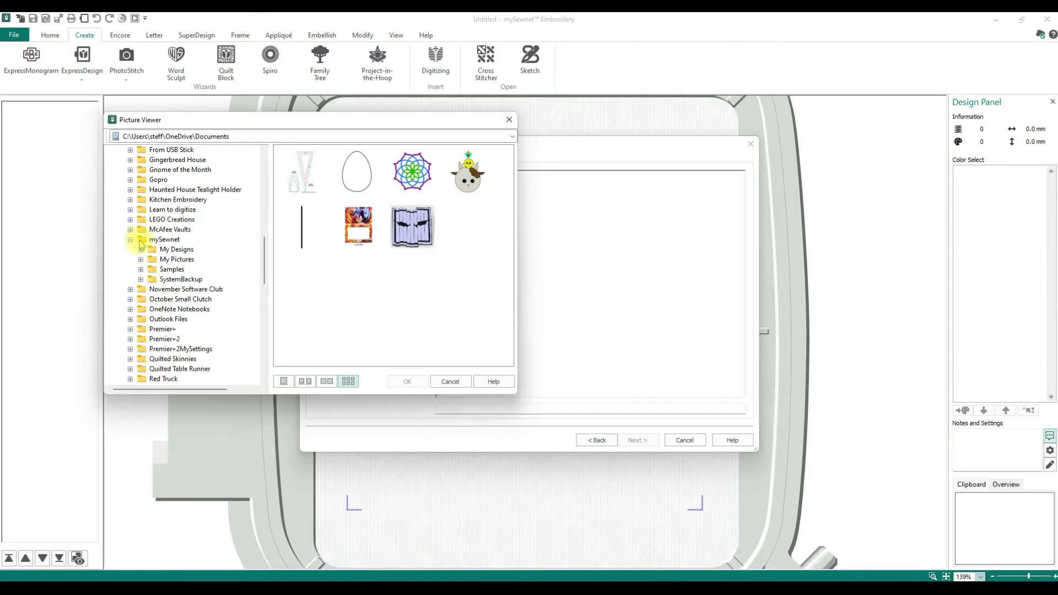
pyautogui.click(141, 270)
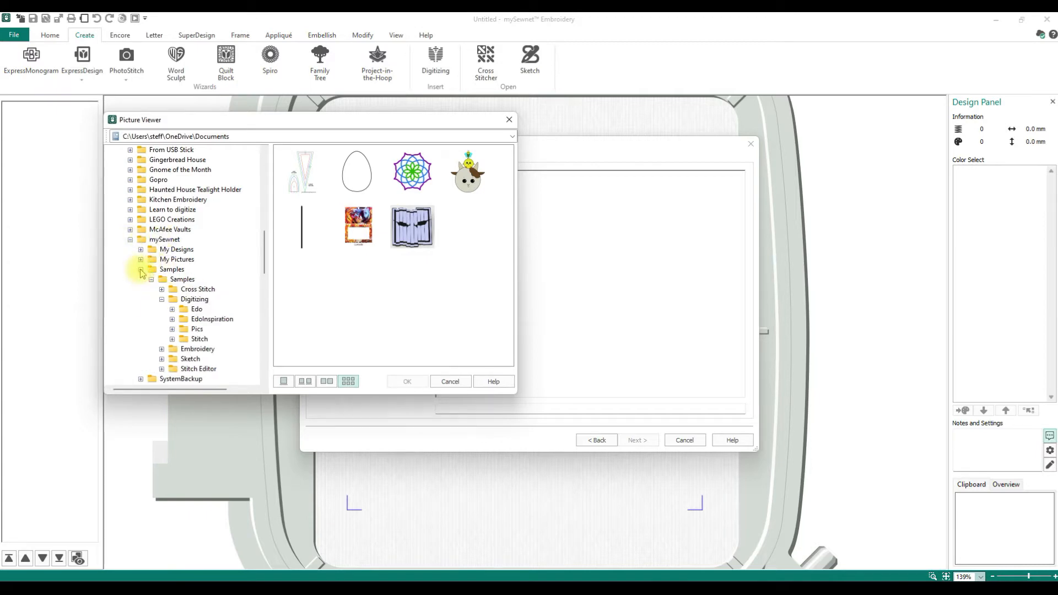
pyautogui.click(152, 280)
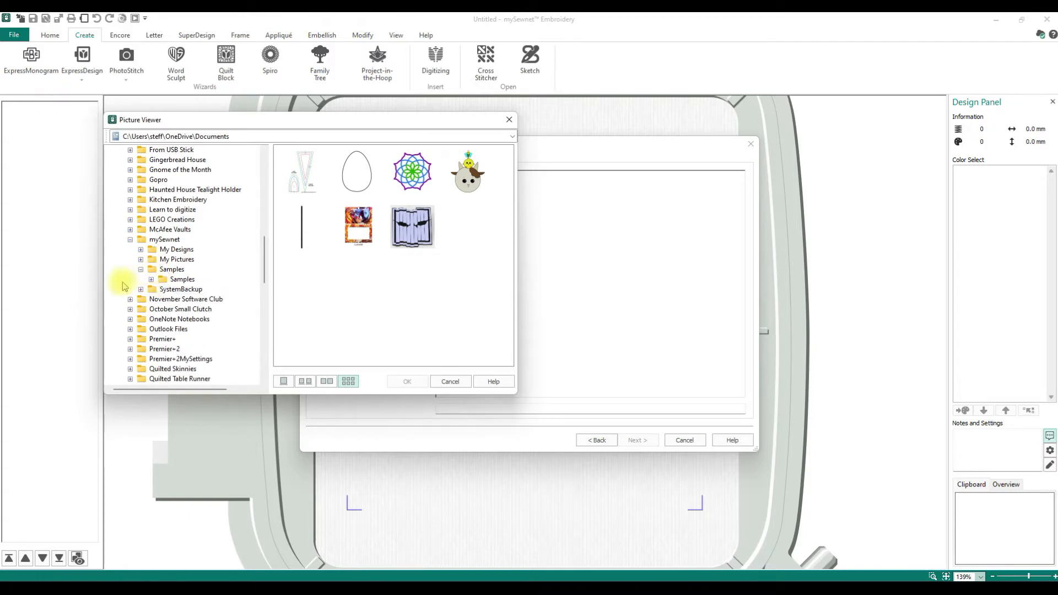
pyautogui.click(151, 280)
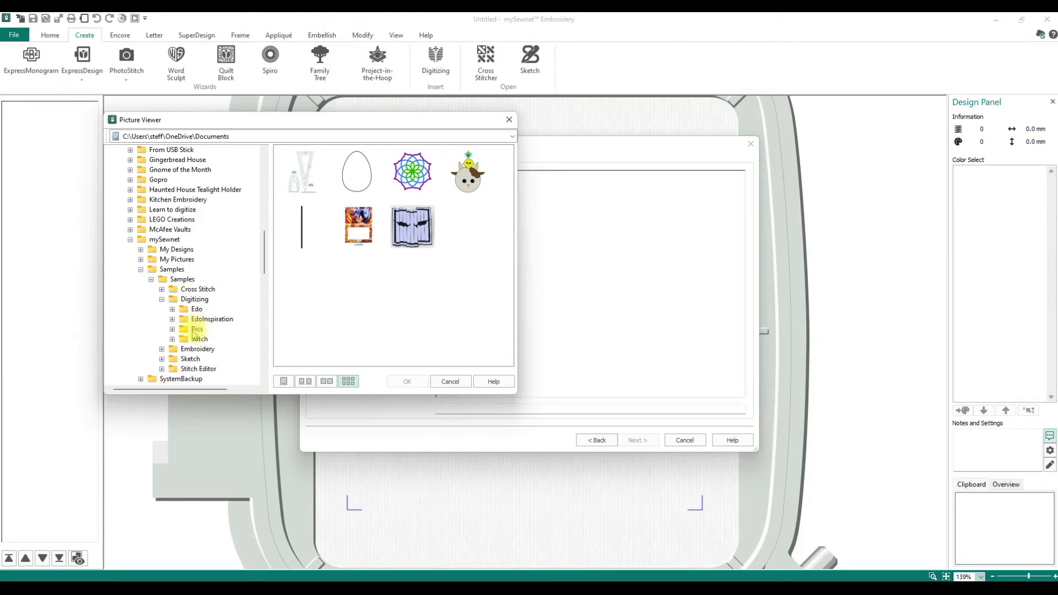
pyautogui.click(196, 329)
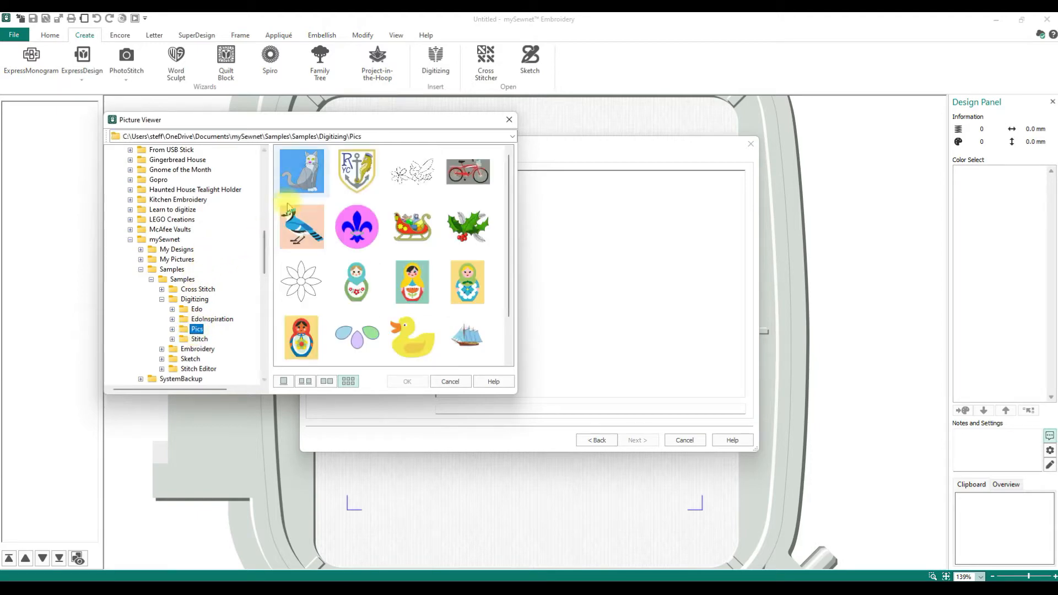
# Look through the sample pictures and load Nesting Doll 1.png into the wizard.
pyautogui.scroll(-2, 506, 232)
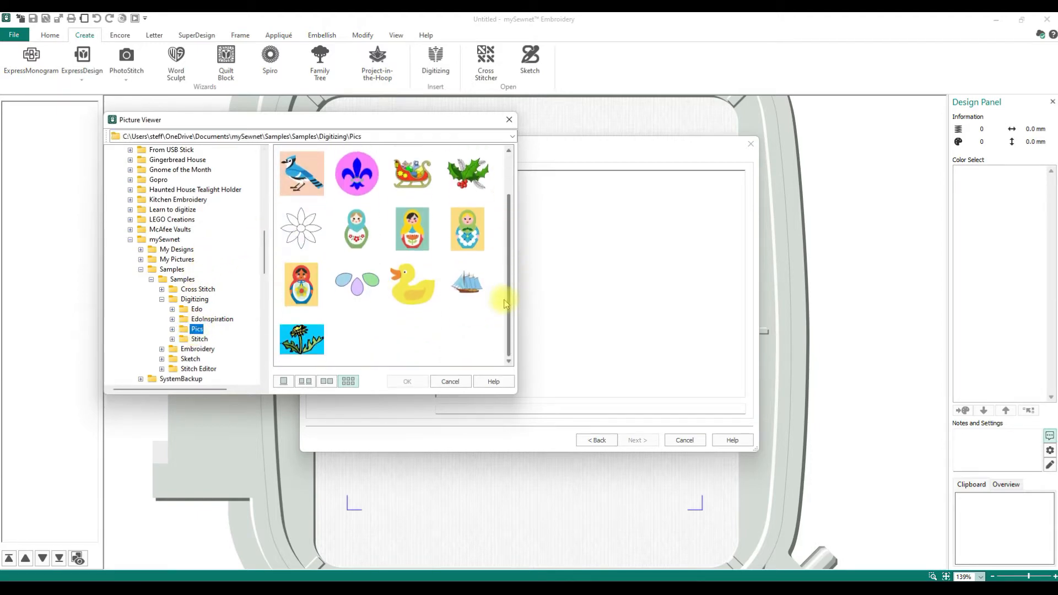
pyautogui.scroll(2, 504, 229)
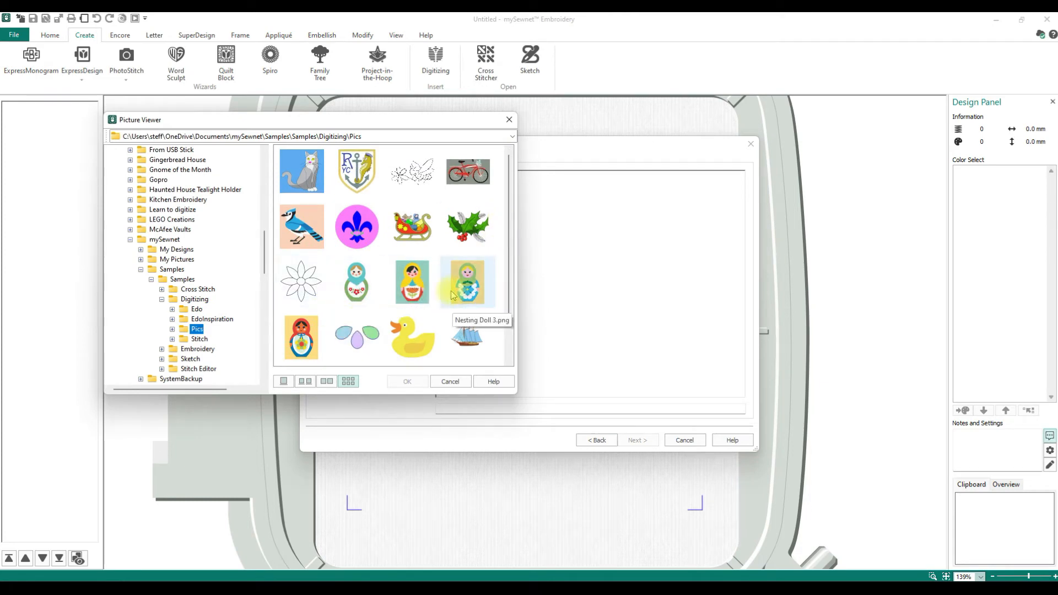
pyautogui.click(364, 292)
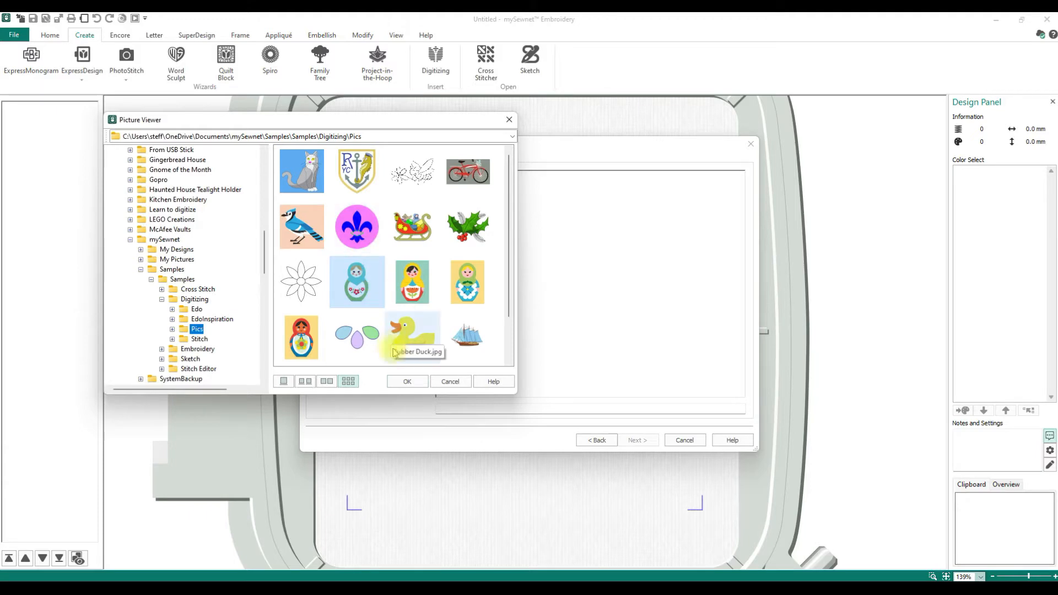
pyautogui.click(394, 381)
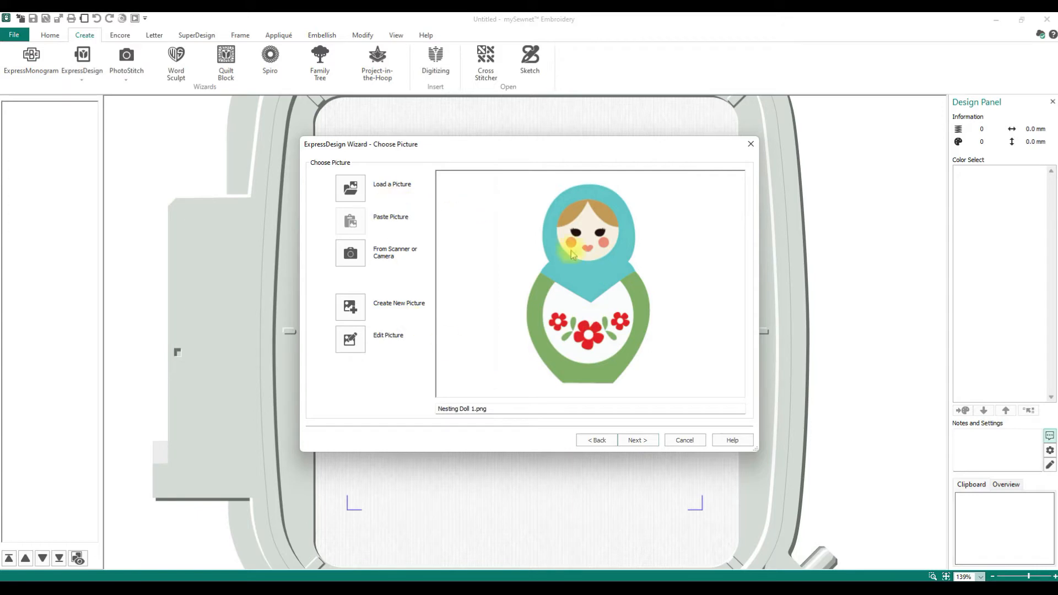
# Crop the nesting doll picture closely around the doll and accept the crop.
pyautogui.click(636, 441)
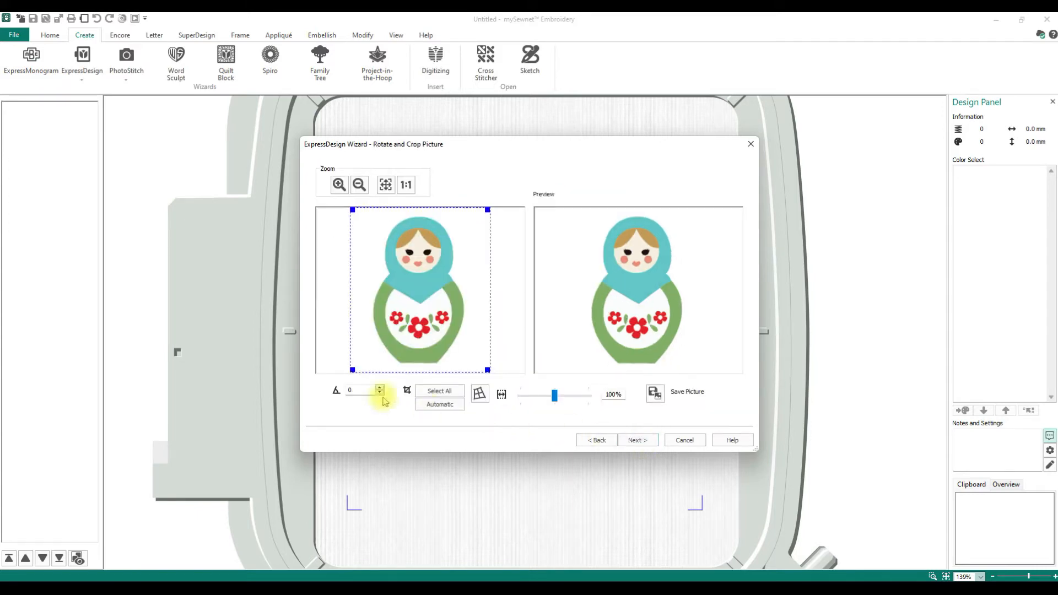
pyautogui.moveTo(352, 369); pyautogui.dragTo(369, 365)
pyautogui.moveTo(485, 209); pyautogui.dragTo(466, 215)
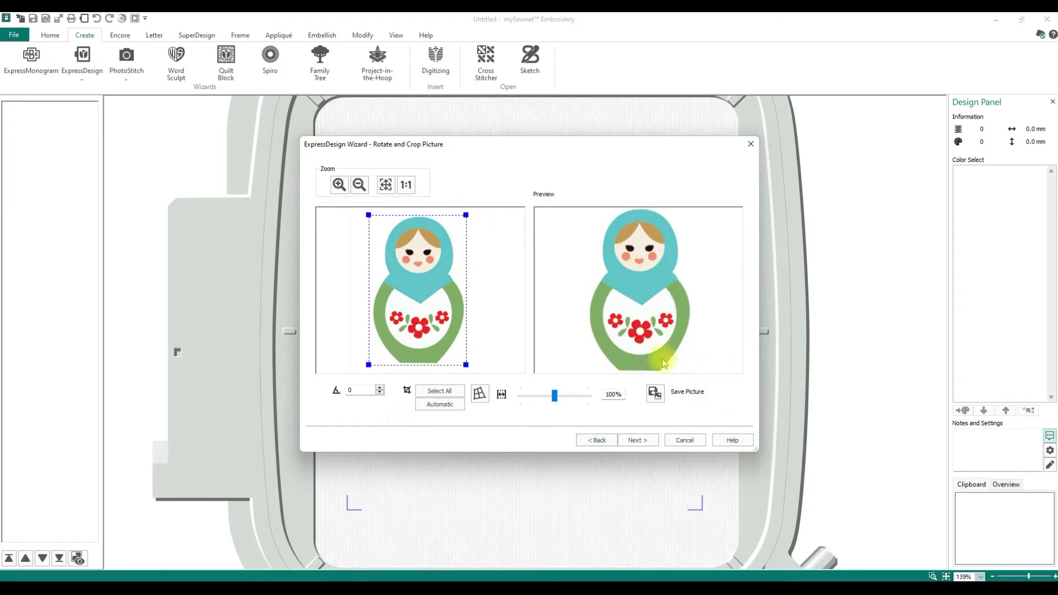
pyautogui.click(636, 441)
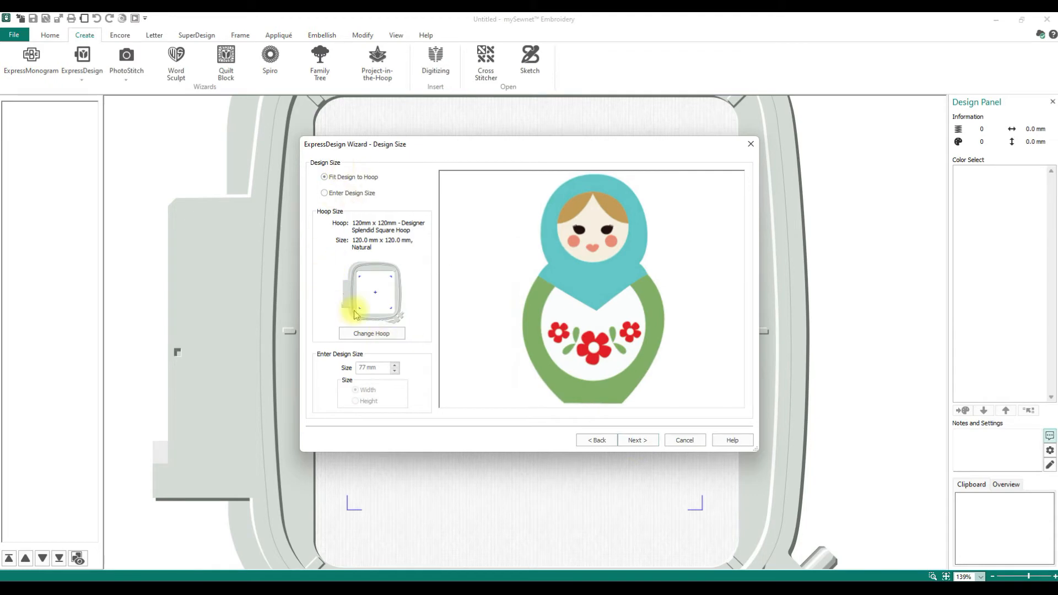
# Accept Fit Design to Hoop and the proposed thread colors, and refresh the preview with the preferred stitch type at 1.
pyautogui.click(637, 440)
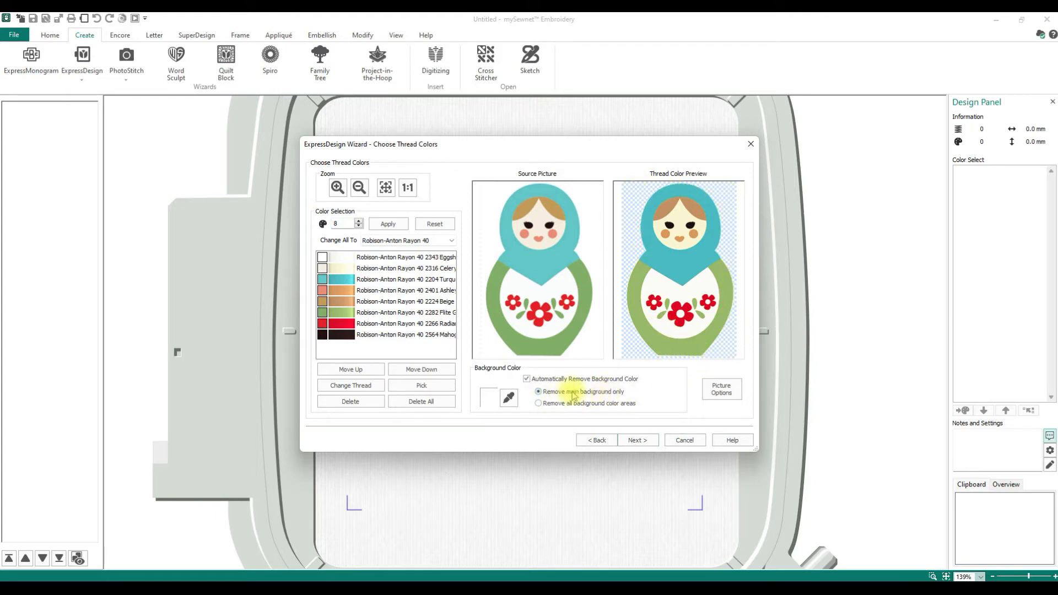
pyautogui.click(638, 439)
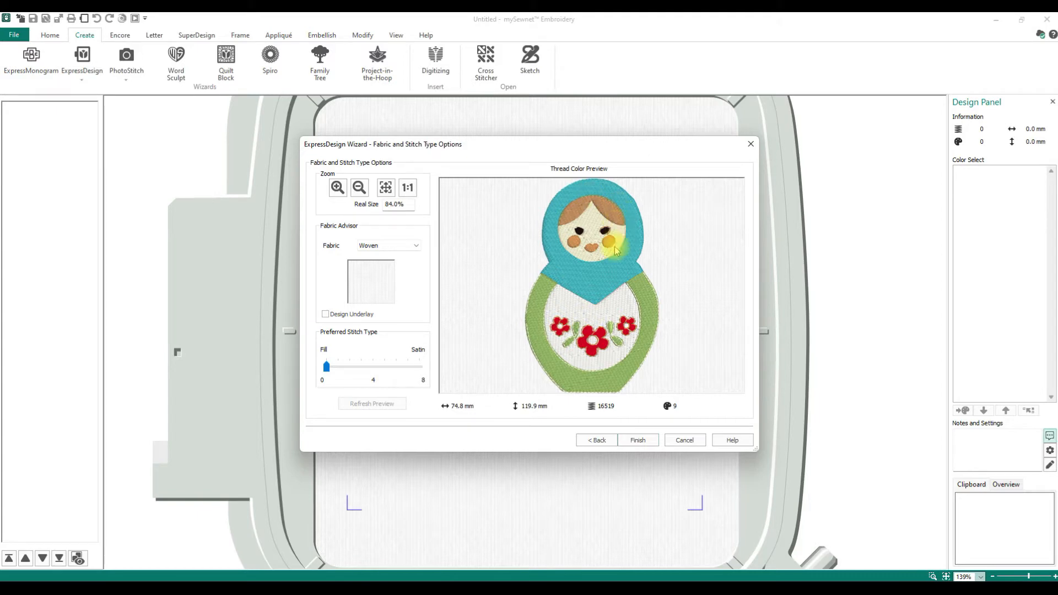
pyautogui.moveTo(326, 367); pyautogui.dragTo(338, 366)
pyautogui.click(357, 405)
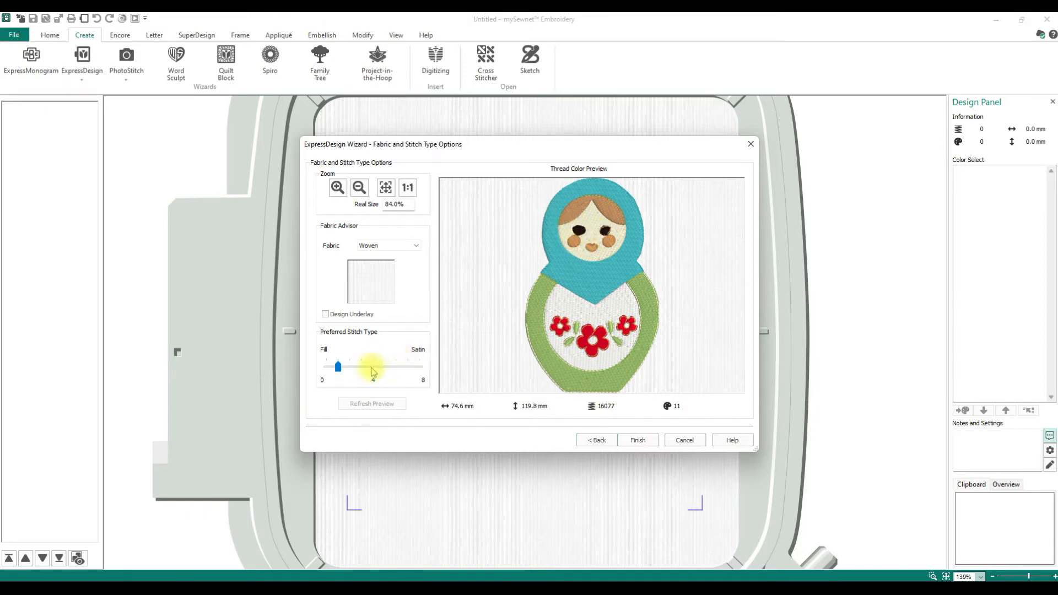
# Try the preferred stitch type at 4 in the refreshed preview, and return it to 1.
pyautogui.moveTo(337, 368); pyautogui.dragTo(372, 367)
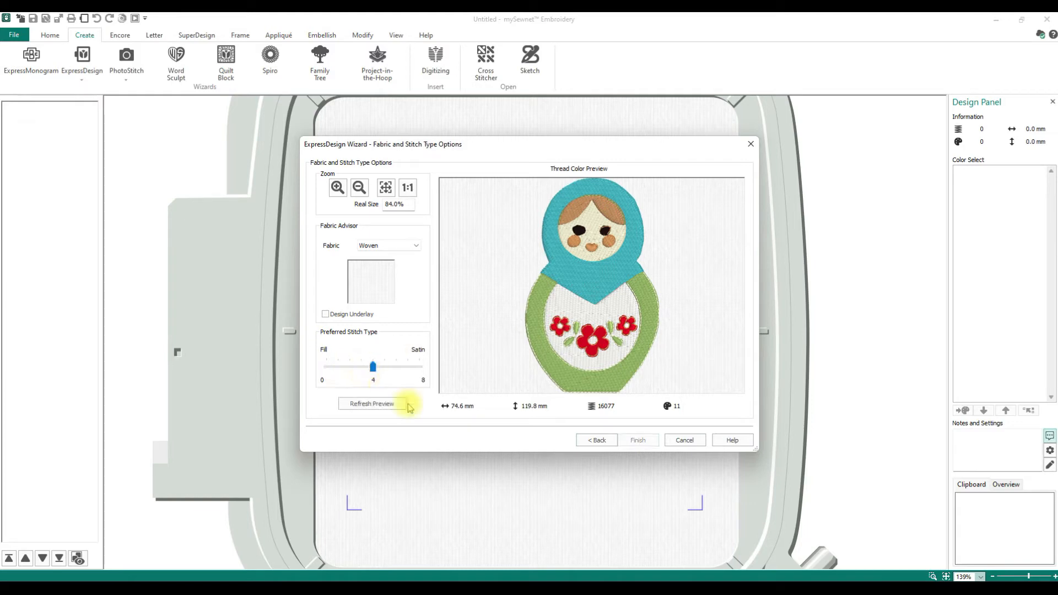
pyautogui.click(388, 406)
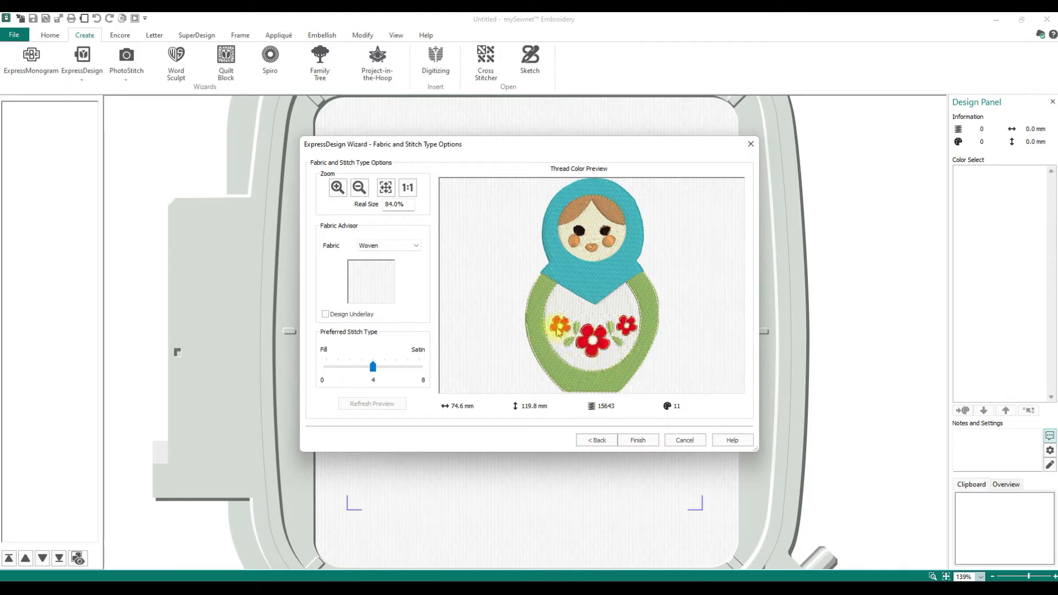
pyautogui.moveTo(373, 367); pyautogui.dragTo(341, 372)
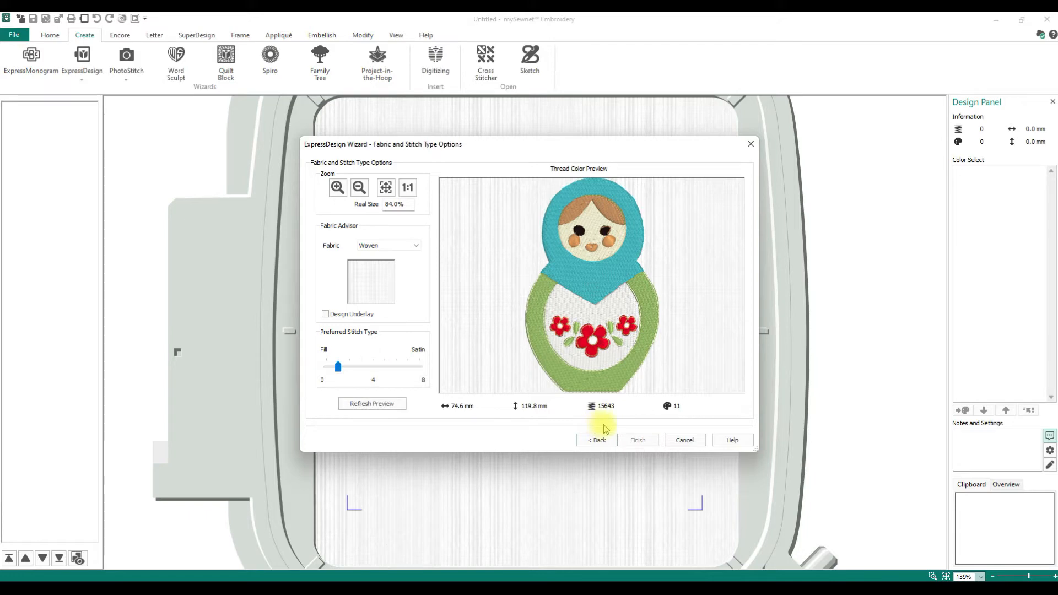
pyautogui.click(385, 405)
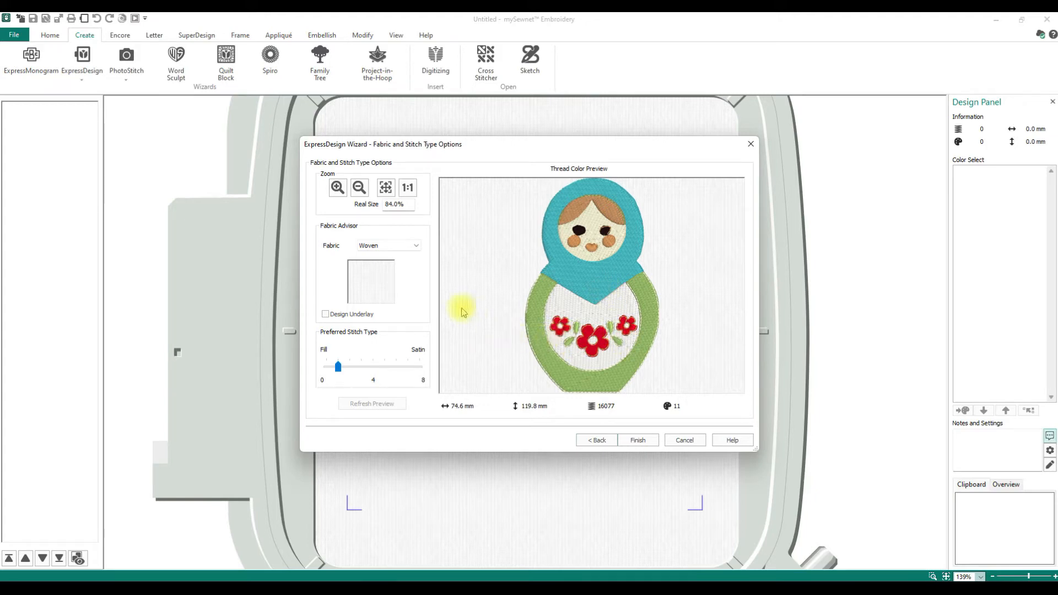
# Finish the wizard and open the doll design for stitch modification, accepting that it is fixed as embroidery stitches.
pyautogui.click(638, 441)
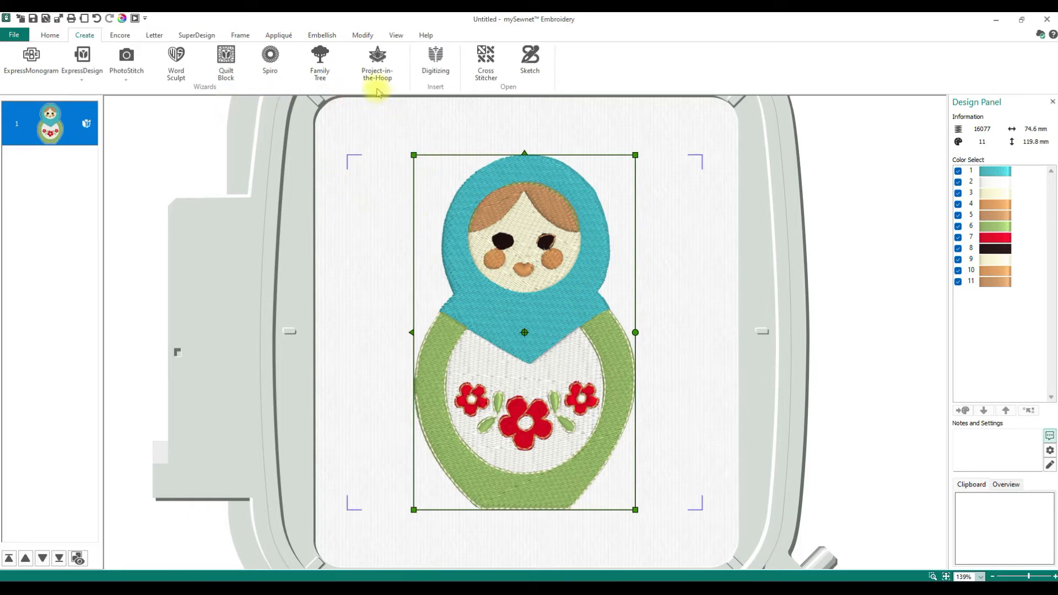
pyautogui.click(360, 35)
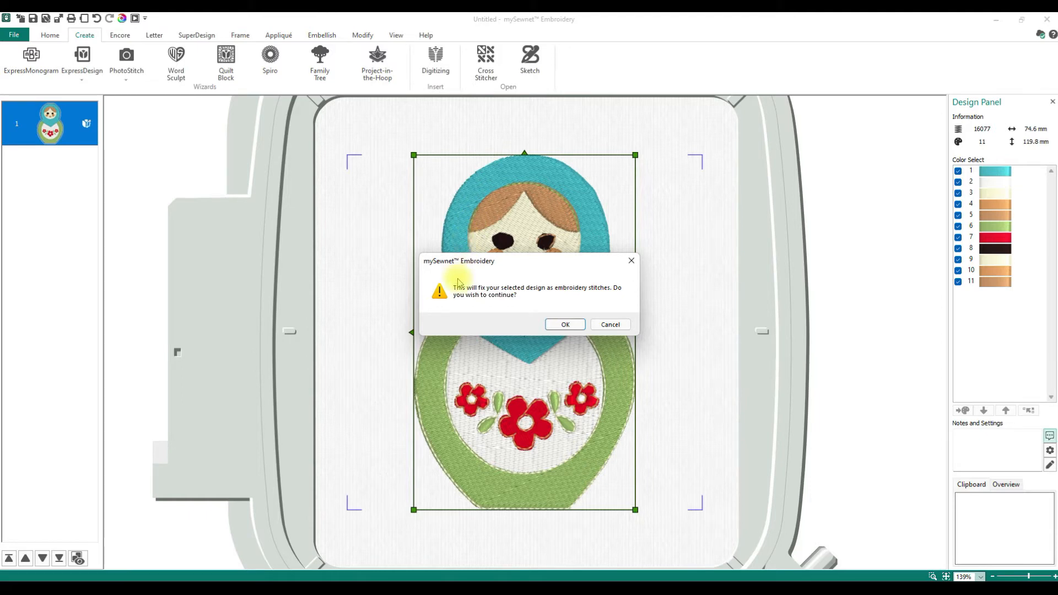
pyautogui.click(562, 324)
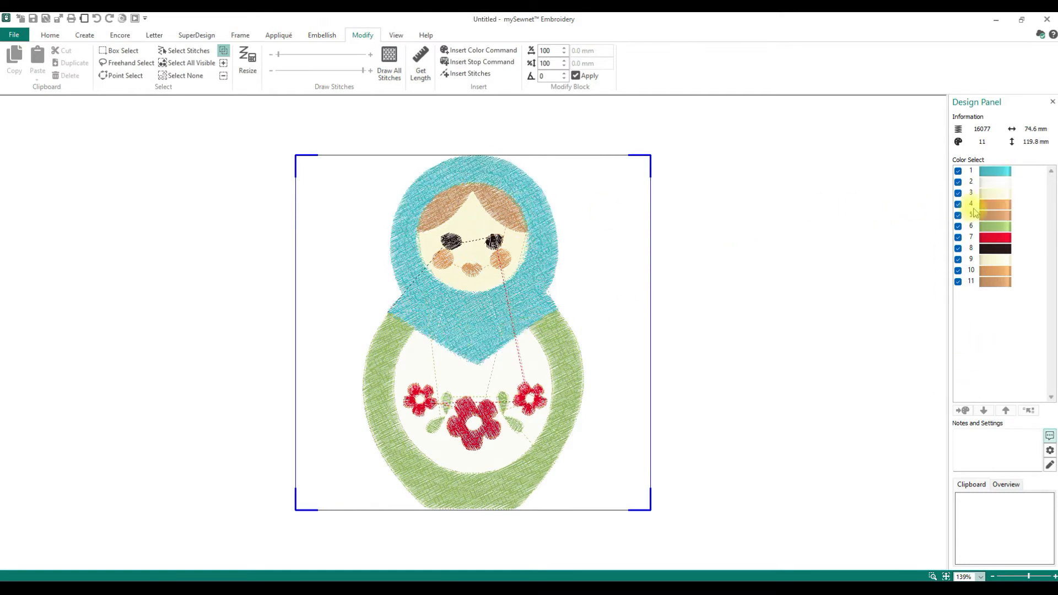
# Hide the teal scarf color 1 and the green body color 6.
pyautogui.click(958, 171)
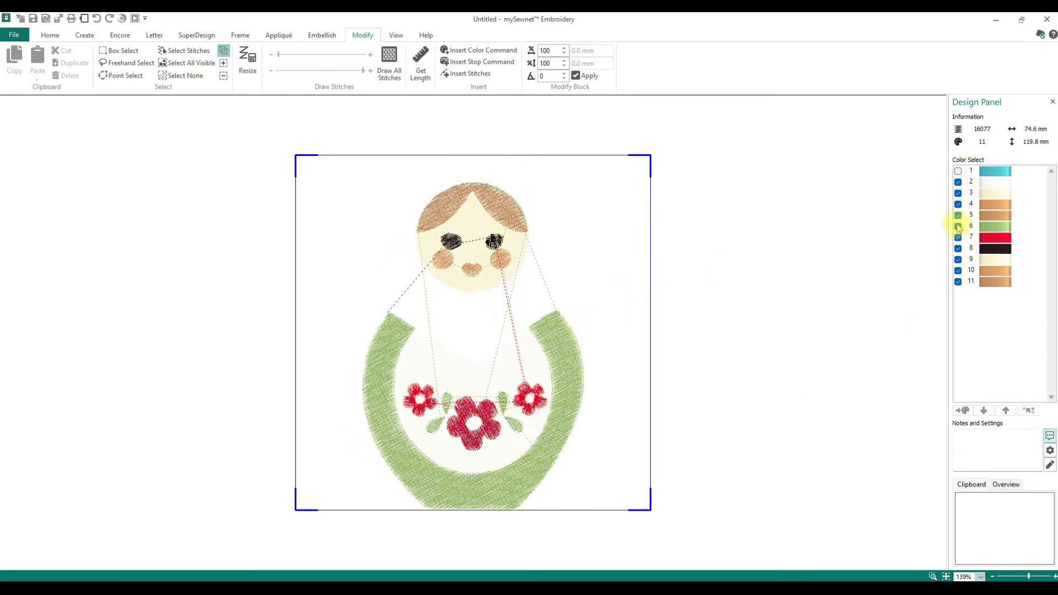
pyautogui.click(958, 226)
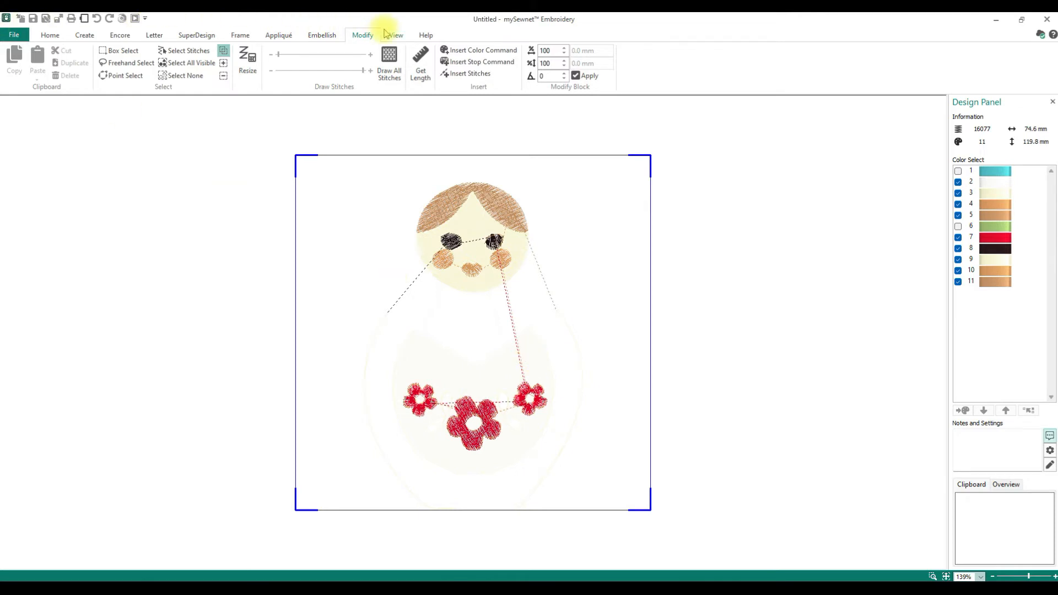
# Set the work area's background color to light turquoise in the mySewnet Configure appearance settings.
pyautogui.click(14, 35)
pyautogui.press('Escape')
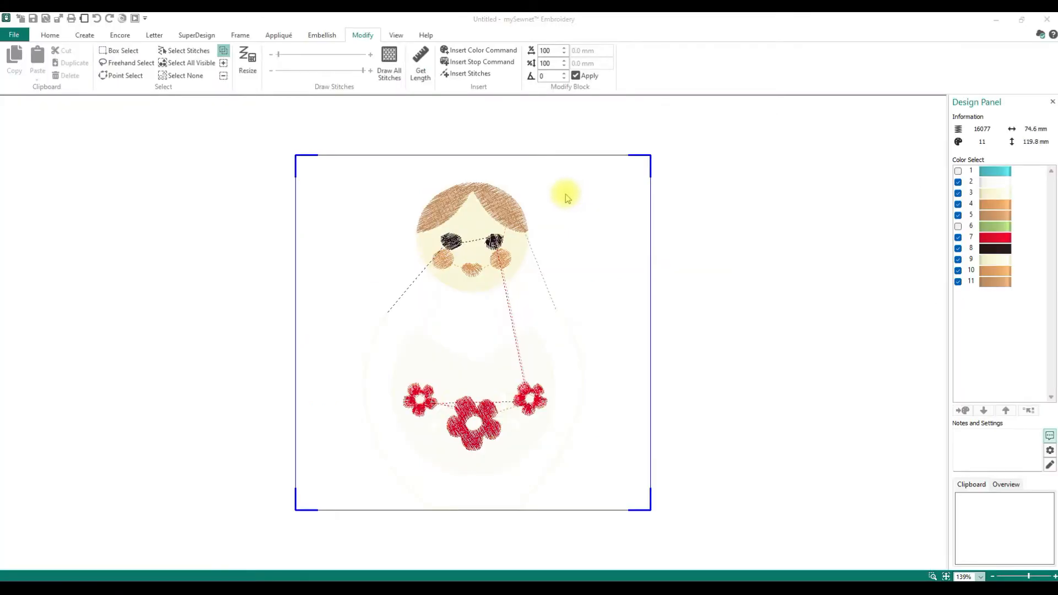
pyautogui.click(480, 153)
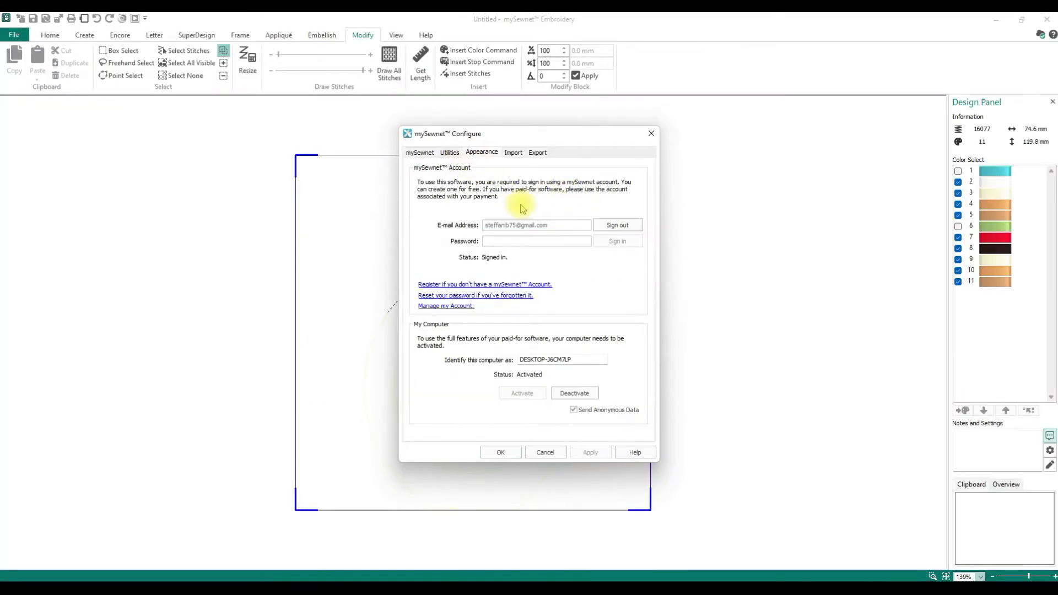
pyautogui.click(509, 182)
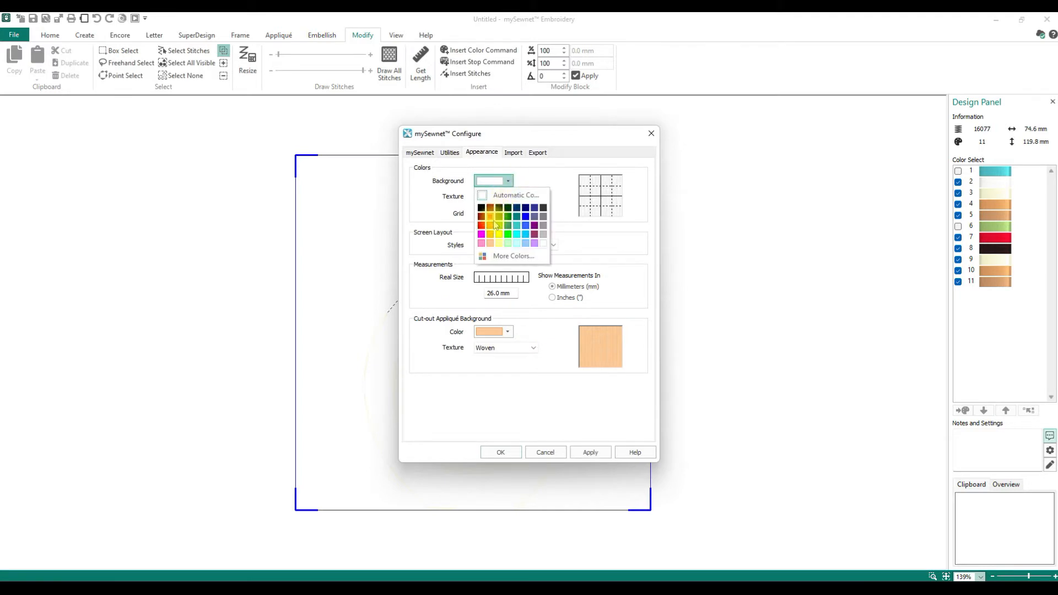
pyautogui.click(517, 244)
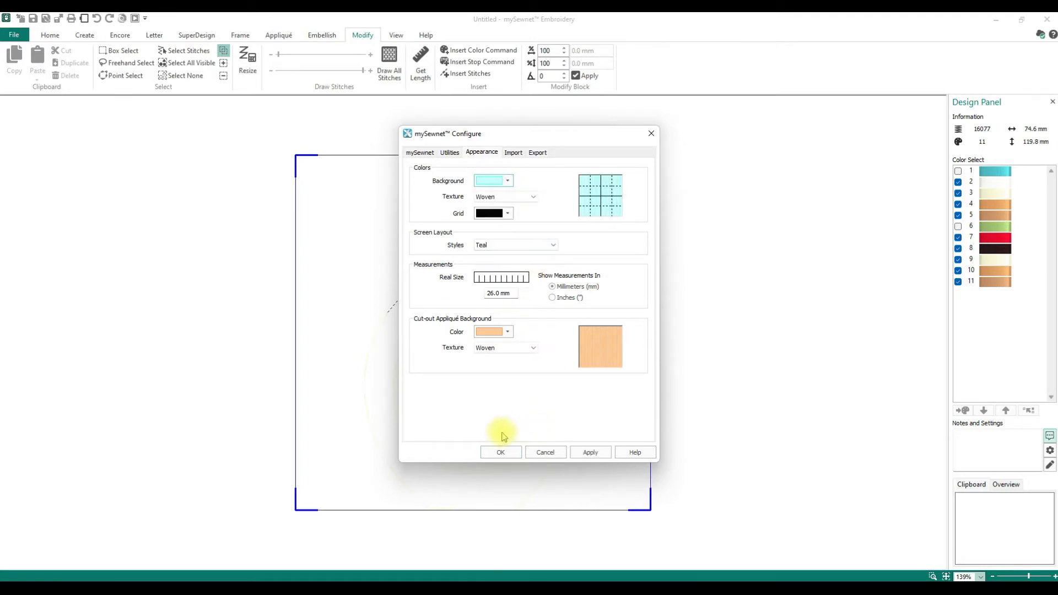
pyautogui.click(498, 451)
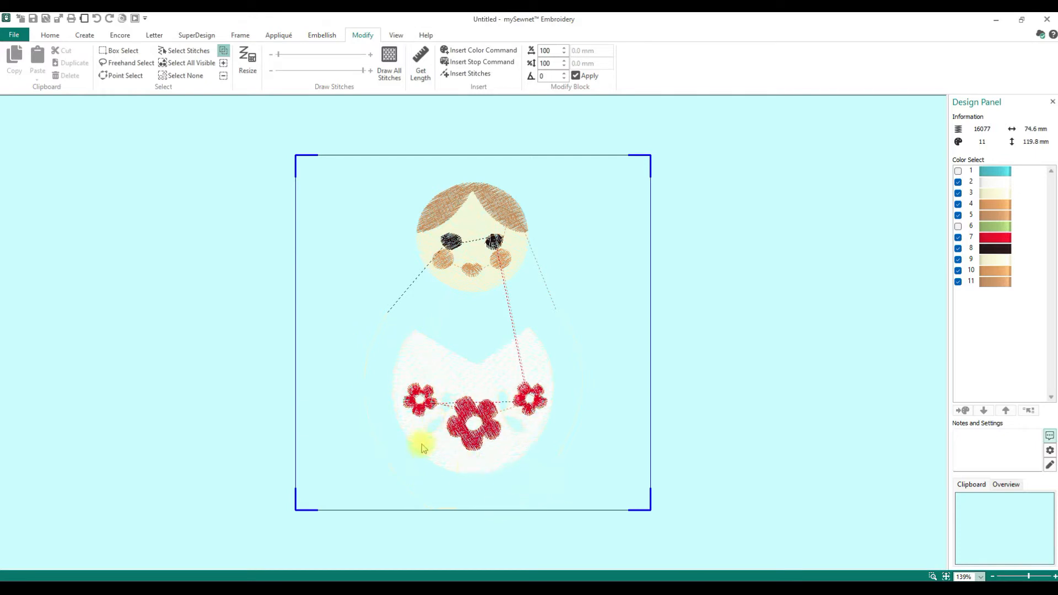
# Hide colors 2, 3, 4, 5, 7 and 8 so that only the outline colors 9 to 11 are shown.
pyautogui.click(958, 182)
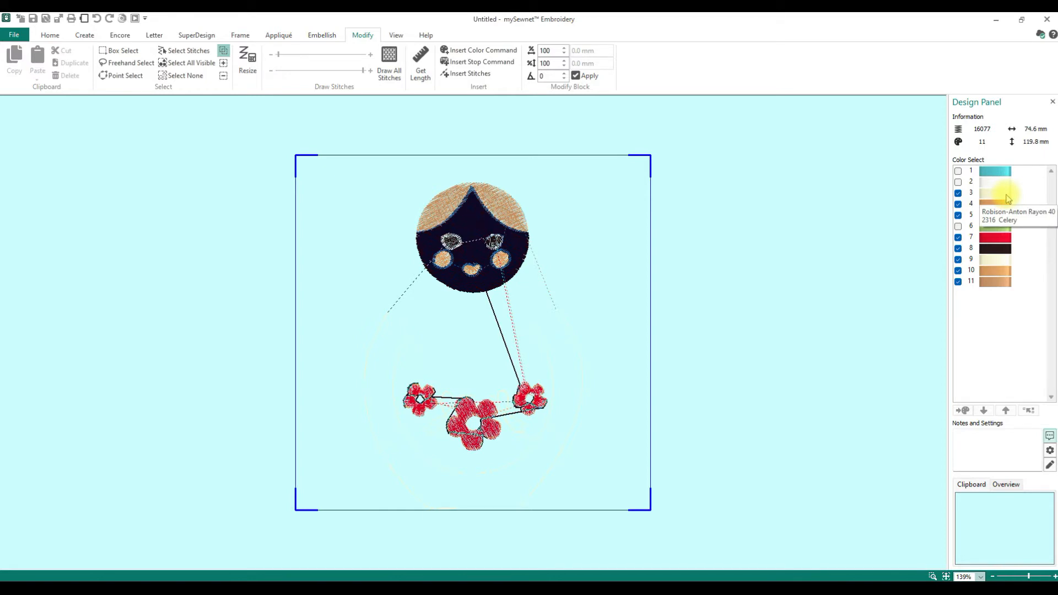
pyautogui.click(959, 193)
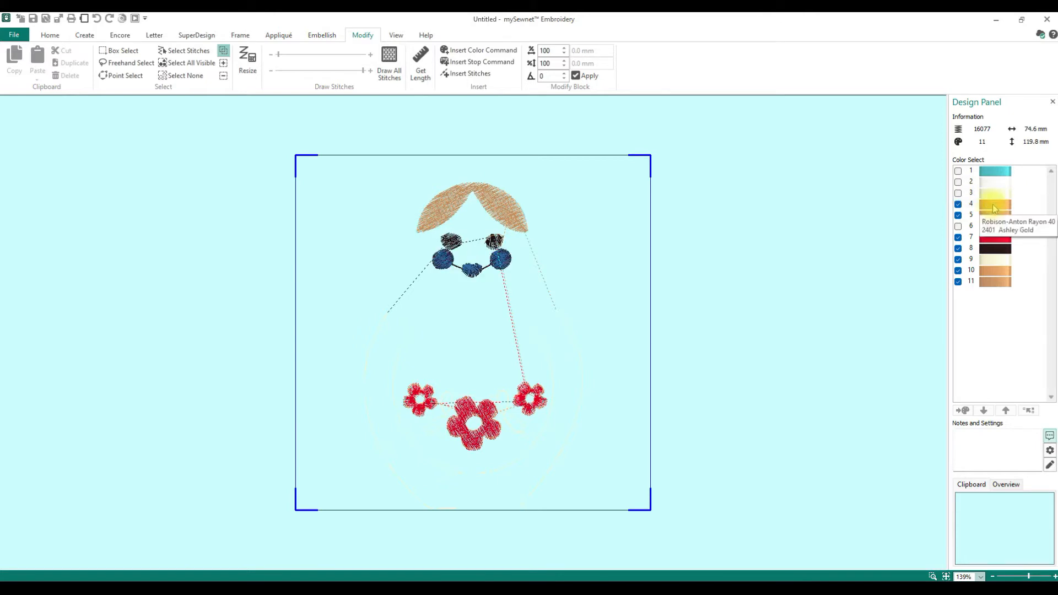
pyautogui.click(958, 205)
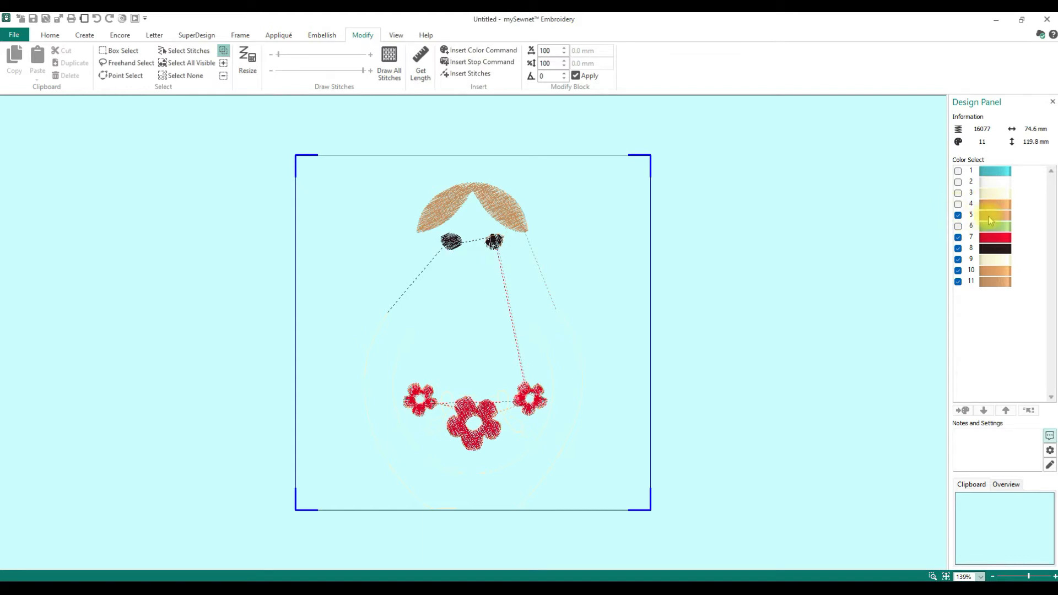
pyautogui.click(958, 215)
pyautogui.click(958, 237)
pyautogui.click(958, 248)
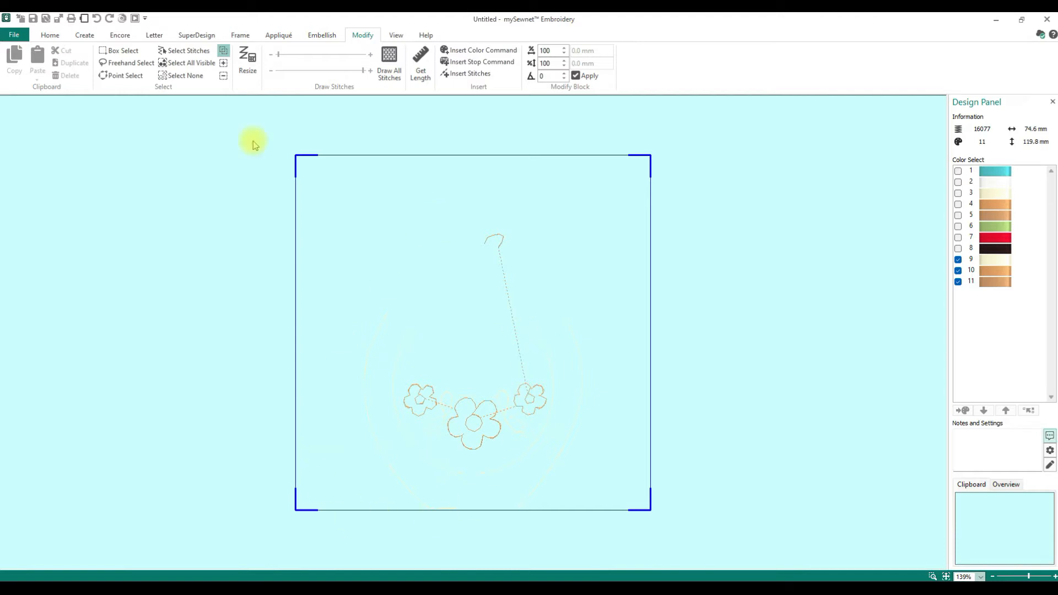
# Select all visible outline stitches of colors 9 to 11, delete them, and return to the hoop view.
pyautogui.click(179, 65)
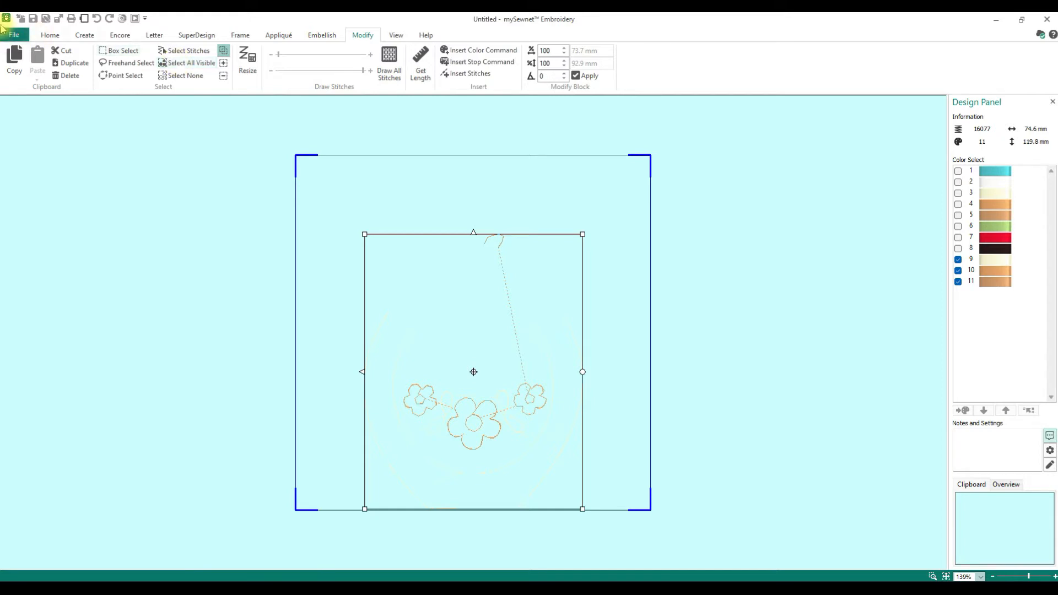
pyautogui.press('Delete')
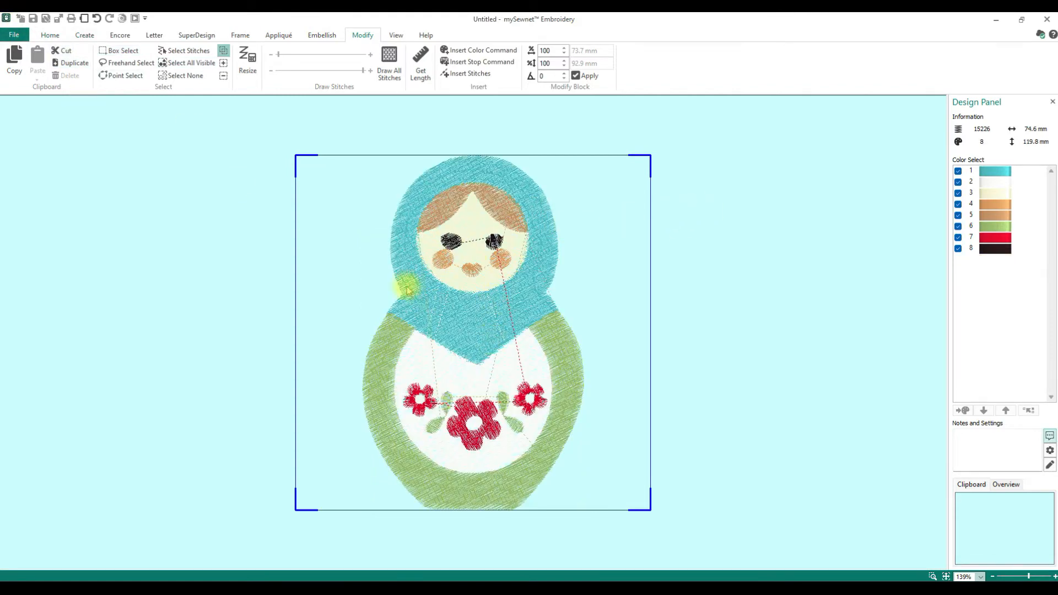
pyautogui.click(53, 36)
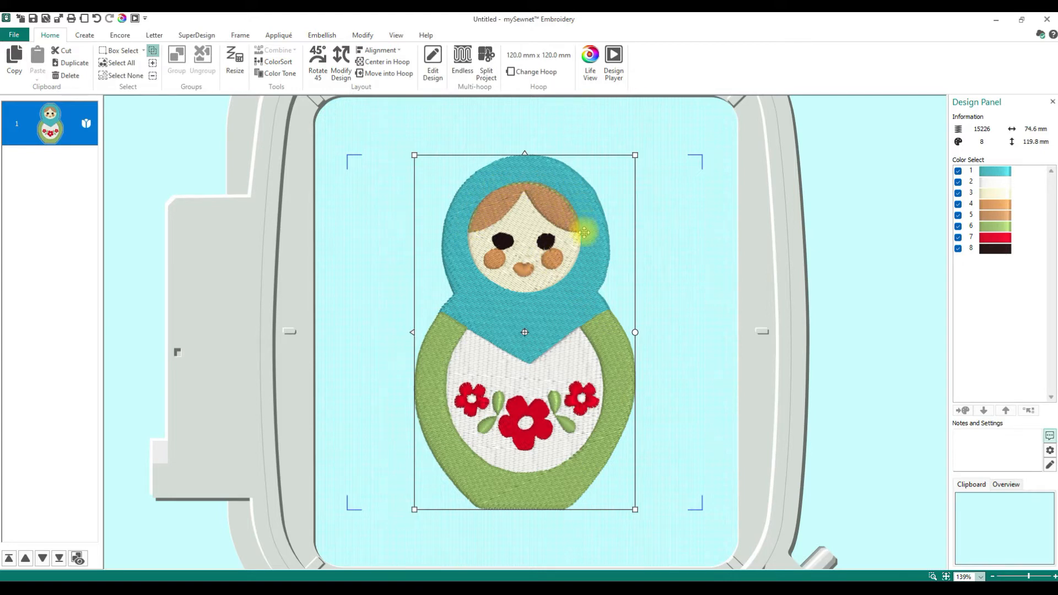
# Reopen the doll for stitch modification and hide every color except the green color 6.
pyautogui.click(364, 35)
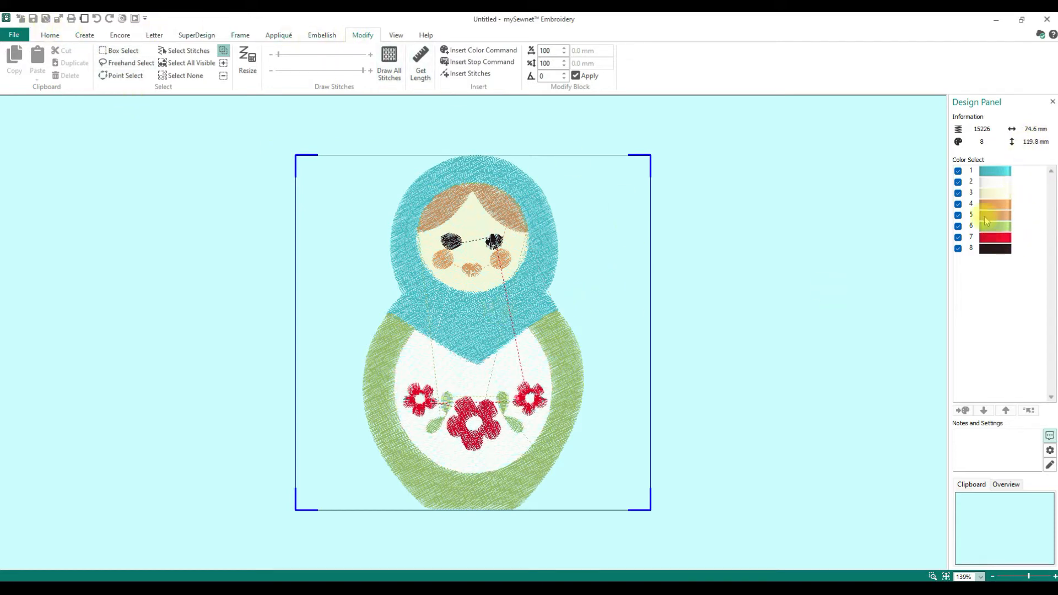
pyautogui.click(959, 172)
pyautogui.click(958, 182)
pyautogui.click(958, 193)
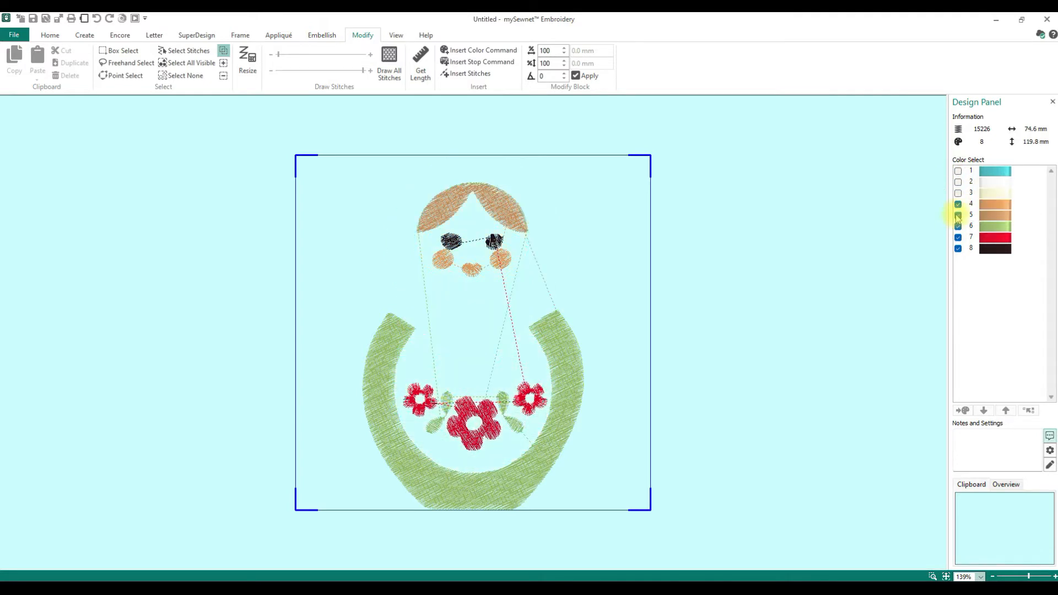
pyautogui.click(959, 204)
pyautogui.click(959, 215)
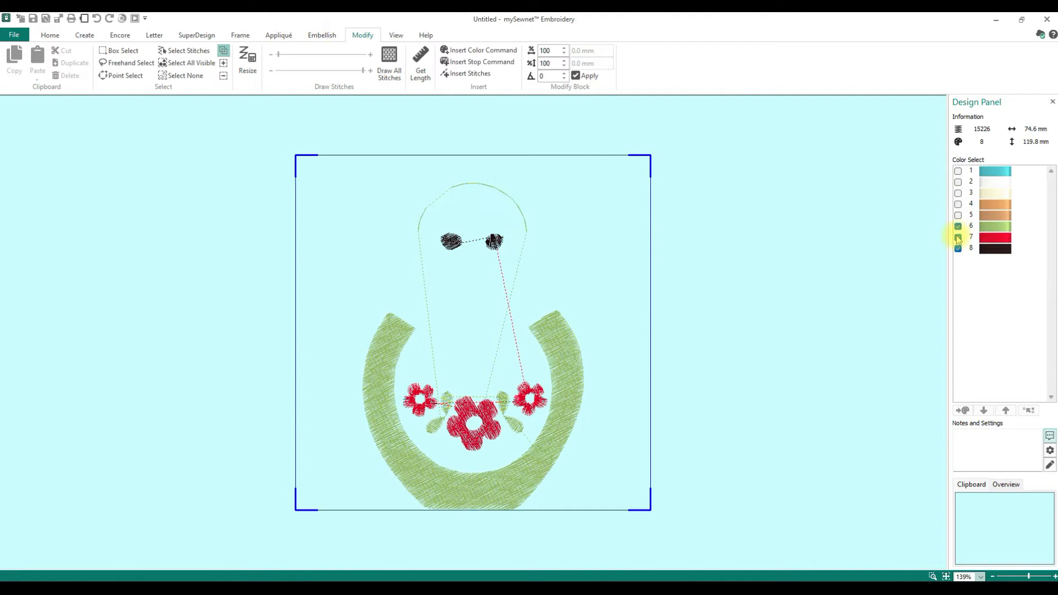
pyautogui.click(958, 238)
pyautogui.click(959, 249)
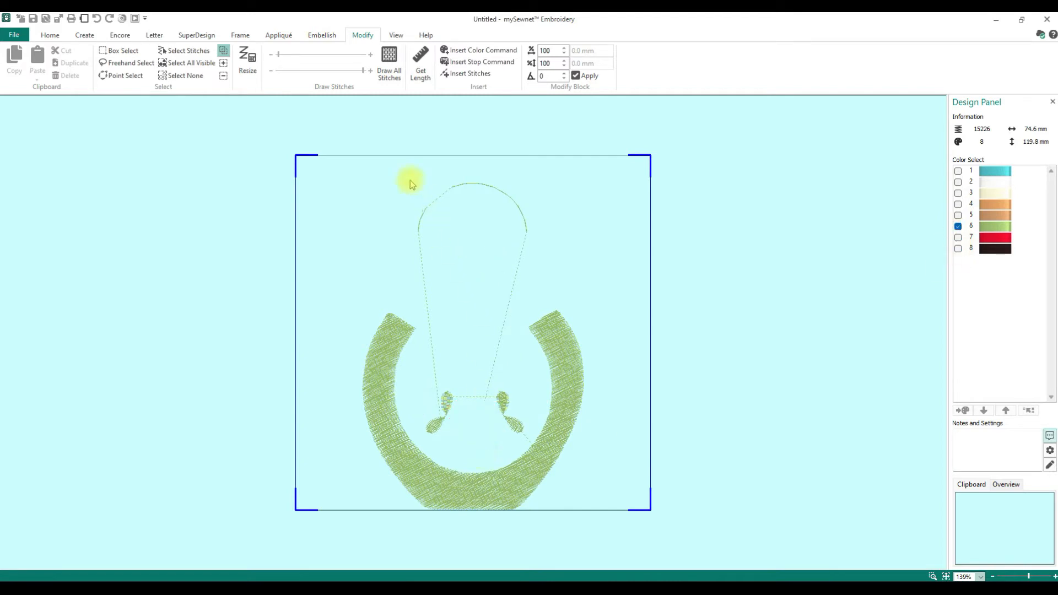
# Box-select the stray green arc of stitches around the hair, delete it, and return to the hoop view.
pyautogui.click(134, 52)
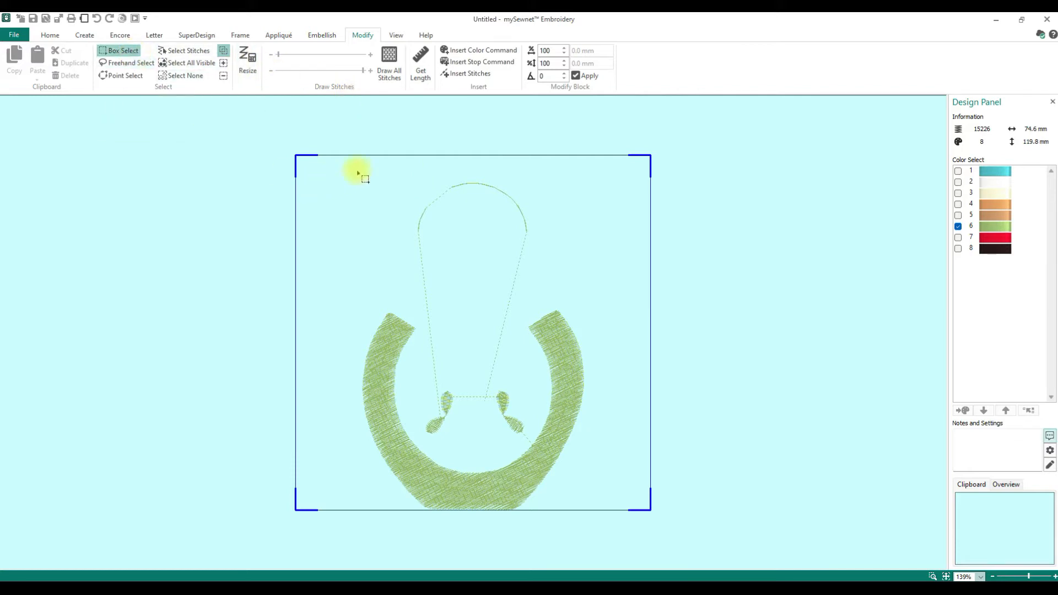
pyautogui.moveTo(392, 162); pyautogui.dragTo(559, 269)
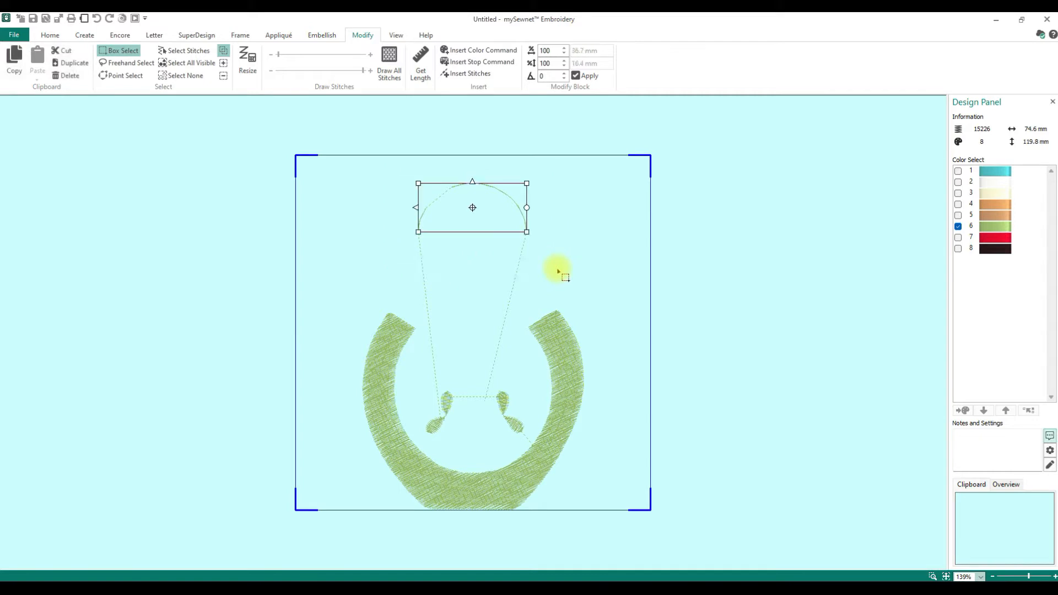
pyautogui.moveTo(386, 163); pyautogui.dragTo(555, 259)
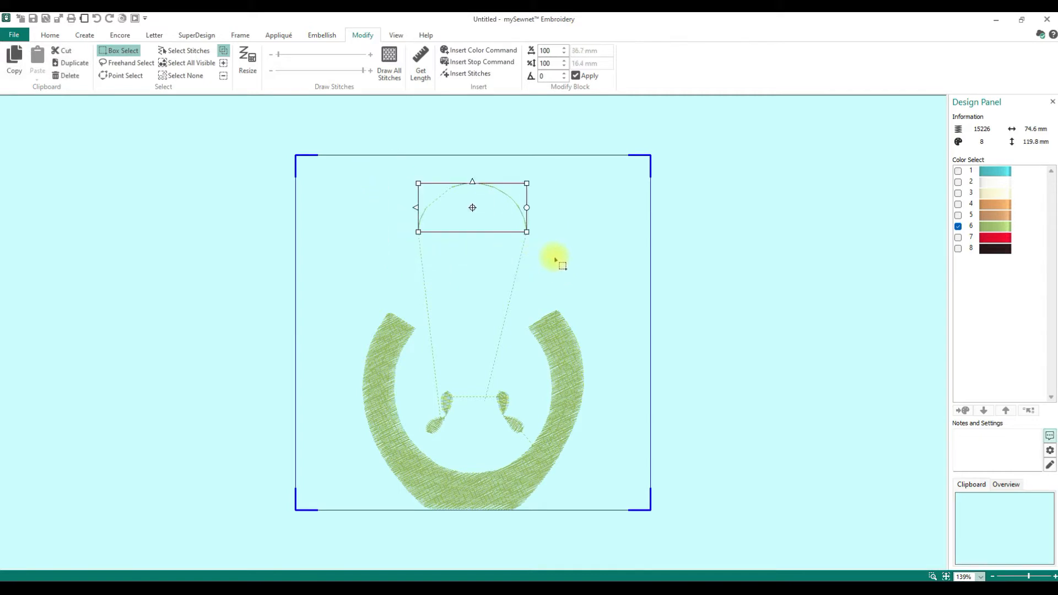
pyautogui.press('Delete')
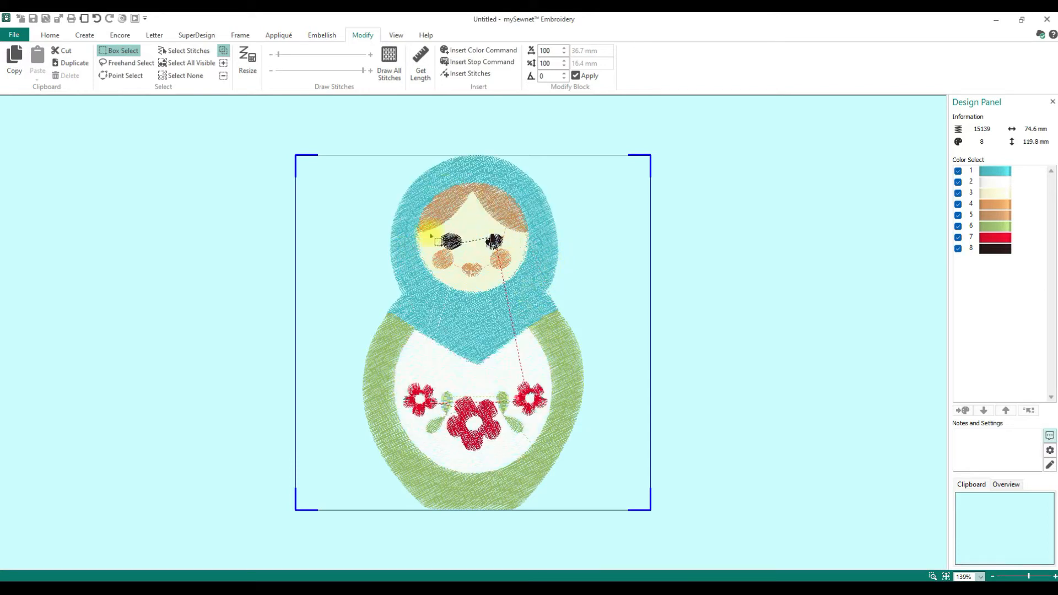
pyautogui.click(50, 35)
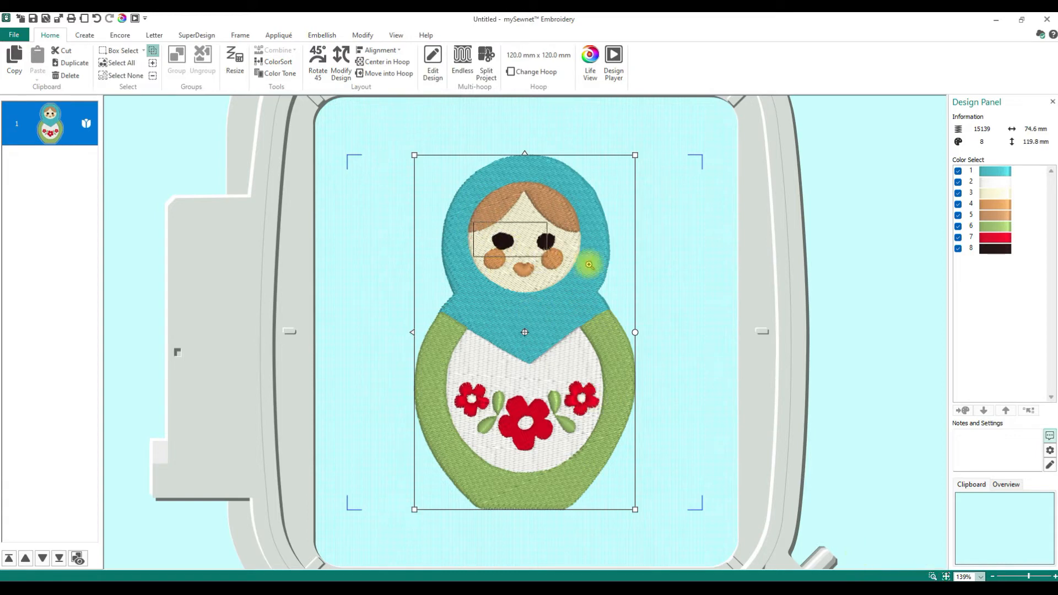
# Inspect the eyes, open the doll for stitch modification, and hide colors 1 to 7 so only color 8 is shown.
pyautogui.scroll(8, 591, 262)
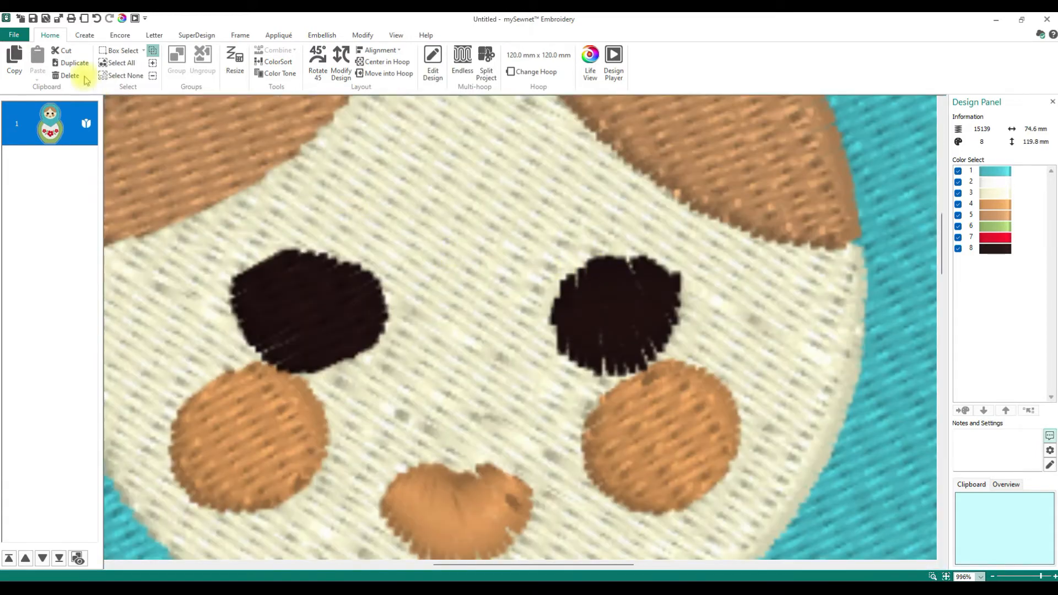
pyautogui.click(946, 576)
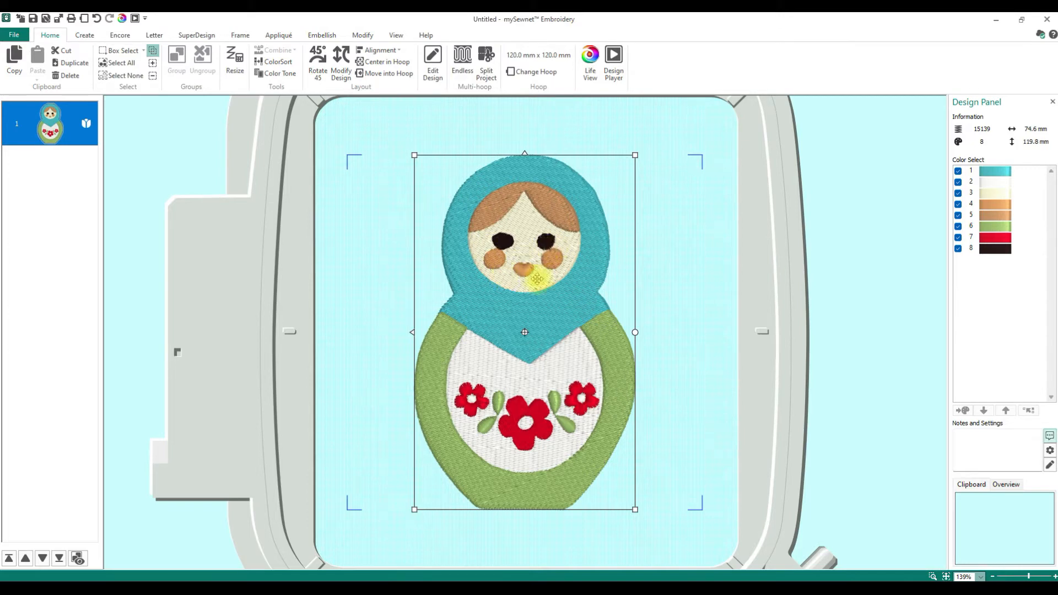
pyautogui.click(363, 37)
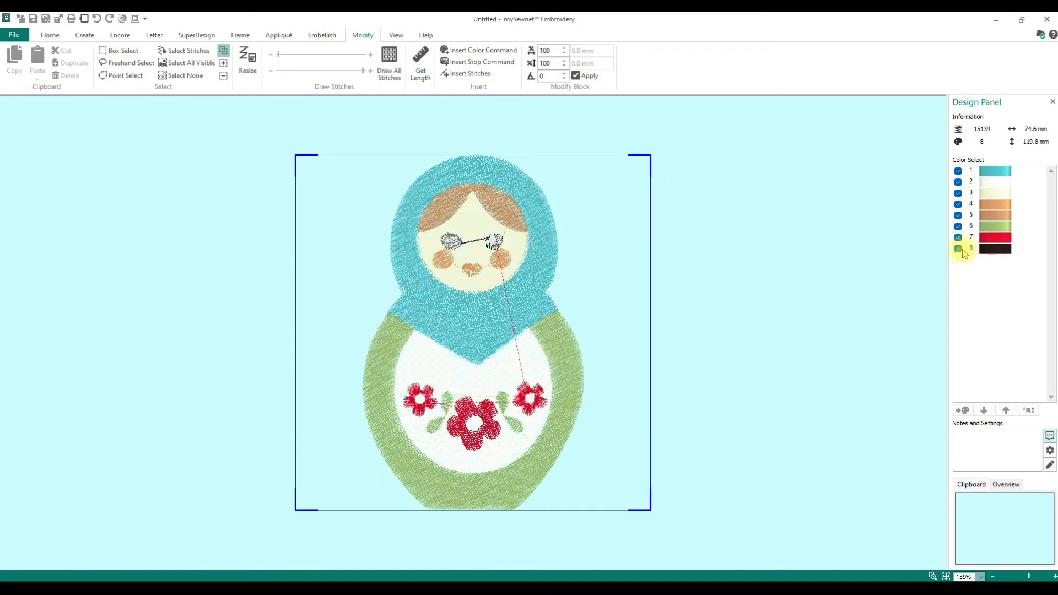
pyautogui.click(956, 172)
pyautogui.click(958, 182)
pyautogui.click(958, 171)
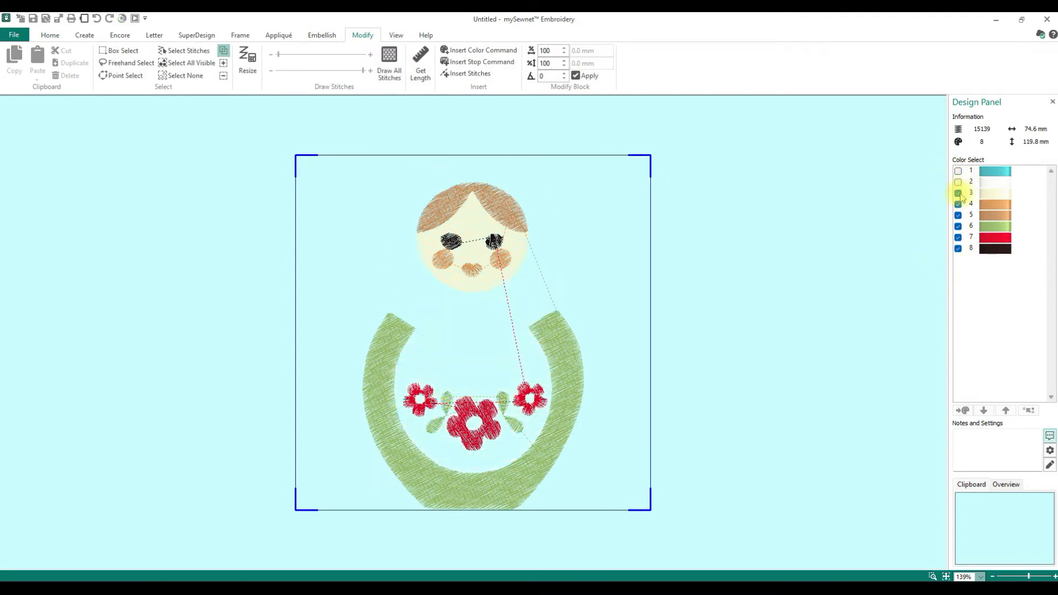
pyautogui.click(961, 193)
pyautogui.click(958, 204)
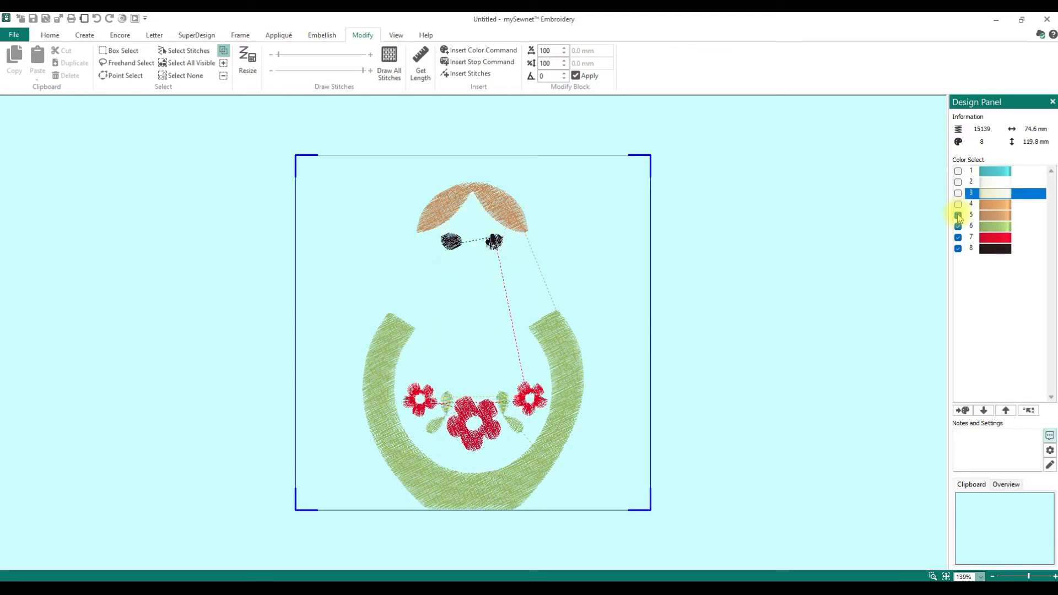
pyautogui.click(958, 215)
pyautogui.click(958, 226)
pyautogui.click(958, 238)
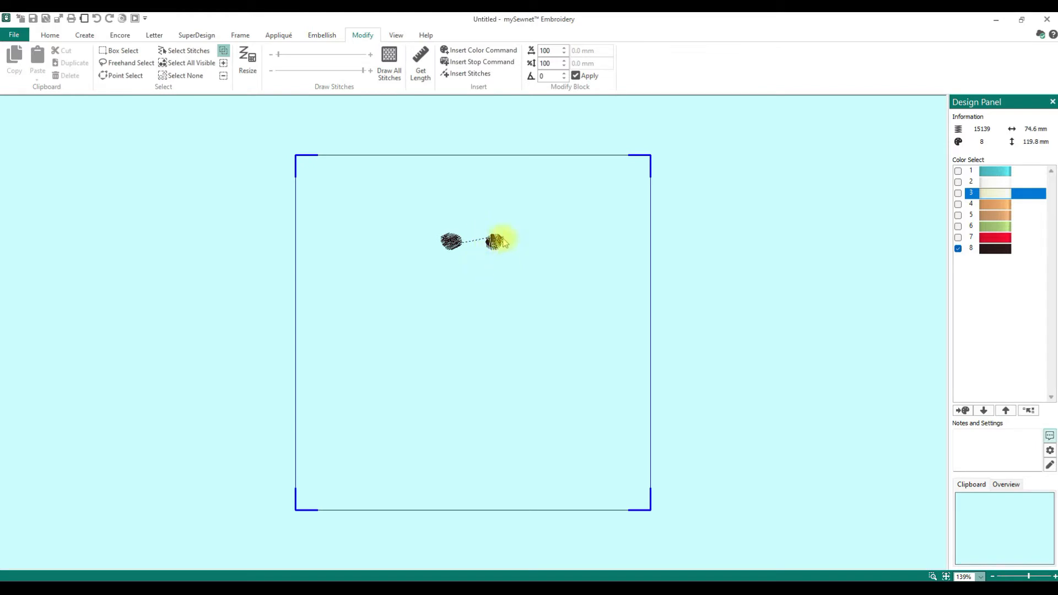
# Box-select the black stitches of the eye on the right side of the face and copy them.
pyautogui.click(113, 51)
pyautogui.moveTo(480, 230); pyautogui.dragTo(509, 257)
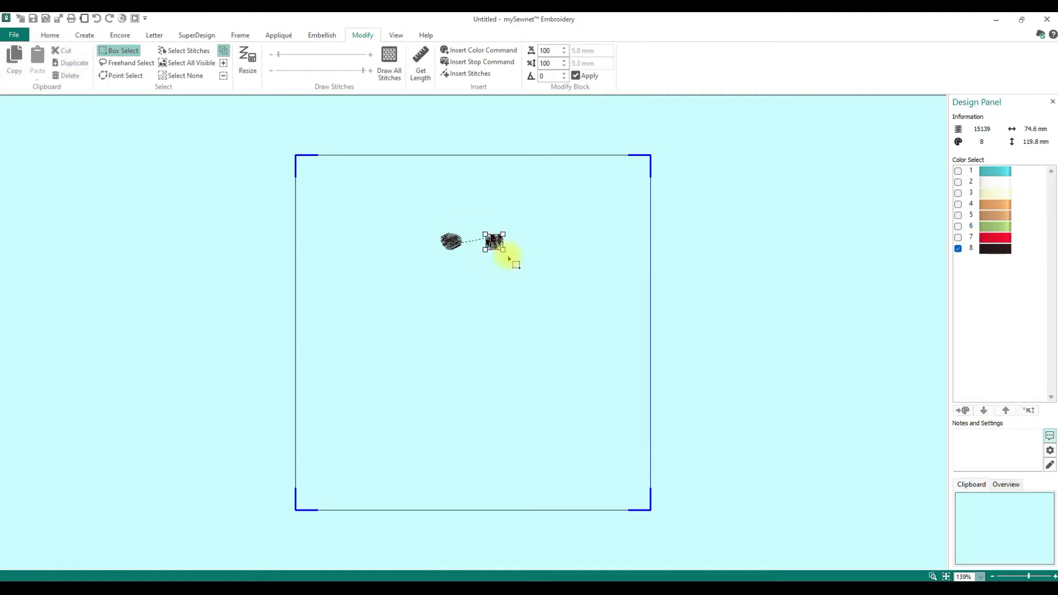
pyautogui.click(17, 61)
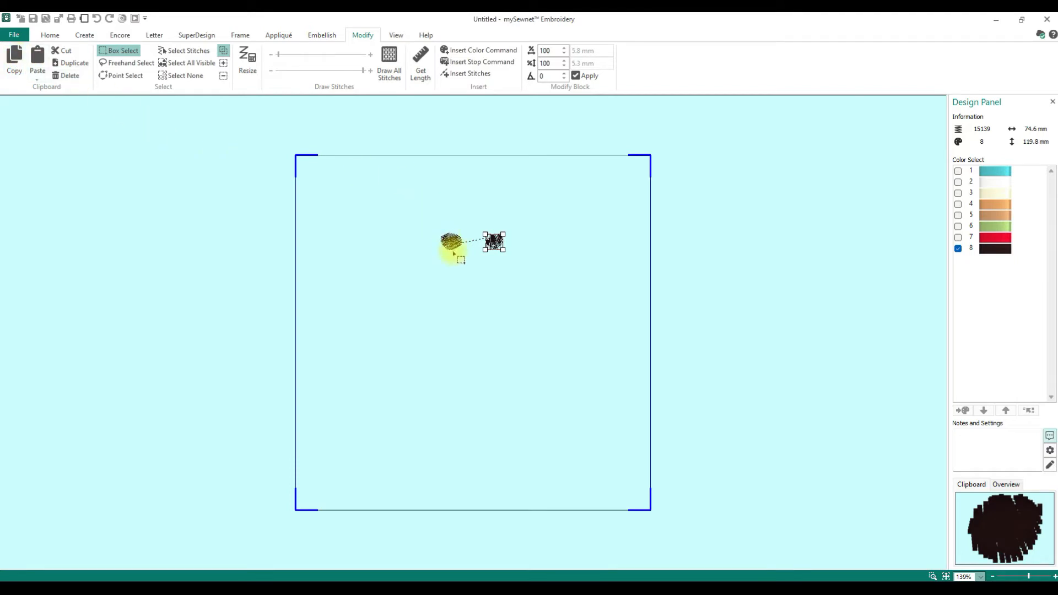
# Box-select the eye on the left side of the face, delete it, and return to the hoop view.
pyautogui.click(434, 223)
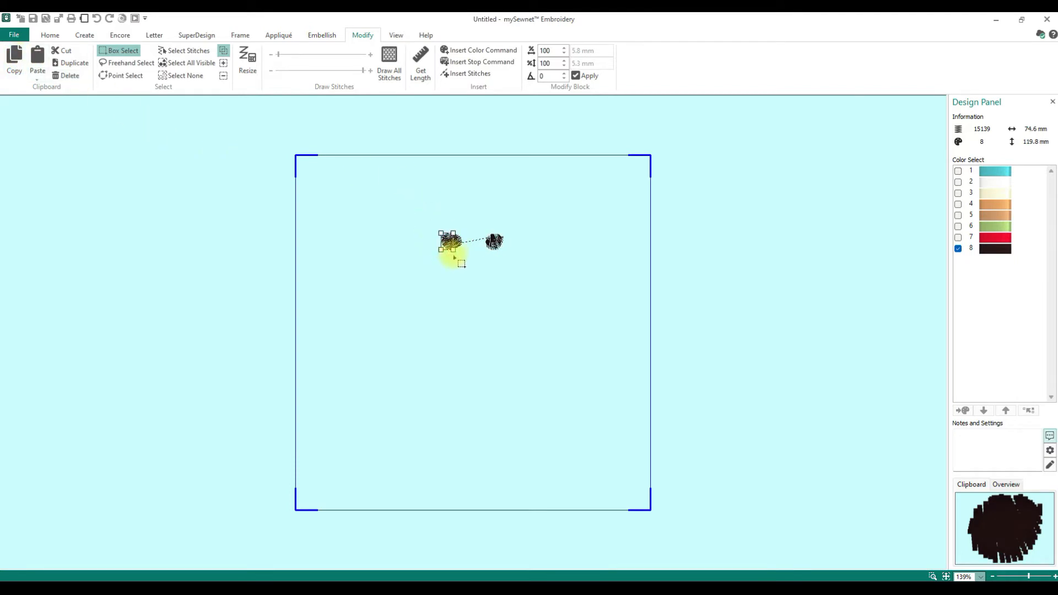
pyautogui.moveTo(466, 258); pyautogui.dragTo(468, 258)
pyautogui.press('Delete')
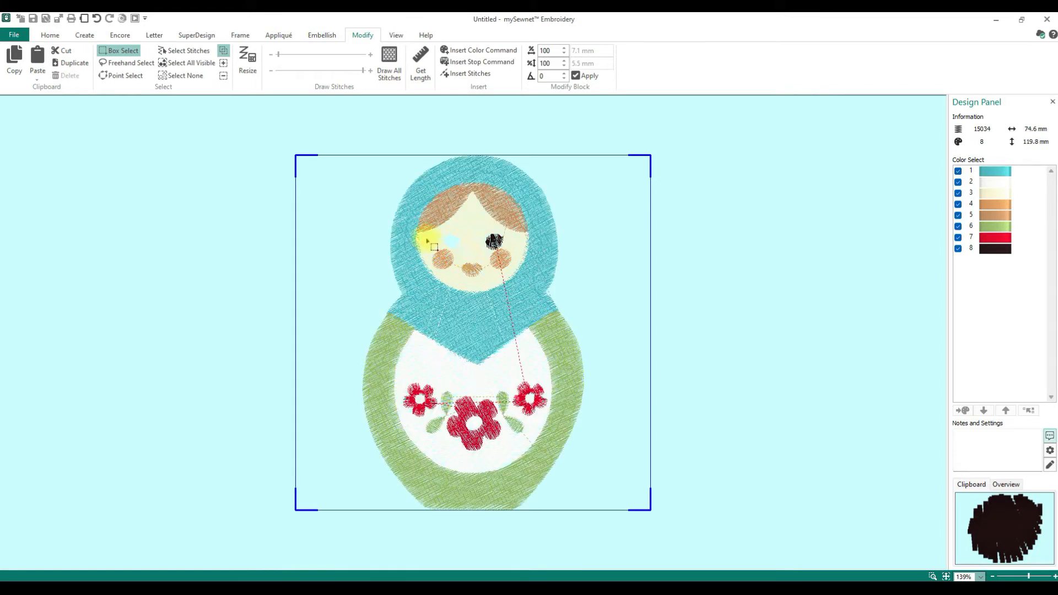
pyautogui.click(49, 36)
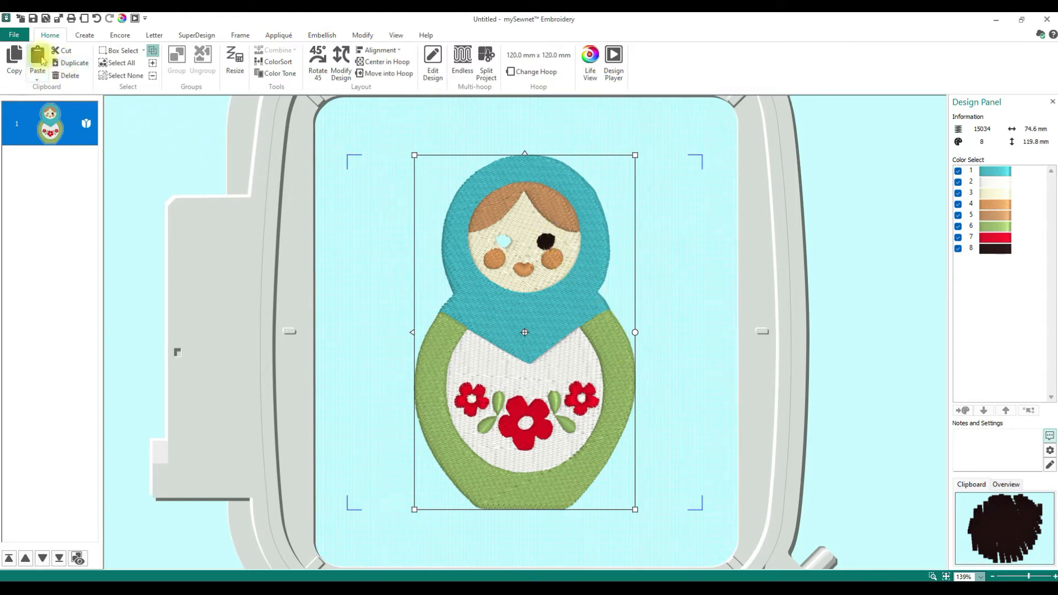
# Paste the copied eye and nudge it left across the face to the gap of the deleted eye.
pyautogui.click(37, 57)
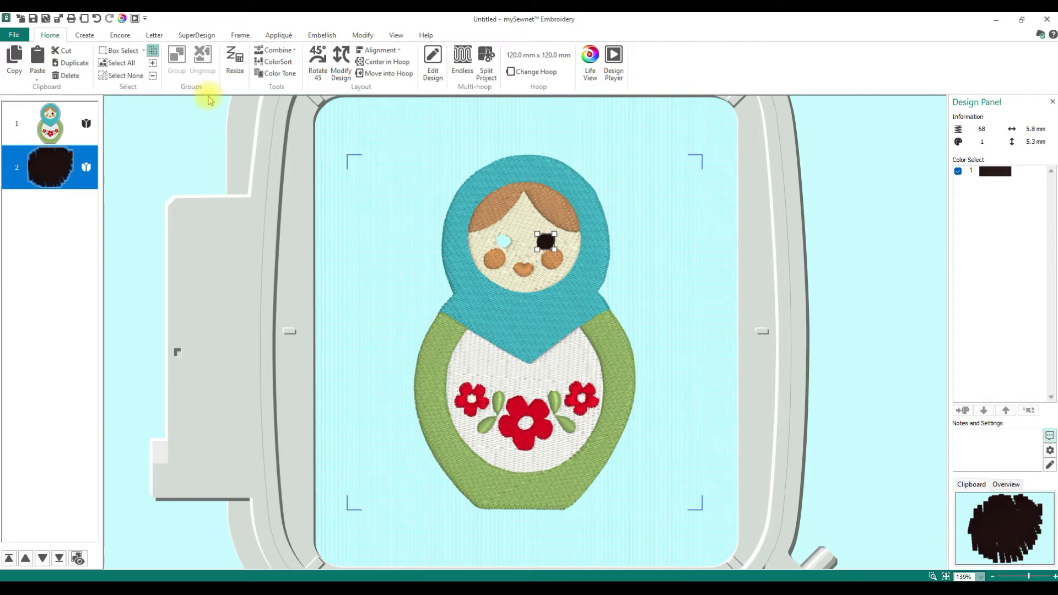
pyautogui.press('Left')
pyautogui.press('Left')
pyautogui.press('Left')
pyautogui.press('Left')
pyautogui.press('Left')
pyautogui.press('Left')
pyautogui.press('Left')
pyautogui.press('Left')
pyautogui.press('Left')
pyautogui.press('Left')
pyautogui.press('Left')
pyautogui.press('Left')
pyautogui.press('Left')
pyautogui.press('Left')
pyautogui.press('Left')
pyautogui.press('Left')
pyautogui.press('Left')
pyautogui.press('Left')
pyautogui.press('Left')
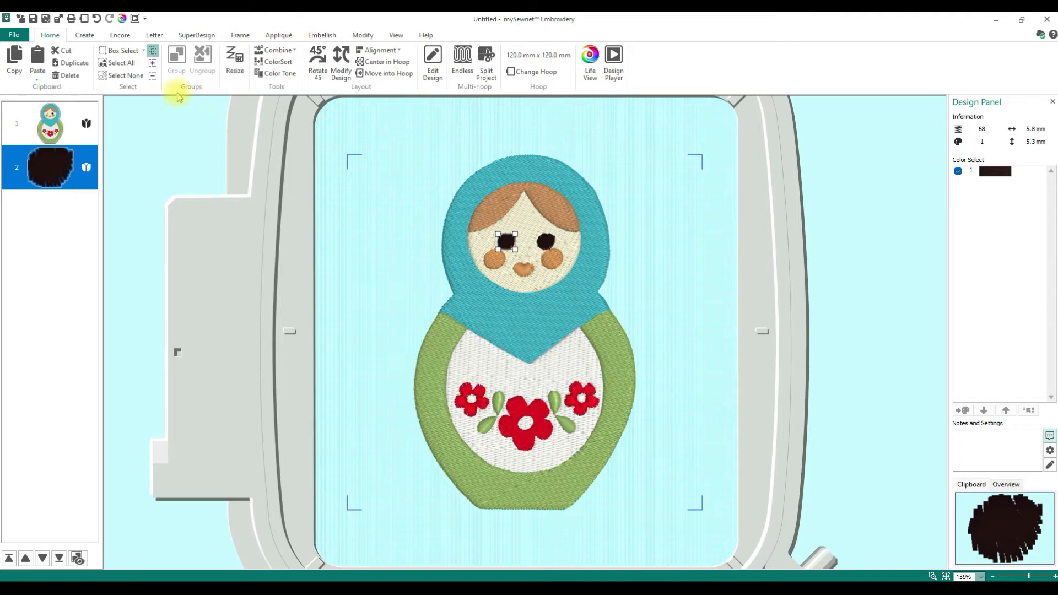
# Mirror the pasted eye horizontally and nudge it further left until it covers the gap in the face fill.
pyautogui.click(932, 576)
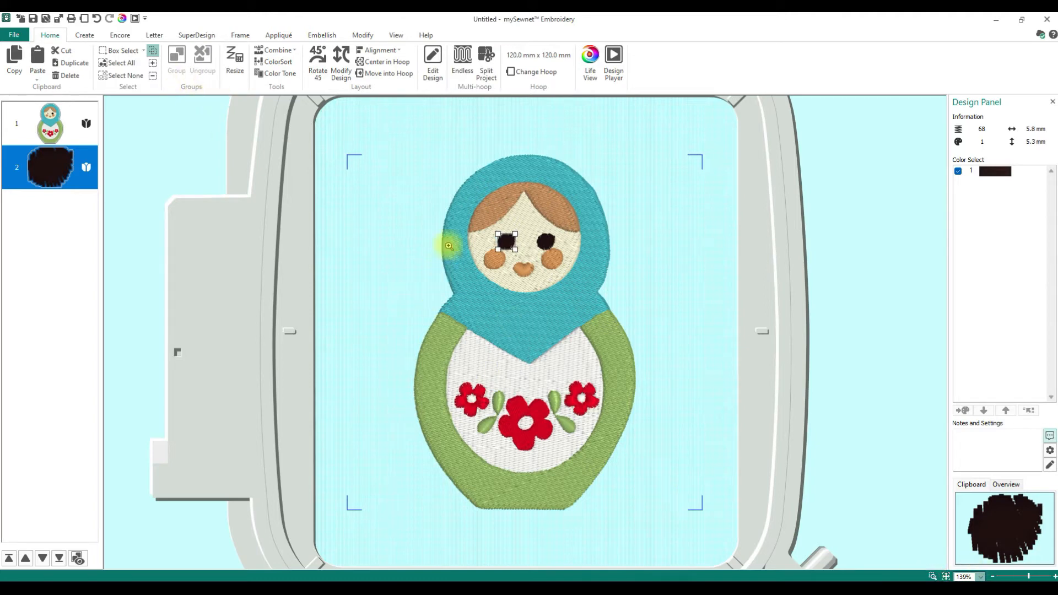
pyautogui.moveTo(444, 197); pyautogui.dragTo(537, 270)
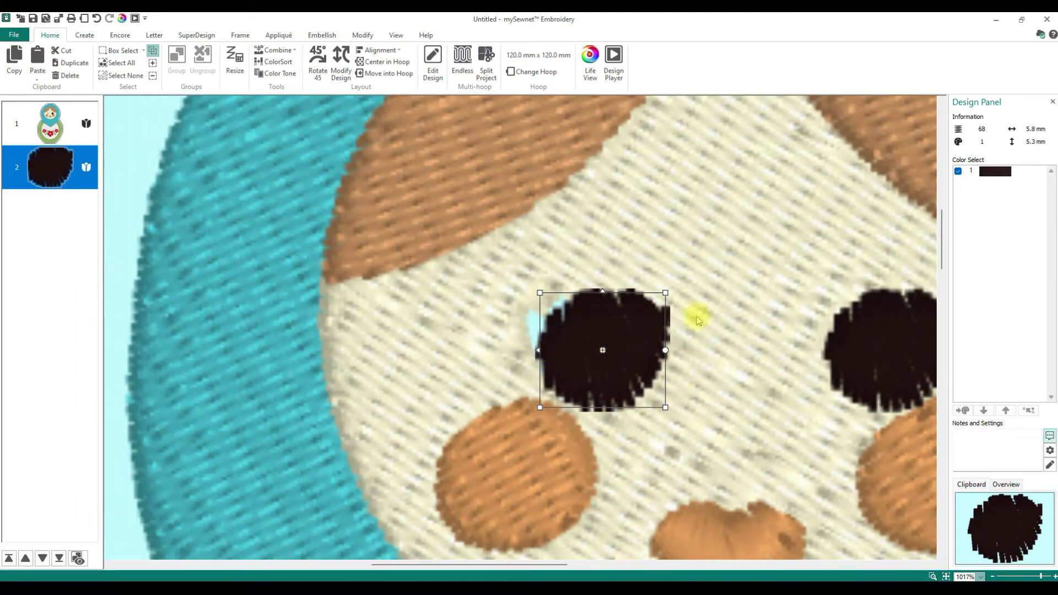
pyautogui.moveTo(539, 349); pyautogui.dragTo(538, 349)
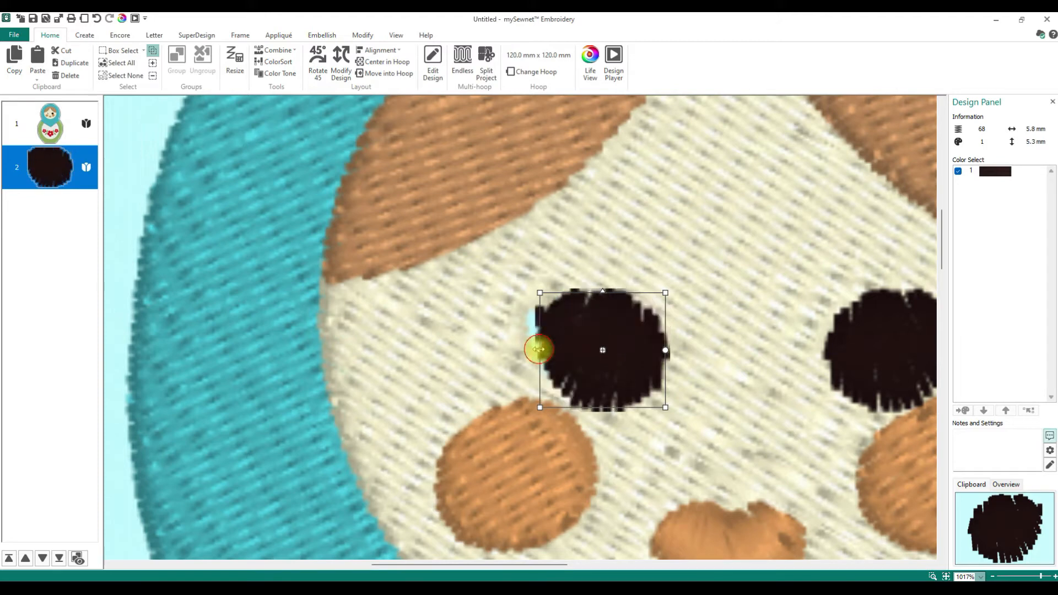
pyautogui.press('Left')
pyautogui.press('Left')
pyautogui.press('Left')
pyautogui.press('Left')
pyautogui.press('Left')
pyautogui.press('Left')
pyautogui.press('Left')
pyautogui.press('Left')
pyautogui.press('Left')
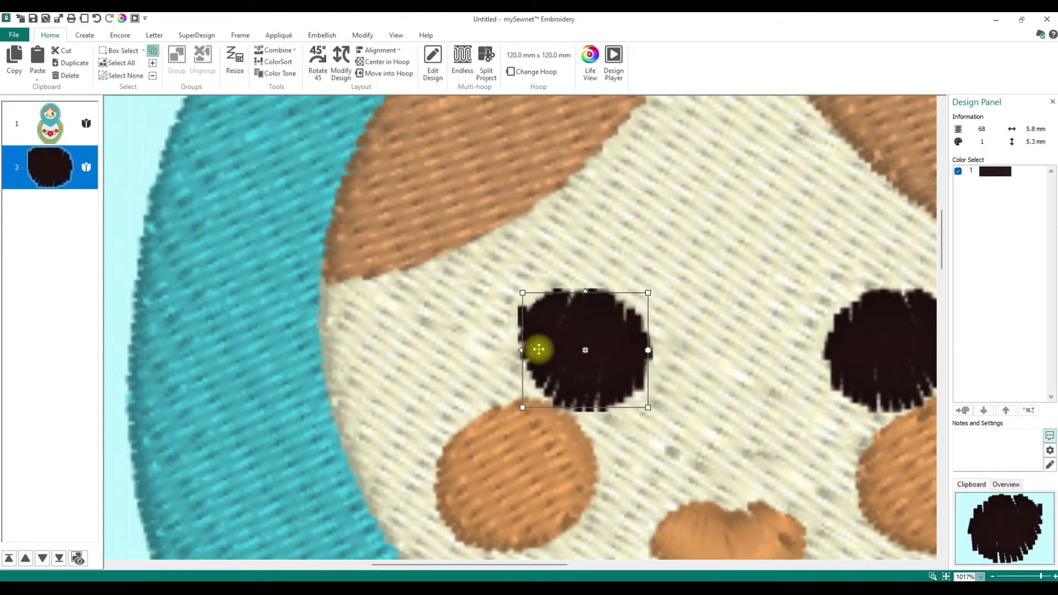
pyautogui.press('Right')
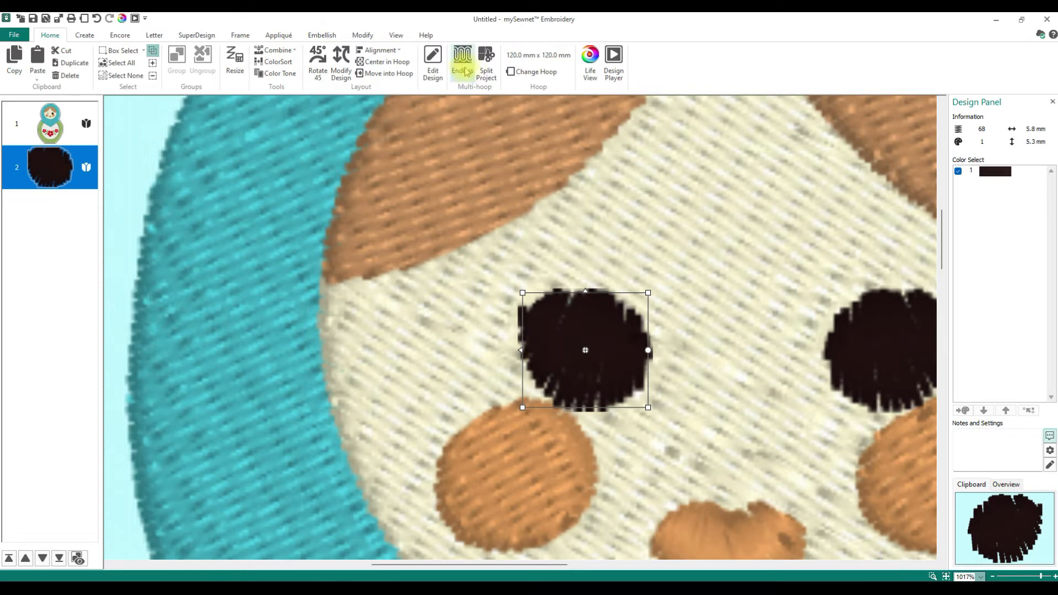
pyautogui.click(946, 577)
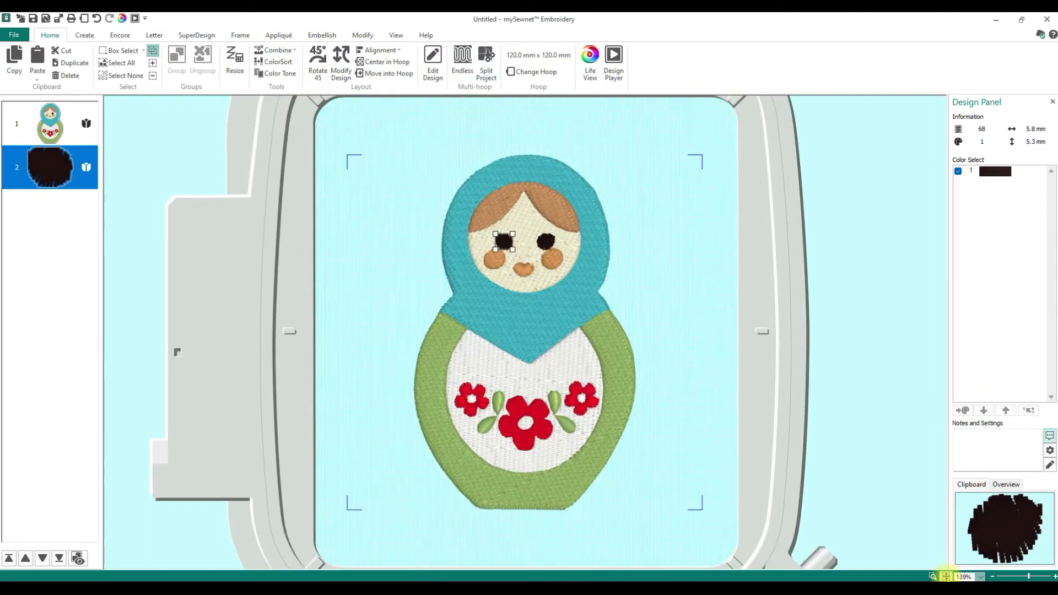
# Combine the doll and the pasted eye into one design and apply ColorSort to merge the two black colors.
pyautogui.click(572, 306)
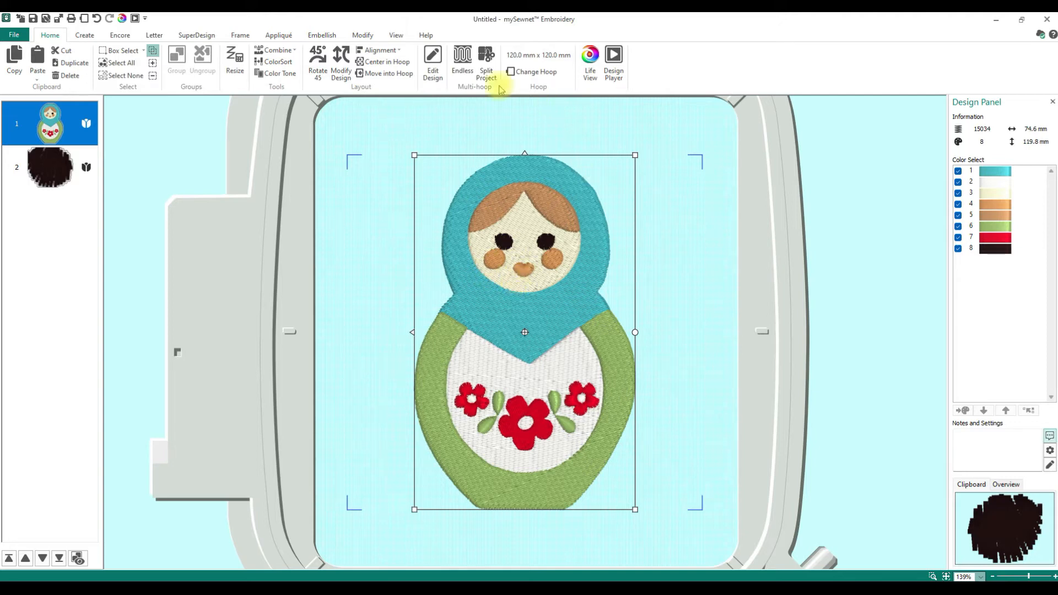
pyautogui.click(365, 35)
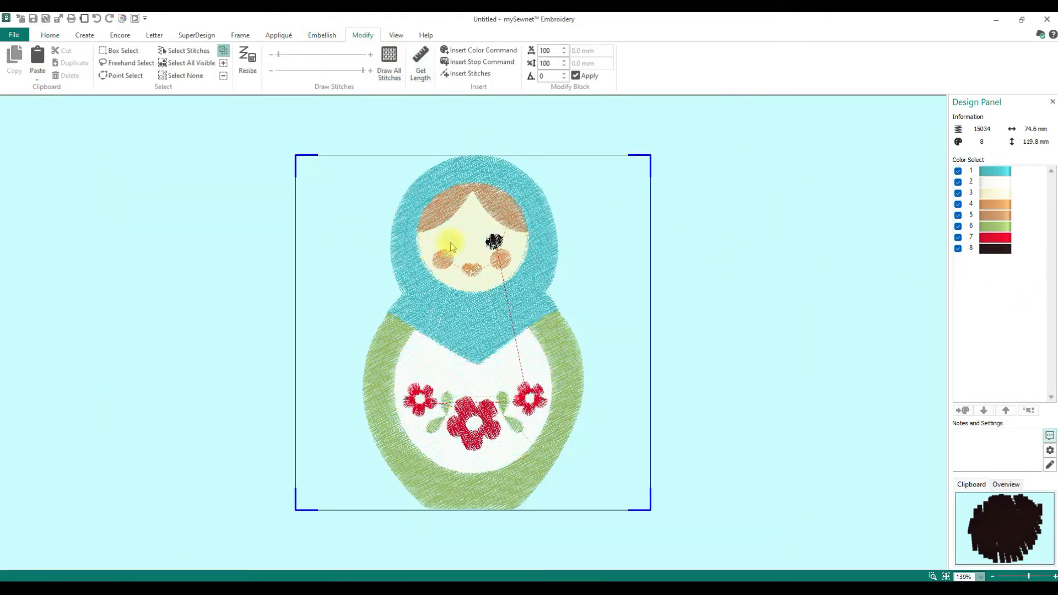
pyautogui.click(49, 35)
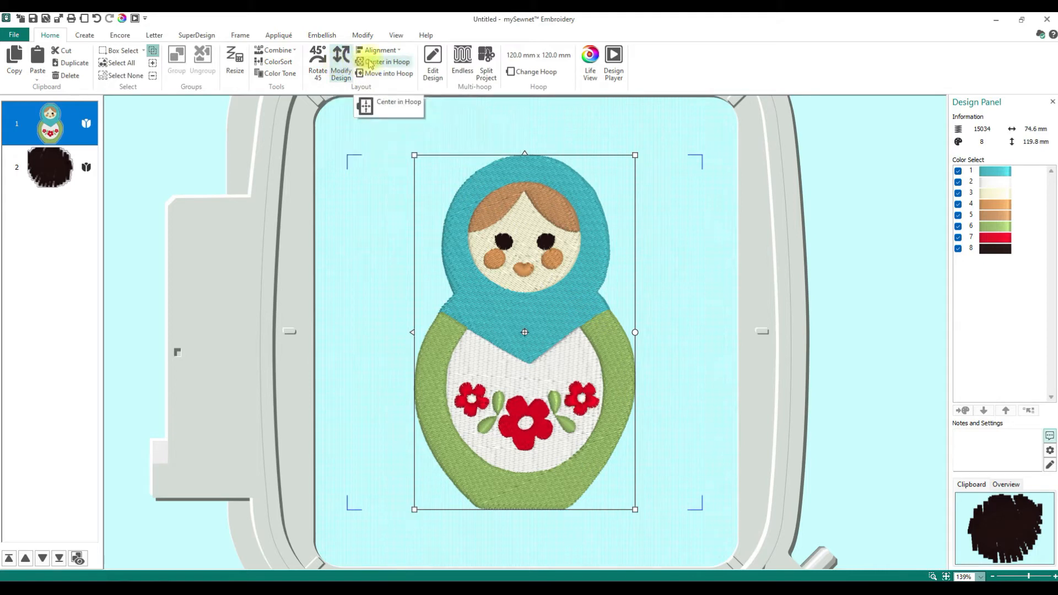
pyautogui.click(275, 50)
pyautogui.click(288, 62)
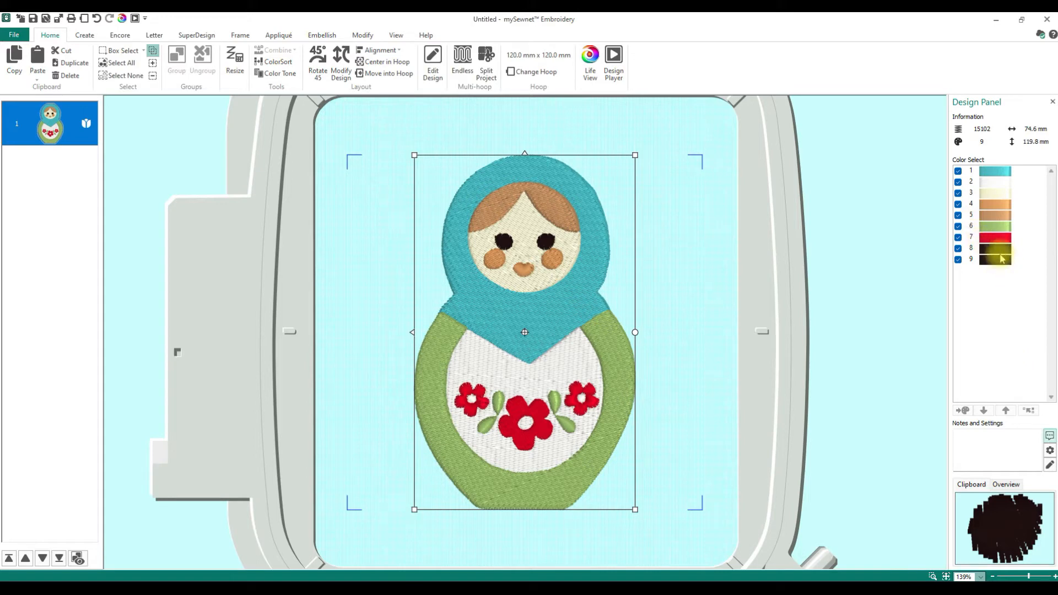
pyautogui.click(285, 61)
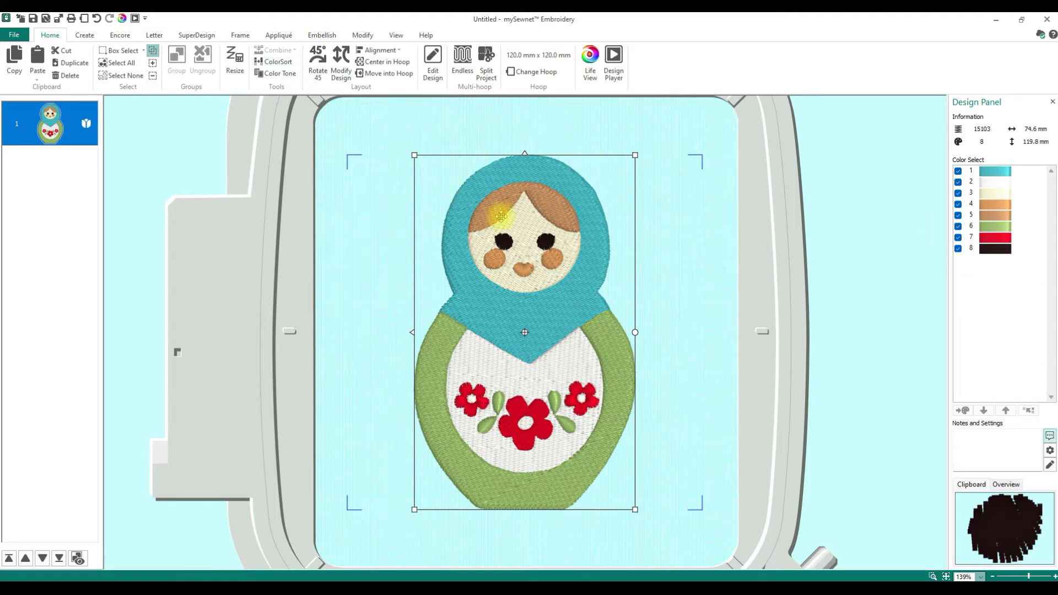
# Reopen the combined doll for stitch modification and hide every color except color 4, the cheeks and mouth.
pyautogui.click(362, 35)
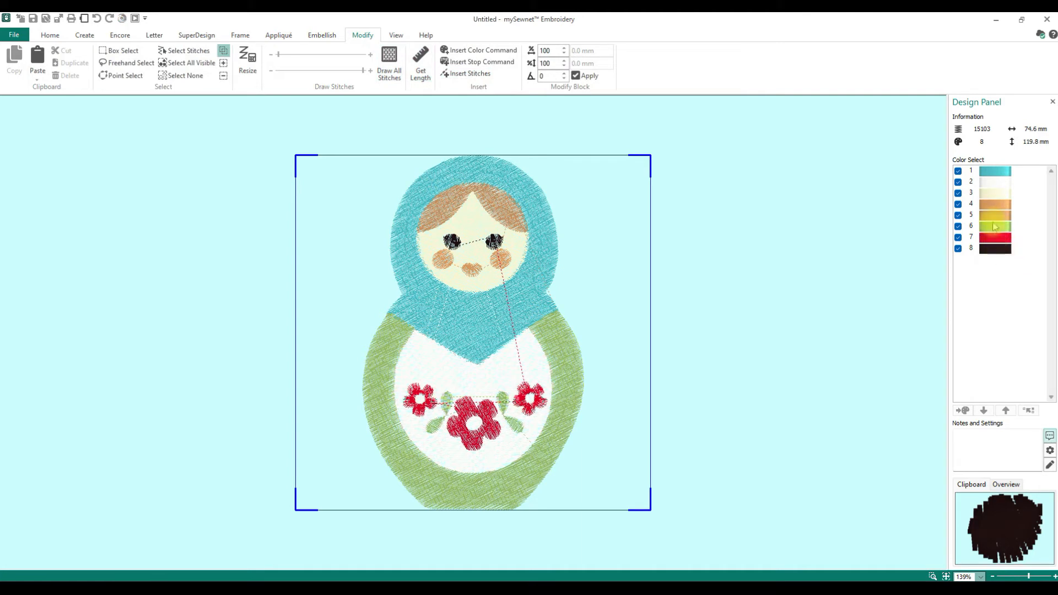
pyautogui.click(959, 171)
pyautogui.click(959, 182)
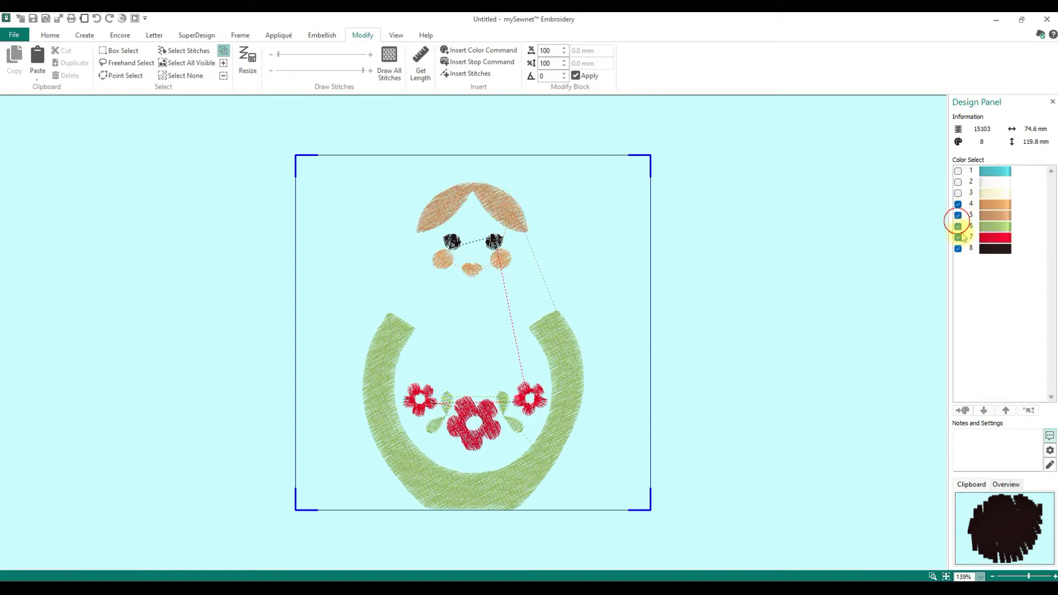
pyautogui.click(959, 204)
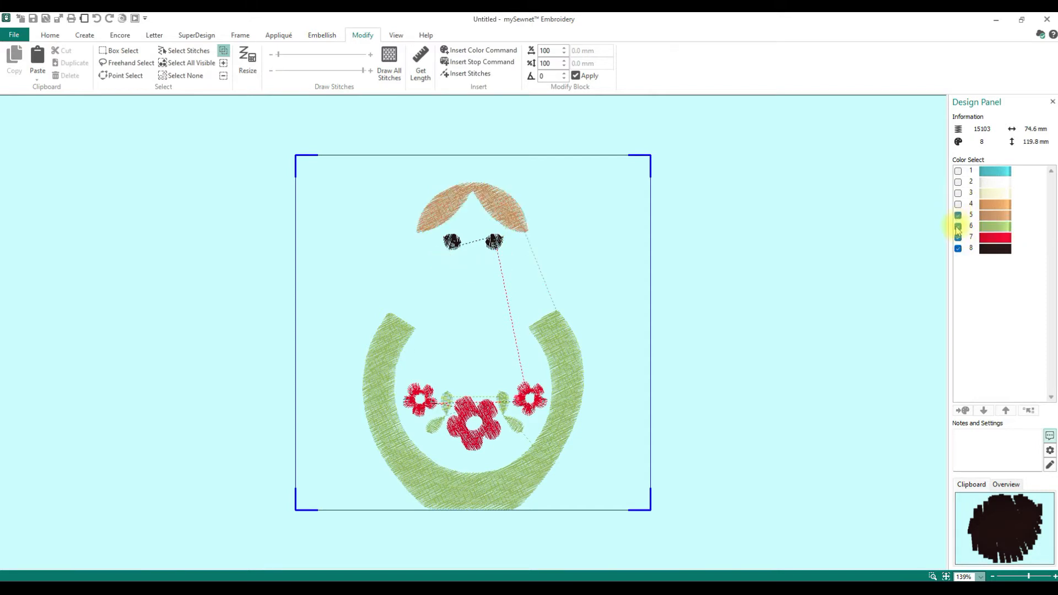
pyautogui.click(958, 226)
pyautogui.click(958, 204)
pyautogui.click(958, 215)
pyautogui.click(959, 237)
pyautogui.click(959, 248)
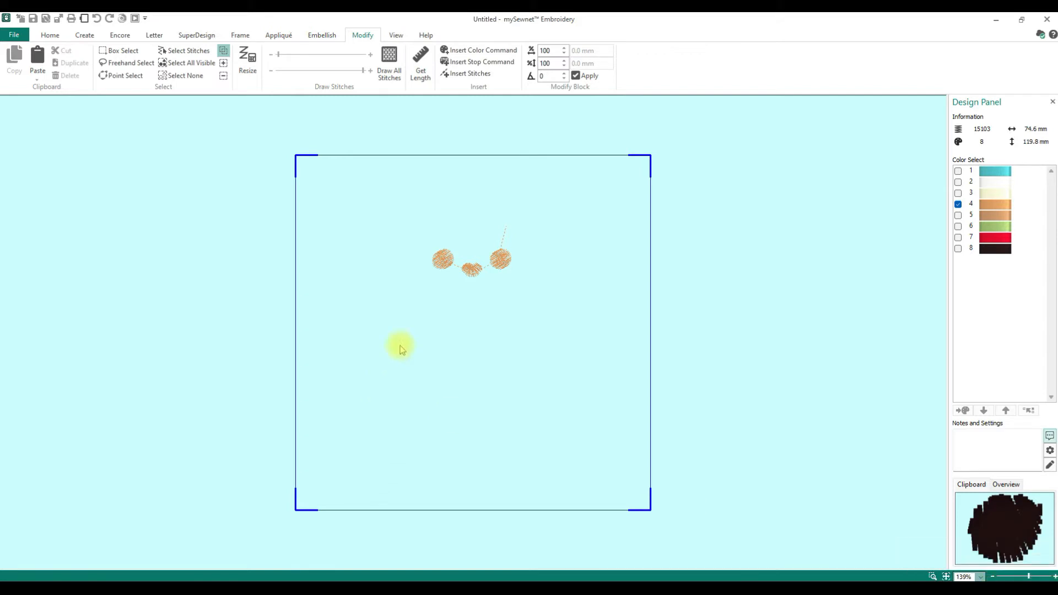
# Box-select the cheek on the right side of the face, cut it, and paste it back as a separate color block.
pyautogui.click(119, 51)
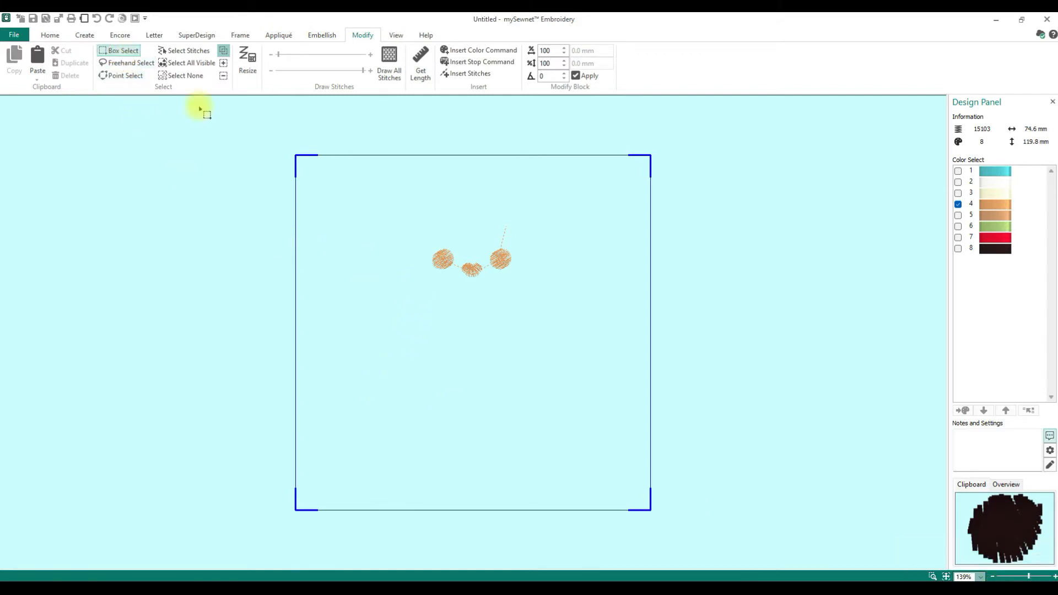
pyautogui.moveTo(487, 242); pyautogui.dragTo(517, 280)
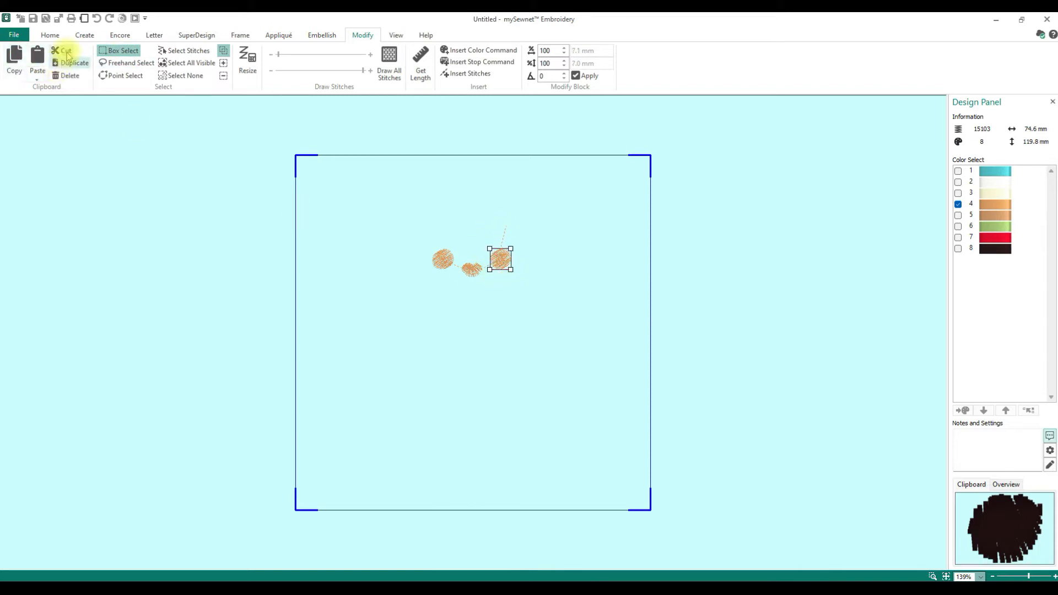
pyautogui.click(65, 51)
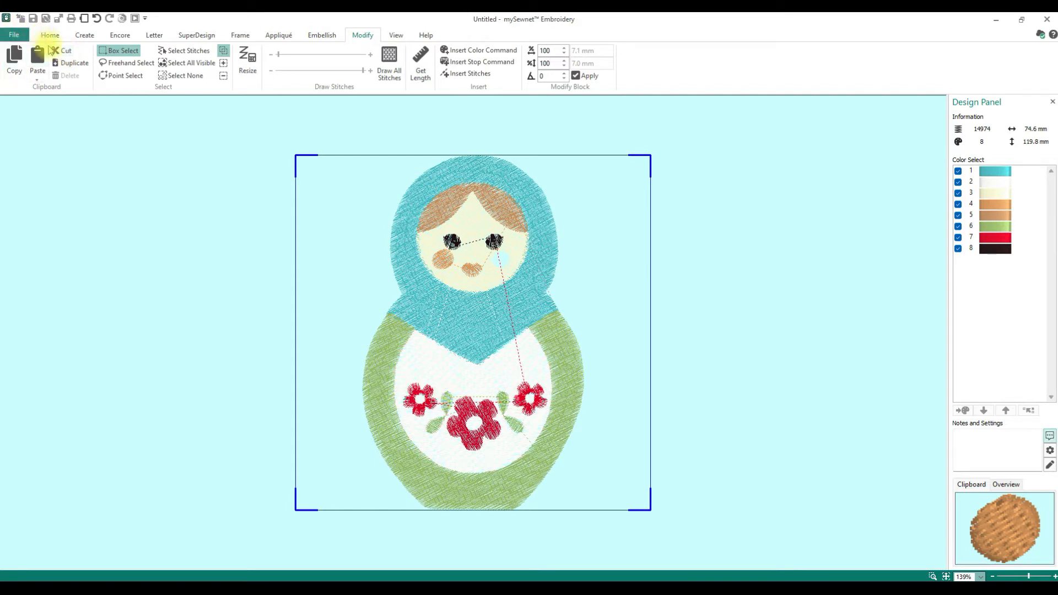
pyautogui.click(40, 62)
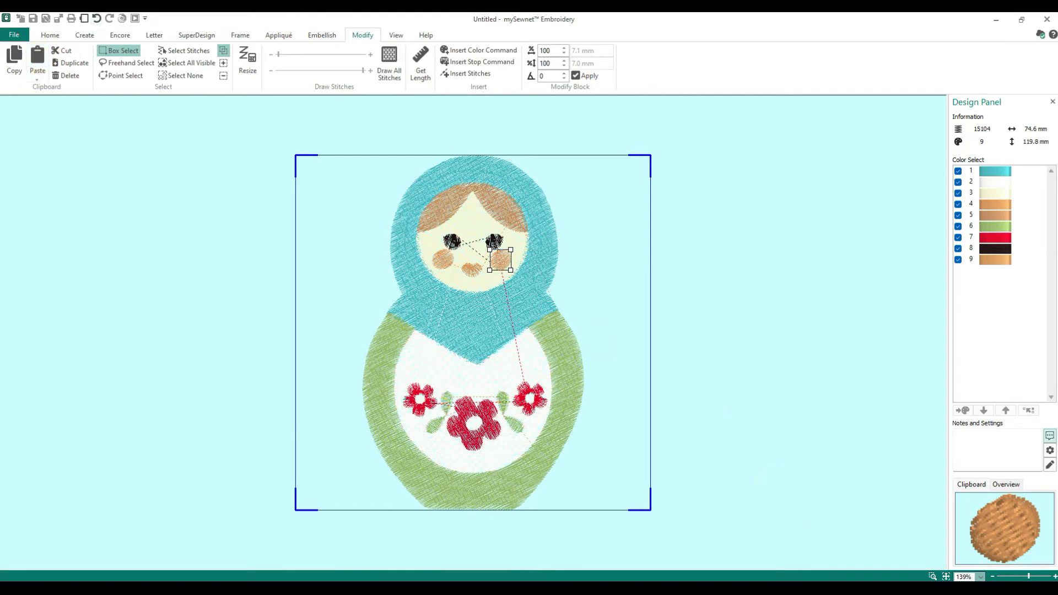
# Hide colors 1 to 3 and 5 to 9 so only the color 4 cheek and mouth stitches are shown close up.
pyautogui.click(933, 576)
pyautogui.moveTo(444, 218); pyautogui.dragTo(543, 284)
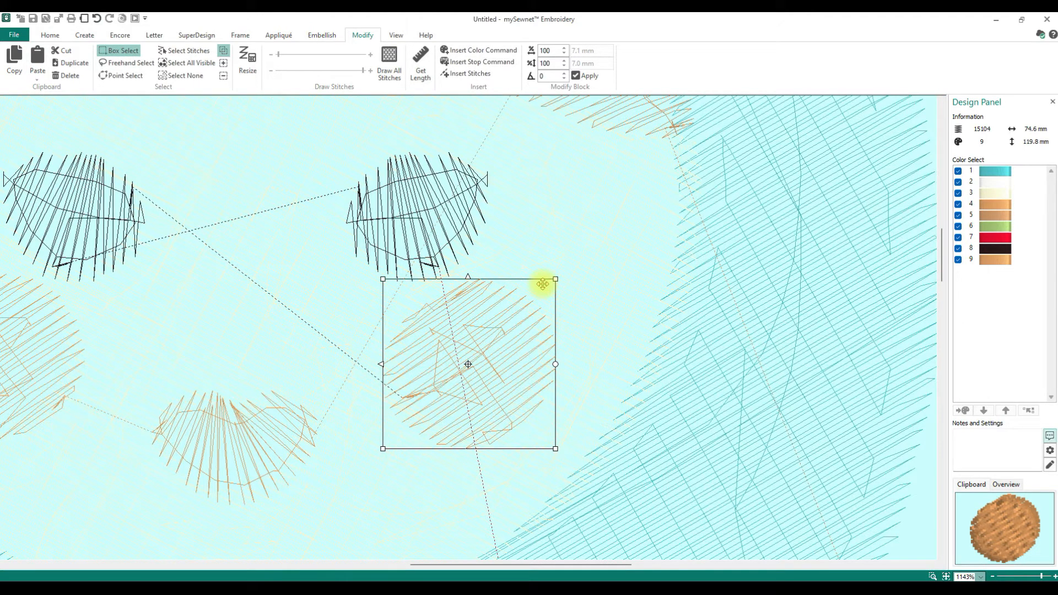
pyautogui.moveTo(484, 565); pyautogui.dragTo(405, 560)
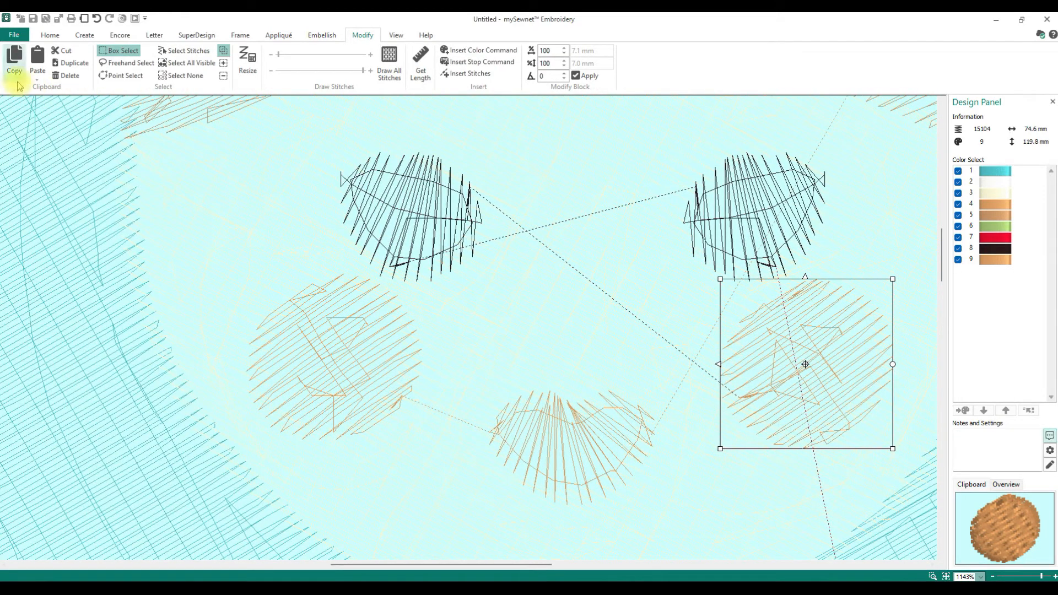
pyautogui.click(958, 171)
pyautogui.click(958, 182)
pyautogui.click(958, 193)
pyautogui.click(958, 204)
pyautogui.click(958, 204)
pyautogui.click(958, 215)
pyautogui.click(958, 226)
pyautogui.click(958, 237)
pyautogui.click(958, 248)
pyautogui.click(958, 259)
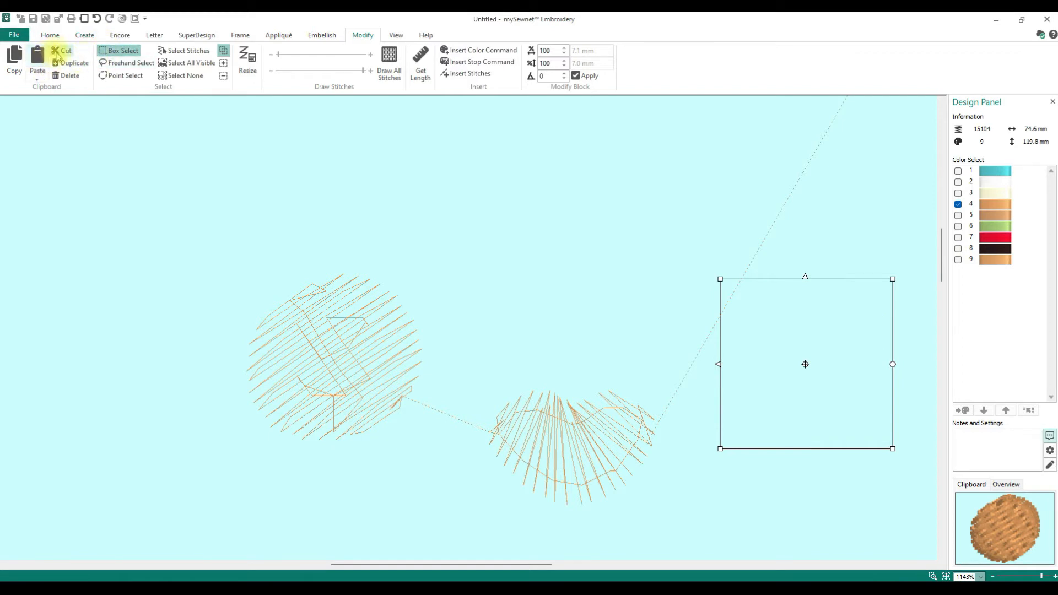
# Box-select the color 4 cheek on the left side of the face, cut it, and paste it back as a separate color block.
pyautogui.moveTo(196, 184); pyautogui.dragTo(456, 461)
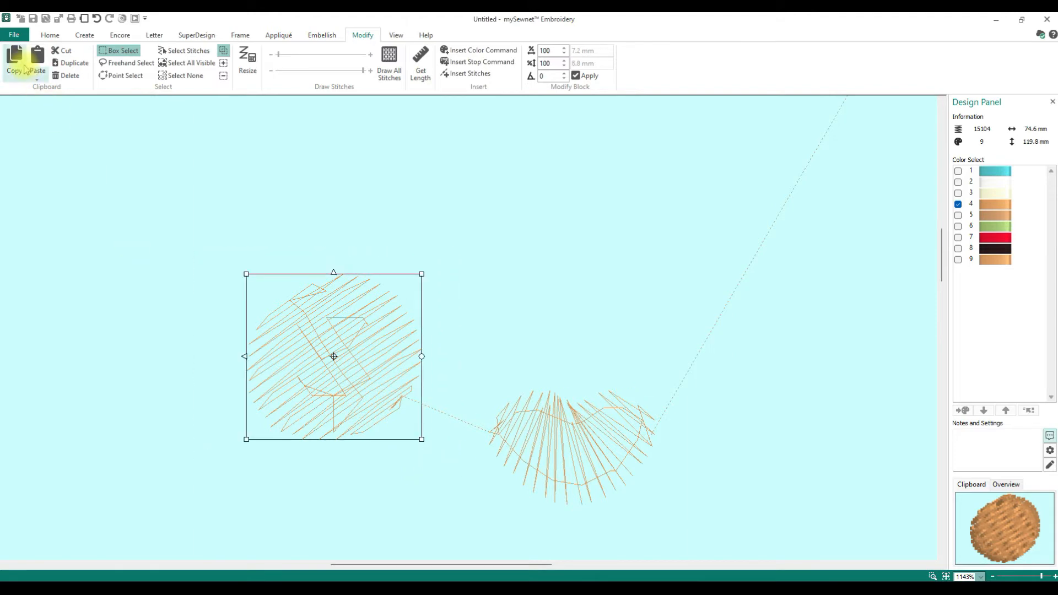
pyautogui.click(60, 52)
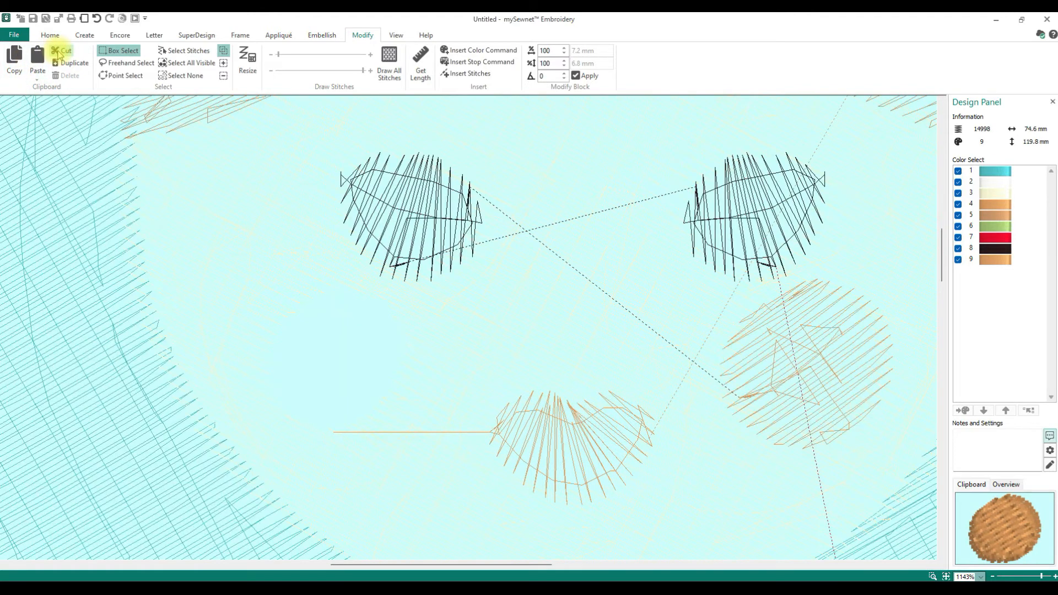
pyautogui.click(36, 57)
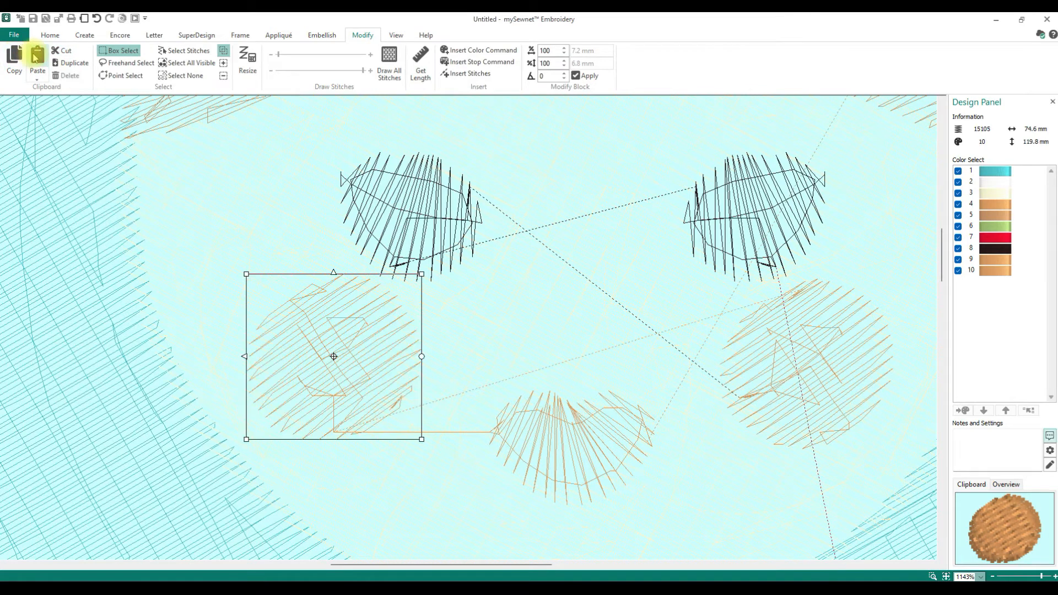
# Nudge the pasted cheek down until it is level with the cheek on the other side of the face.
pyautogui.press('Down')
pyautogui.press('Down')
pyautogui.press('Down')
pyautogui.press('Down')
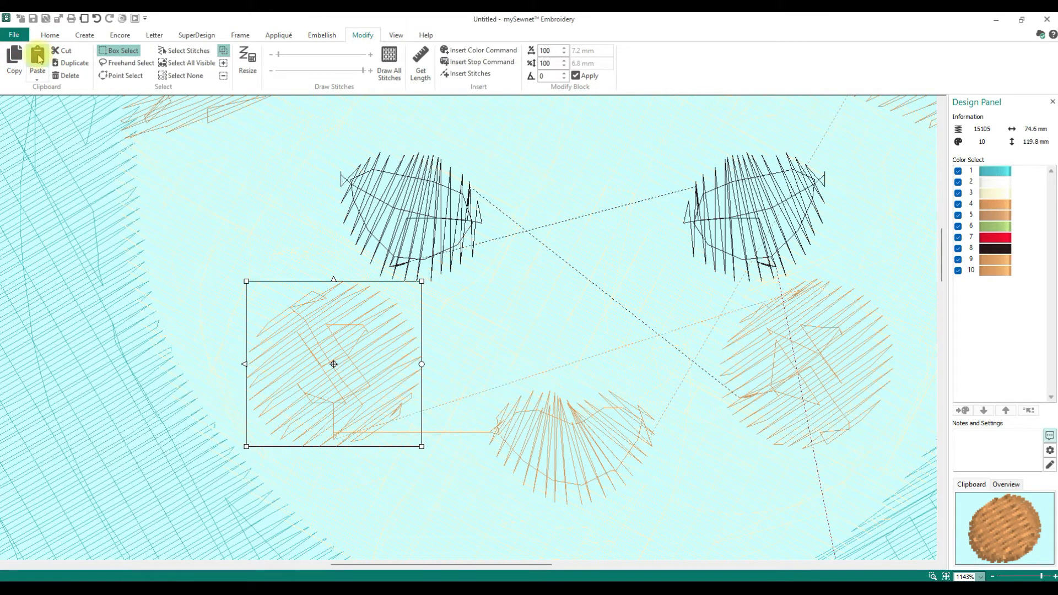
pyautogui.press('Down')
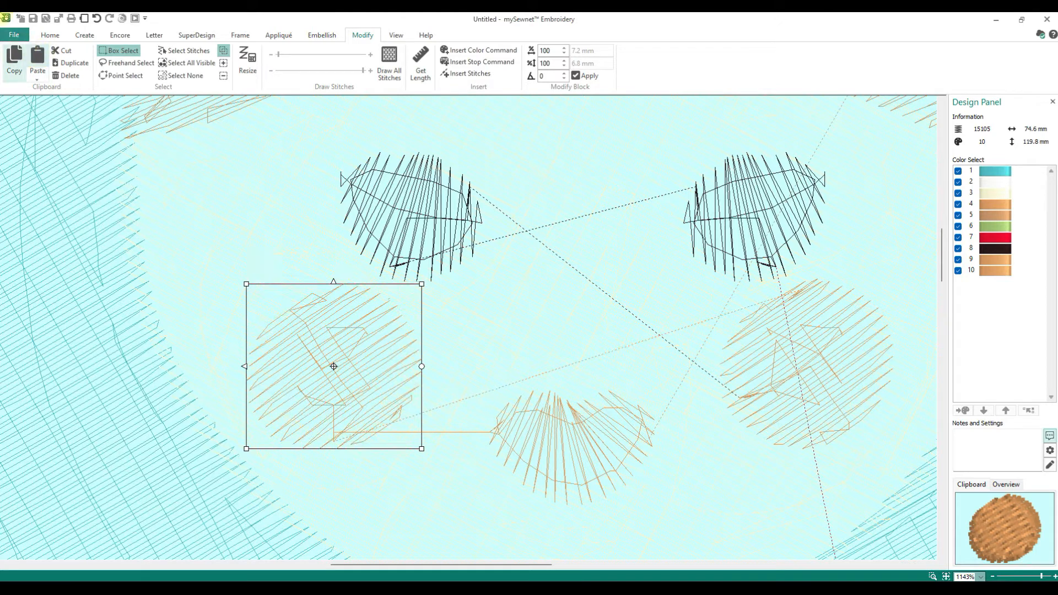
pyautogui.click(53, 36)
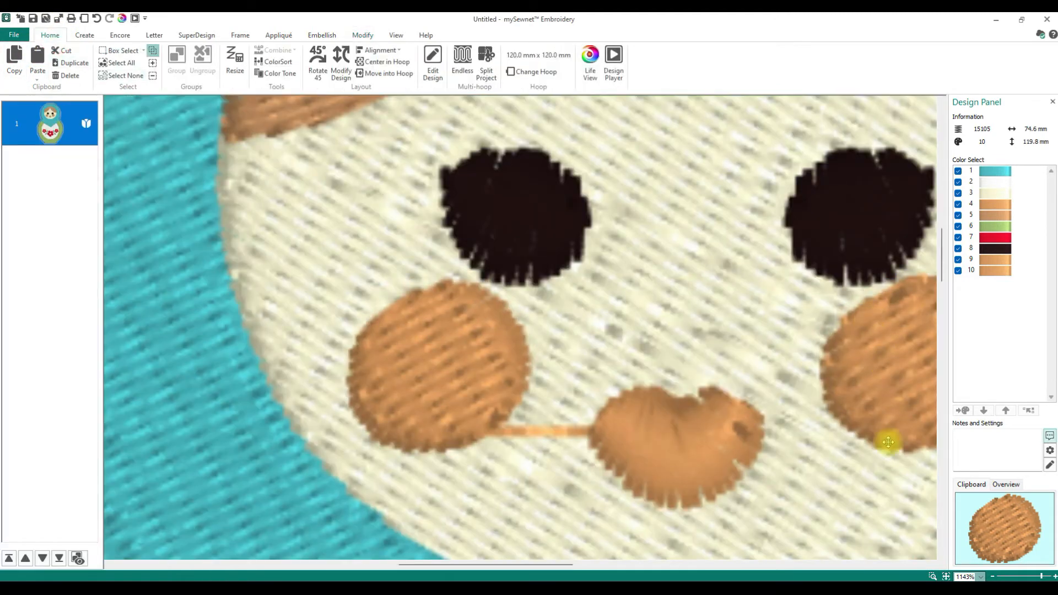
pyautogui.click(946, 577)
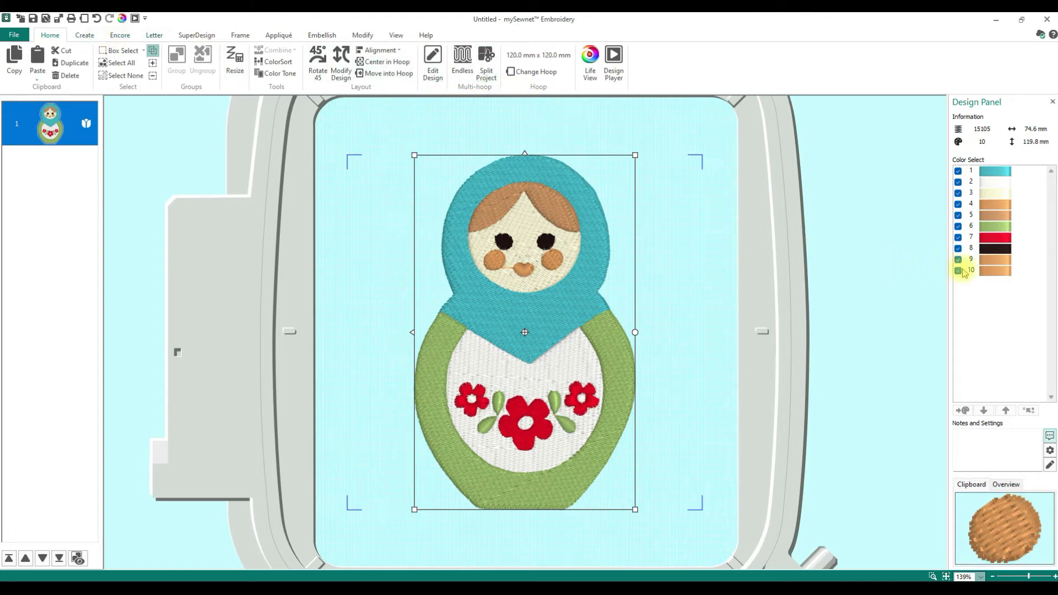
# Reopen the doll for stitch modification with the cheeks and mouth shown close up.
pyautogui.click(362, 35)
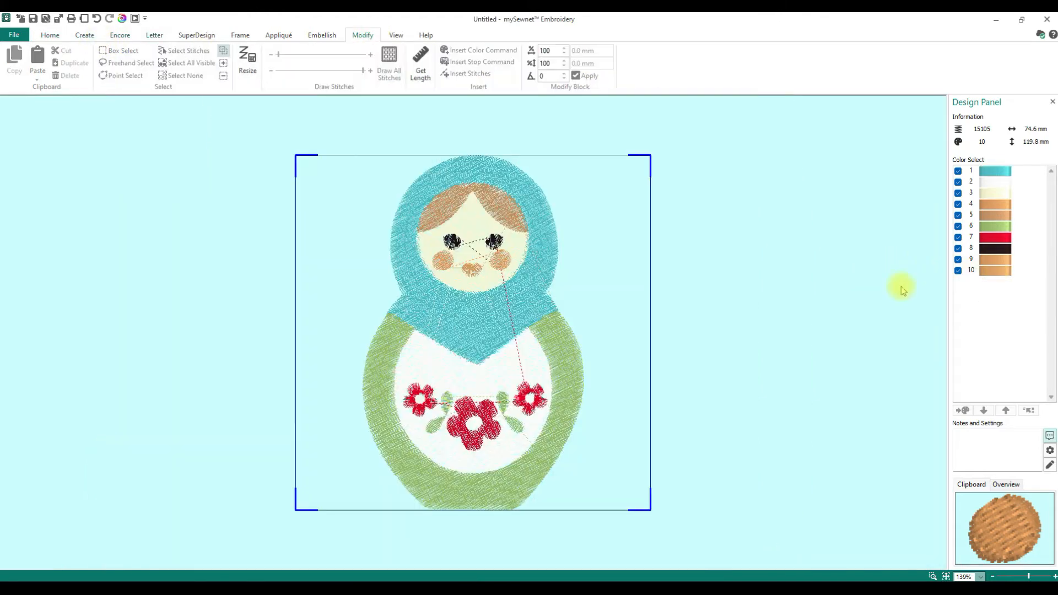
pyautogui.click(1000, 270)
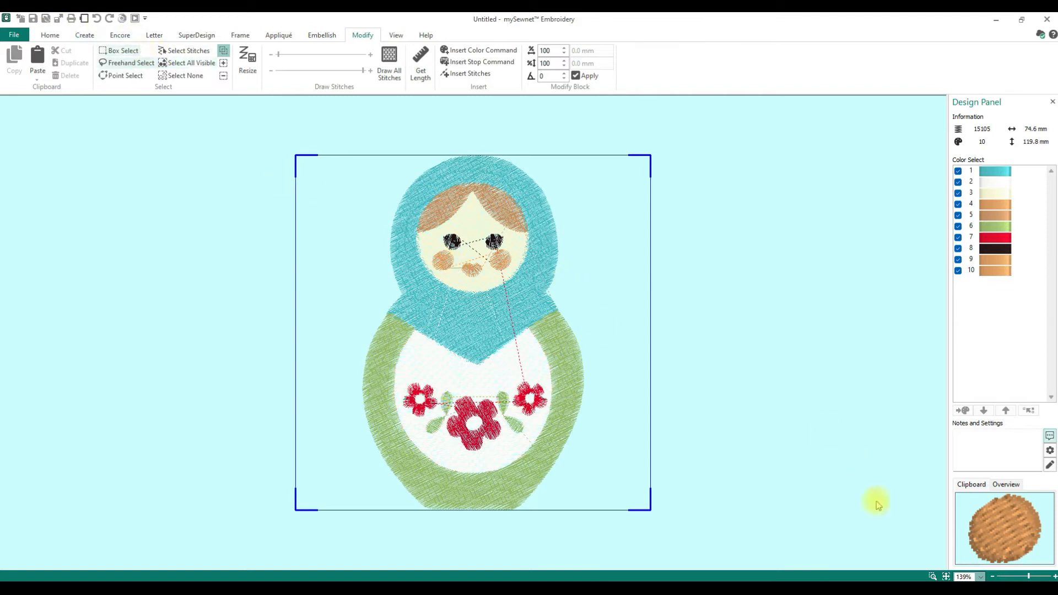
pyautogui.click(932, 576)
pyautogui.moveTo(425, 272); pyautogui.dragTo(498, 305)
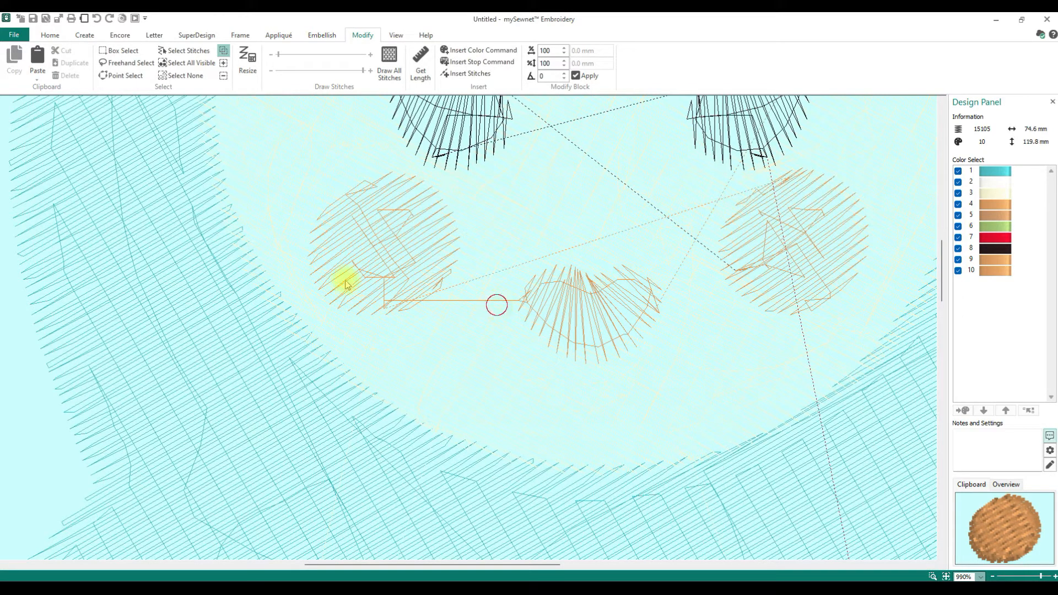
# Try to delete the stray stitch between the mouth and the left cheek with all colors shown, and undo it.
pyautogui.click(187, 52)
pyautogui.click(519, 301)
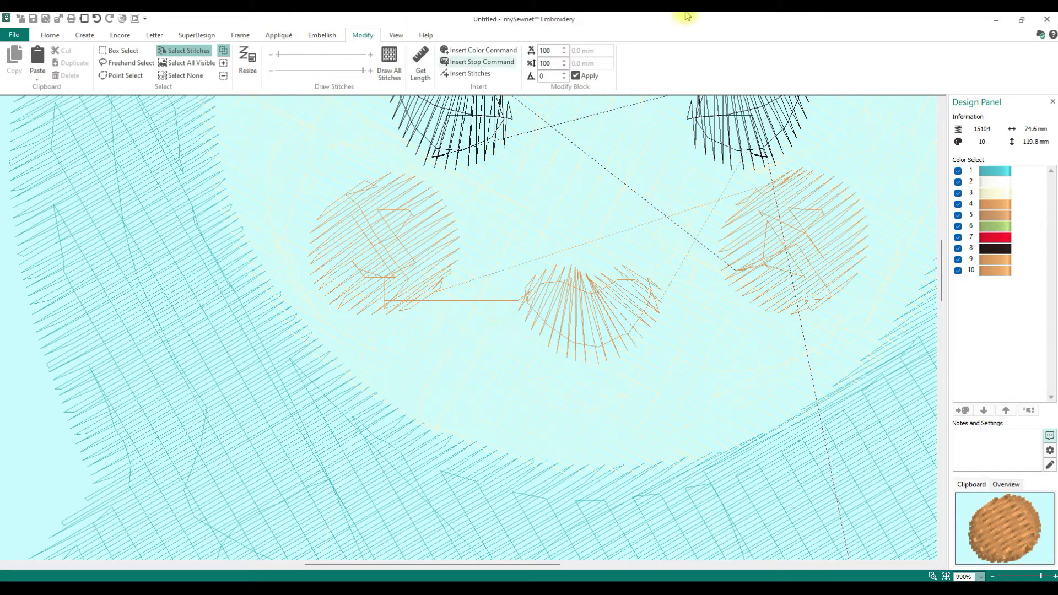
pyautogui.click(99, 19)
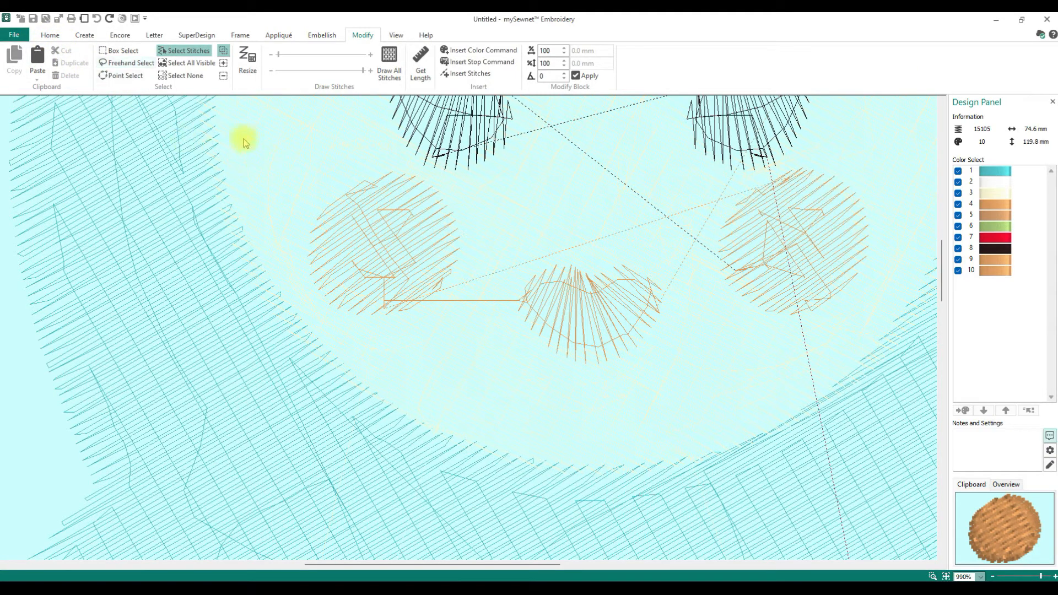
# Hide colors 1 to 3 and 5 to 10 so only the color 4 mouth stitches and their stray line are shown.
pyautogui.click(117, 50)
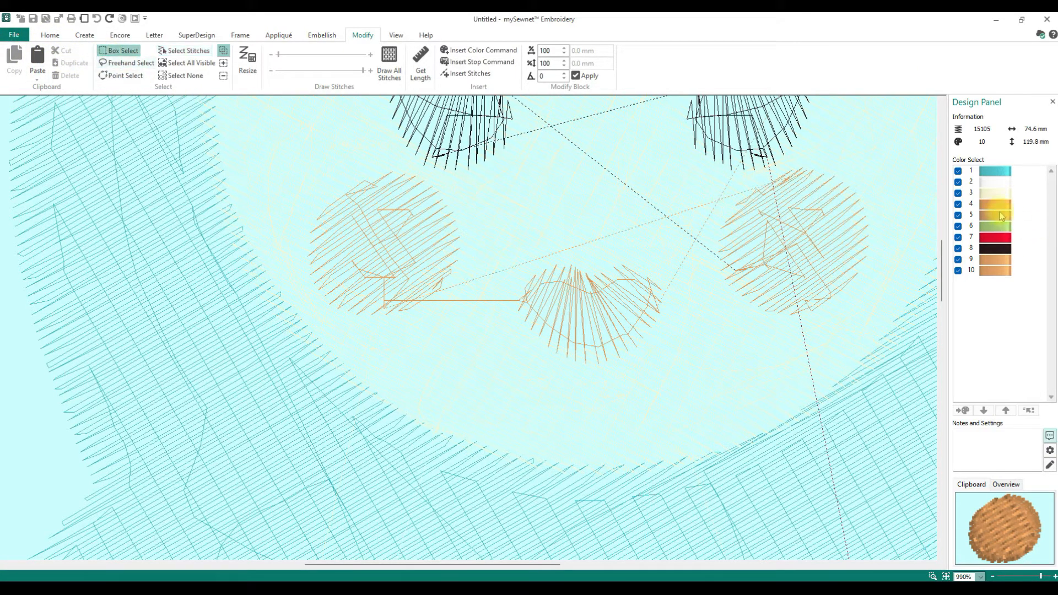
pyautogui.click(958, 171)
pyautogui.click(958, 181)
pyautogui.click(958, 193)
pyautogui.click(957, 204)
pyautogui.click(958, 215)
pyautogui.click(958, 226)
pyautogui.click(958, 237)
pyautogui.click(958, 248)
pyautogui.click(958, 259)
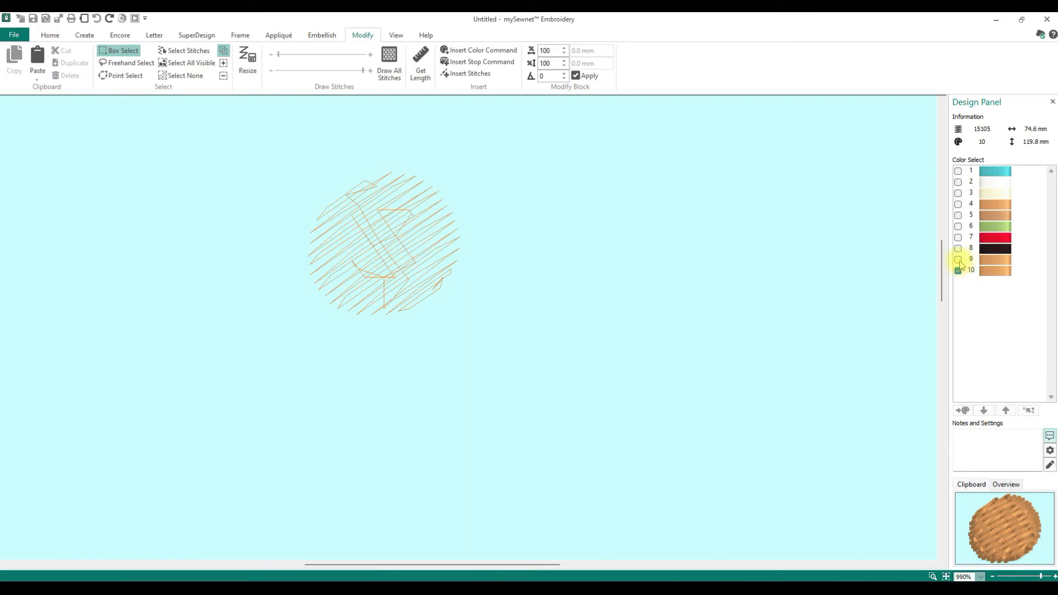
pyautogui.click(958, 204)
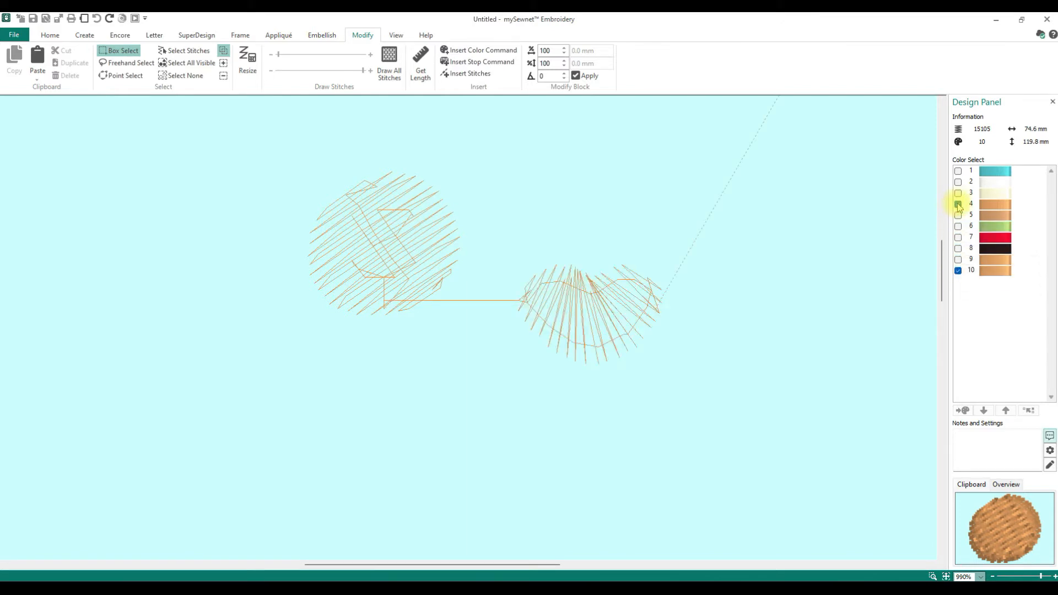
pyautogui.click(958, 271)
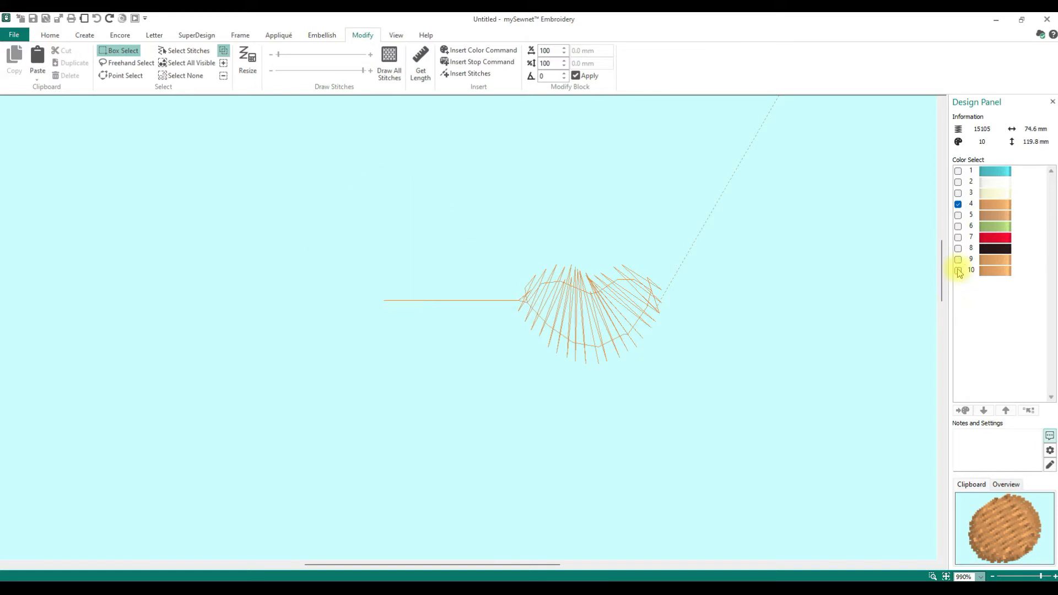
# Remove the stray color 4 stitch line that runs from the mouth toward the left cheek.
pyautogui.click(179, 50)
pyautogui.click(385, 302)
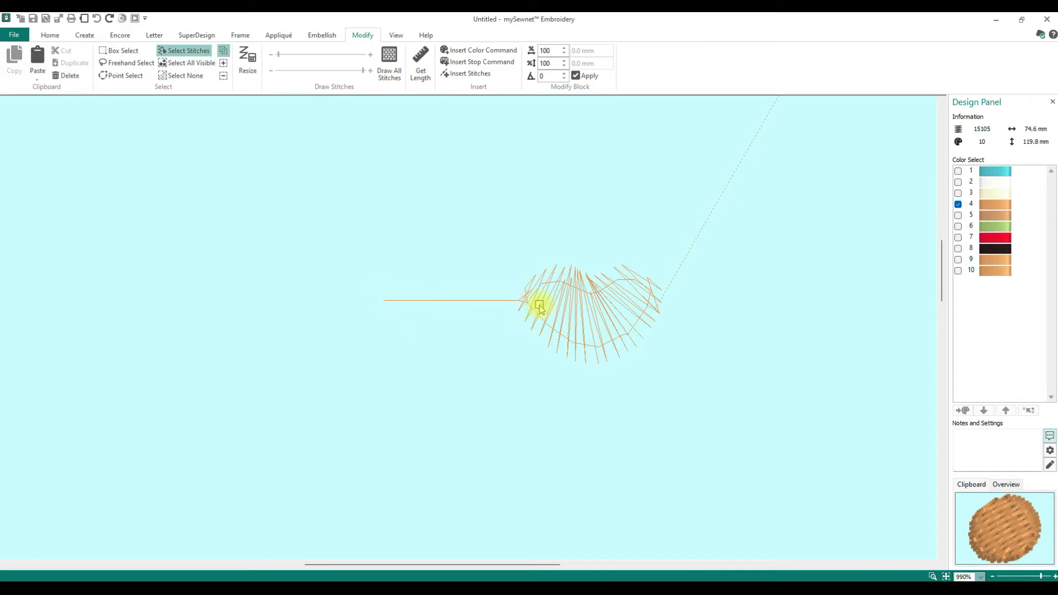
pyautogui.press('Delete')
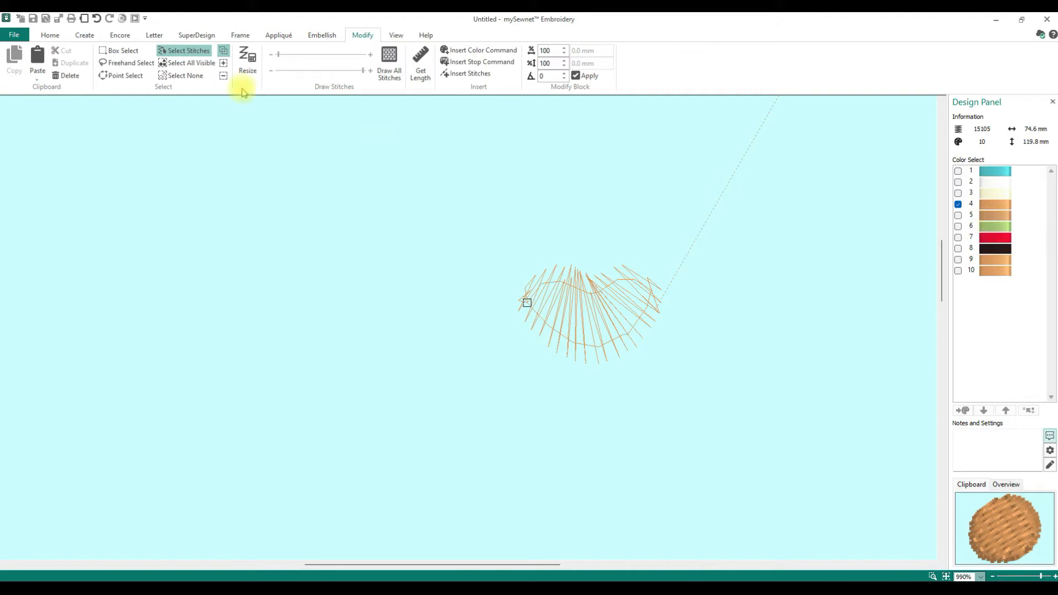
# Return to the complete doll and apply ColorSort to merge the duplicate cheek and mouth color blocks.
pyautogui.click(50, 35)
pyautogui.hotkey('ctrl', 'a')
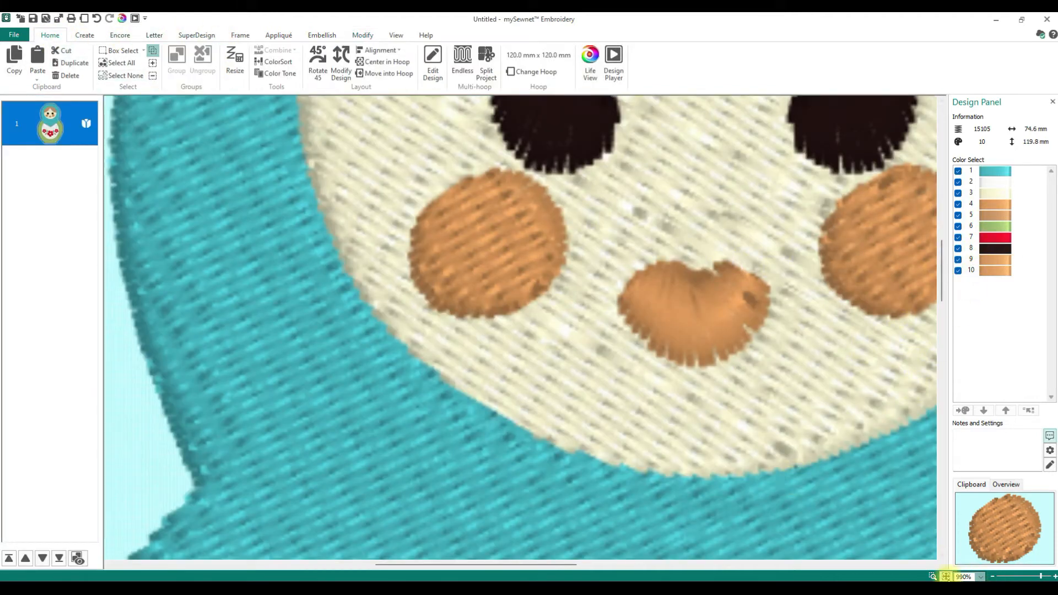
pyautogui.click(946, 576)
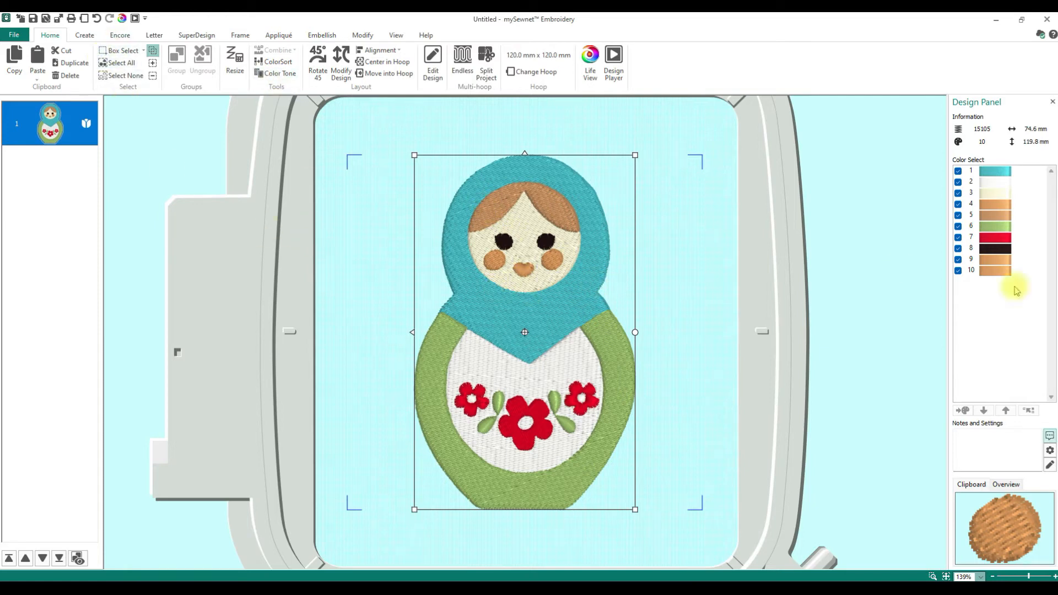
pyautogui.click(274, 61)
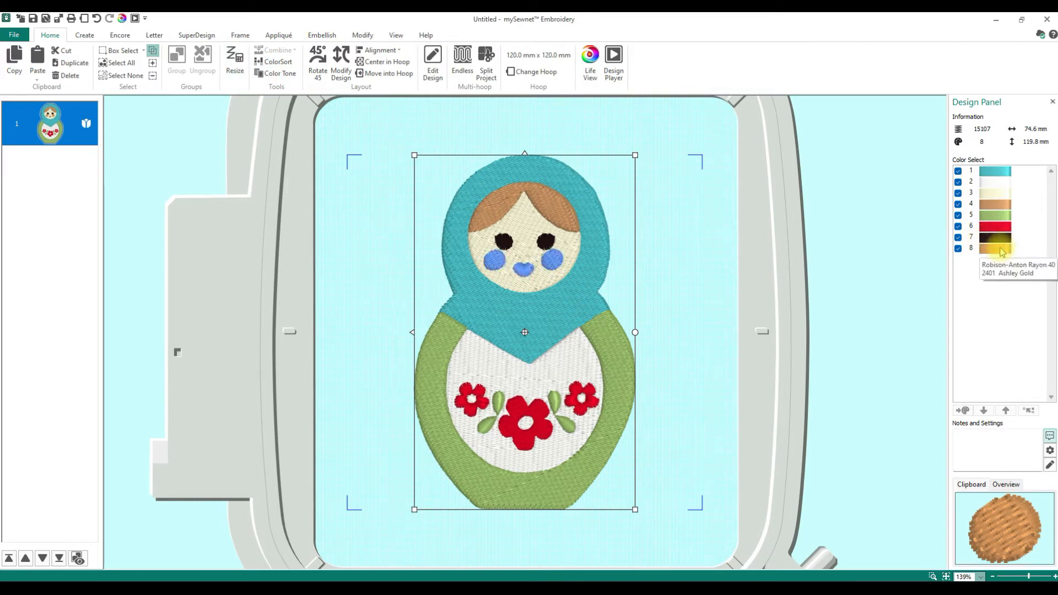
# Change color 8, the cheeks and mouth, to the Robison-Anton Rayon 40 thread 2414 Coral.
pyautogui.doubleClick(1002, 252)
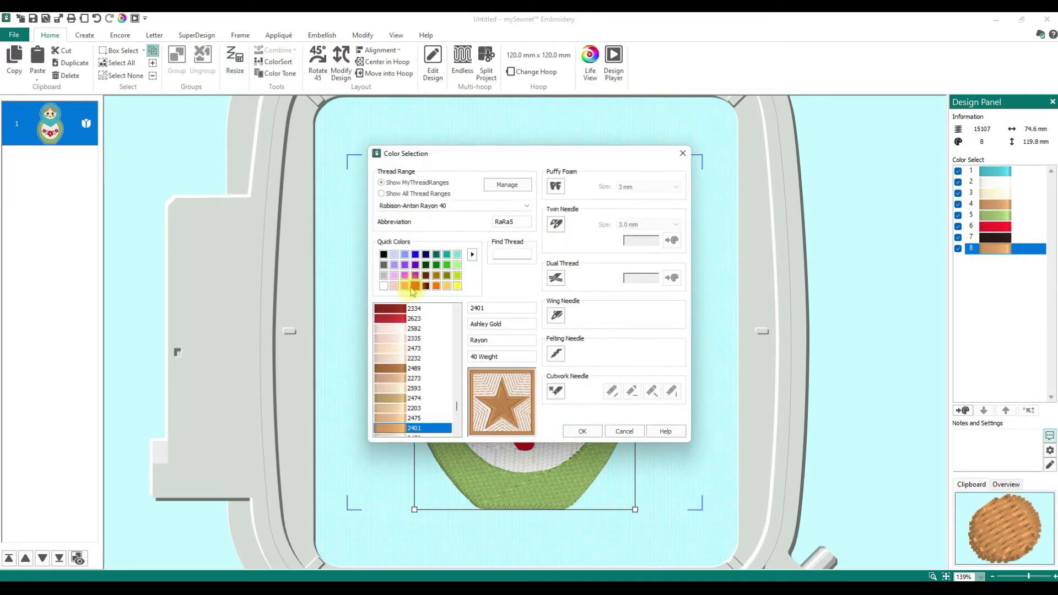
pyautogui.click(411, 287)
pyautogui.click(582, 431)
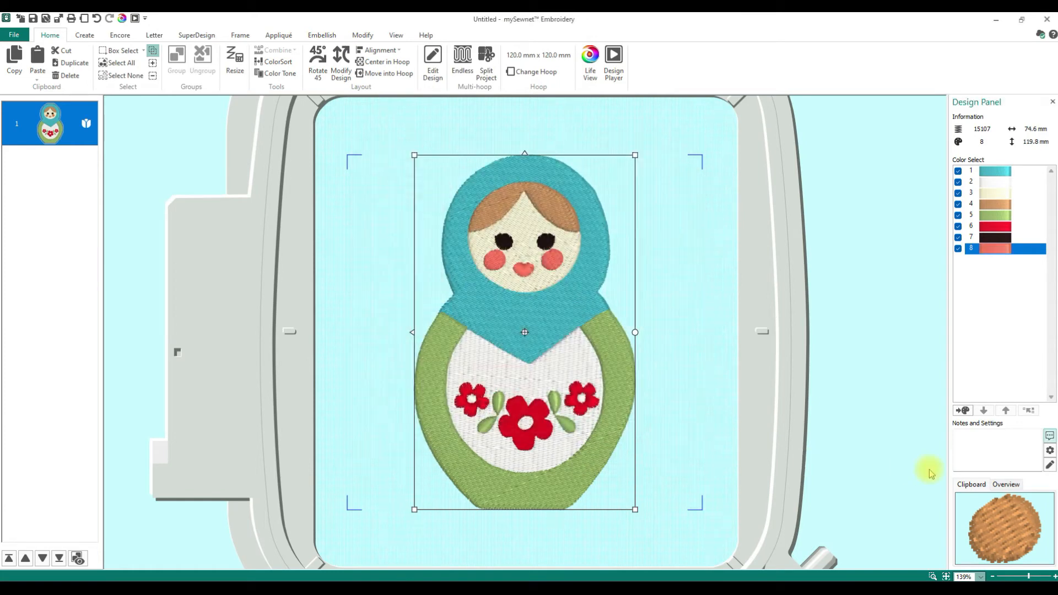
# Set color 8, the cheeks and mouth, to the lighter pink Robison-Anton Rayon 40 thread 2258.
pyautogui.doubleClick(990, 248)
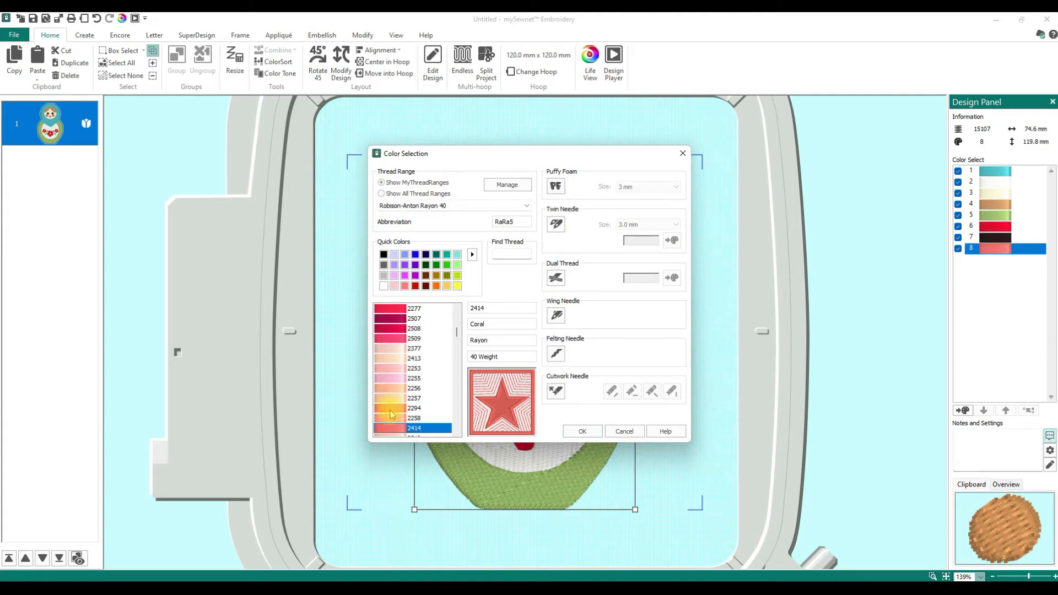
pyautogui.click(388, 418)
pyautogui.click(582, 431)
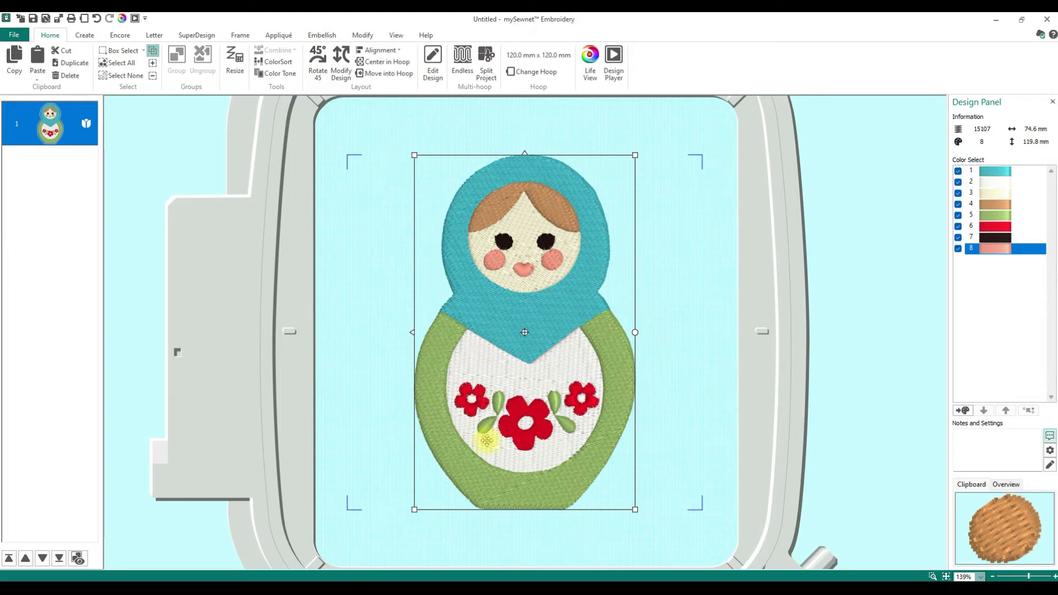
pyautogui.click(14, 34)
pyautogui.click(16, 182)
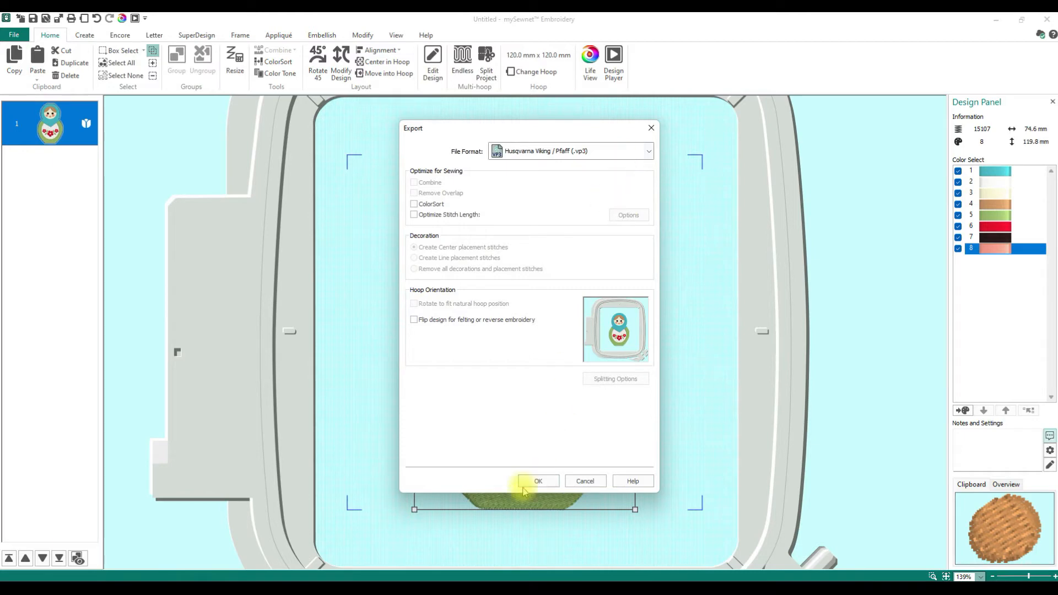
pyautogui.click(540, 481)
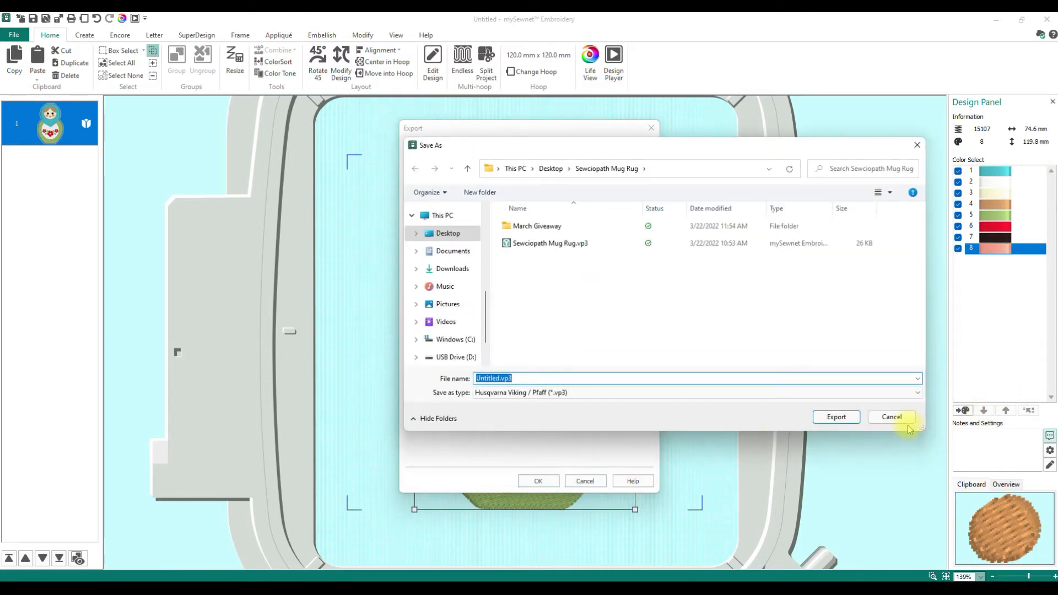
pyautogui.click(891, 417)
pyautogui.click(651, 128)
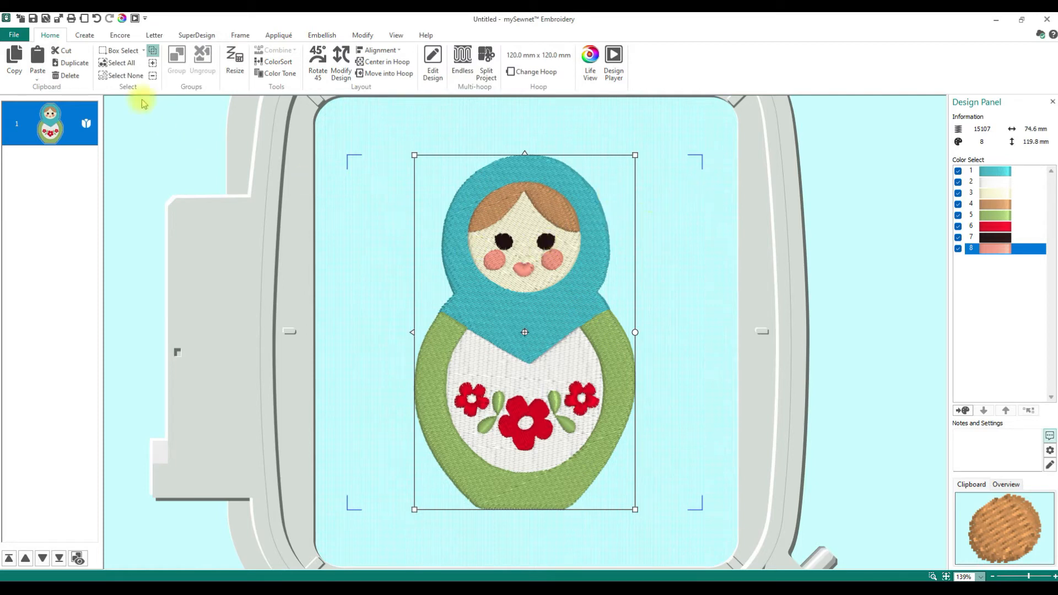
# Delete the doll from the hoop and start a new Express Embroidery in the ExpressDesign wizard.
pyautogui.press('Delete')
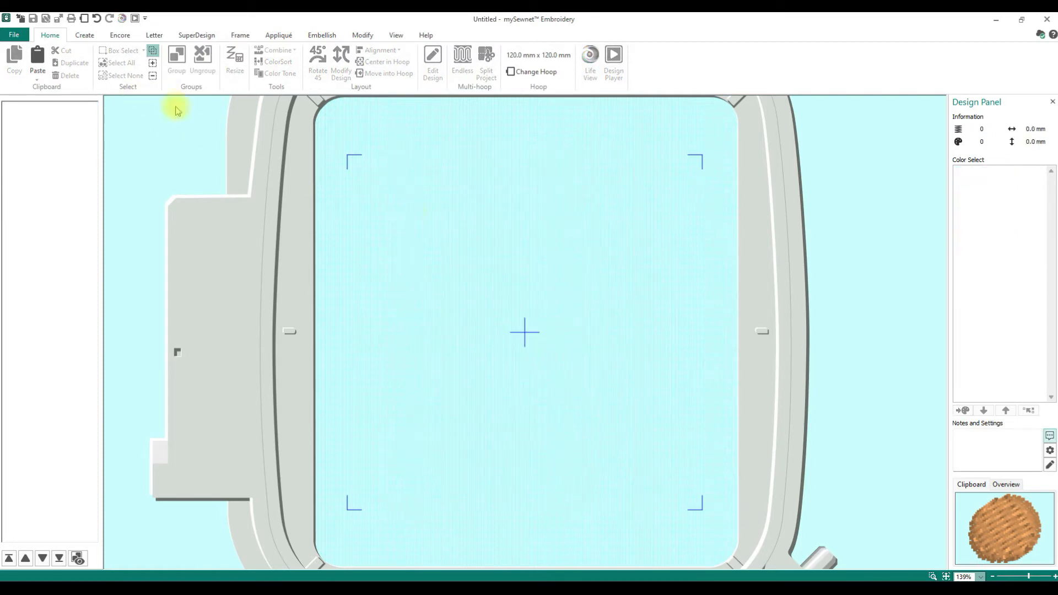
pyautogui.click(81, 36)
pyautogui.click(82, 75)
pyautogui.click(97, 91)
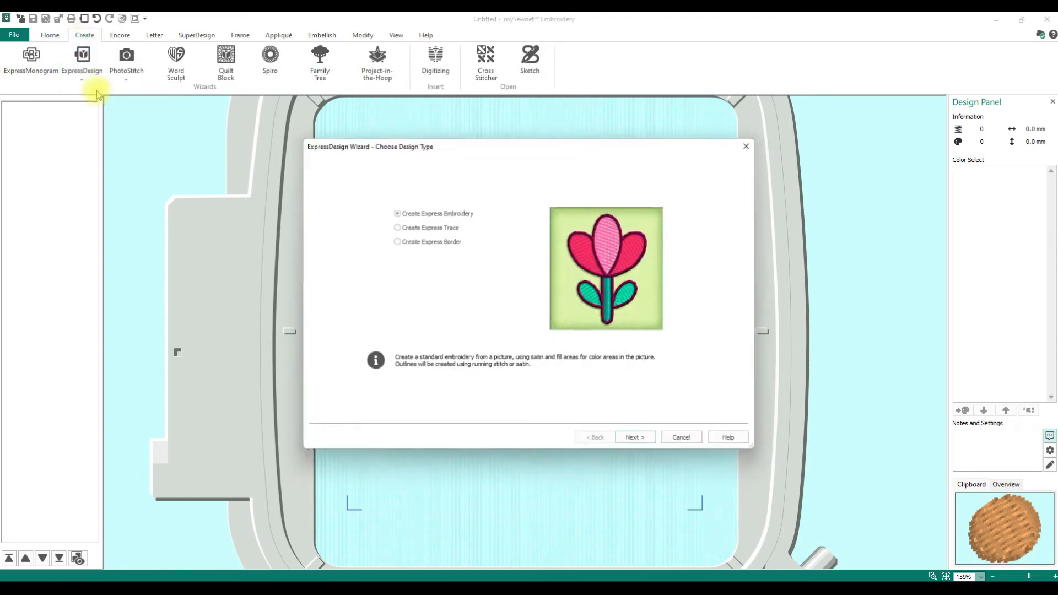
pyautogui.click(637, 438)
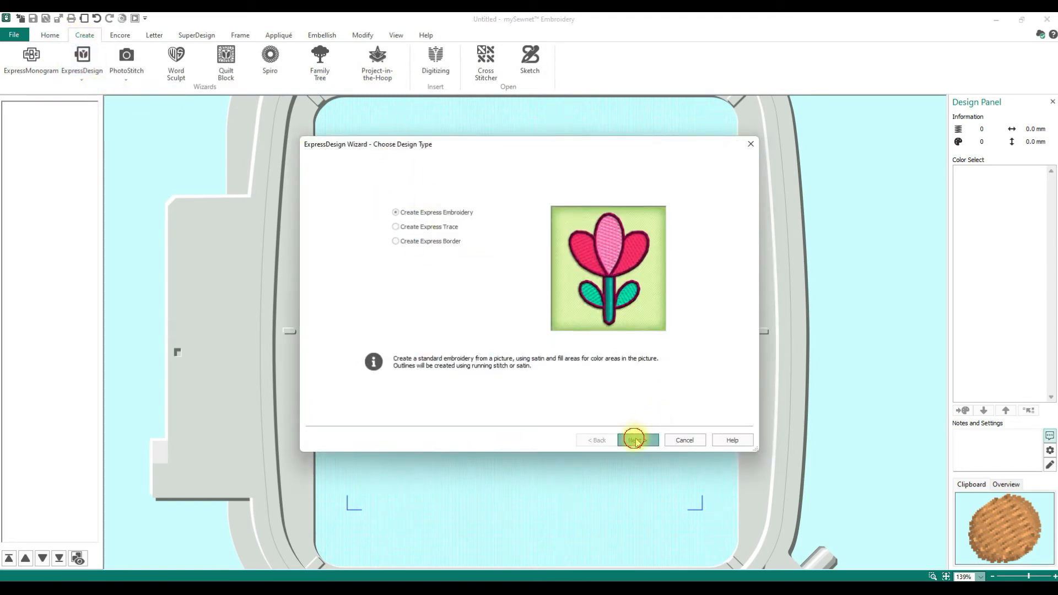
# Load the sample picture Bicycle.png from the Digitizing Pics folder as the source picture.
pyautogui.click(350, 185)
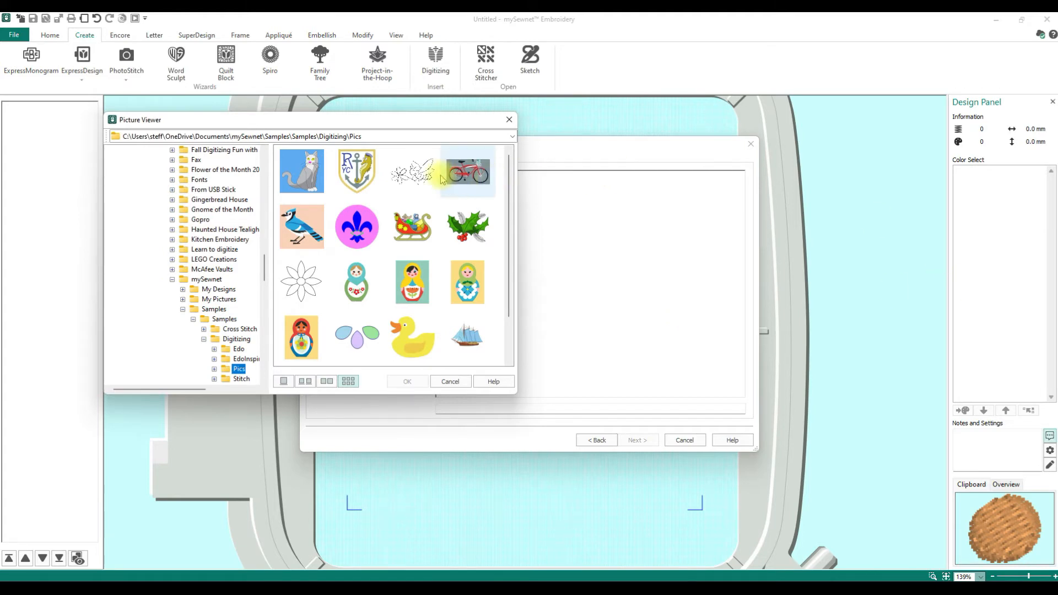
pyautogui.click(476, 180)
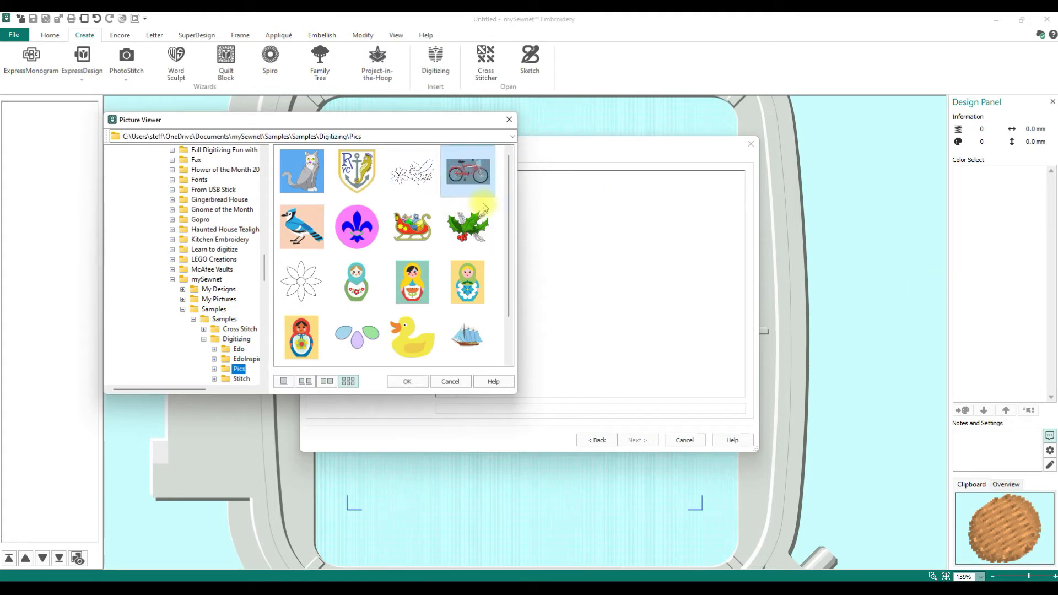
pyautogui.click(405, 381)
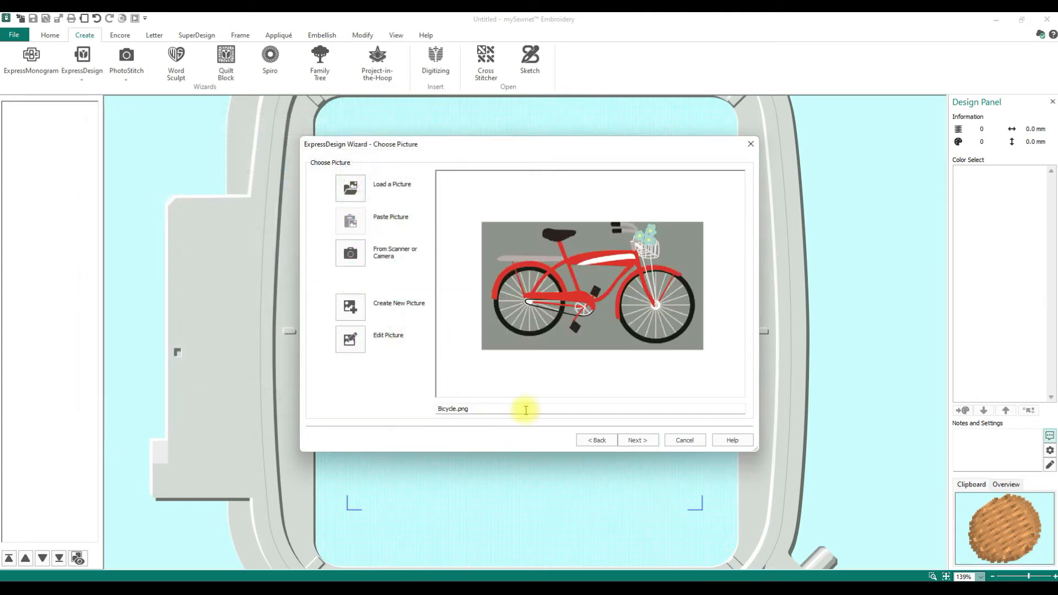
# Crop the bicycle picture to trim the empty margin above it and narrow its side edges, and accept the crop.
pyautogui.click(643, 441)
pyautogui.moveTo(341, 357); pyautogui.dragTo(344, 336)
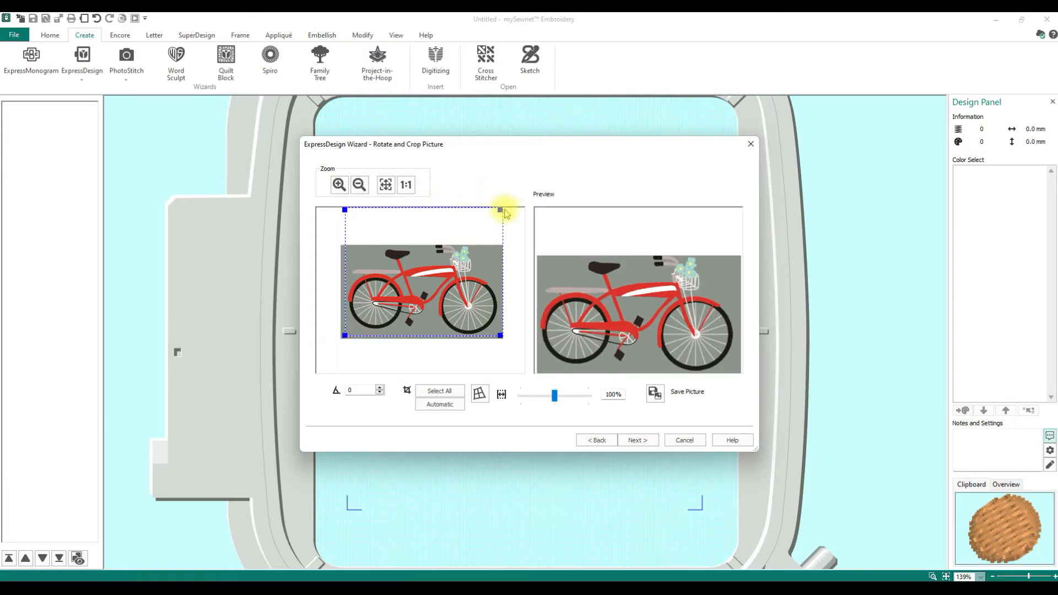
pyautogui.moveTo(500, 209); pyautogui.dragTo(497, 244)
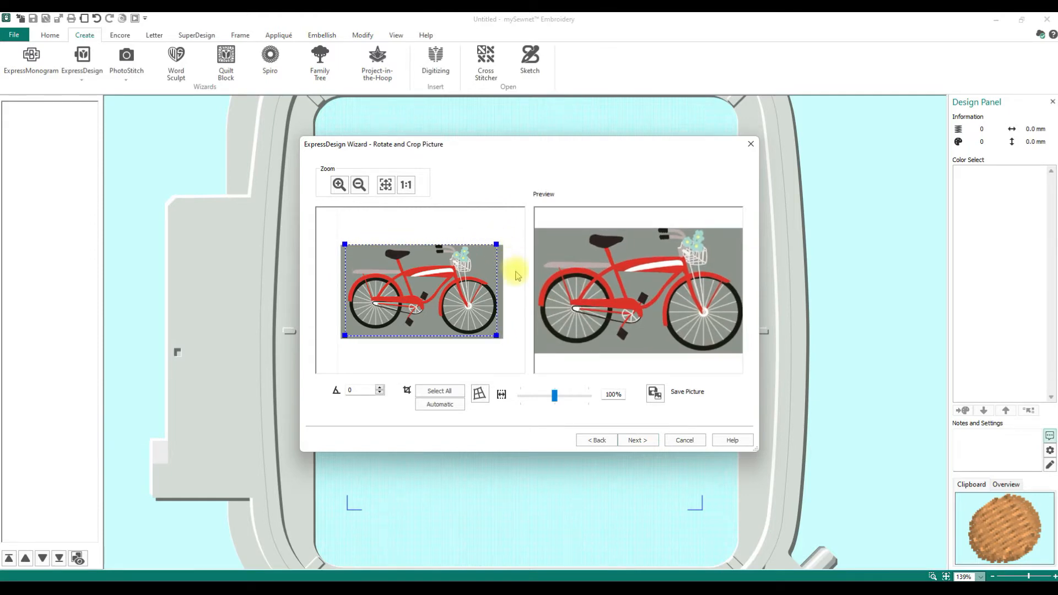
pyautogui.moveTo(497, 243); pyautogui.dragTo(497, 243)
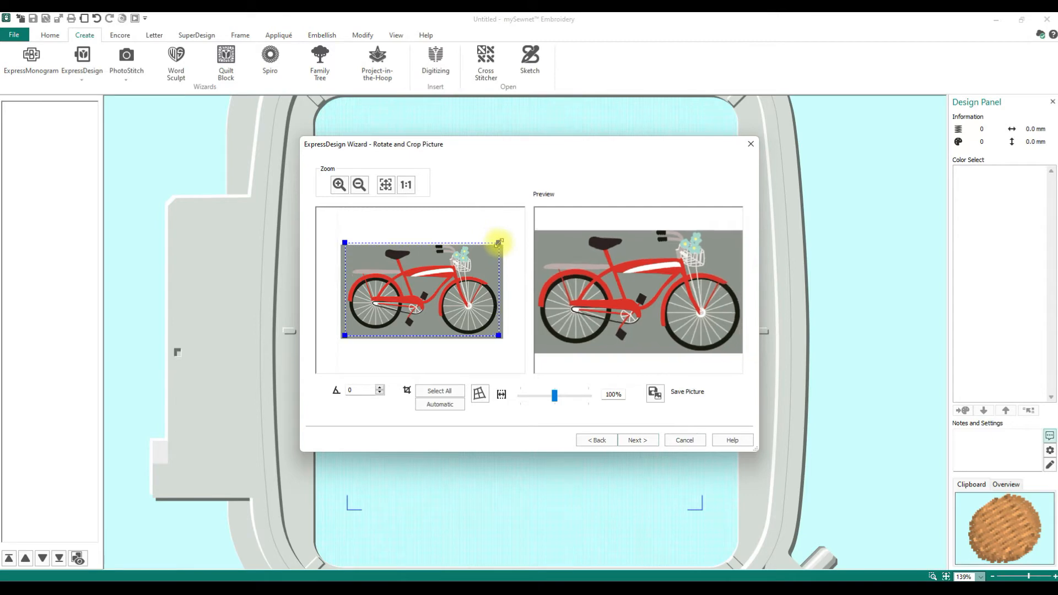
pyautogui.click(638, 440)
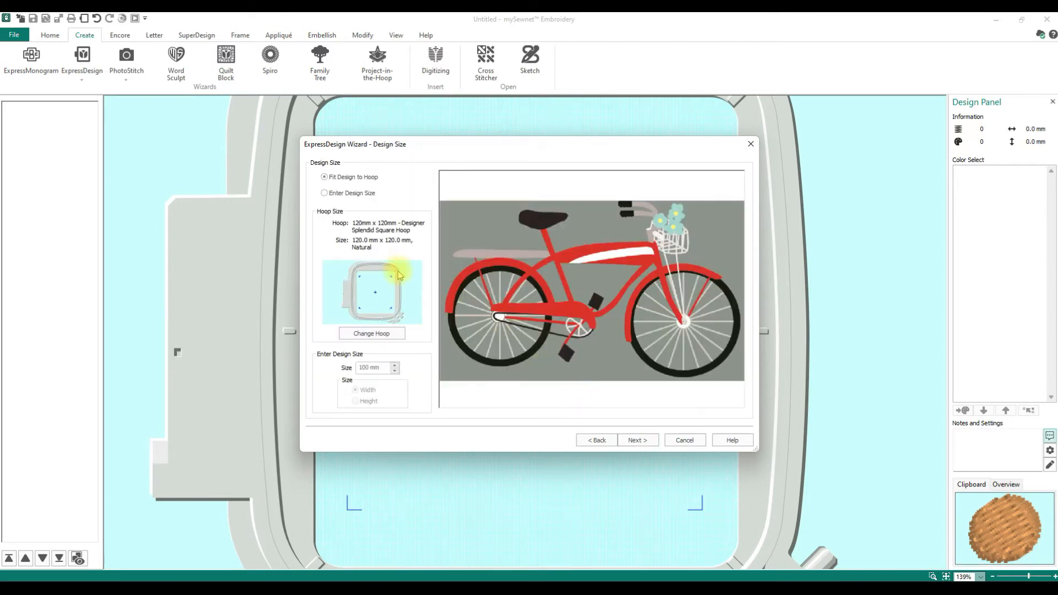
# Fit the bicycle to the 180mm x 130mm - 5" x 7" Design Hoop in Rotated orientation and continue to the thread colors.
pyautogui.click(365, 334)
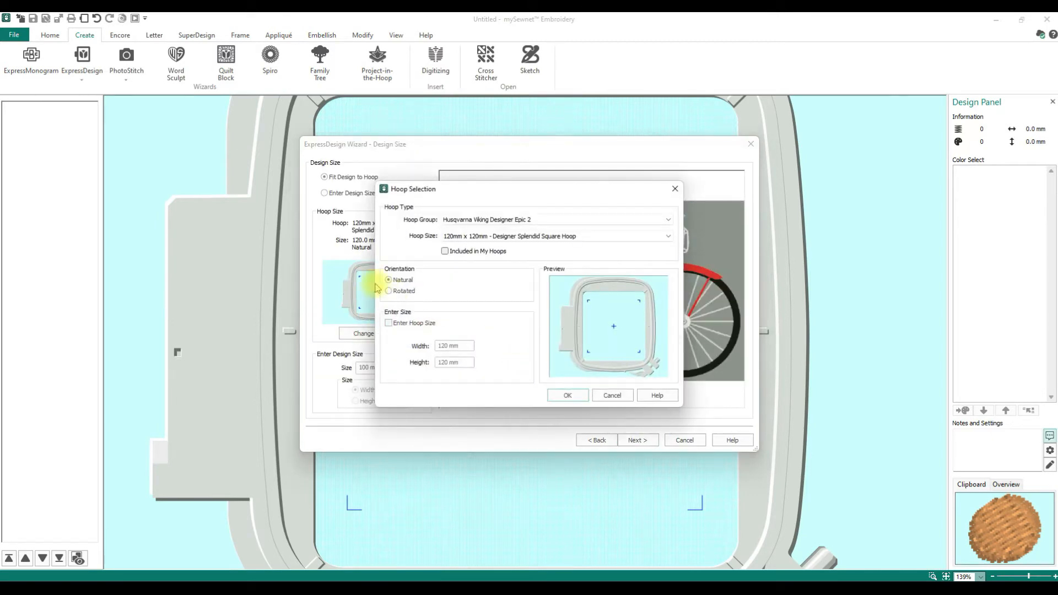
pyautogui.click(537, 236)
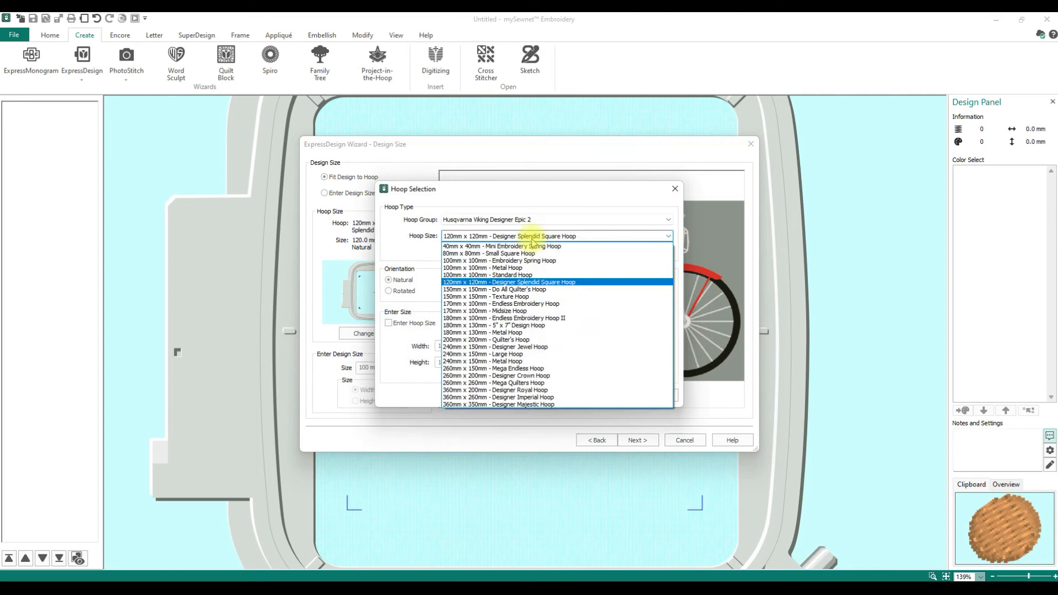
pyautogui.click(470, 325)
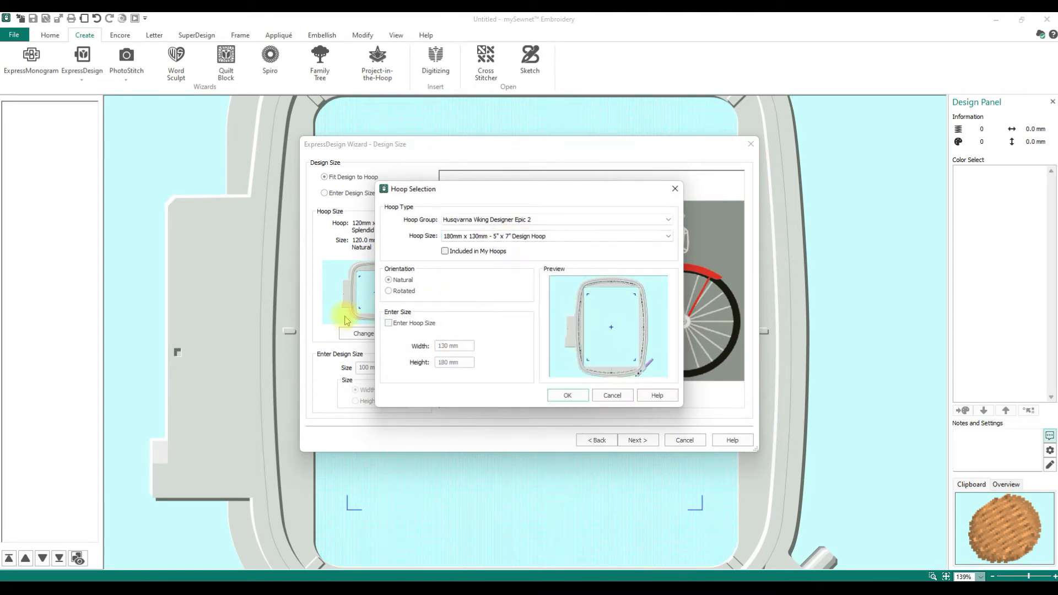
pyautogui.click(389, 291)
pyautogui.click(567, 396)
pyautogui.click(638, 440)
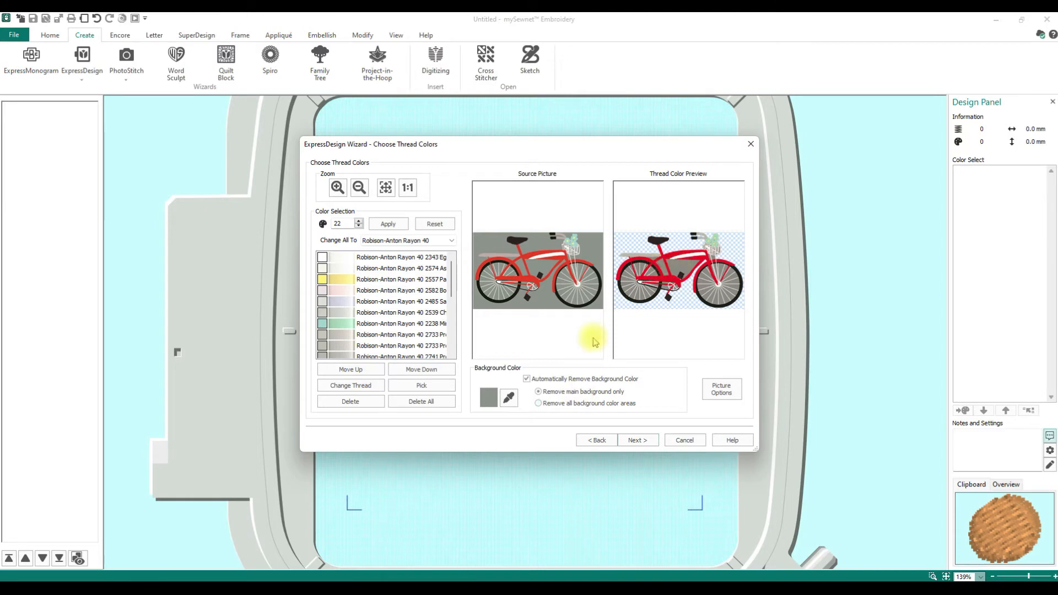
# Remove all background color areas from the bicycle and reduce the design to 7 thread colors.
pyautogui.click(538, 403)
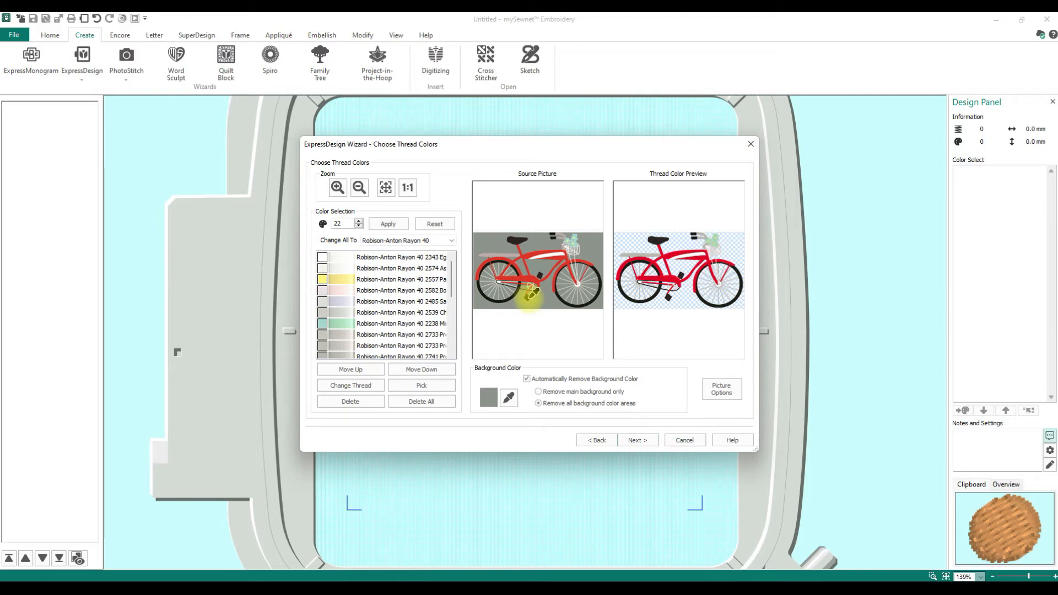
pyautogui.click(343, 224)
pyautogui.moveTo(324, 227); pyautogui.dragTo(321, 229)
pyautogui.write('7')
pyautogui.click(386, 224)
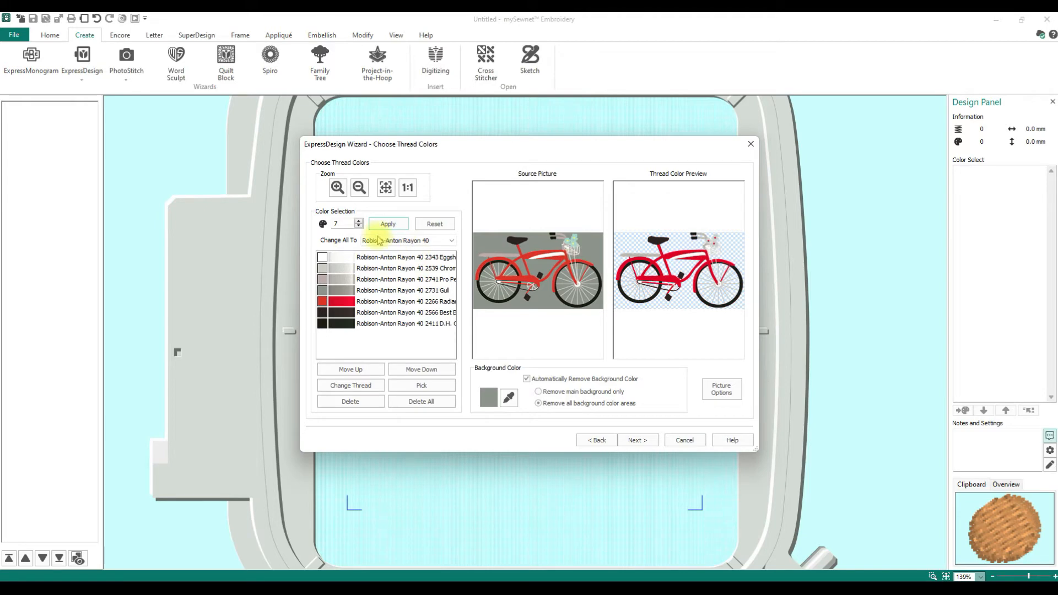
# Try 8, 9, 11 and 16 thread colors in turn on the bicycle to compare the flowers and basket.
pyautogui.click(359, 220)
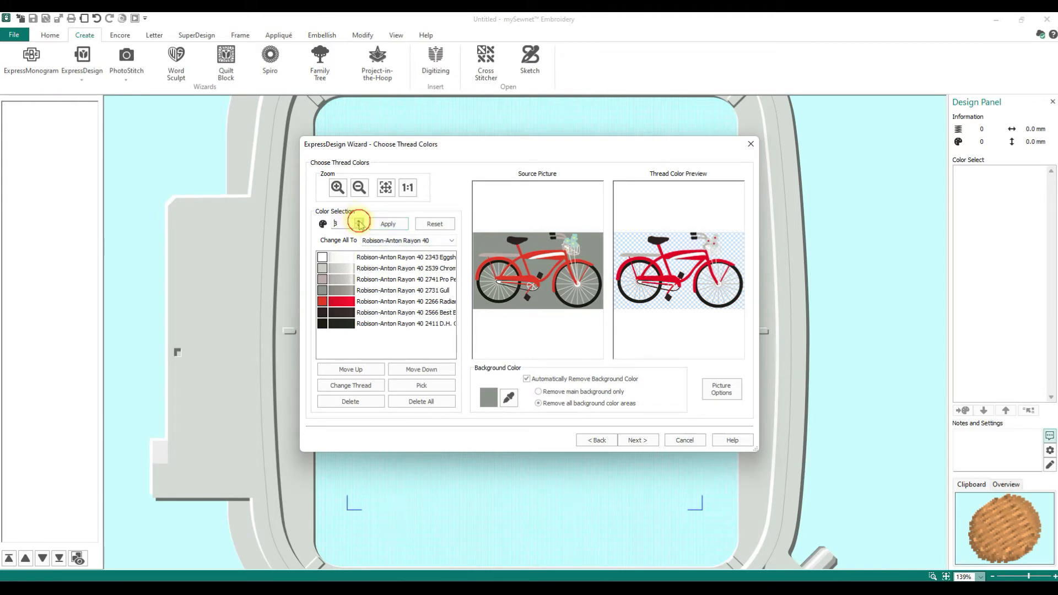
pyautogui.click(387, 228)
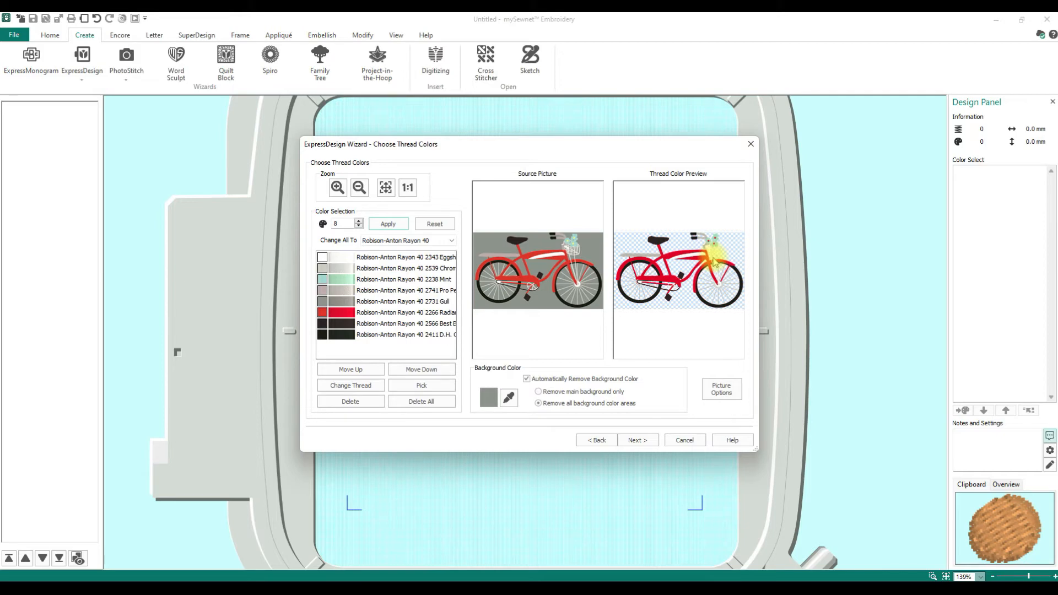
pyautogui.click(359, 221)
pyautogui.click(378, 226)
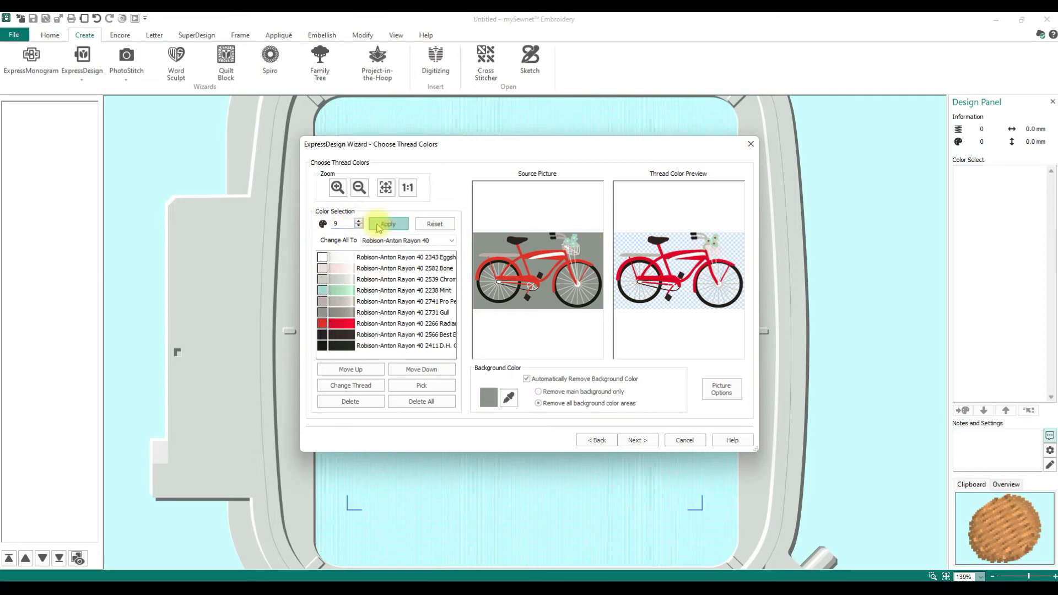
pyautogui.click(359, 220)
pyautogui.click(359, 220)
pyautogui.click(378, 226)
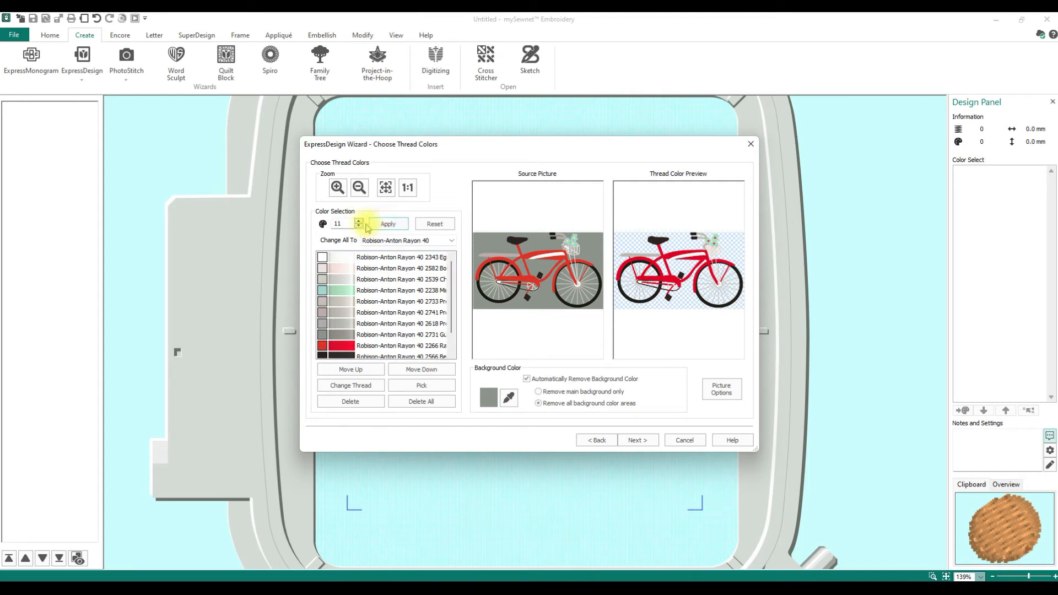
pyautogui.click(359, 221)
pyautogui.click(359, 221)
pyautogui.click(359, 221)
pyautogui.click(358, 221)
pyautogui.click(358, 221)
pyautogui.click(387, 225)
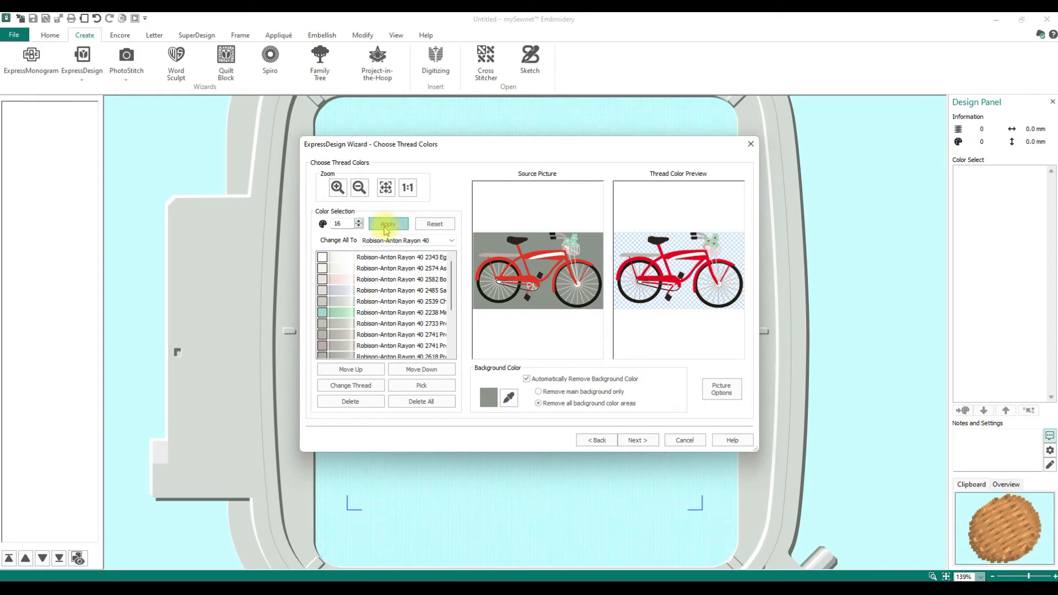
# Reduce the bicycle design to 8 thread colors.
pyautogui.doubleClick(347, 223)
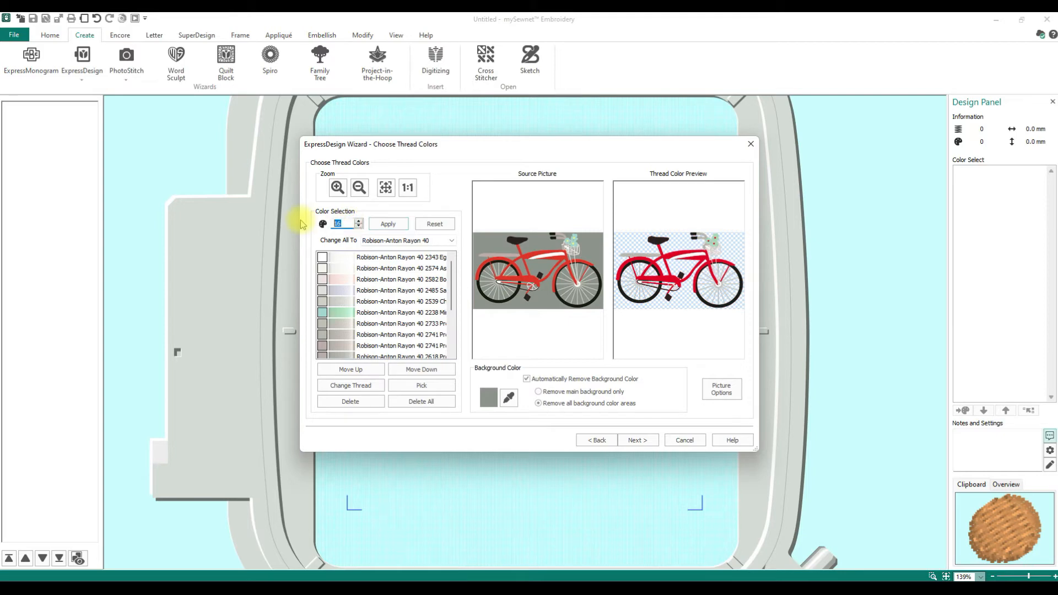
pyautogui.write('8')
pyautogui.click(379, 224)
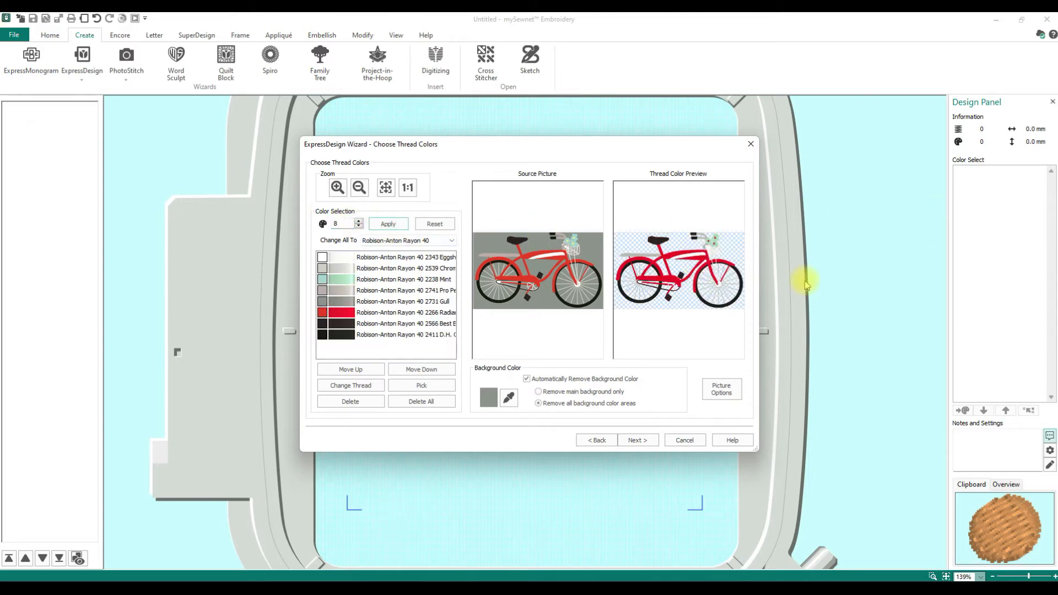
# Preview the bicycle's stitches with the preferred stitch type set to 2, and refresh the preview with it set to 1.
pyautogui.click(635, 444)
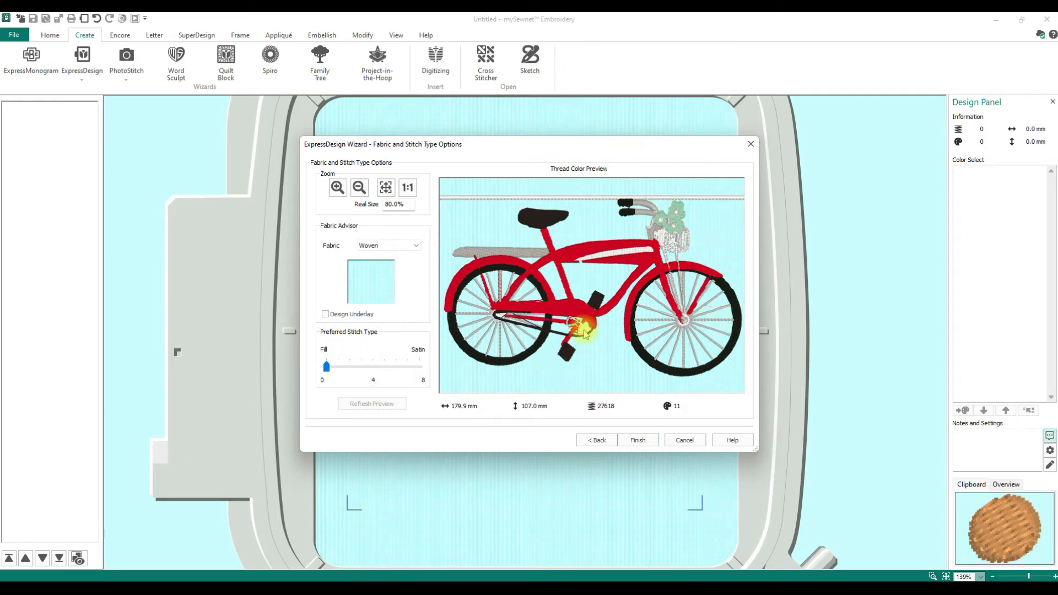
pyautogui.moveTo(327, 370)
pyautogui.mouseDown()
pyautogui.moveTo(358, 367)
pyautogui.moveTo(348, 369)
pyautogui.mouseUp()
pyautogui.click(370, 404)
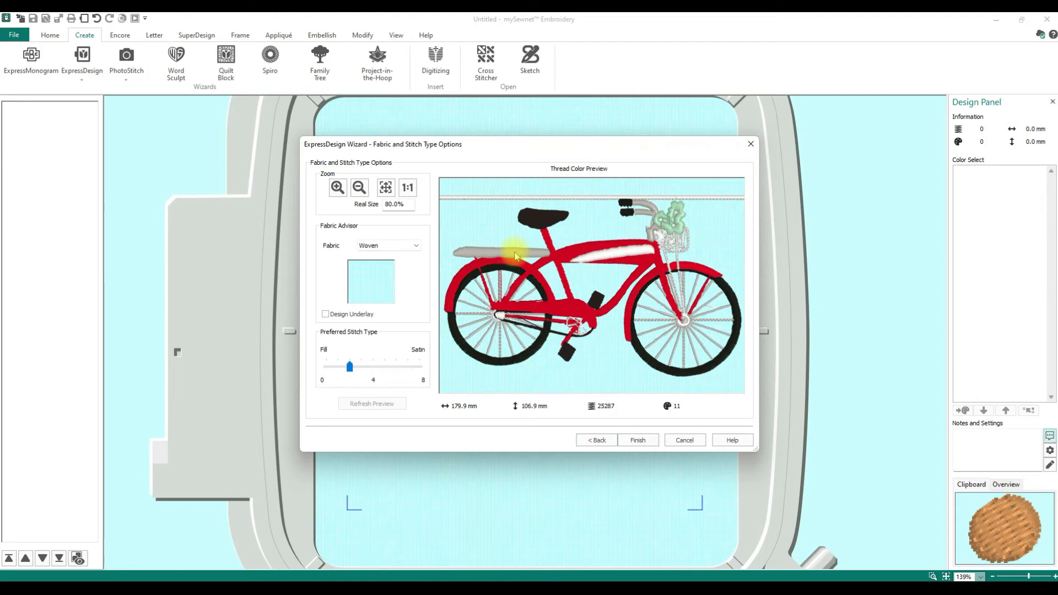
pyautogui.moveTo(350, 369); pyautogui.dragTo(339, 368)
pyautogui.click(401, 407)
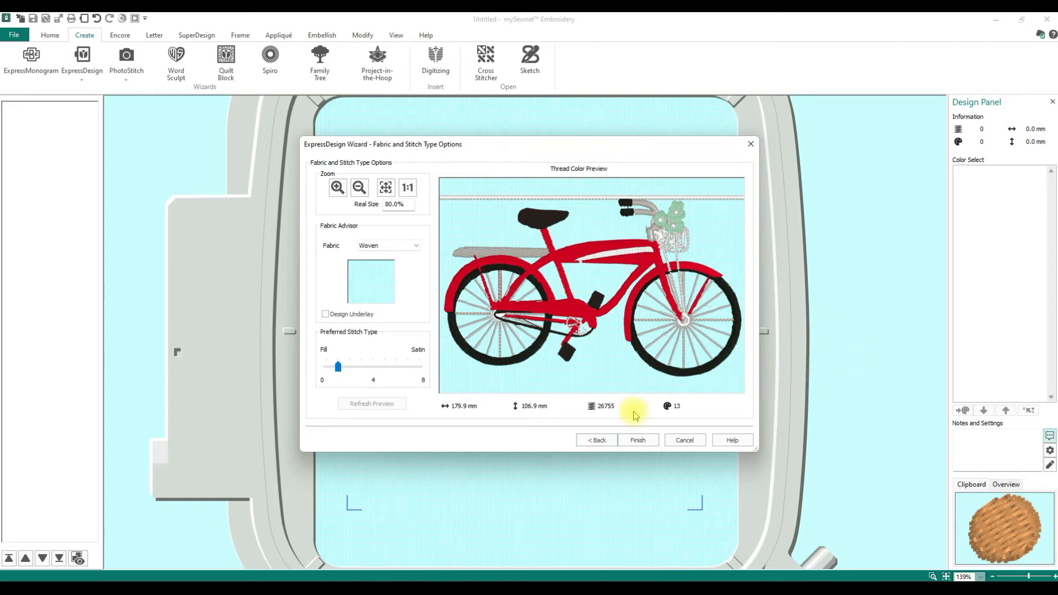
# Return to the picture choice and replace the bicycle with the sample picture Nesting Doll 2.png.
pyautogui.click(603, 443)
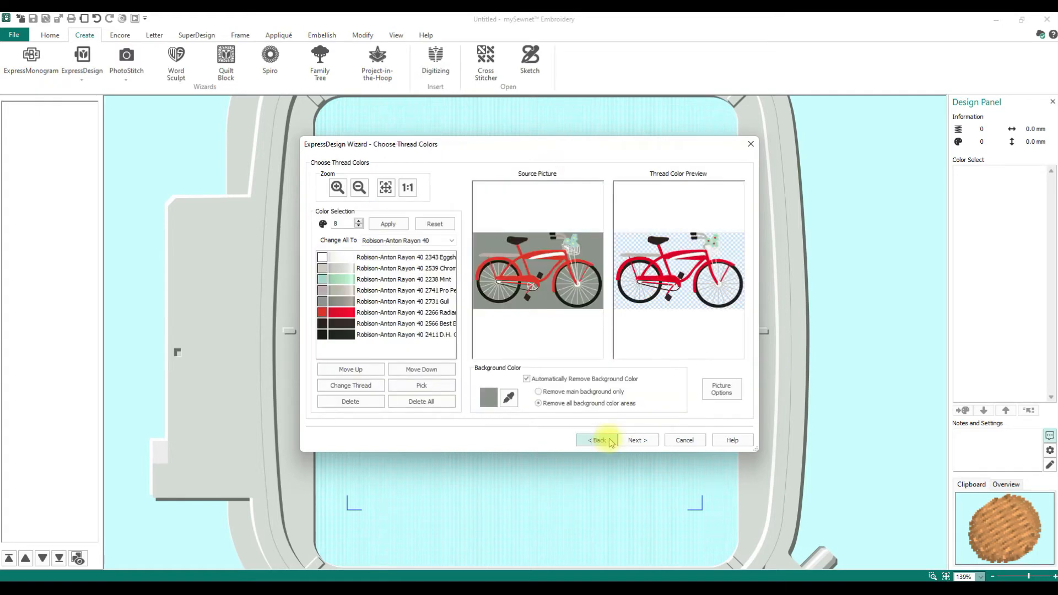
pyautogui.click(600, 441)
pyautogui.click(597, 442)
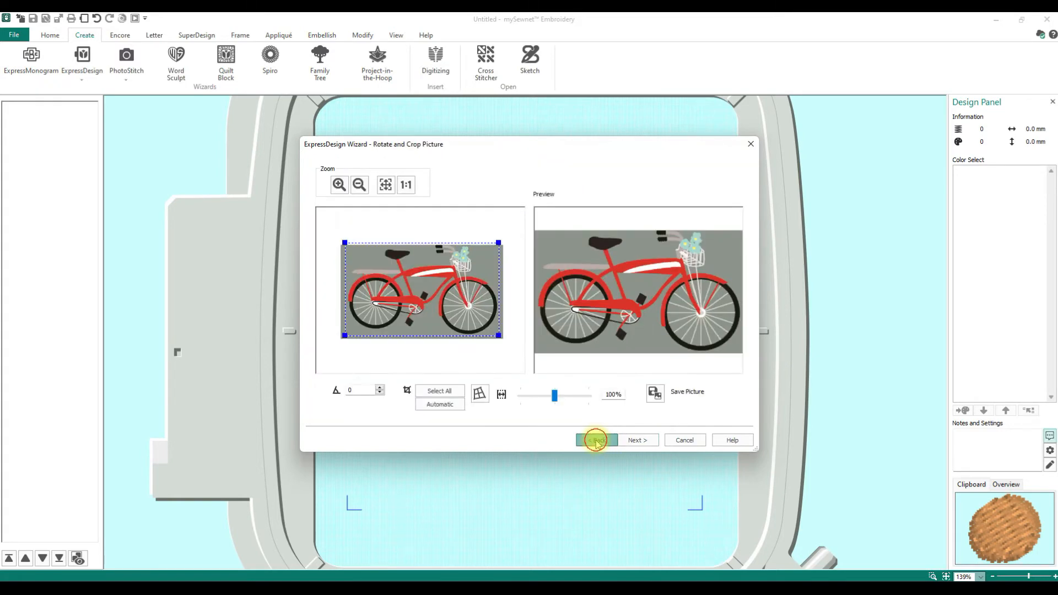
pyautogui.click(597, 441)
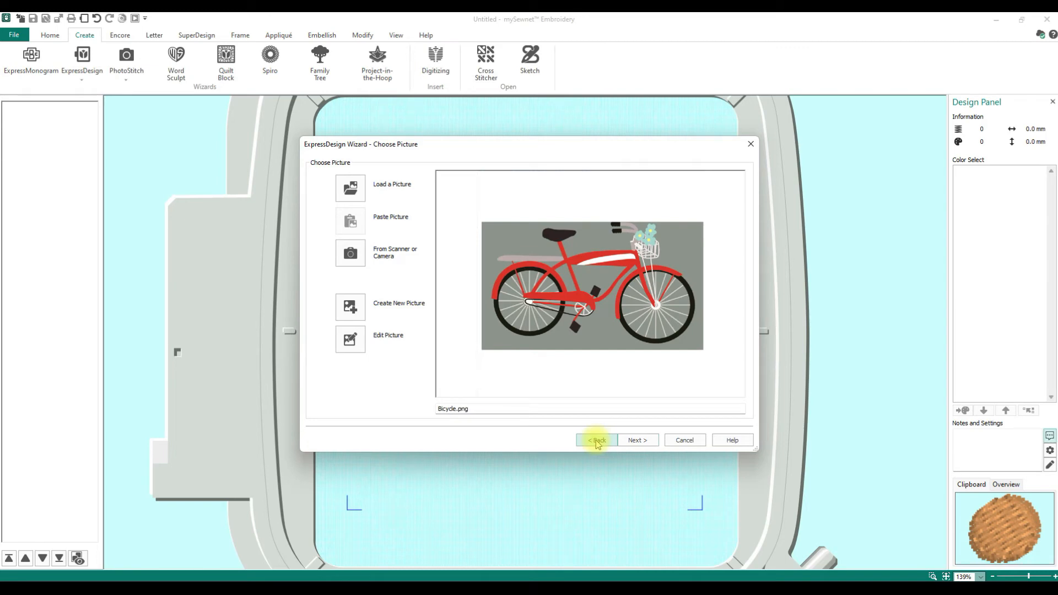
pyautogui.click(350, 188)
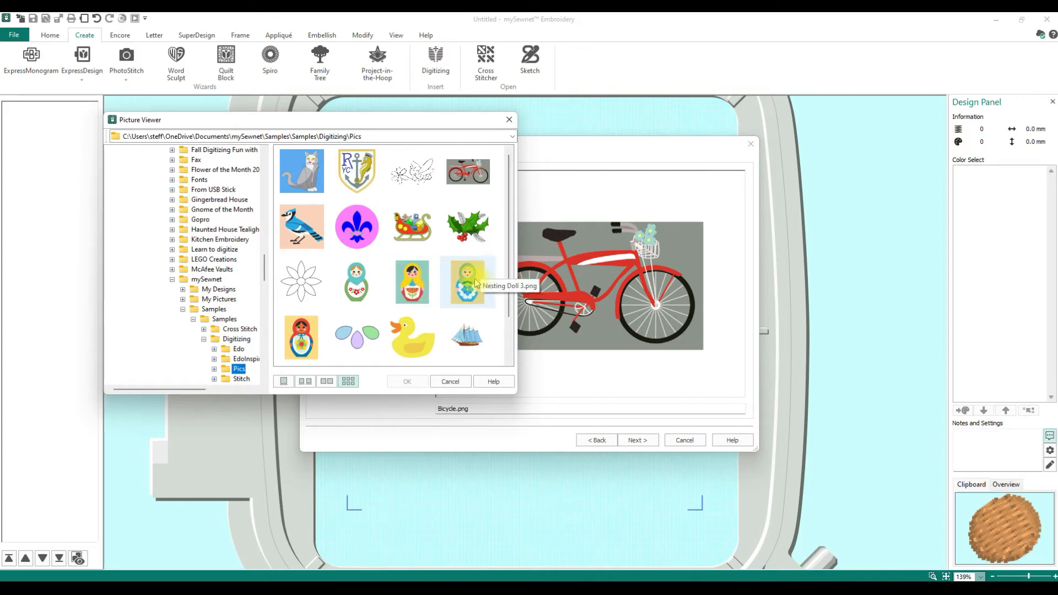
pyautogui.click(420, 292)
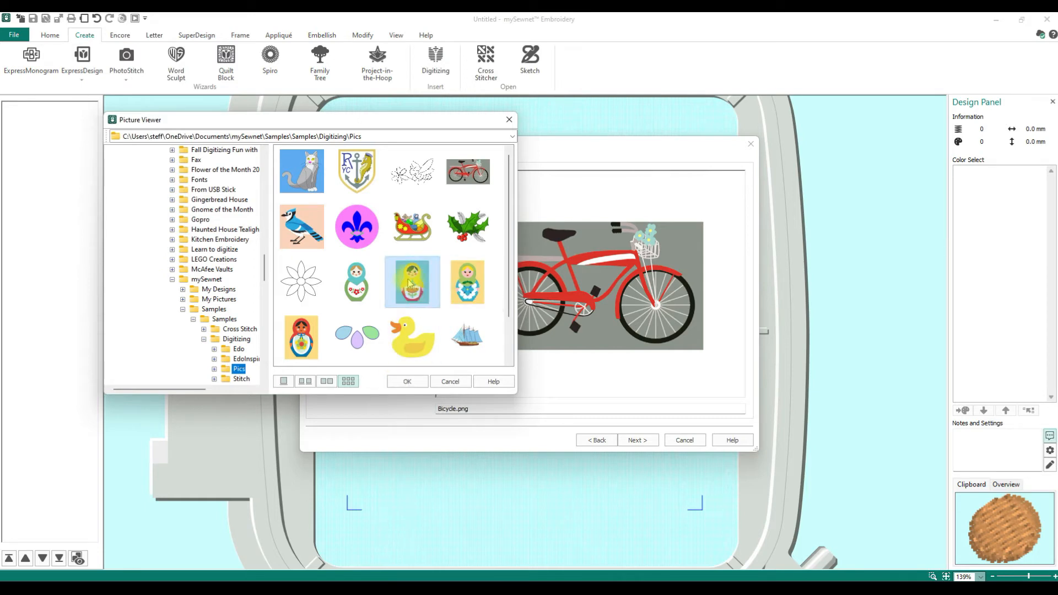
pyautogui.click(417, 381)
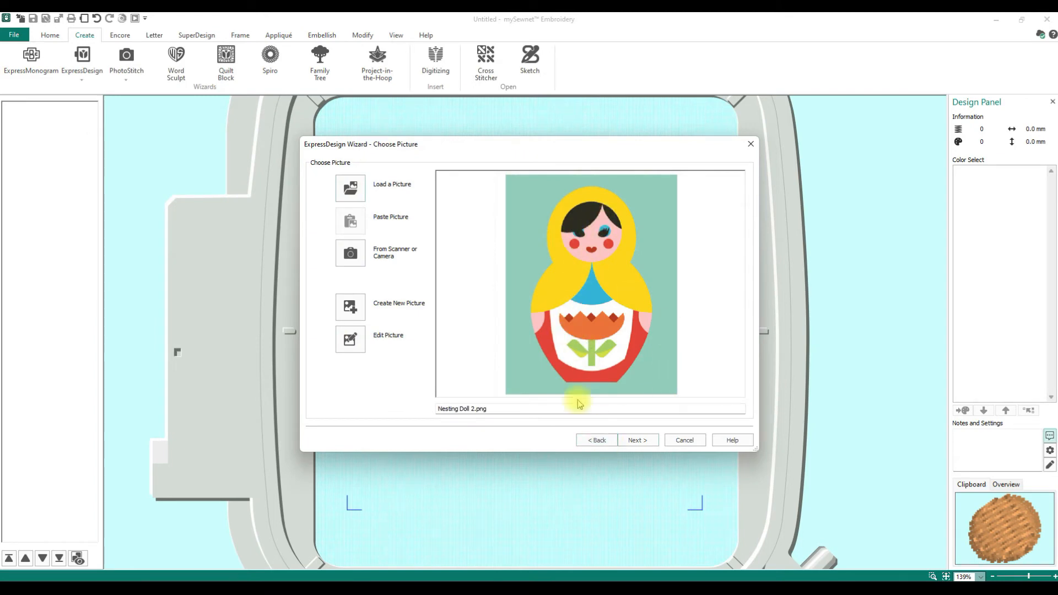
# Crop the Nesting Doll 2 picture closely around the doll on all sides and accept the crop.
pyautogui.click(632, 441)
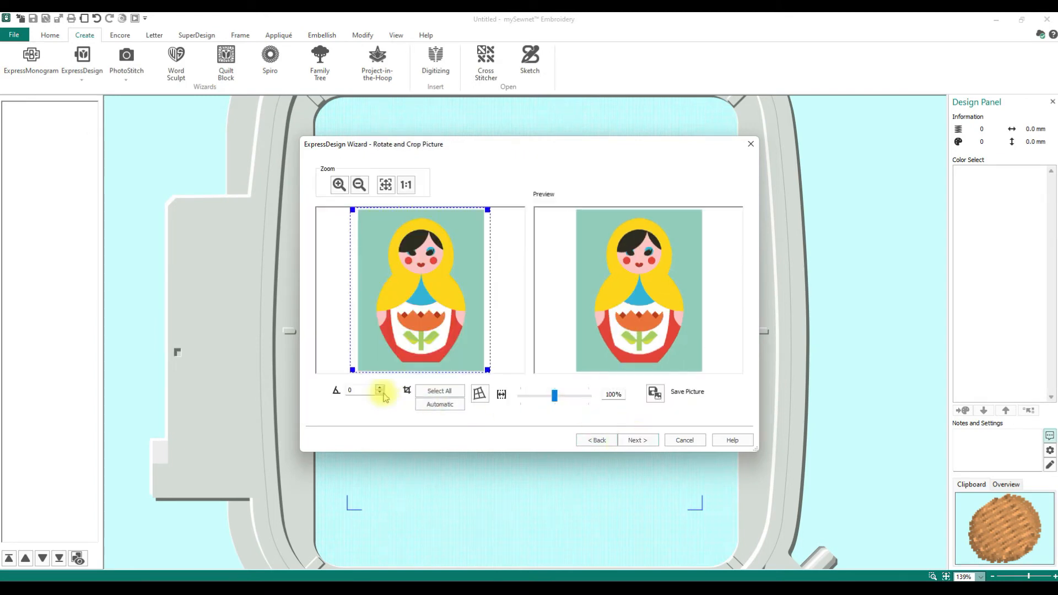
pyautogui.moveTo(352, 371); pyautogui.dragTo(370, 366)
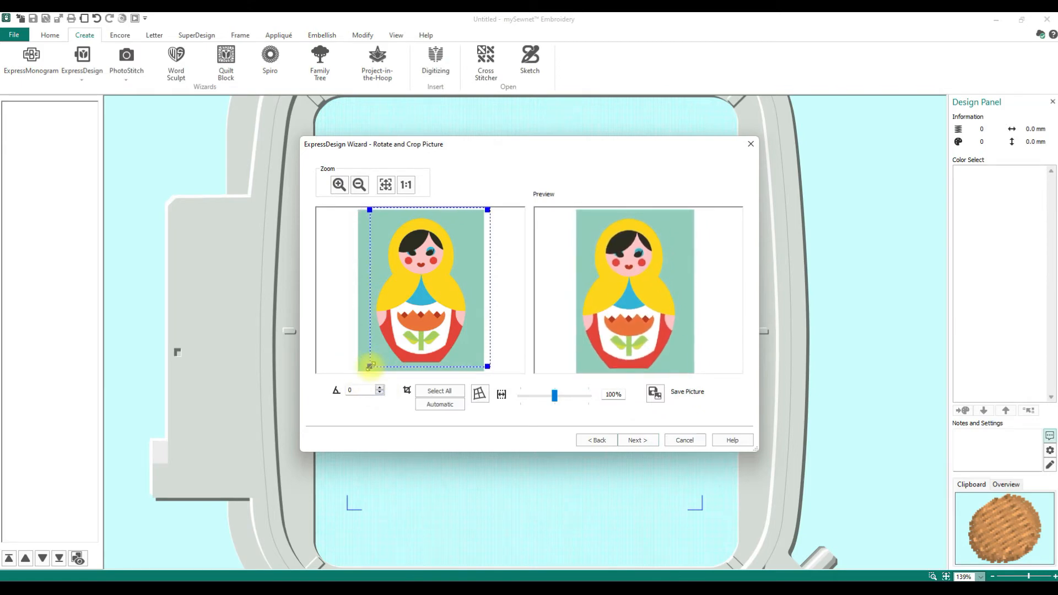
pyautogui.moveTo(488, 208); pyautogui.dragTo(468, 215)
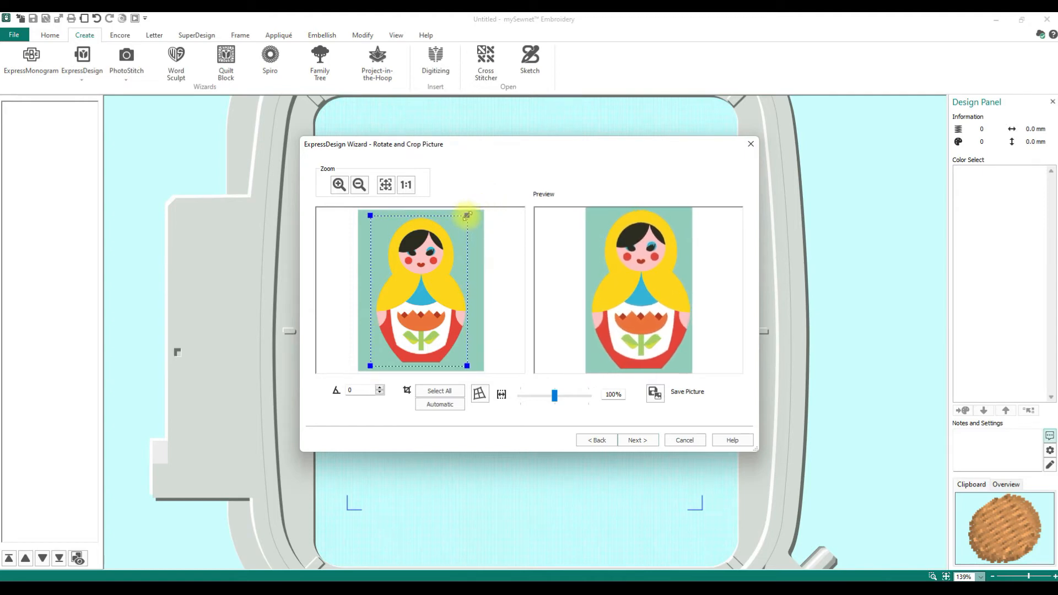
pyautogui.moveTo(370, 365); pyautogui.dragTo(373, 364)
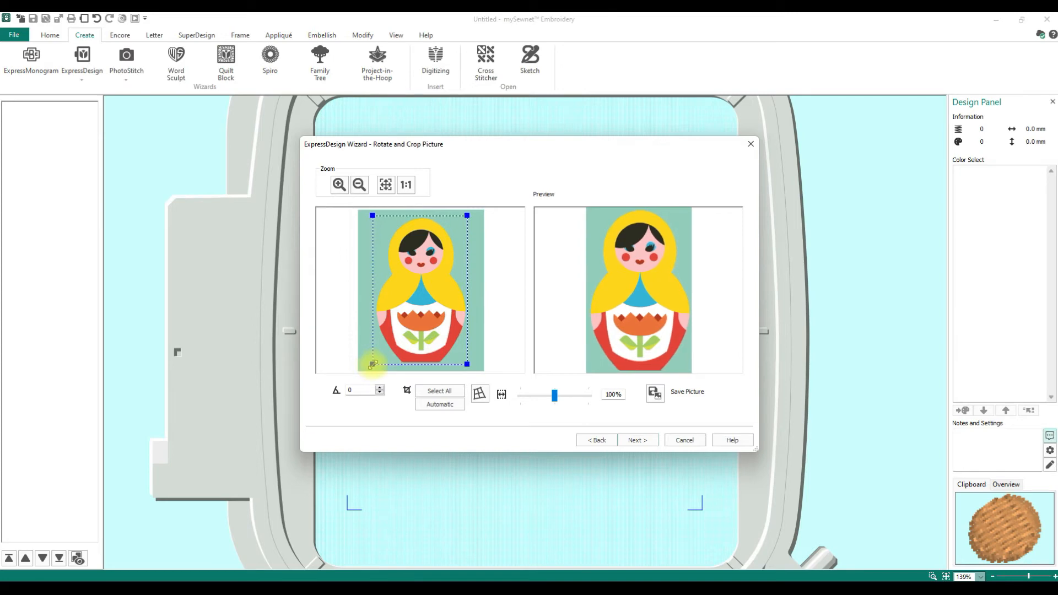
pyautogui.click(641, 440)
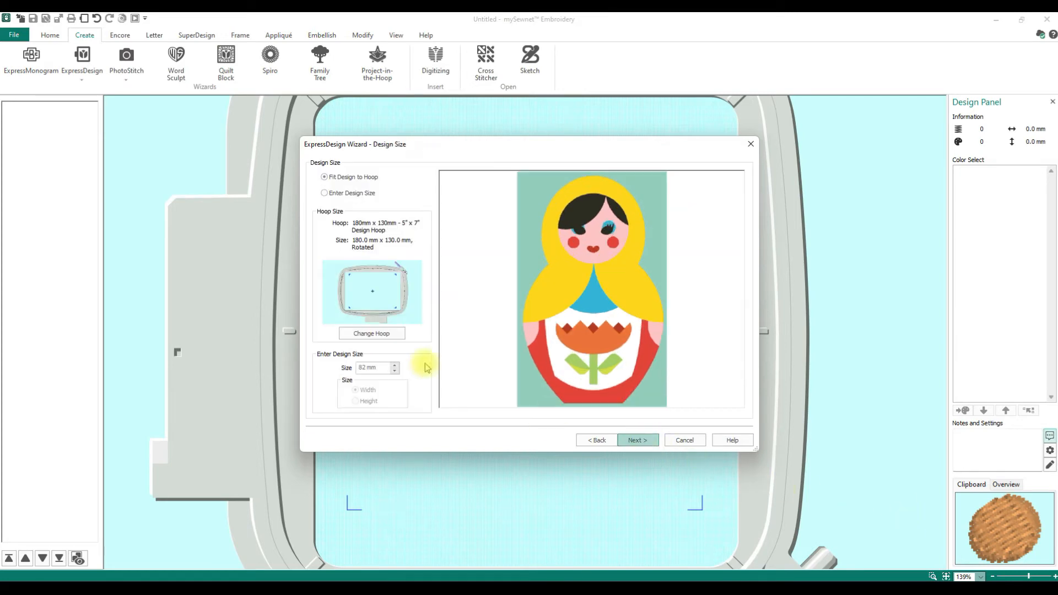
# Change the hoop to 120mm x 120mm - Designer Splendid Square Hoop in Natural orientation.
pyautogui.click(372, 334)
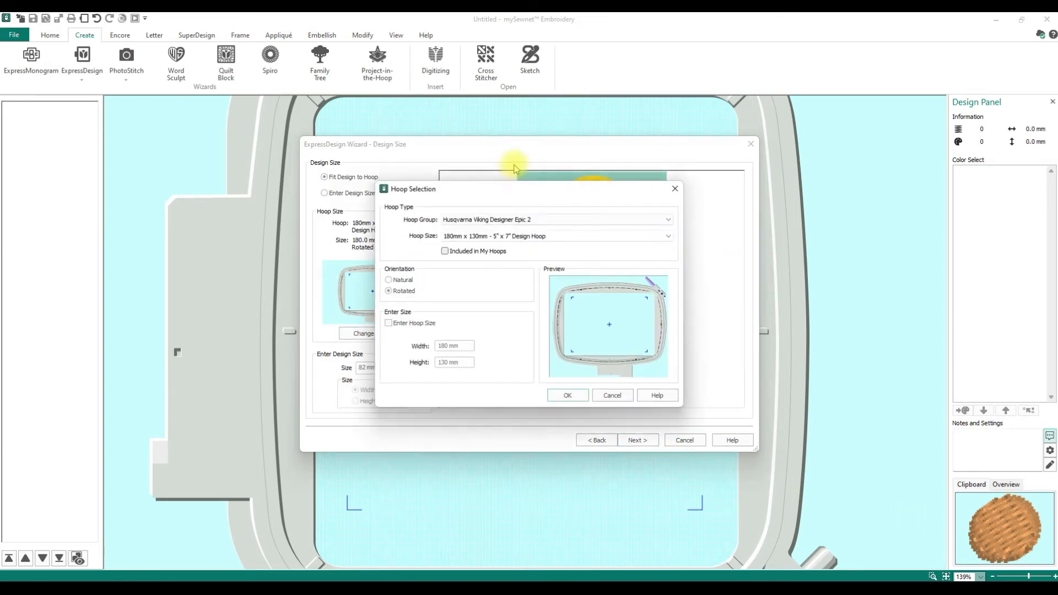
pyautogui.click(455, 237)
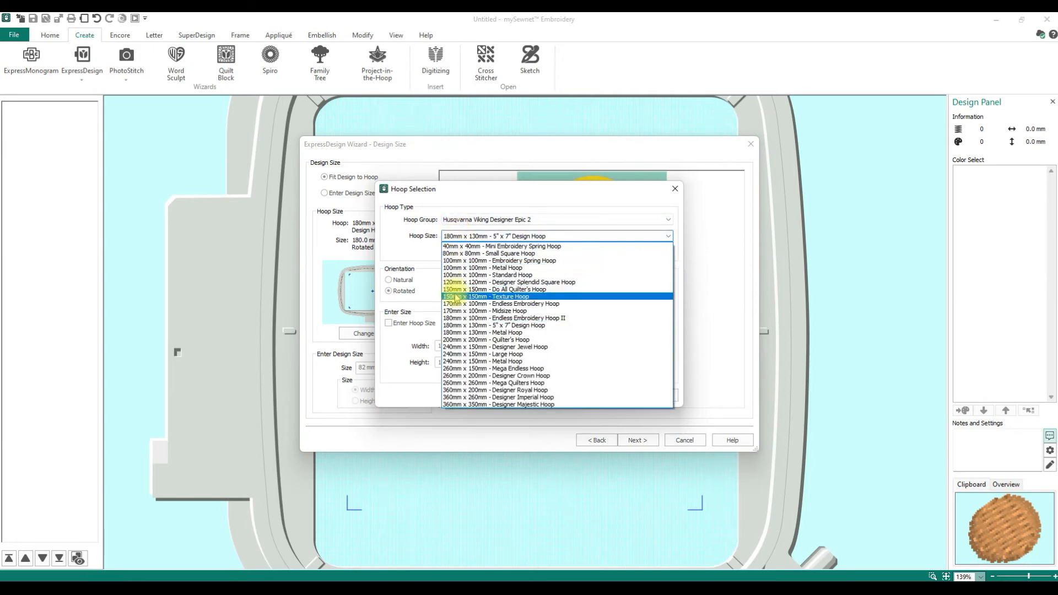
pyautogui.click(457, 282)
pyautogui.click(402, 279)
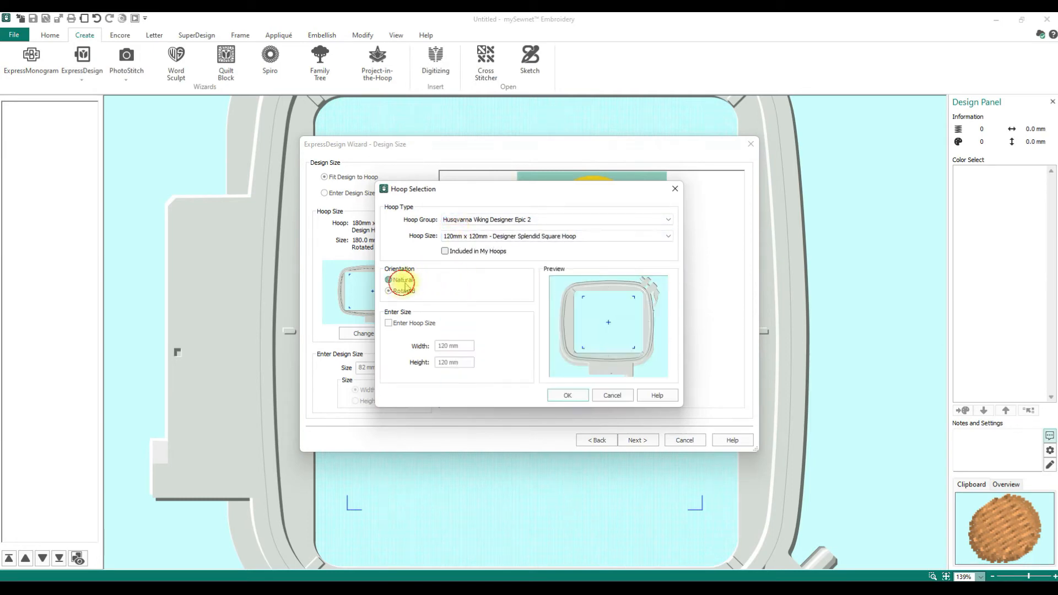
pyautogui.click(567, 396)
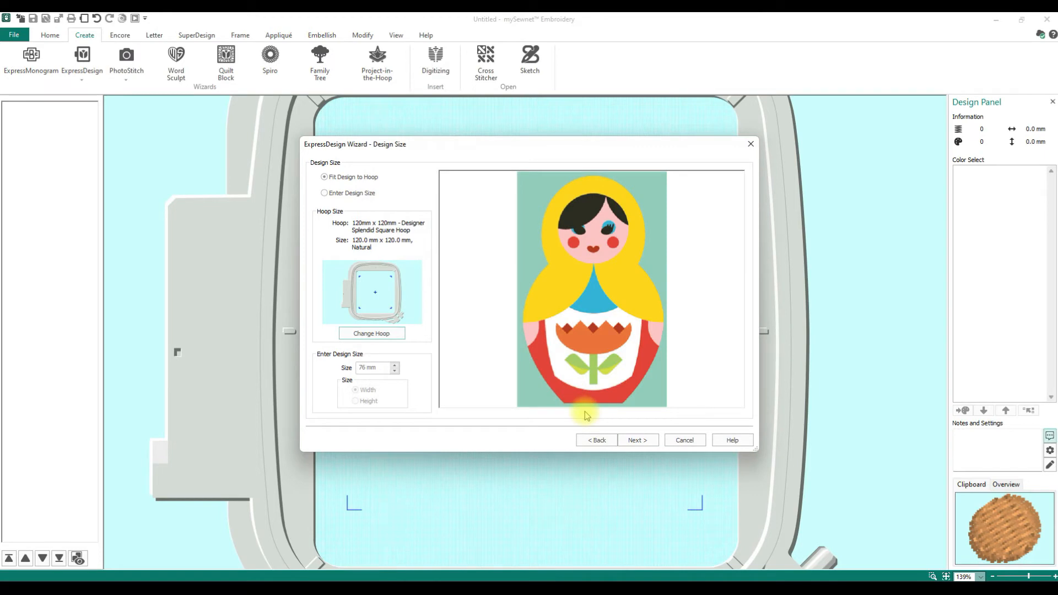
# Accept the fitted design size and the thread colors, and preview the doll's stitches with the preferred stitch type set to 0.
pyautogui.click(638, 440)
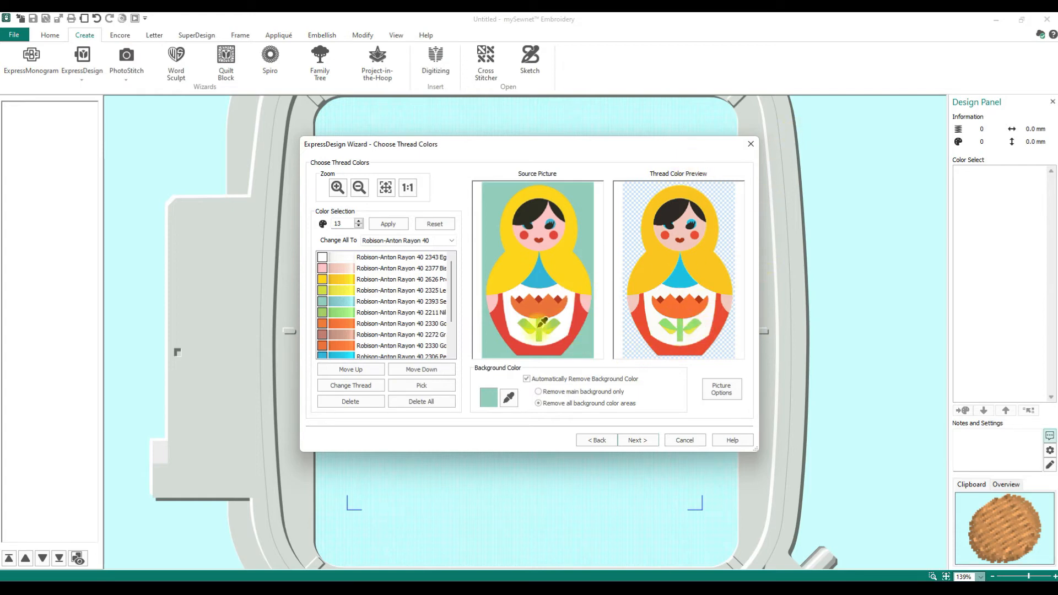
pyautogui.click(658, 443)
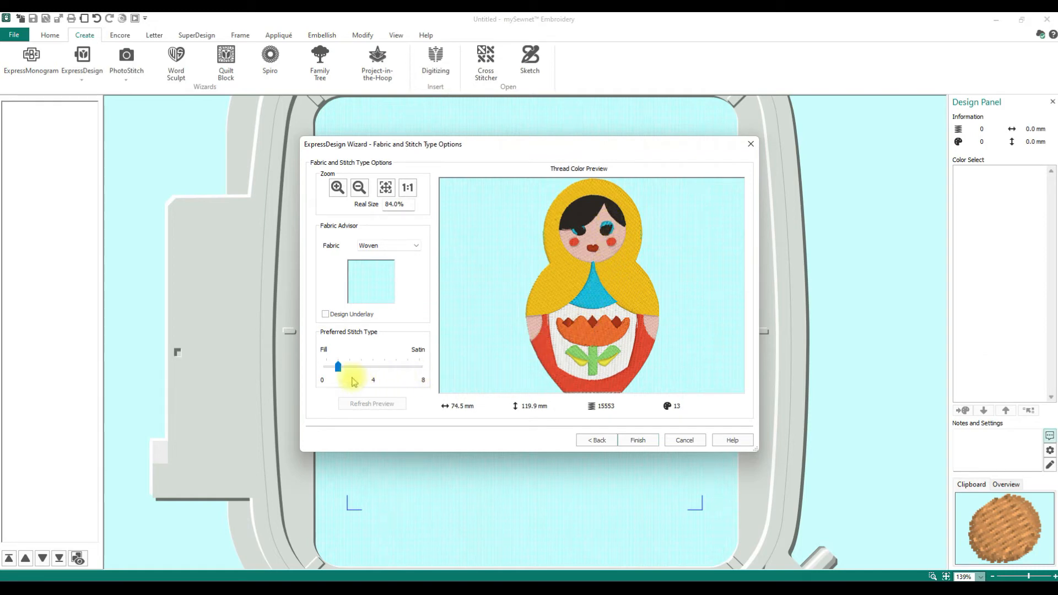
pyautogui.moveTo(338, 368); pyautogui.dragTo(320, 366)
pyautogui.click(389, 403)
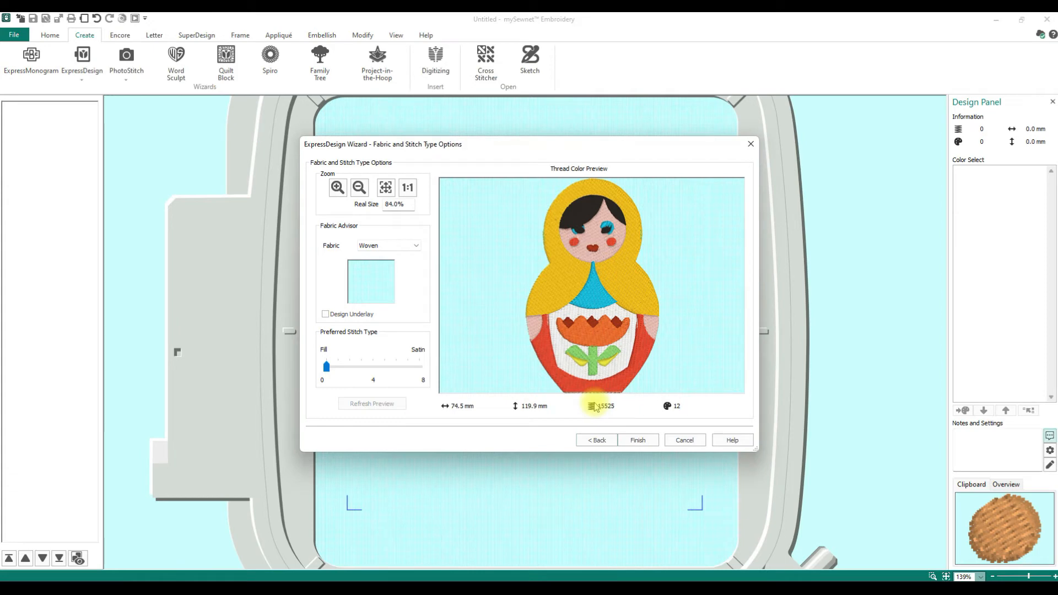
# Set the preferred stitch type back to 1, refresh the preview, and finish creating the doll embroidery.
pyautogui.moveTo(327, 367); pyautogui.dragTo(338, 366)
pyautogui.click(387, 405)
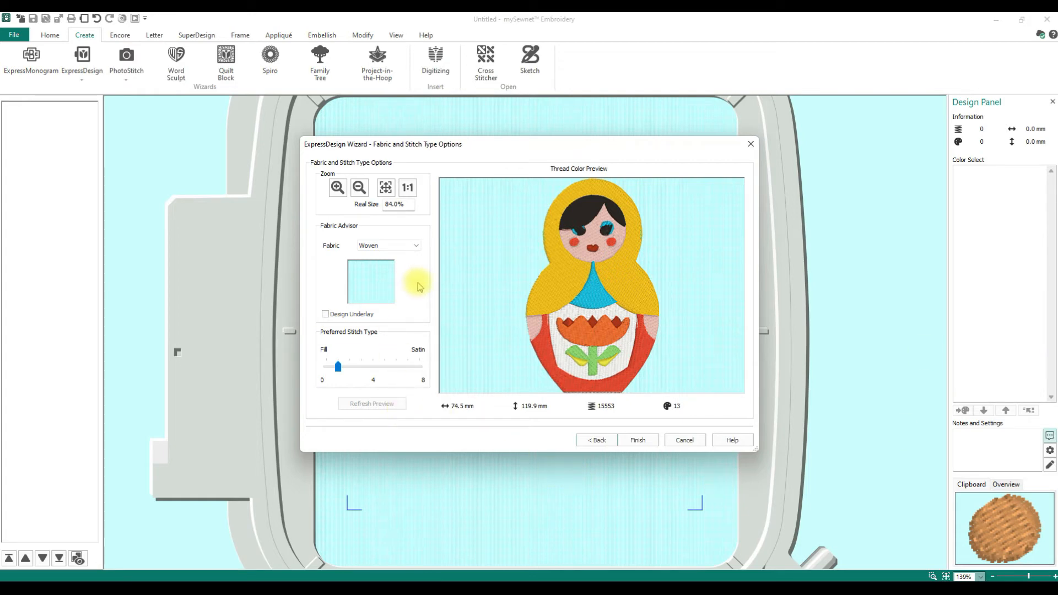
pyautogui.click(637, 441)
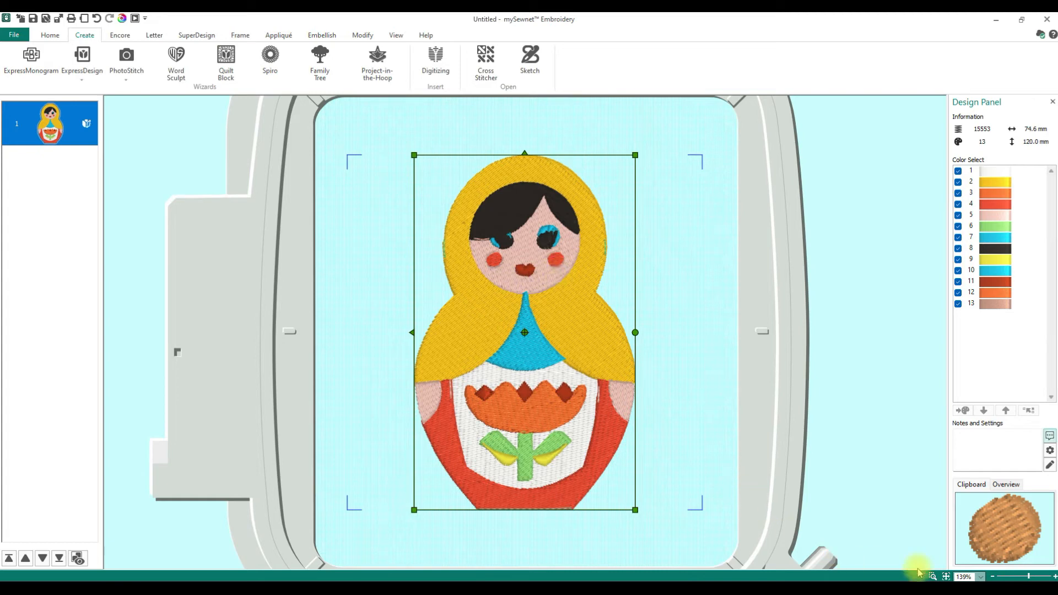
# Inspect the stitches around the doll's red cheek up close and return to a view of the whole design.
pyautogui.click(932, 577)
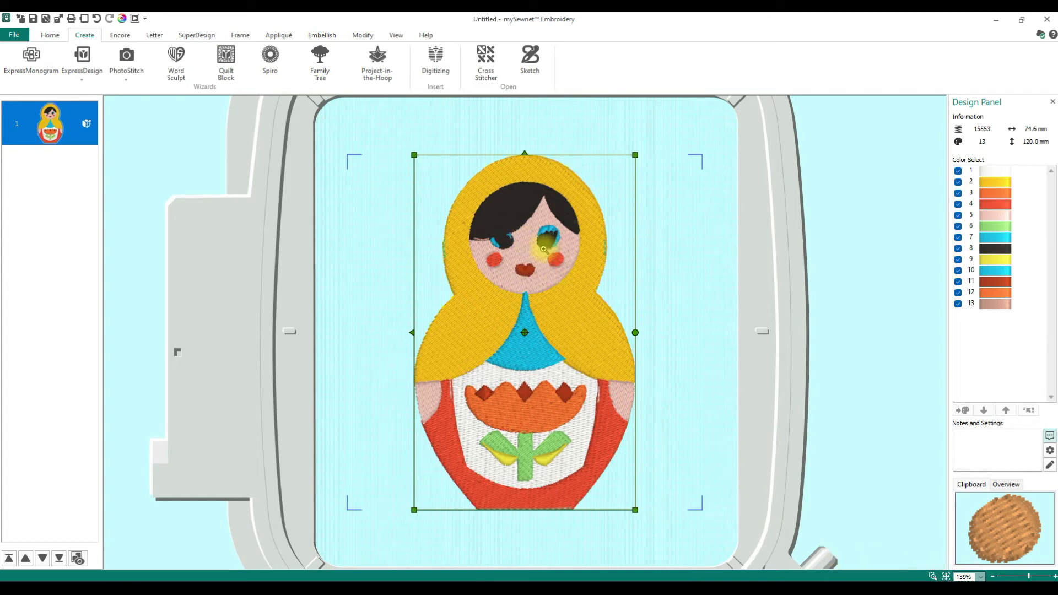
pyautogui.moveTo(534, 246); pyautogui.dragTo(570, 279)
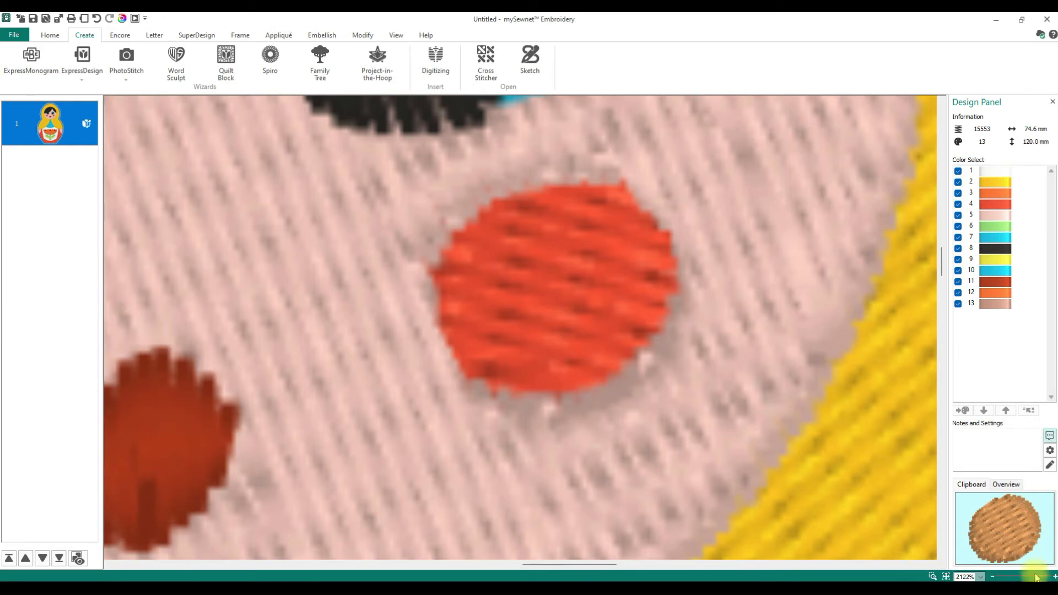
pyautogui.moveTo(1046, 578); pyautogui.dragTo(1028, 579)
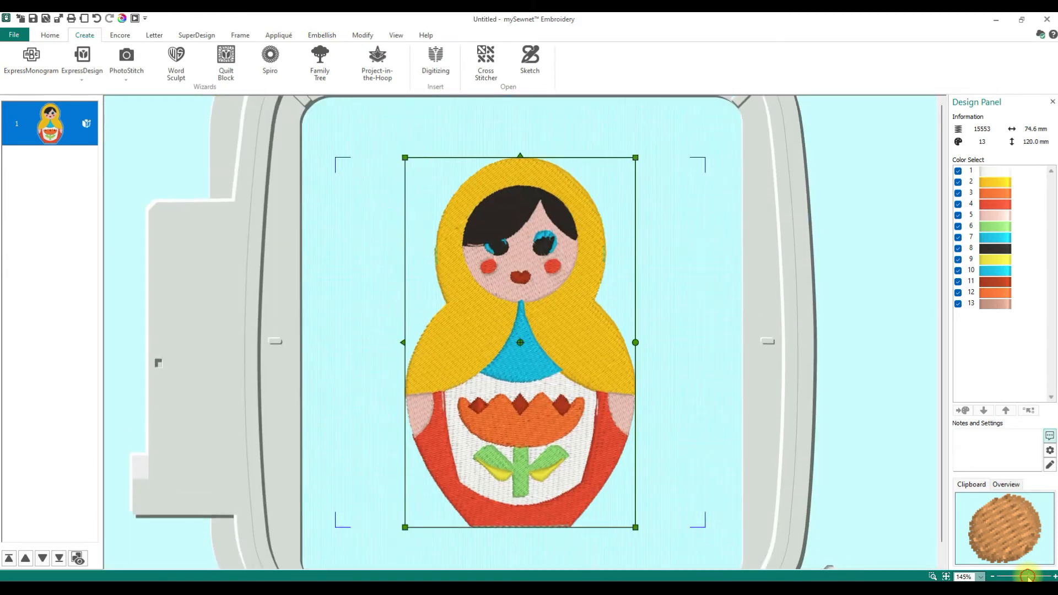
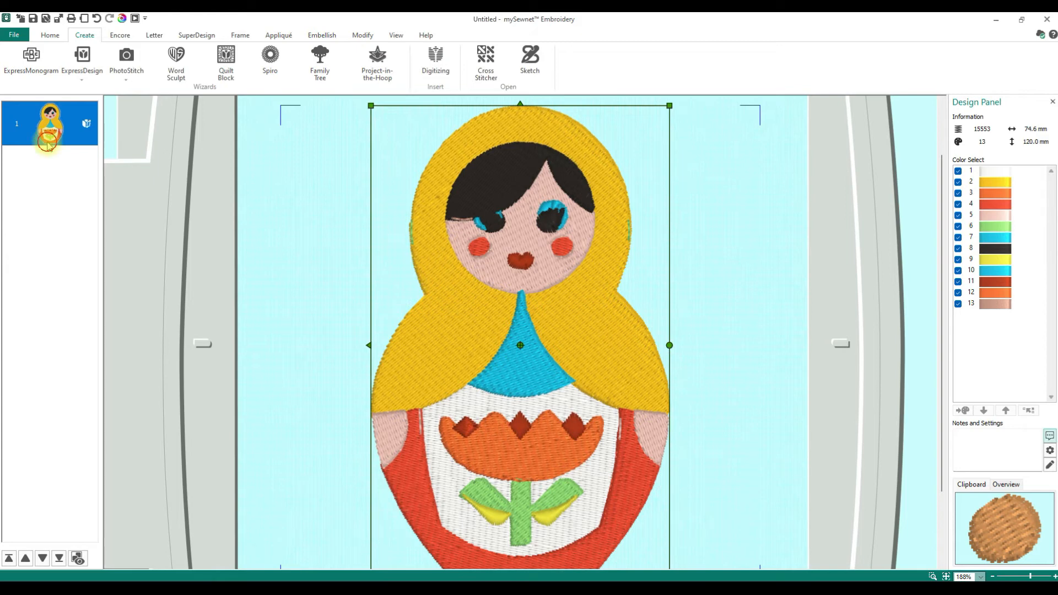
# Open the doll design for editing in mySewnet Digitizing and maximize its window.
pyautogui.rightClick(51, 131)
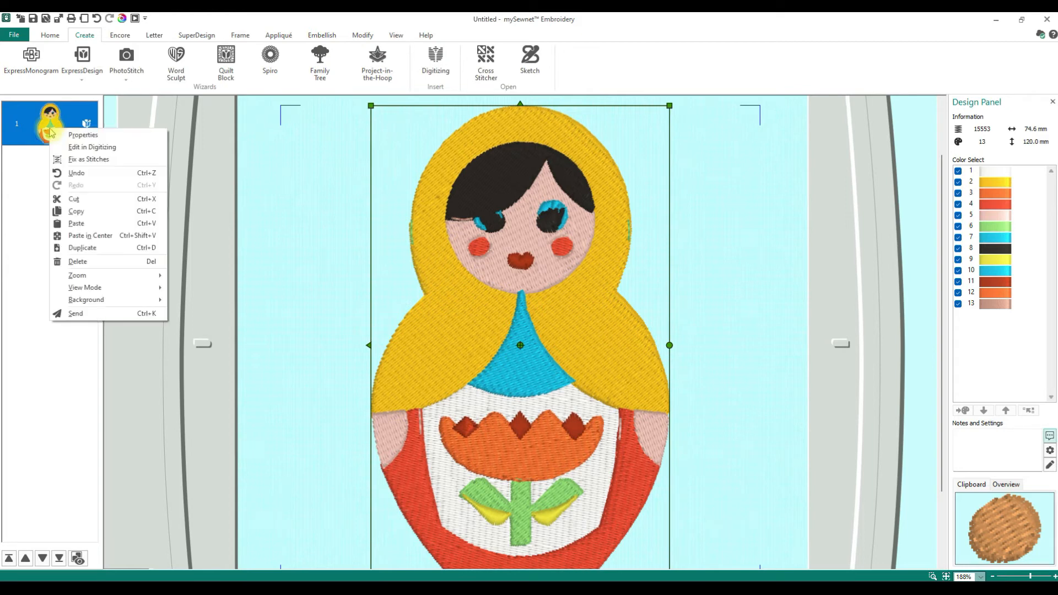
pyautogui.click(76, 148)
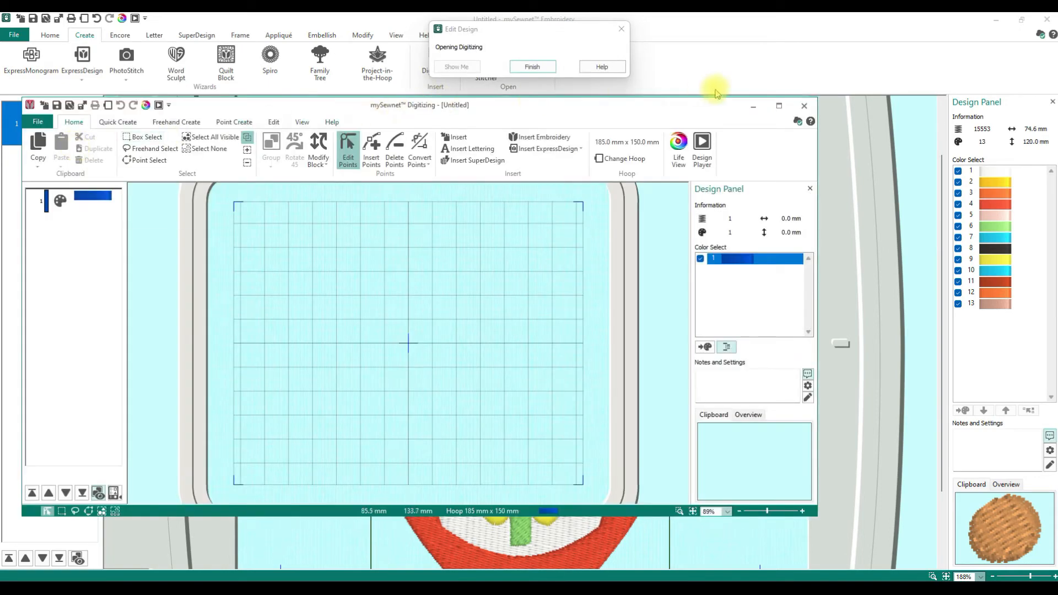
pyautogui.click(779, 106)
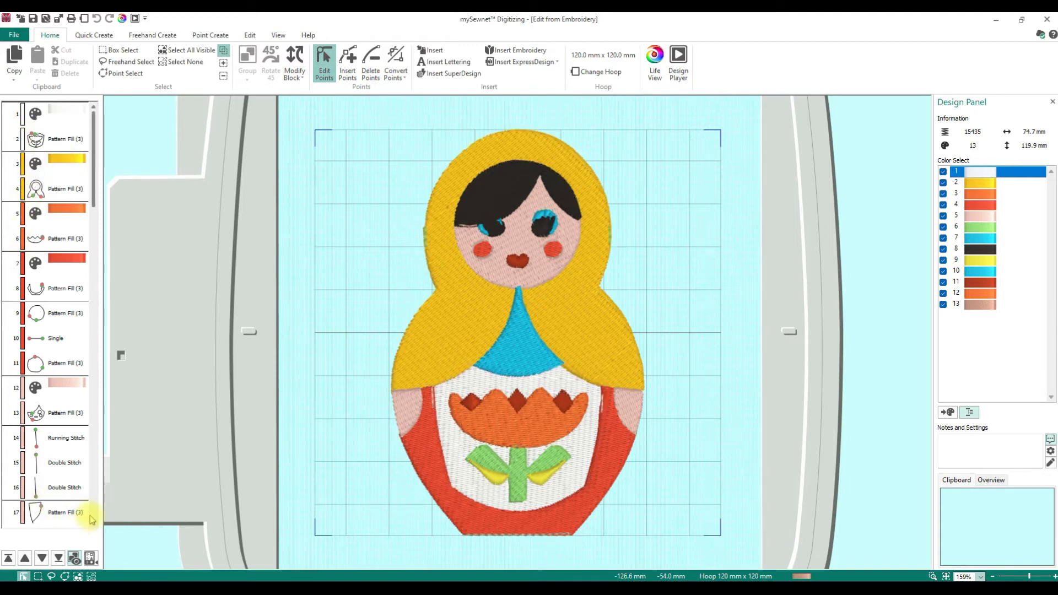
# Examine the list of stitch objects, checking the white apron fill, the yellow shawl fill and the orange color entry.
pyautogui.scroll(-7, 87, 511)
pyautogui.scroll(-8, 93, 525)
pyautogui.scroll(-3, 94, 525)
pyautogui.moveTo(94, 498); pyautogui.dragTo(108, 182)
pyautogui.click(55, 139)
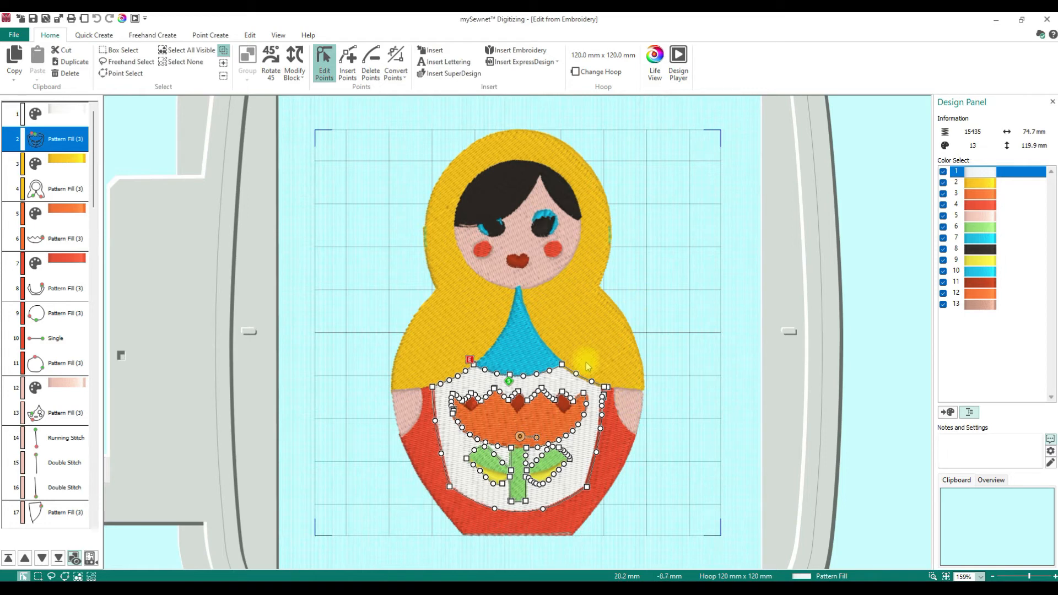
pyautogui.click(511, 361)
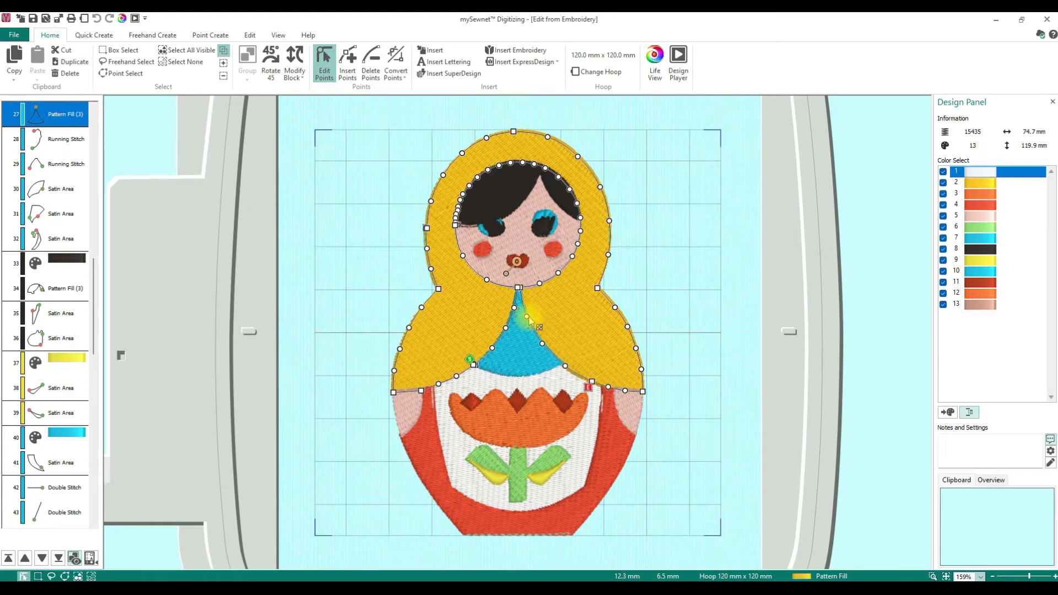
pyautogui.scroll(10, 55, 232)
pyautogui.click(71, 144)
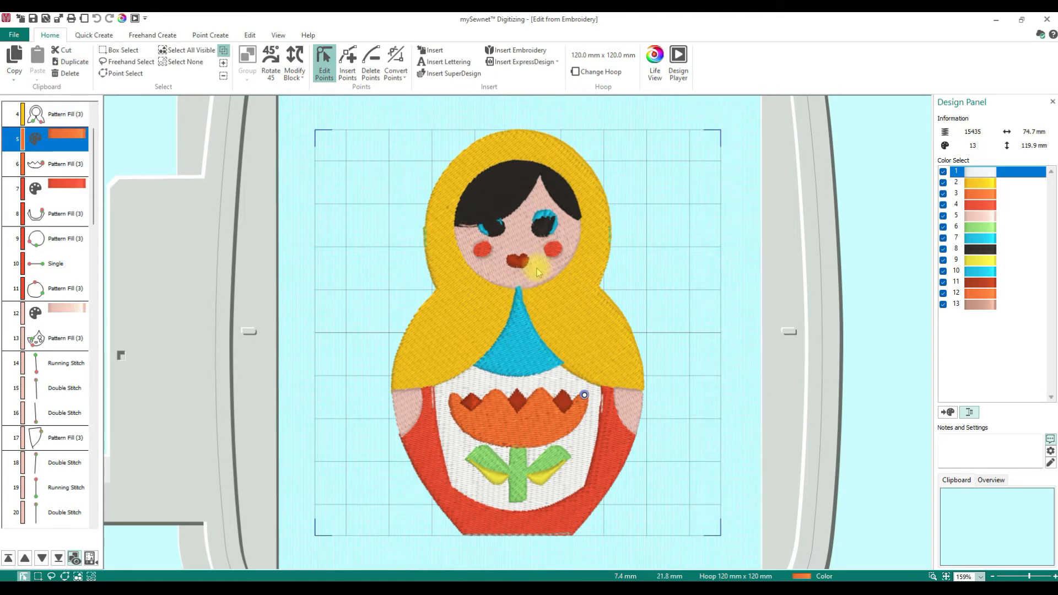
# Examine the blue bodice fill, the pink face fill and the black and blue eye objects to check their stitching order.
pyautogui.click(95, 374)
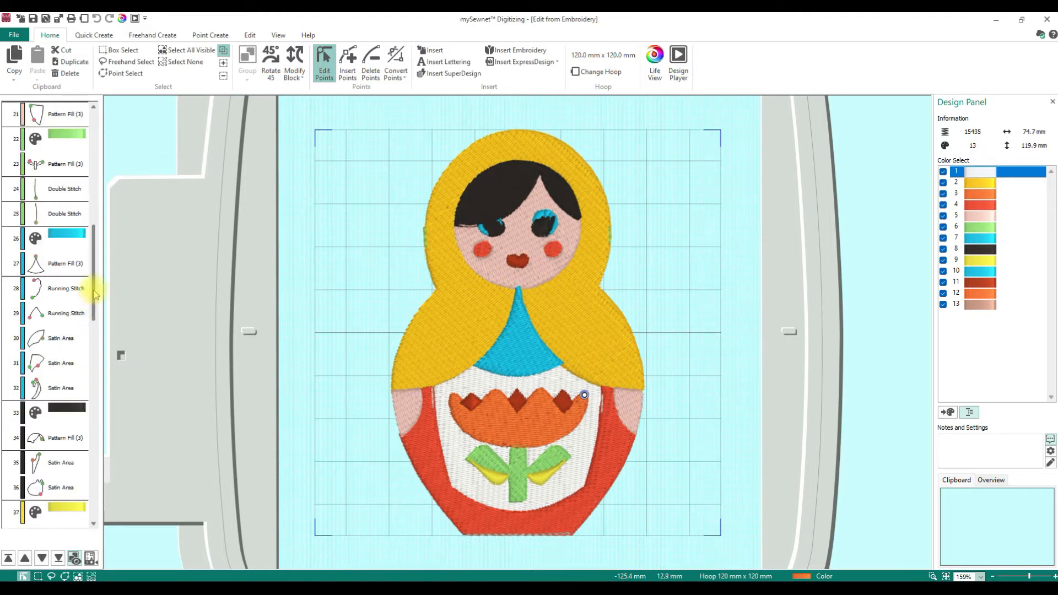
pyautogui.click(58, 262)
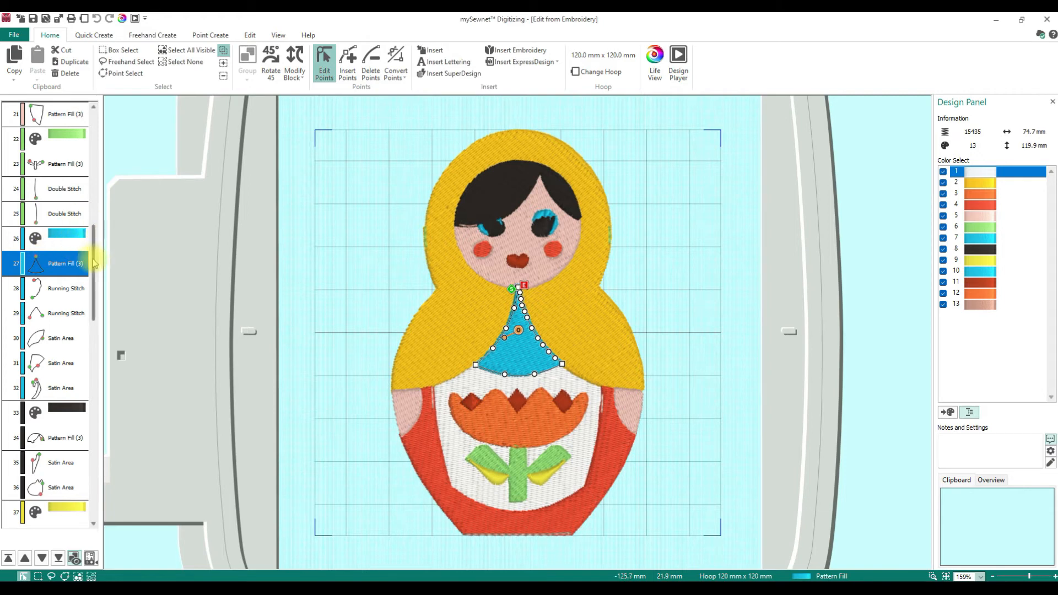
pyautogui.click(499, 276)
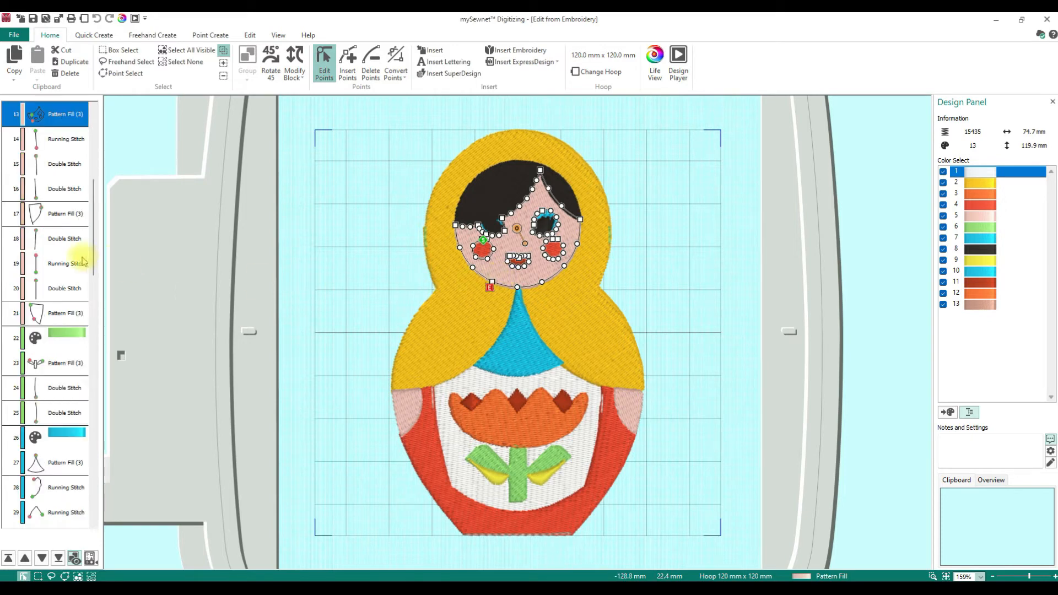
pyautogui.moveTo(95, 268); pyautogui.dragTo(99, 264)
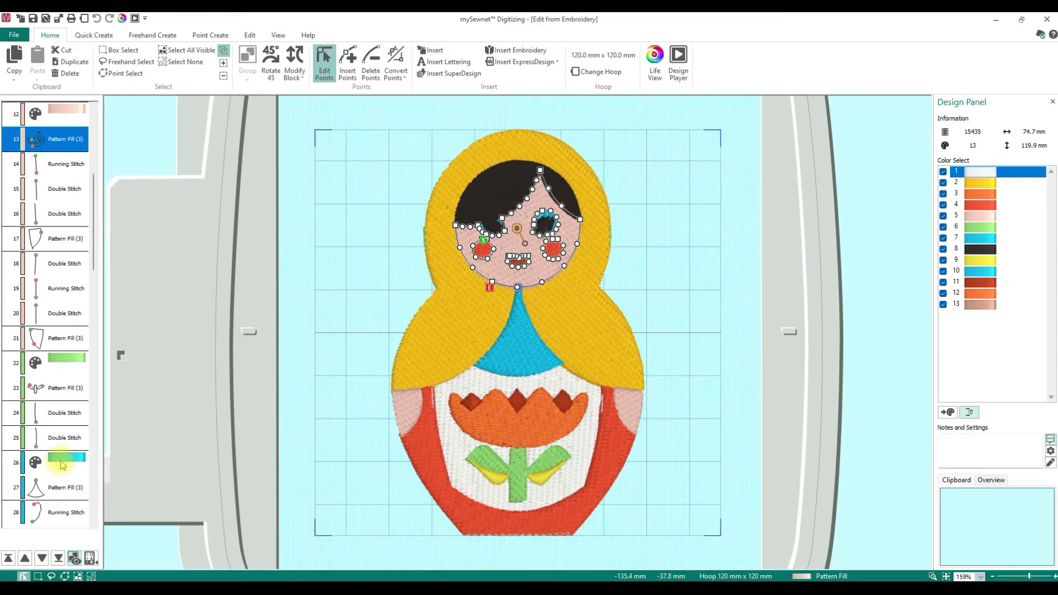
pyautogui.moveTo(94, 234); pyautogui.dragTo(94, 259)
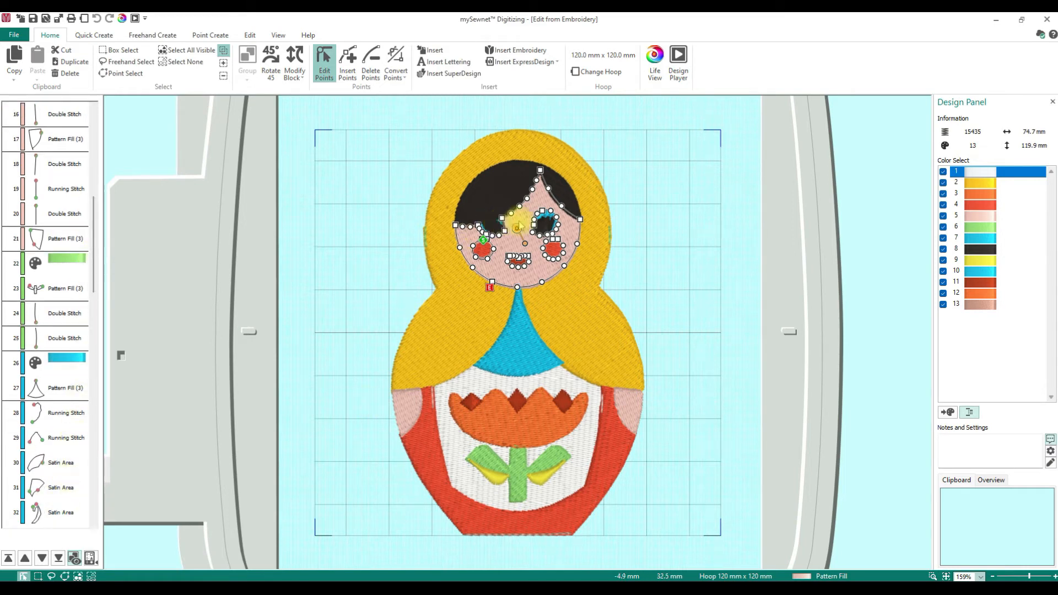
pyautogui.click(543, 224)
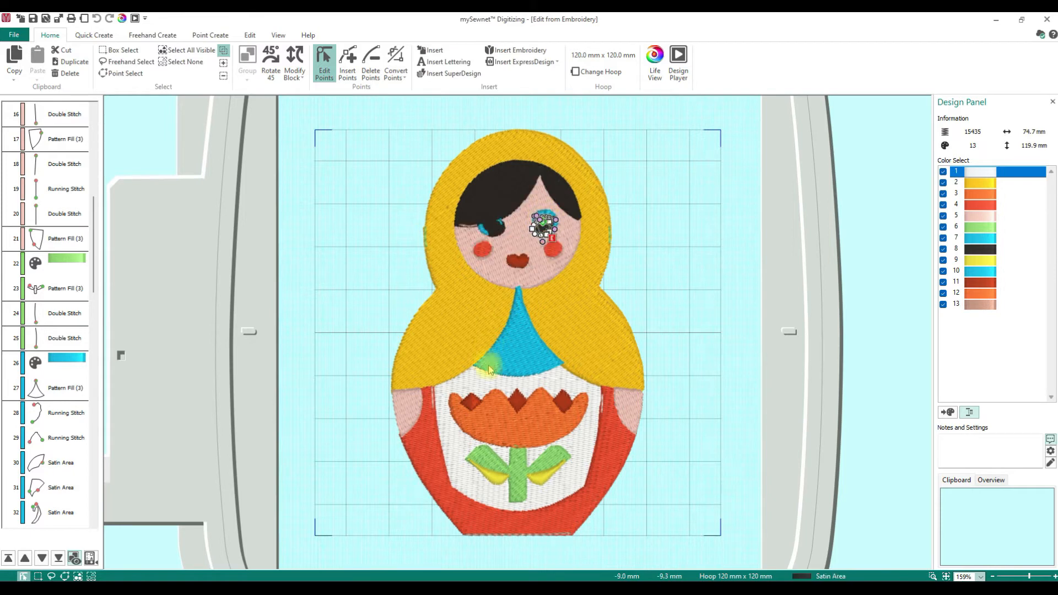
pyautogui.click(483, 231)
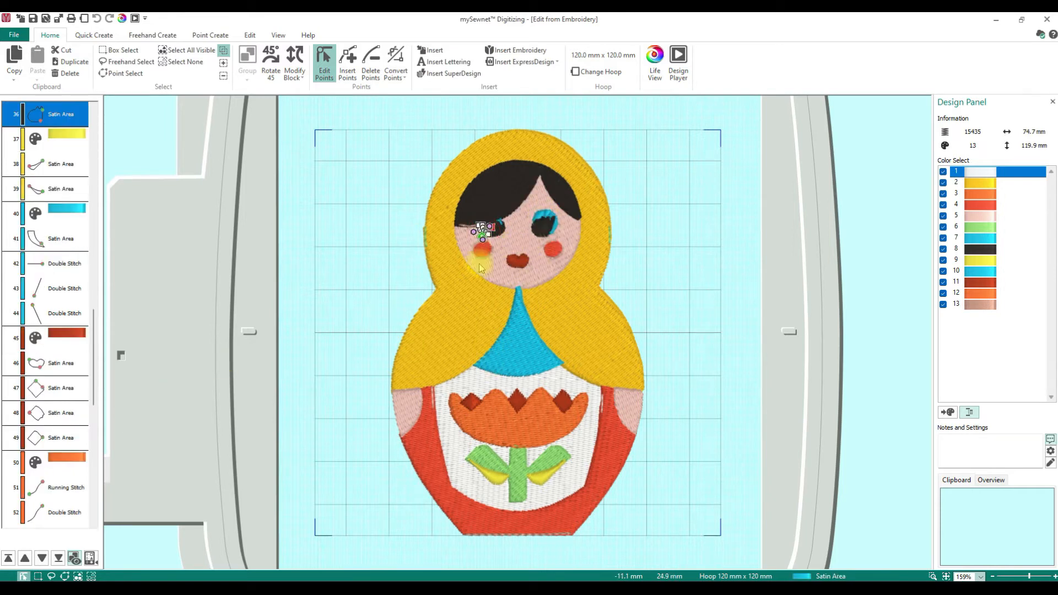
pyautogui.click(55, 238)
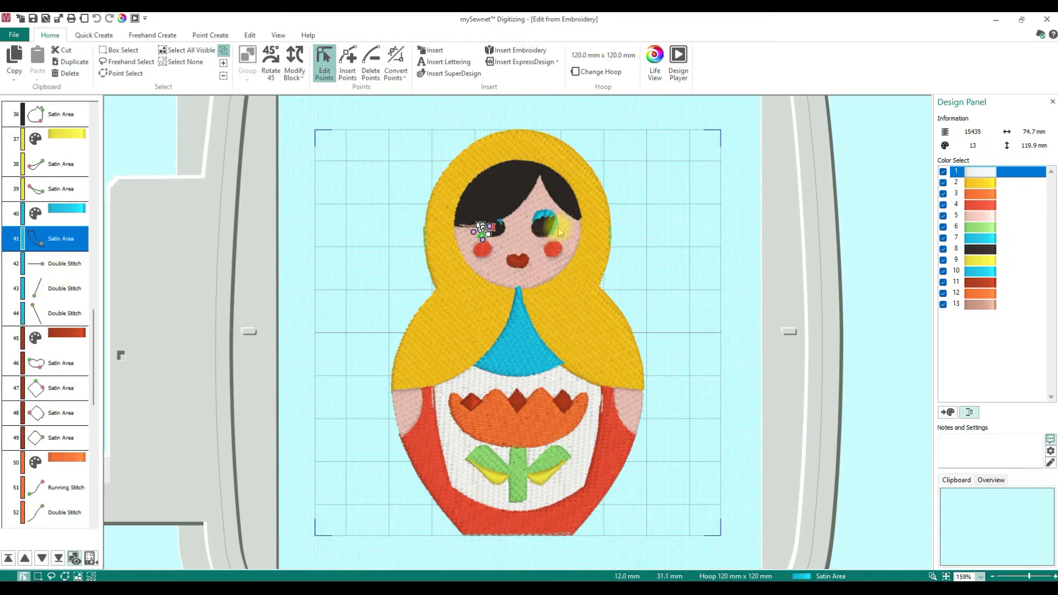
# Move the whole blue color block with the bodice and eye objects ahead of the first pink color block in the stitching order.
pyautogui.moveTo(96, 353); pyautogui.dragTo(86, 252)
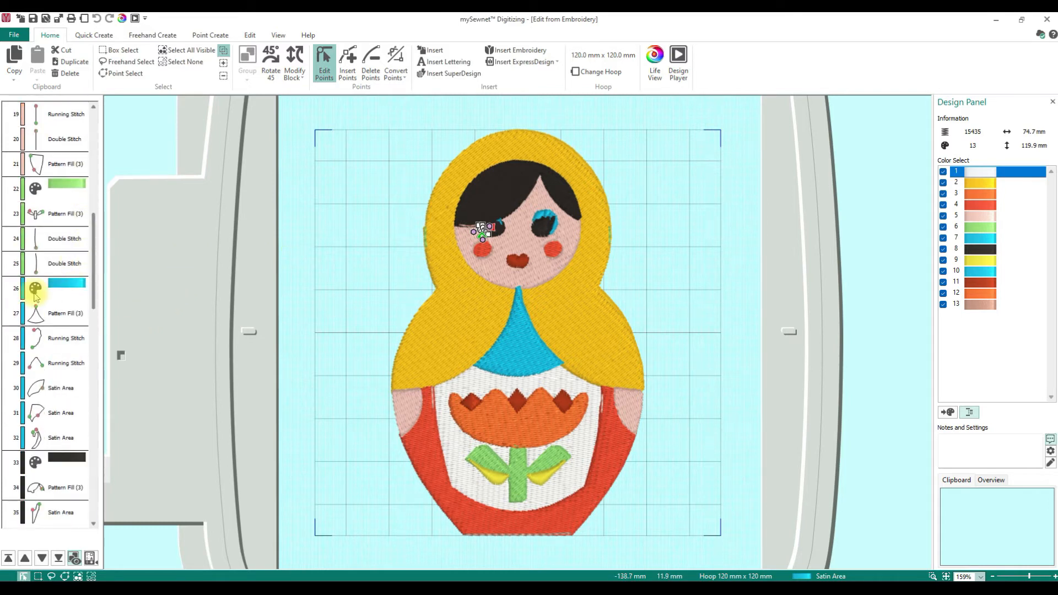
pyautogui.click(65, 288)
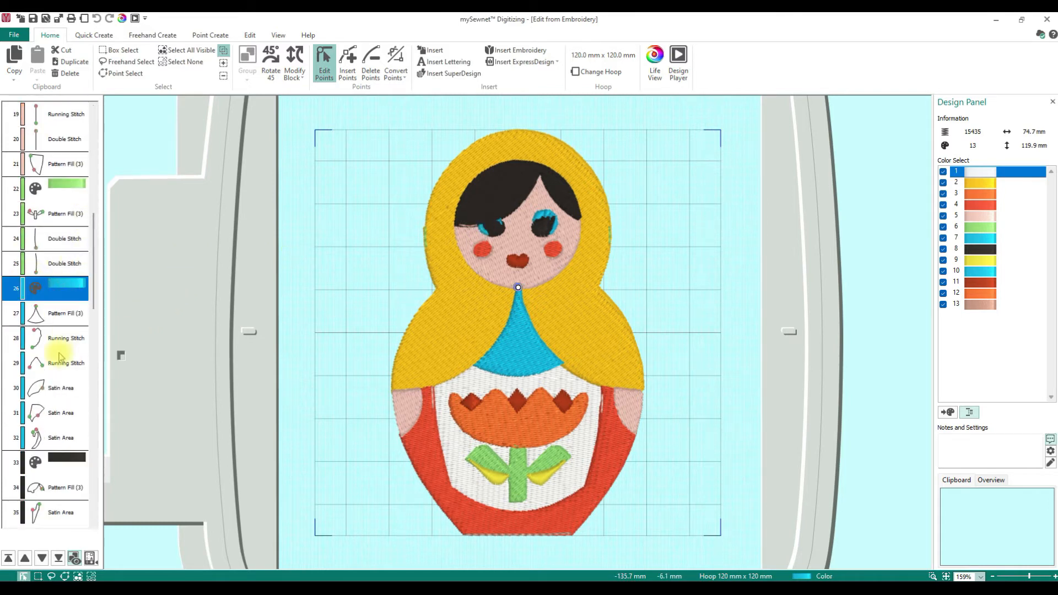
pyautogui.keyDown('shift'); pyautogui.click(50, 435); pyautogui.keyUp('shift')
pyautogui.press('Escape')
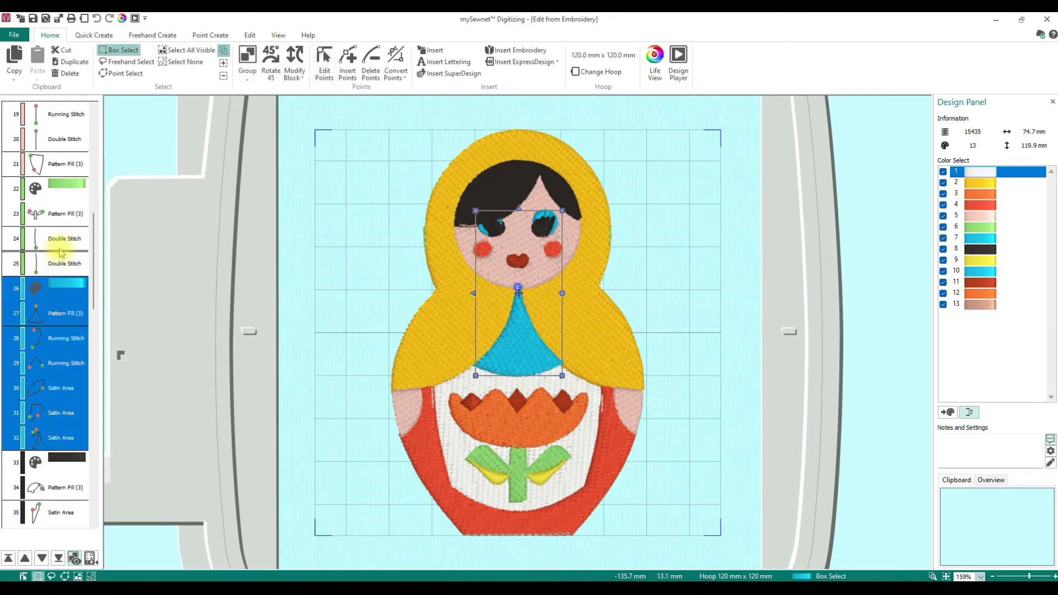
pyautogui.scroll(4, 53, 182)
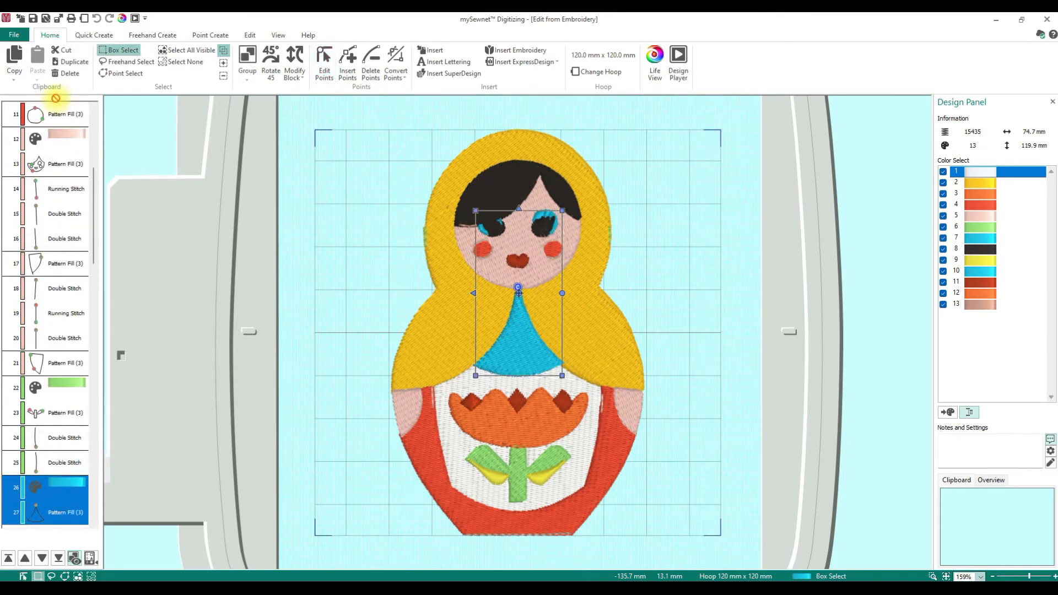
pyautogui.moveTo(54, 182); pyautogui.dragTo(53, 209)
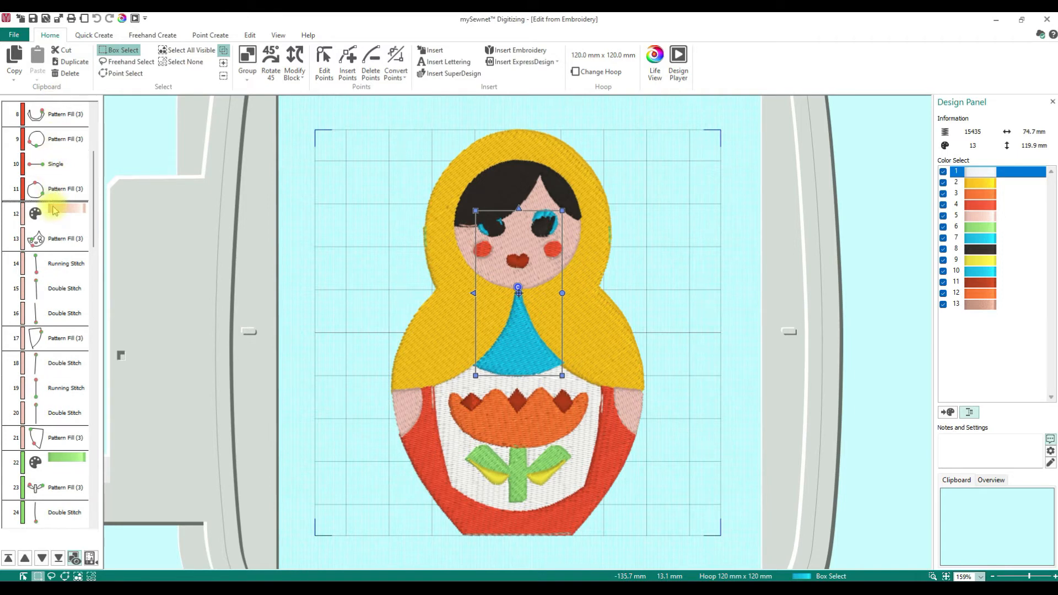
pyautogui.moveTo(54, 210); pyautogui.dragTo(55, 208)
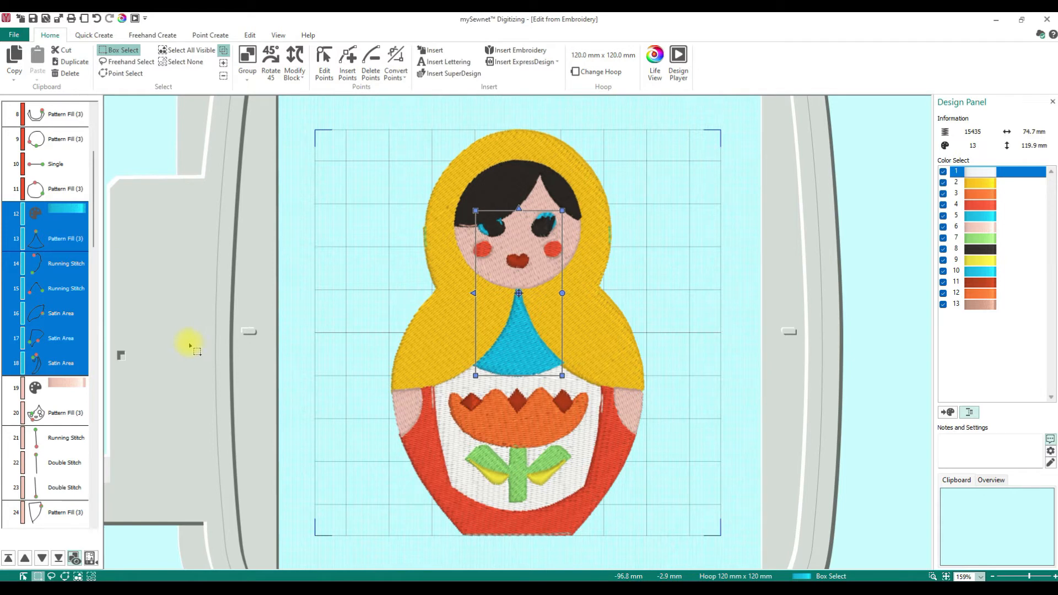
# Move the five blue running stitch and satin eye objects from the bodice's color block to the end of the second blue color block.
pyautogui.click(588, 379)
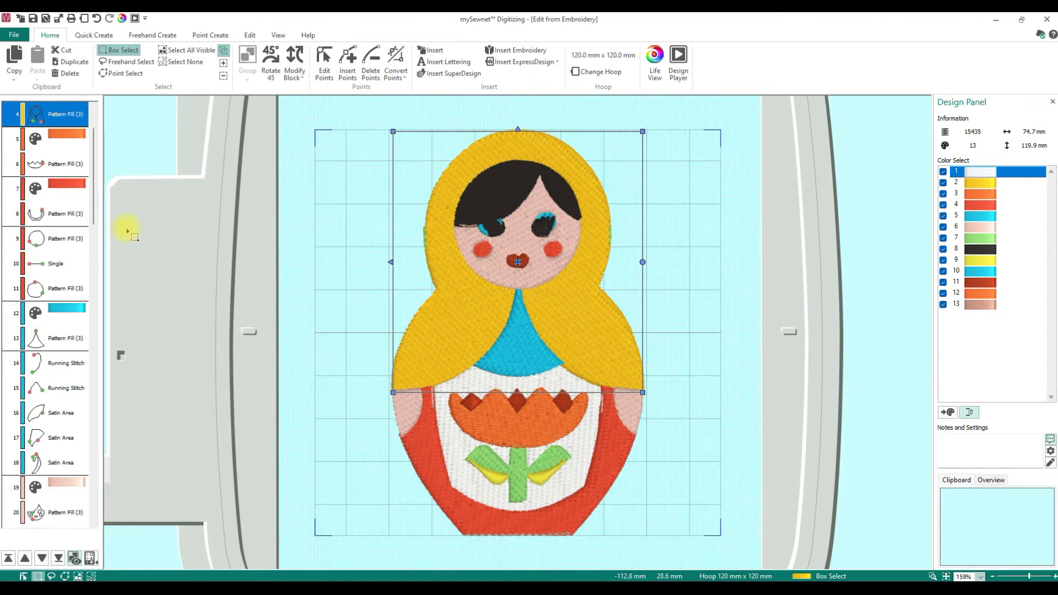
pyautogui.scroll(-1, 95, 231)
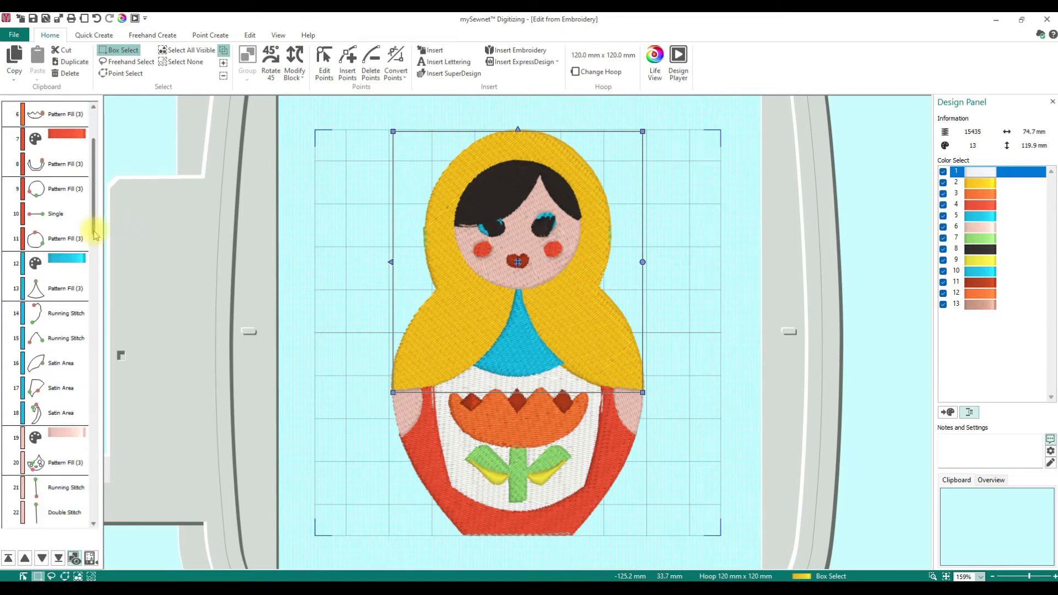
pyautogui.scroll(-1, 95, 232)
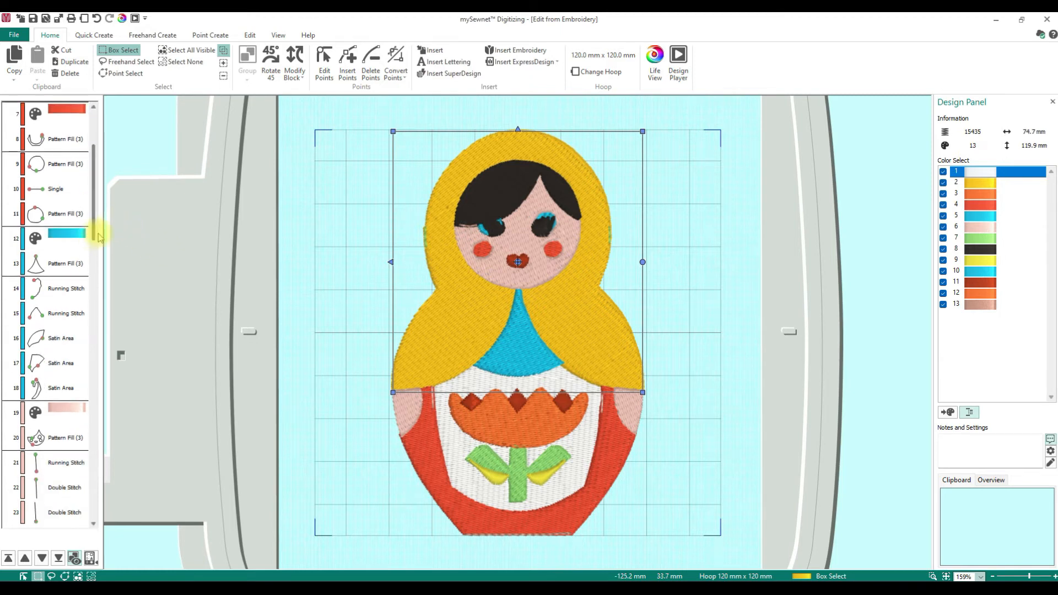
pyautogui.click(119, 50)
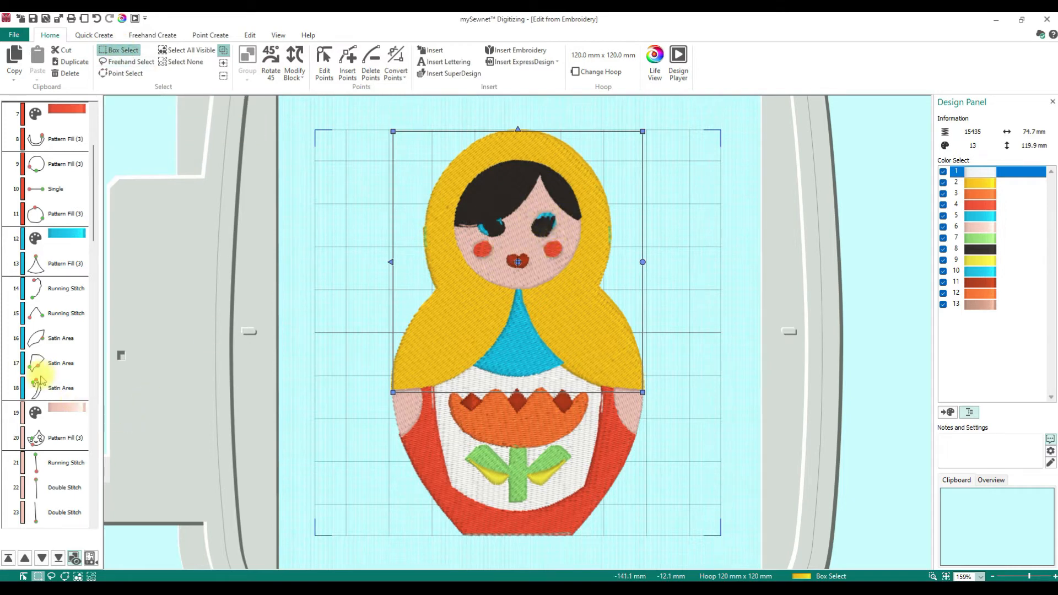
pyautogui.click(258, 252)
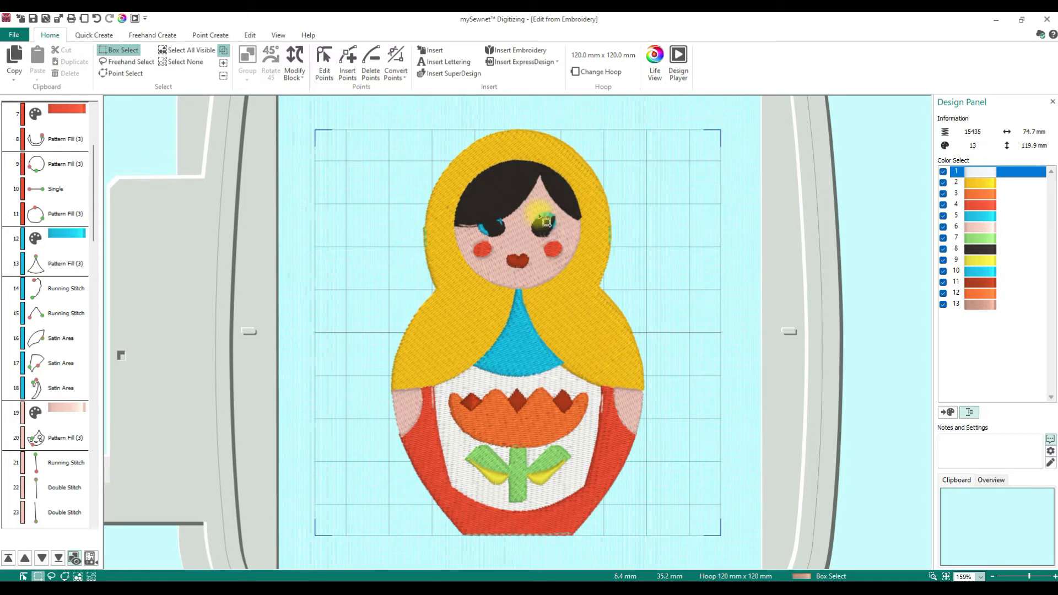
pyautogui.moveTo(534, 208); pyautogui.dragTo(561, 234)
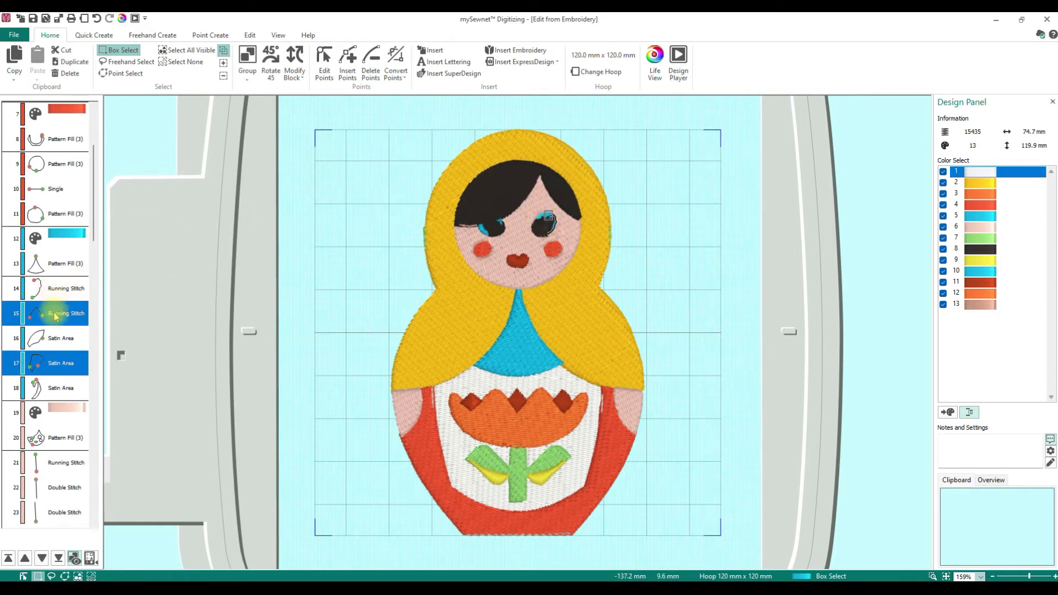
pyautogui.click(42, 298)
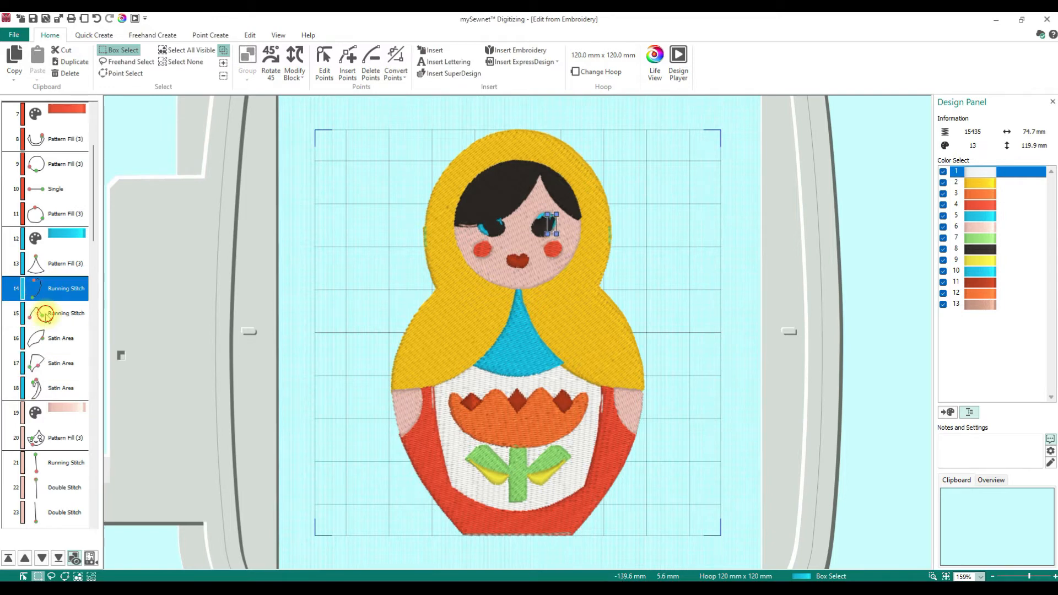
pyautogui.keyDown('ctrl'); pyautogui.click(44, 315); pyautogui.keyUp('ctrl')
pyautogui.keyDown('ctrl'); pyautogui.click(49, 340); pyautogui.keyUp('ctrl')
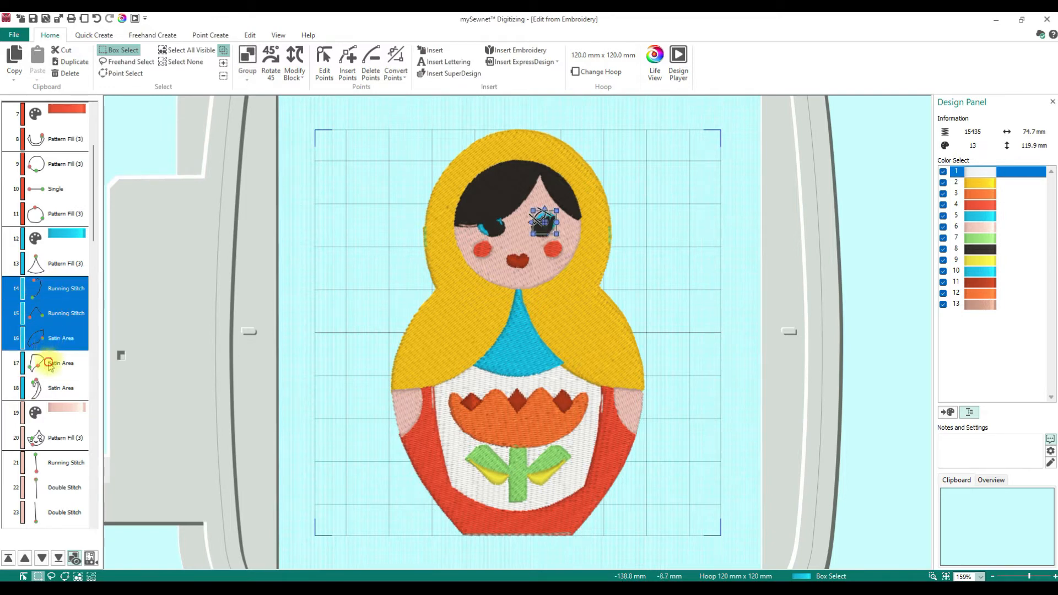
pyautogui.keyDown('ctrl'); pyautogui.click(49, 364); pyautogui.keyUp('ctrl')
pyautogui.keyDown('ctrl'); pyautogui.click(49, 392); pyautogui.keyUp('ctrl')
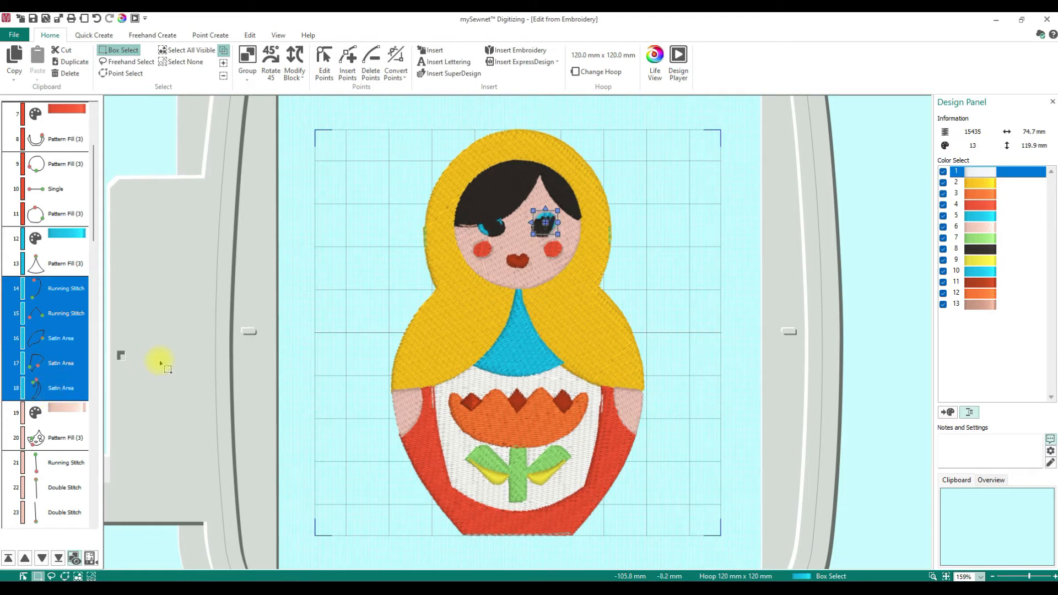
pyautogui.moveTo(61, 295); pyautogui.dragTo(41, 441)
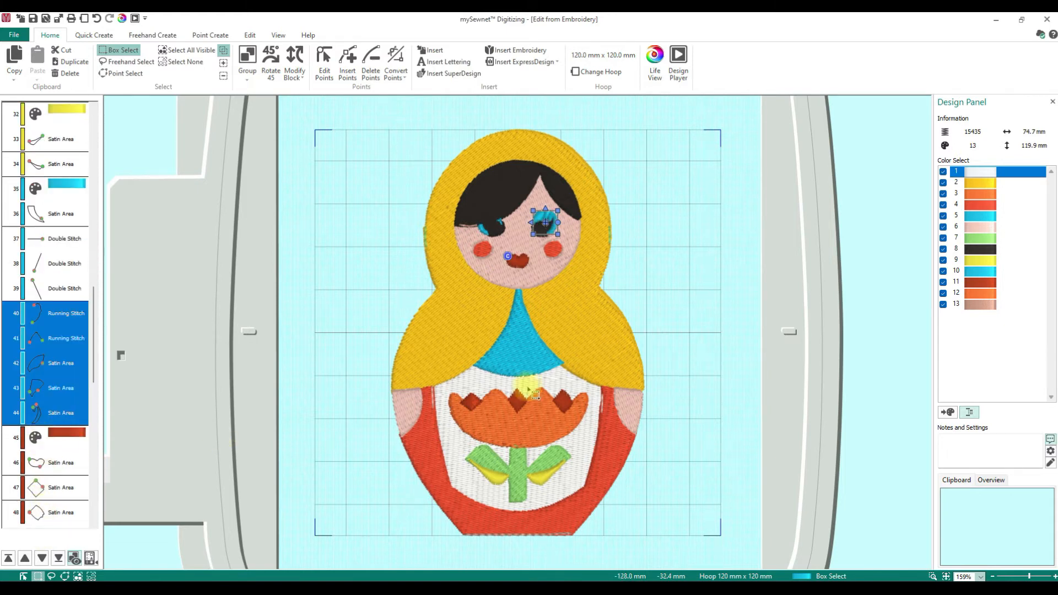
pyautogui.click(697, 328)
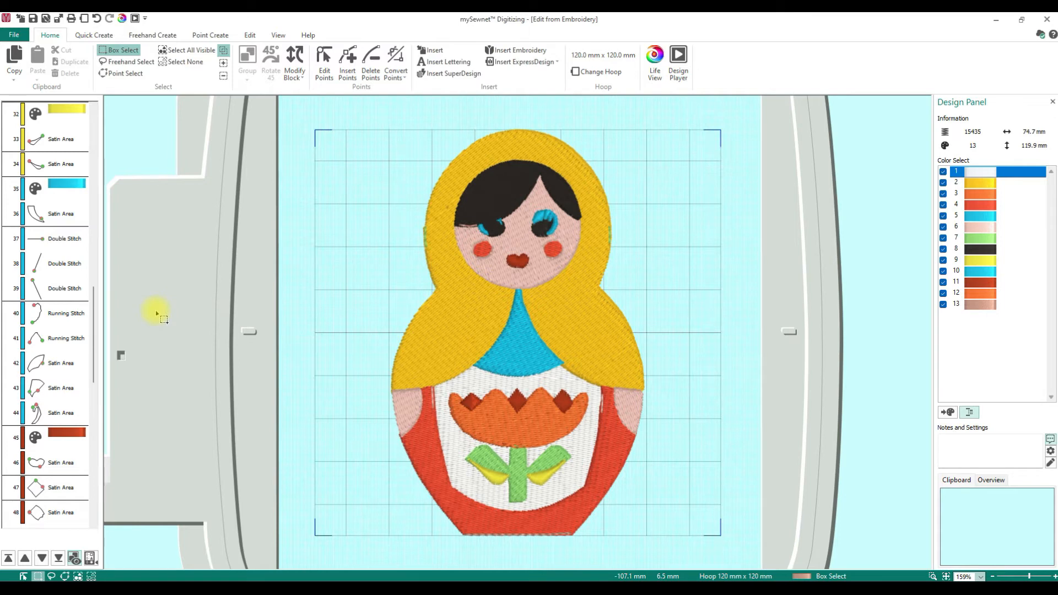
# Move the whole black color block with the hair and eye objects to stitch after the second blue color block.
pyautogui.moveTo(94, 307); pyautogui.dragTo(94, 240)
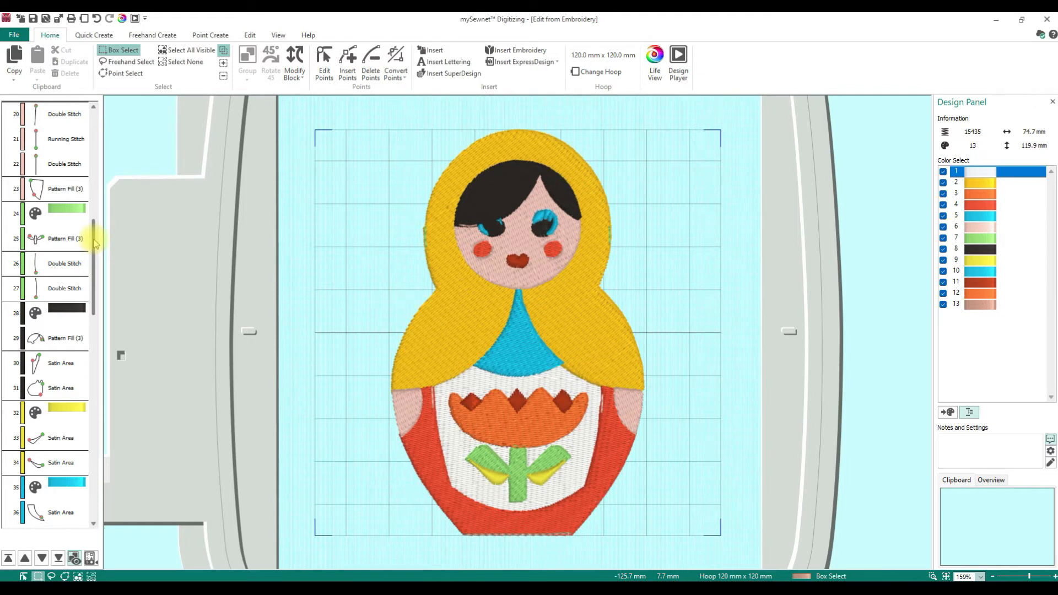
pyautogui.click(61, 311)
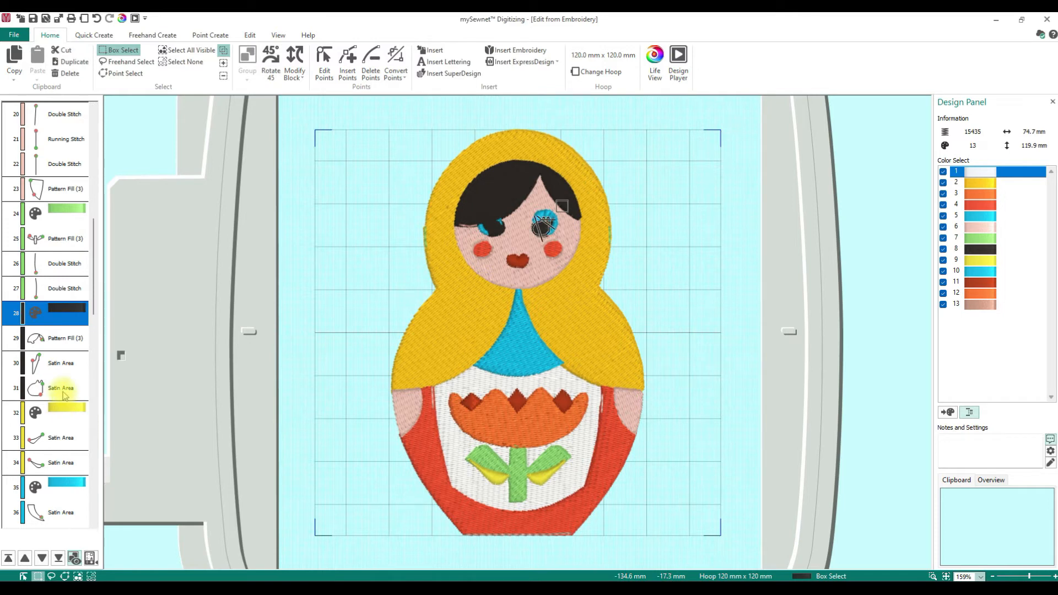
pyautogui.keyDown('shift'); pyautogui.click(64, 393); pyautogui.keyUp('shift')
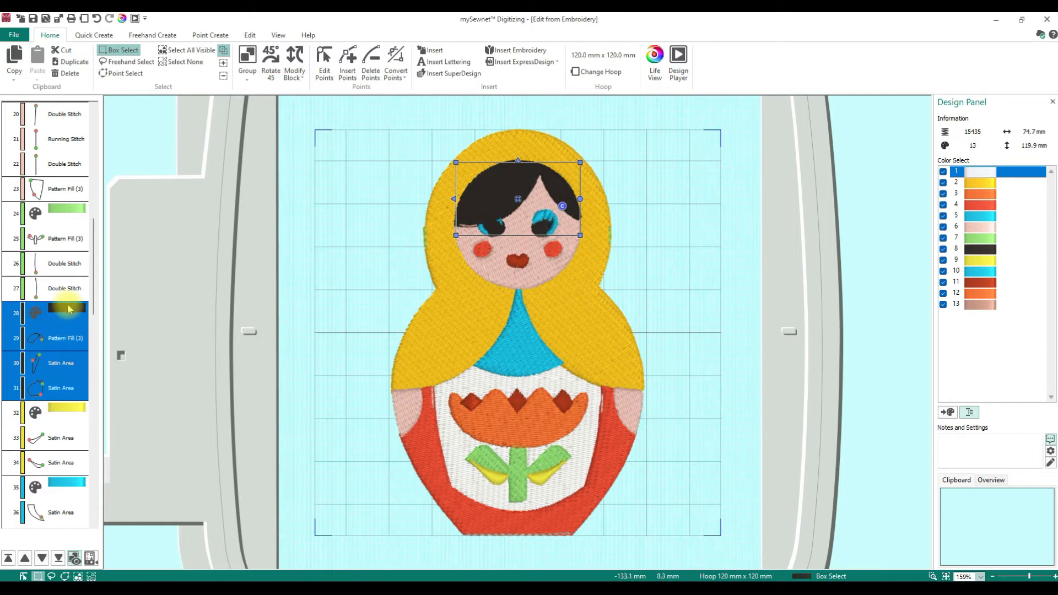
pyautogui.moveTo(67, 433); pyautogui.dragTo(49, 462)
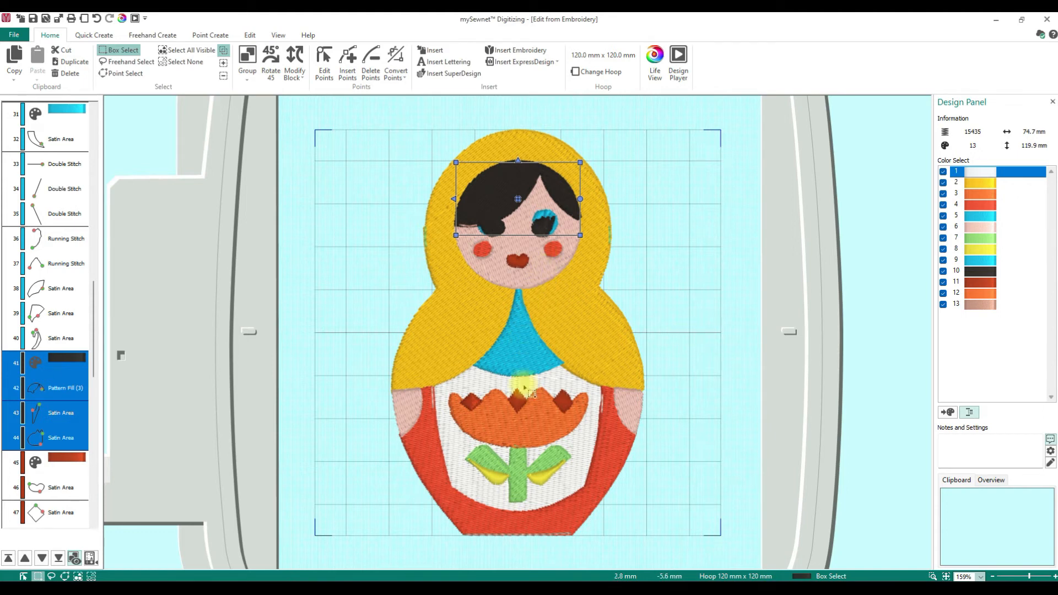
# Change the left dark red diamond on the orange flower from Satin Area to Pattern Fill.
pyautogui.click(472, 408)
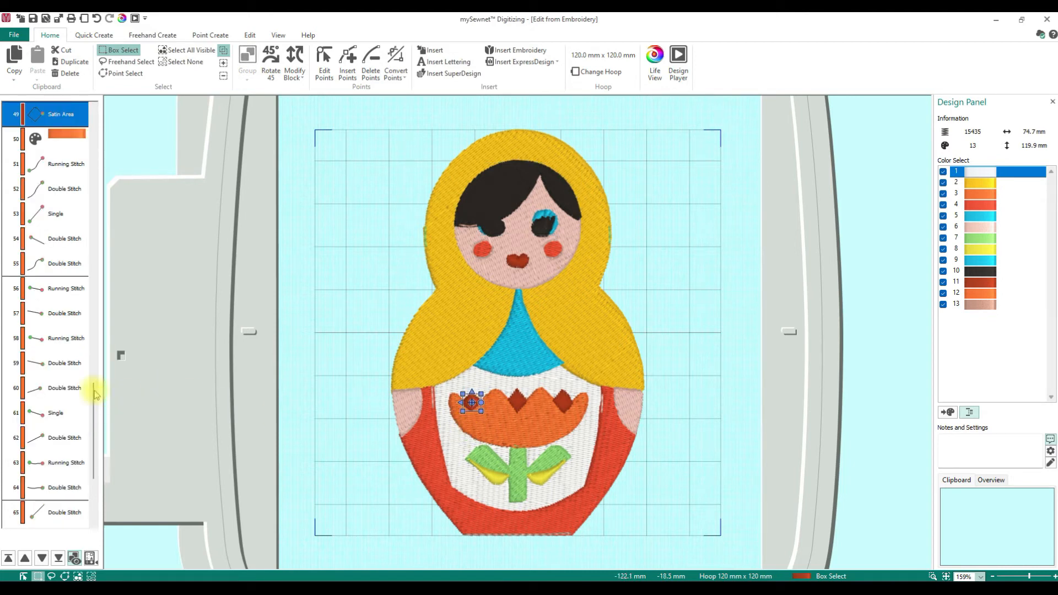
pyautogui.rightClick(63, 118)
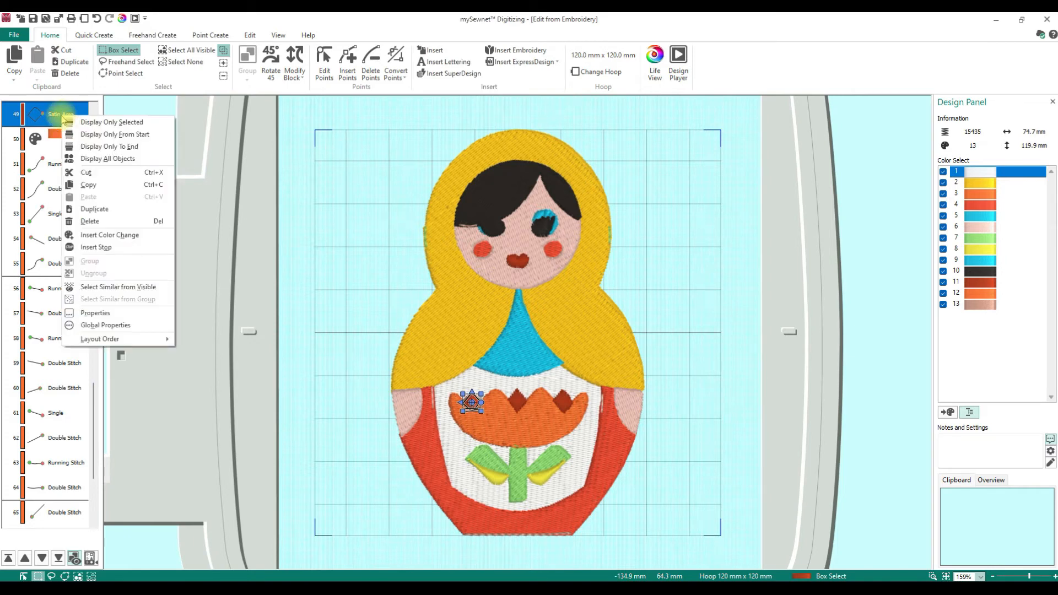
pyautogui.click(109, 315)
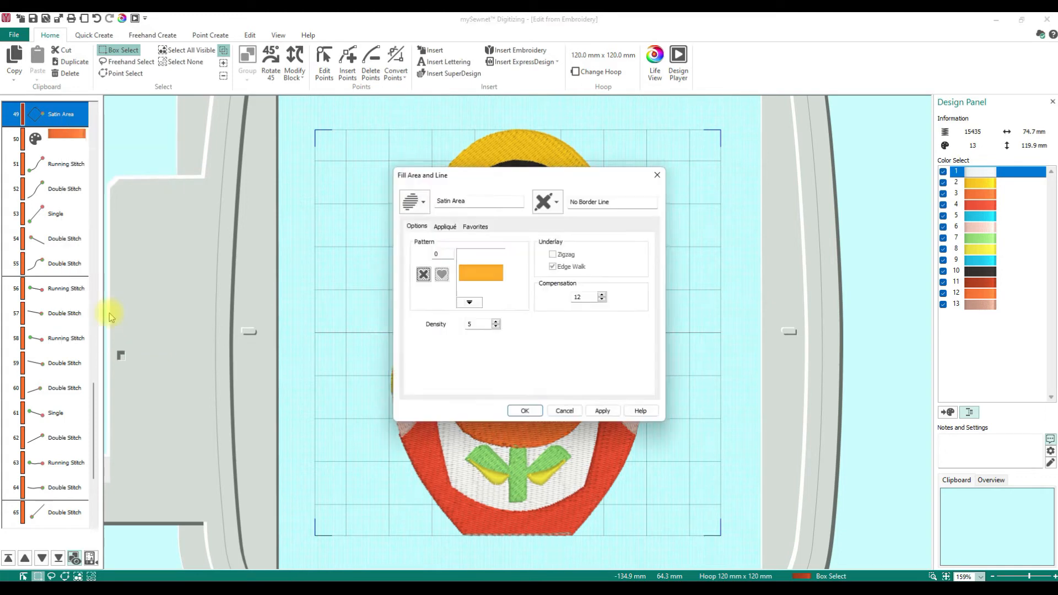
pyautogui.click(411, 209)
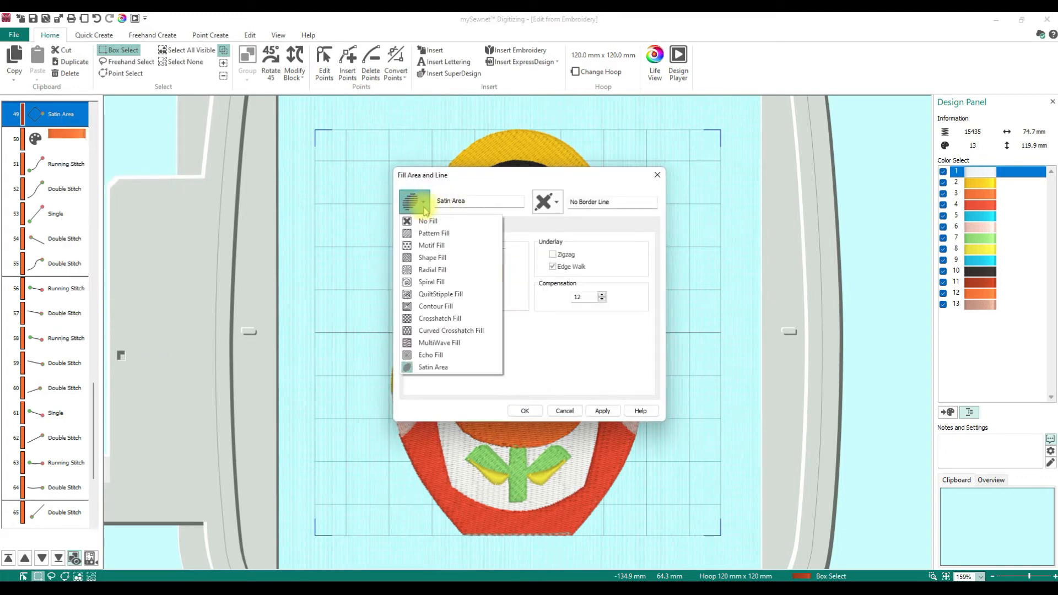
pyautogui.click(434, 233)
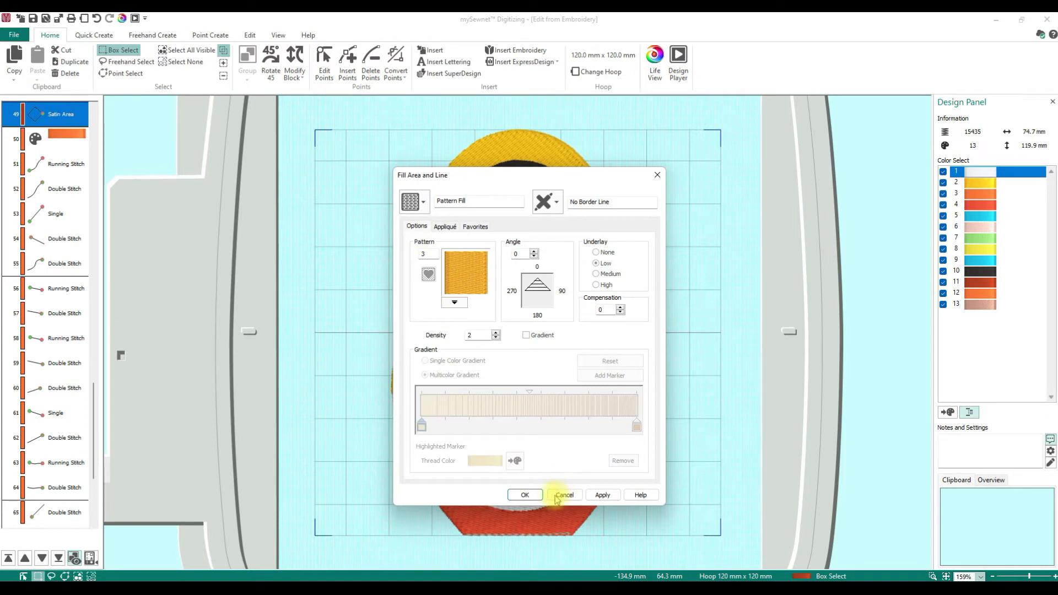
pyautogui.click(525, 495)
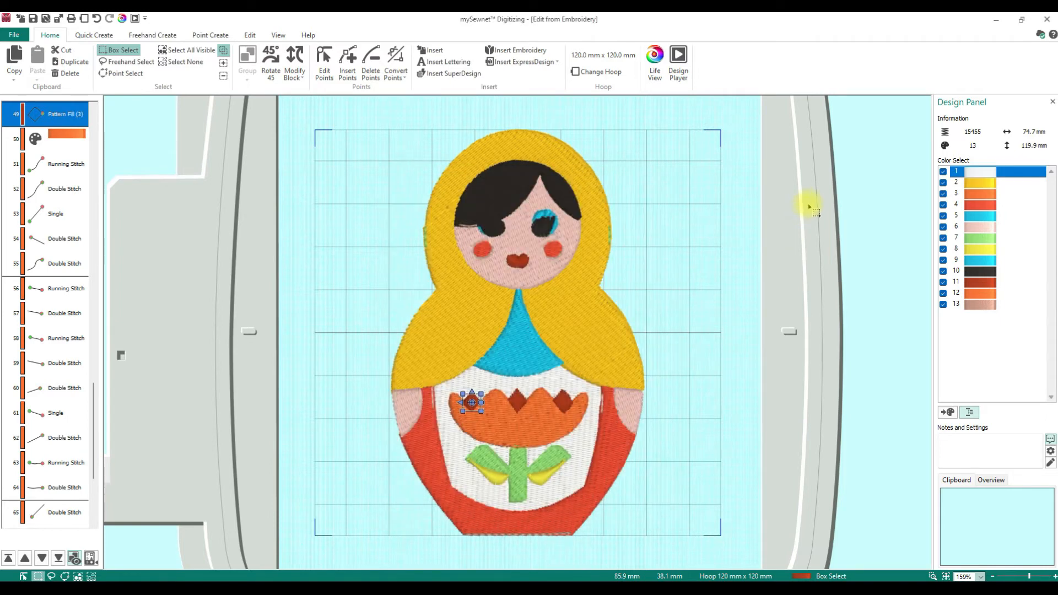
# Change the yellow accent under the left green leaf from Satin Area to Pattern Fill.
pyautogui.click(499, 436)
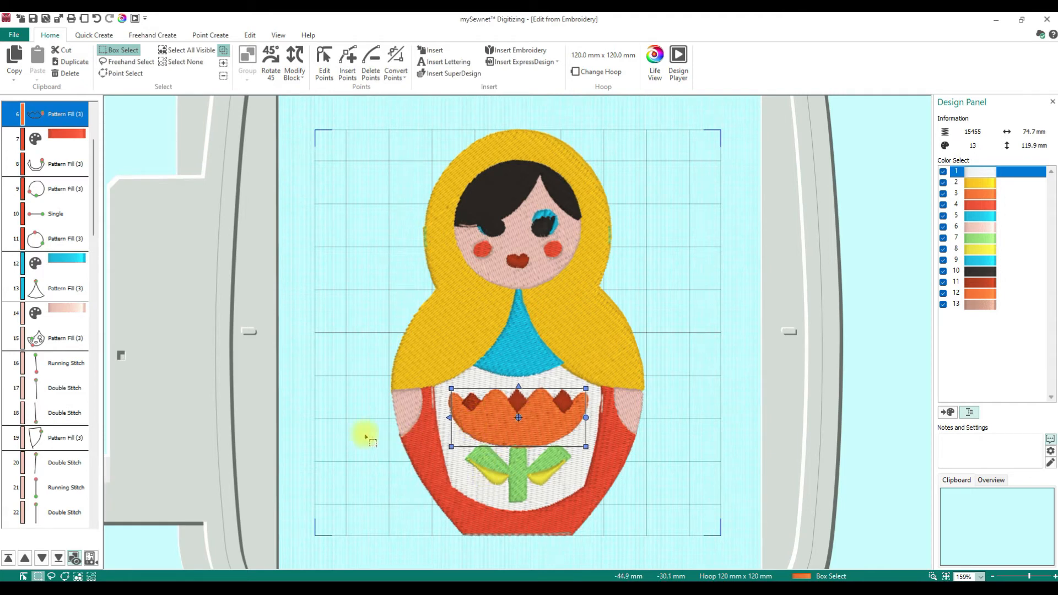
pyautogui.click(198, 360)
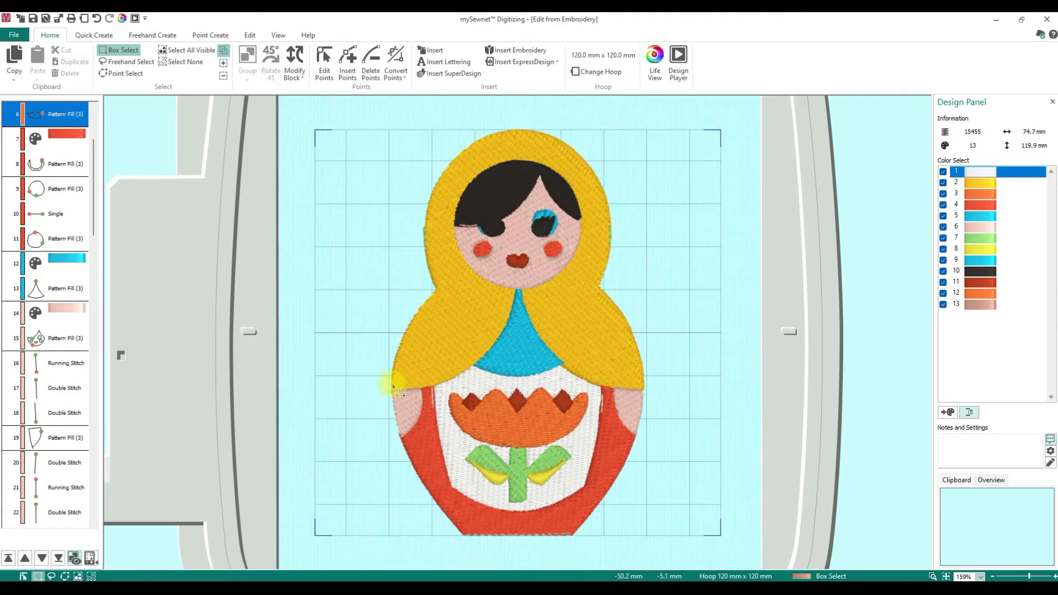
pyautogui.click(511, 486)
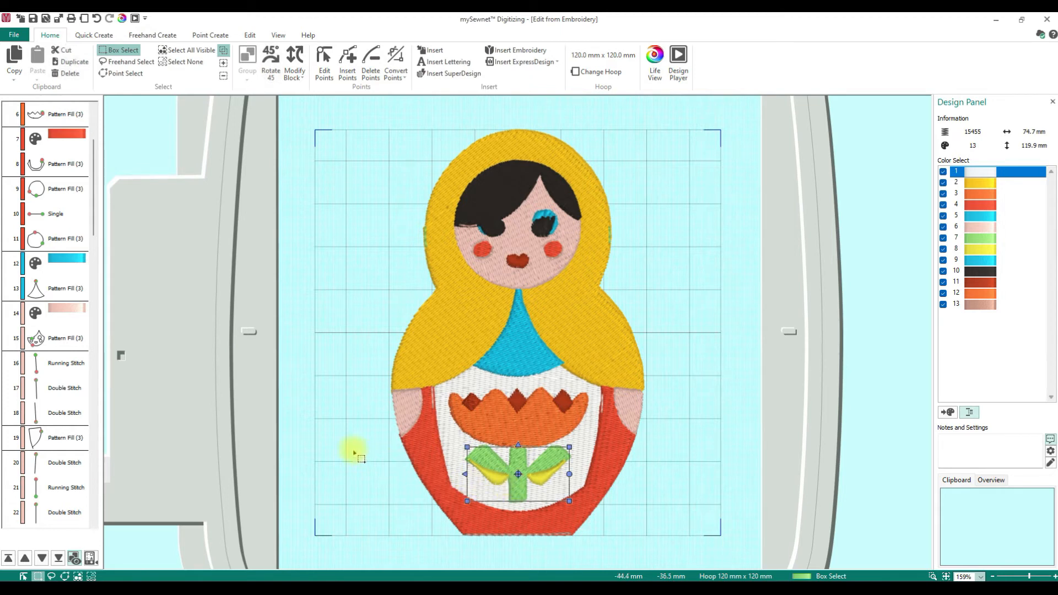
pyautogui.click(242, 427)
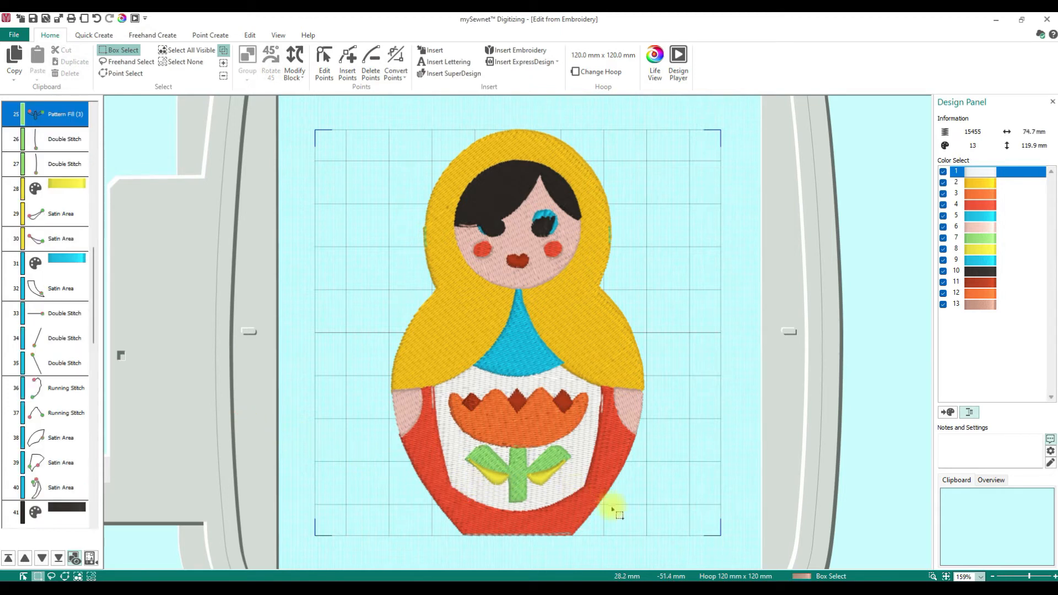
pyautogui.click(489, 474)
pyautogui.click(55, 243)
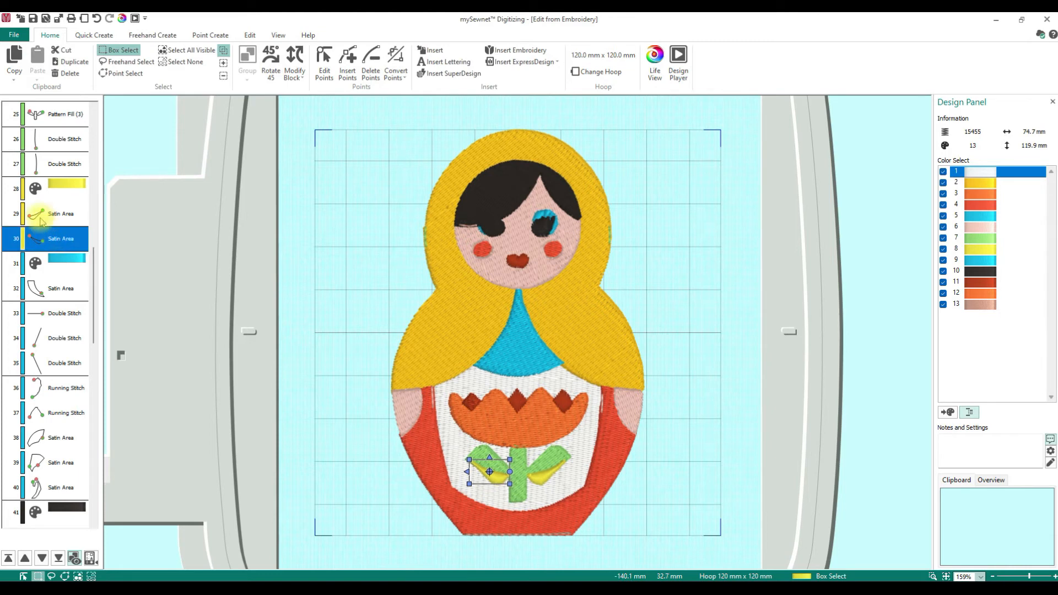
pyautogui.rightClick(38, 248)
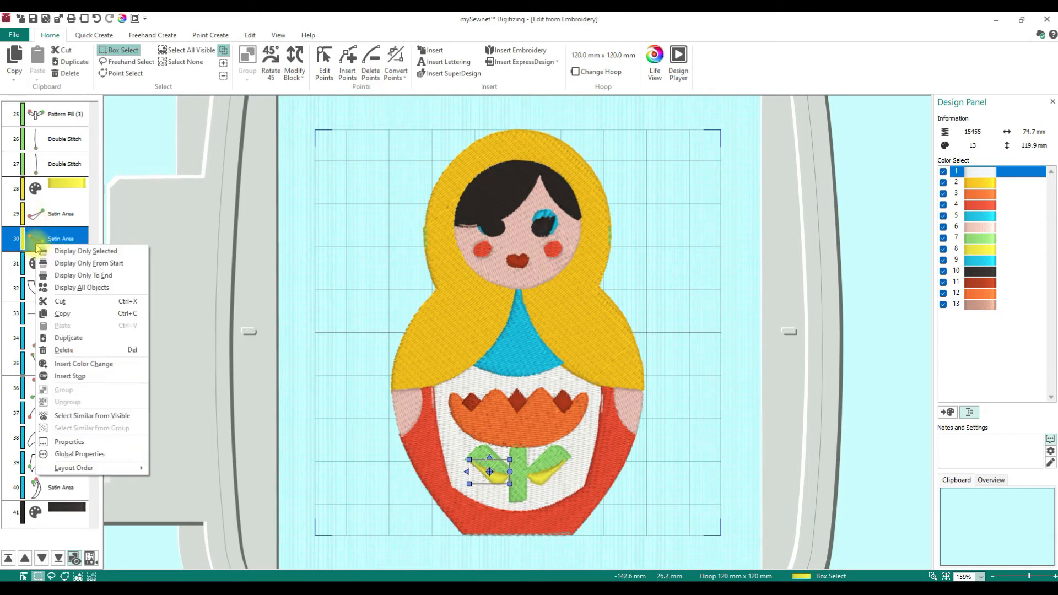
pyautogui.click(92, 444)
pyautogui.click(418, 203)
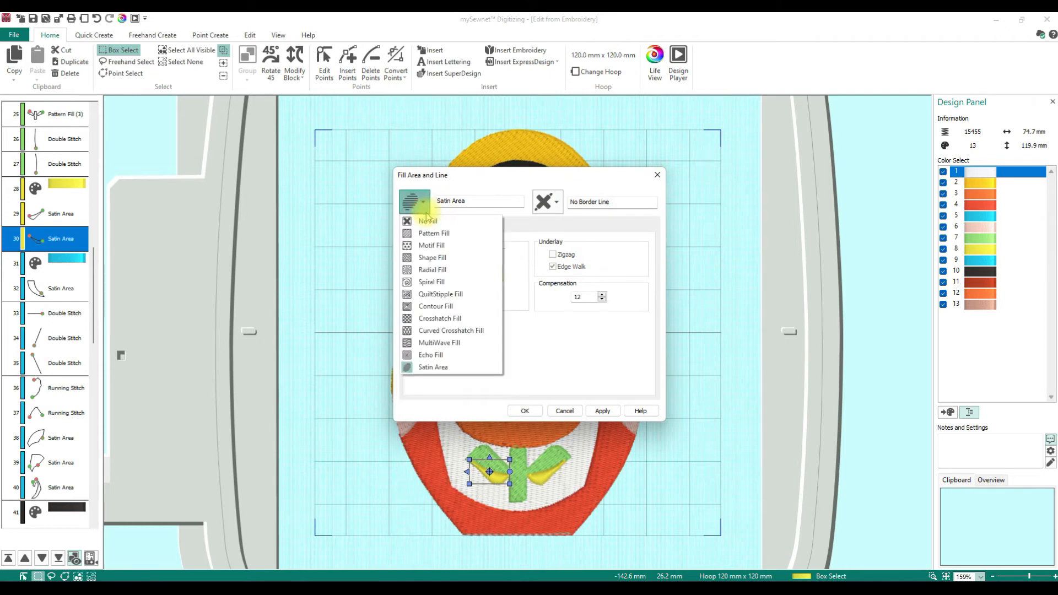
pyautogui.click(427, 234)
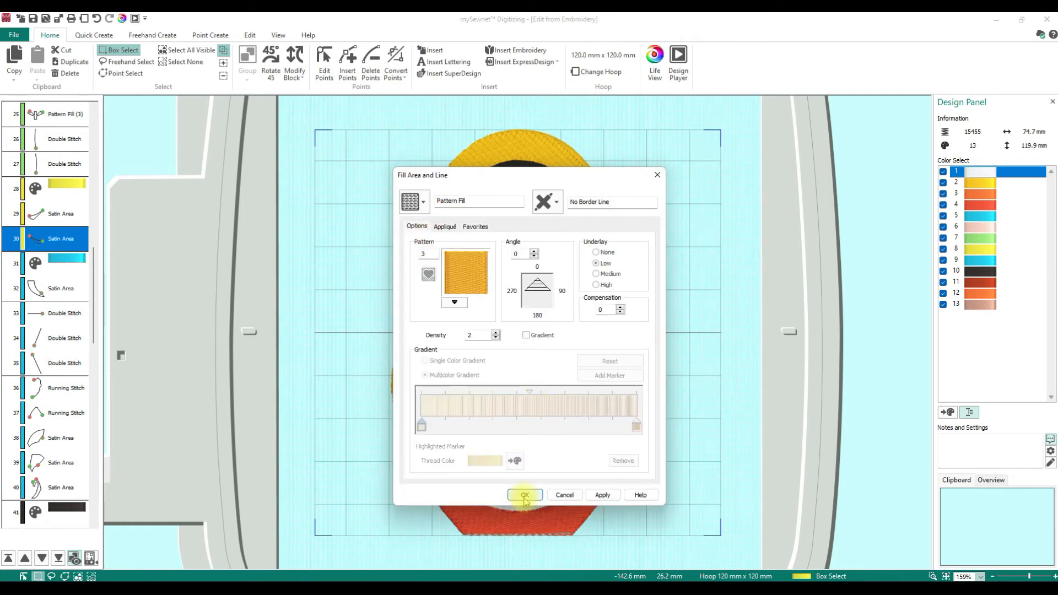
pyautogui.click(524, 495)
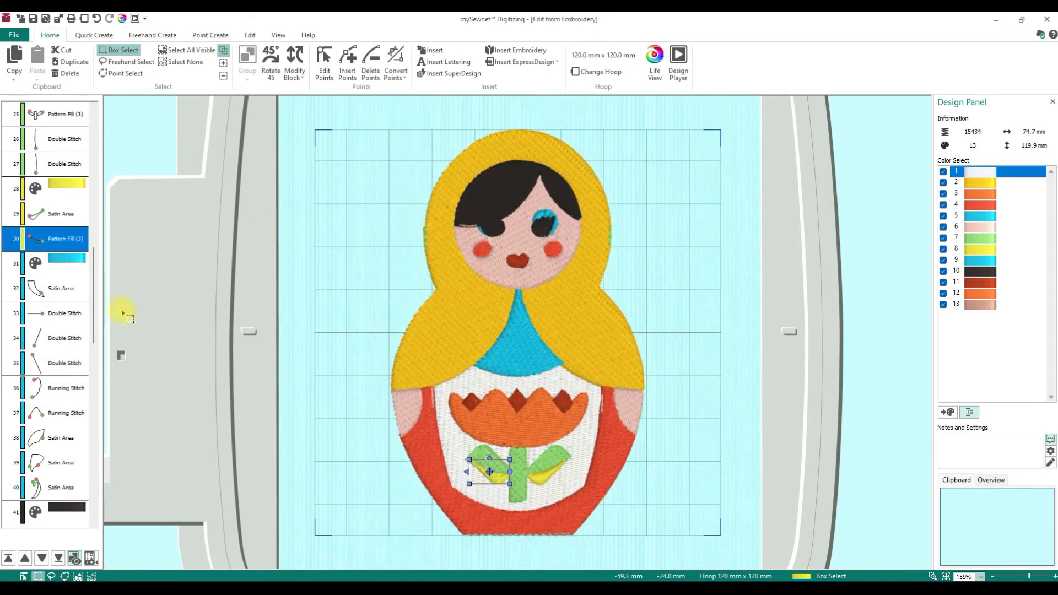
# Change the yellow accent under the right green leaf from Satin Area to Pattern Fill.
pyautogui.rightClick(64, 213)
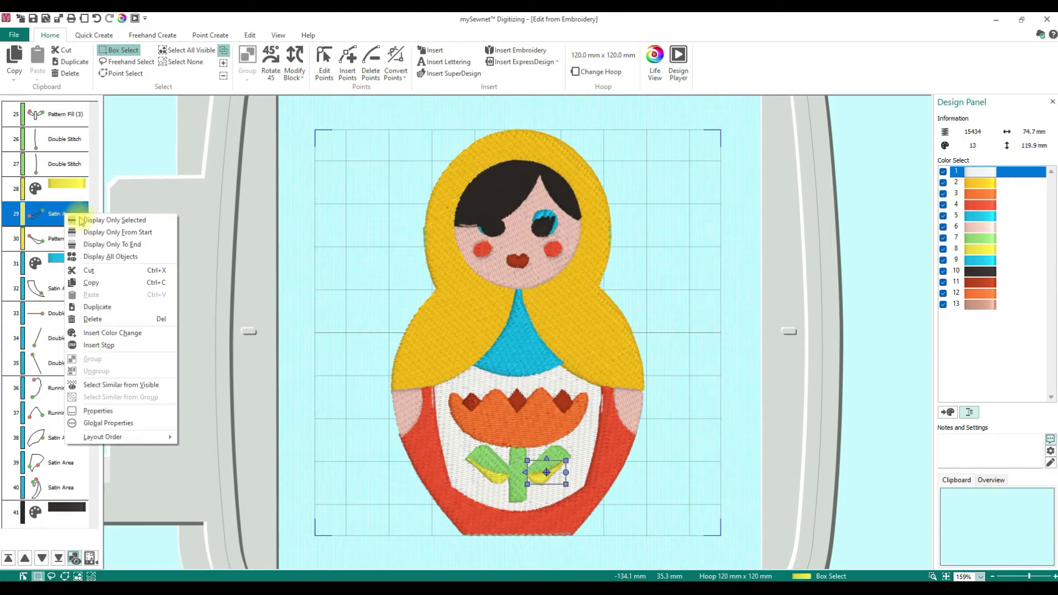
pyautogui.click(105, 411)
pyautogui.click(419, 208)
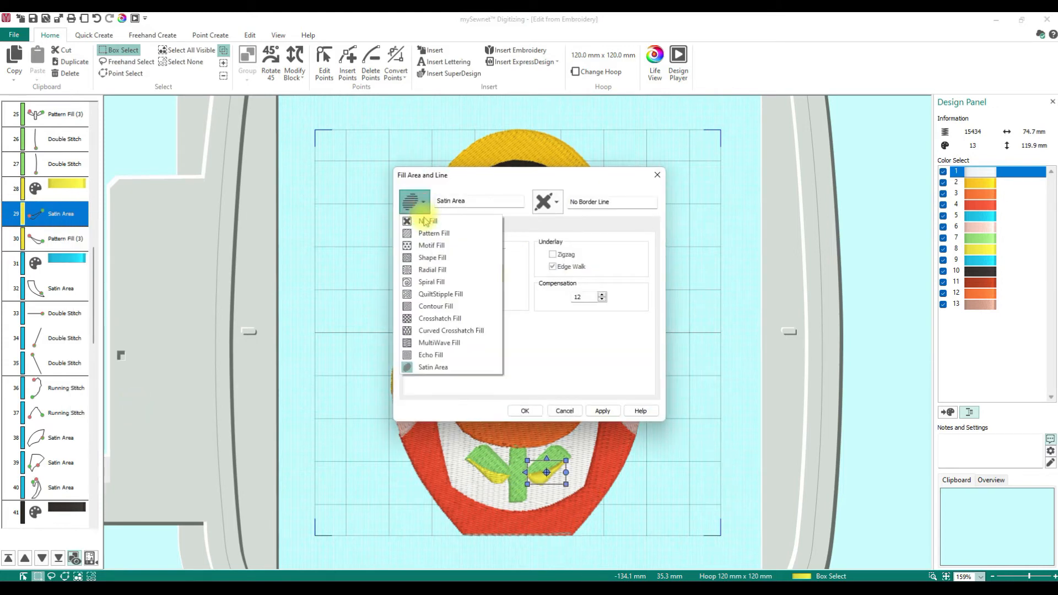
pyautogui.click(433, 233)
pyautogui.click(520, 494)
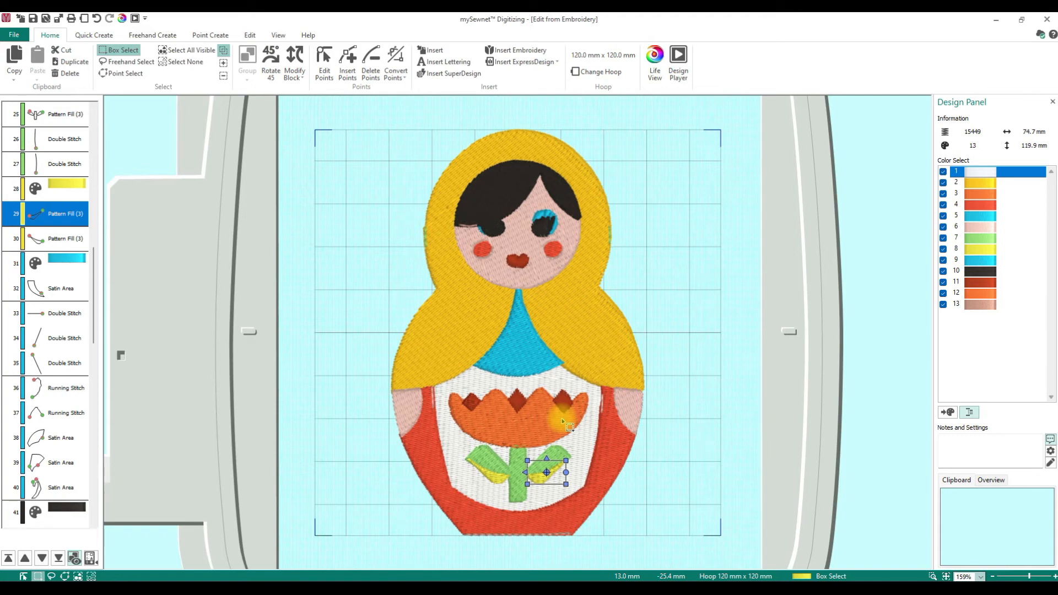
# Close mySewnet Digitizing to return to mySewnet Embroidery and delete the doll design from the hoop.
pyautogui.click(1047, 19)
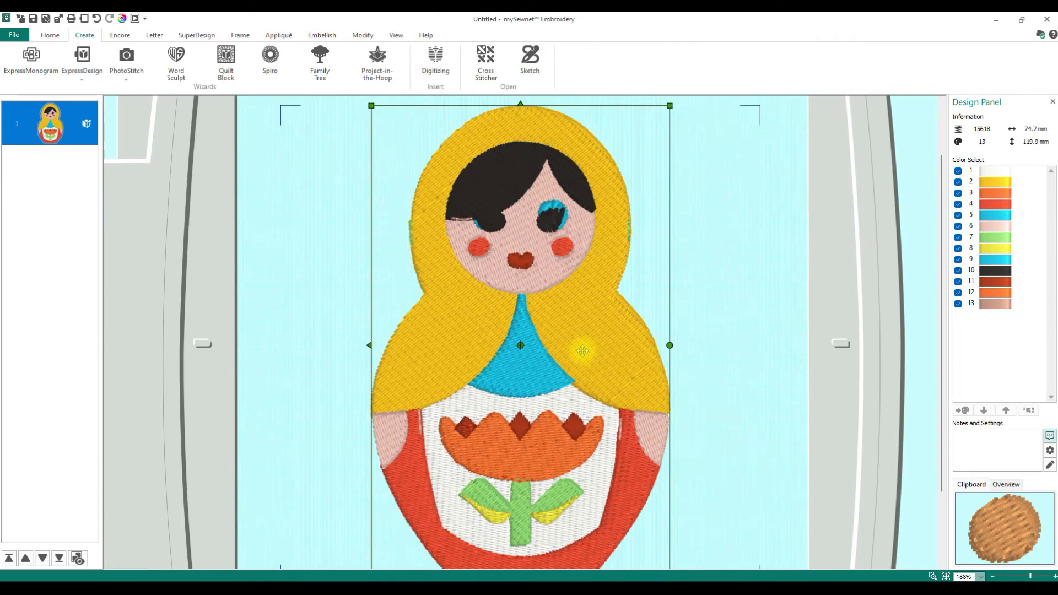
pyautogui.press('Delete')
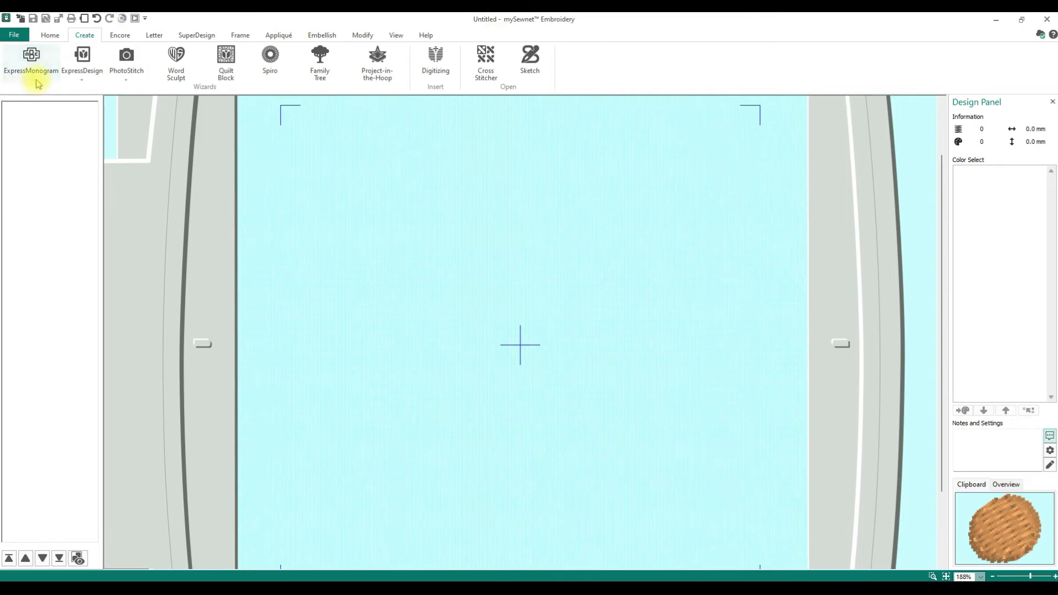
# Start an ExpressDesign of type Create Express Embroidery and load the sample picture Rubber Duck.jpg.
pyautogui.click(76, 74)
pyautogui.click(82, 88)
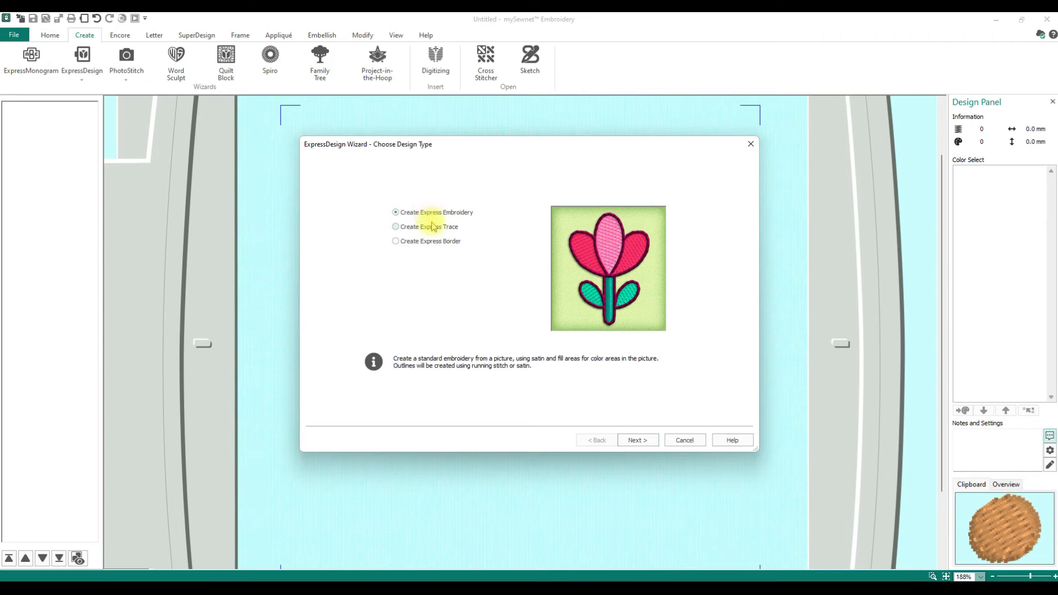
pyautogui.click(654, 444)
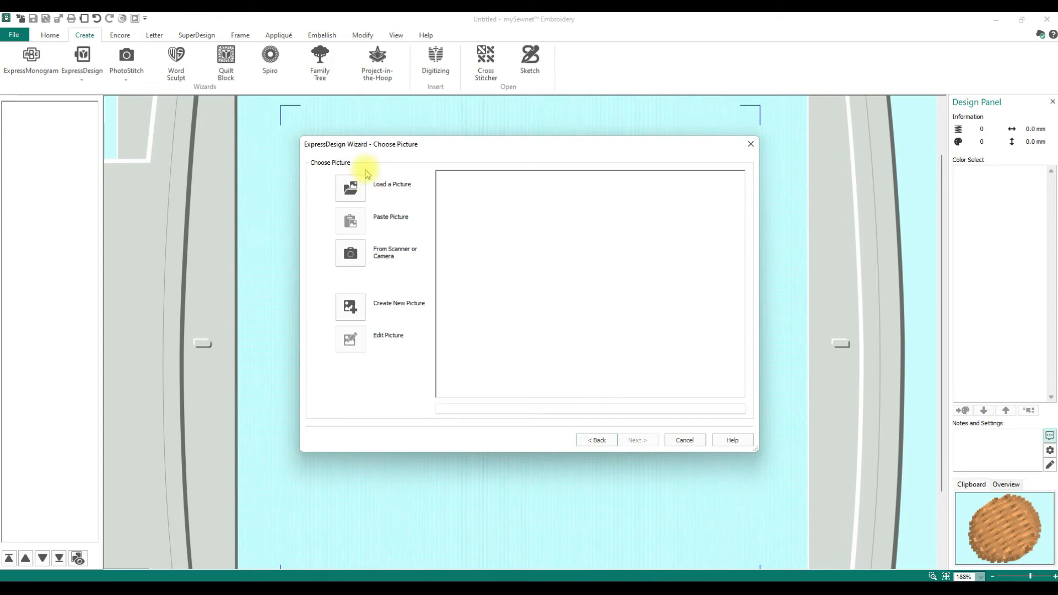
pyautogui.click(352, 185)
pyautogui.click(413, 336)
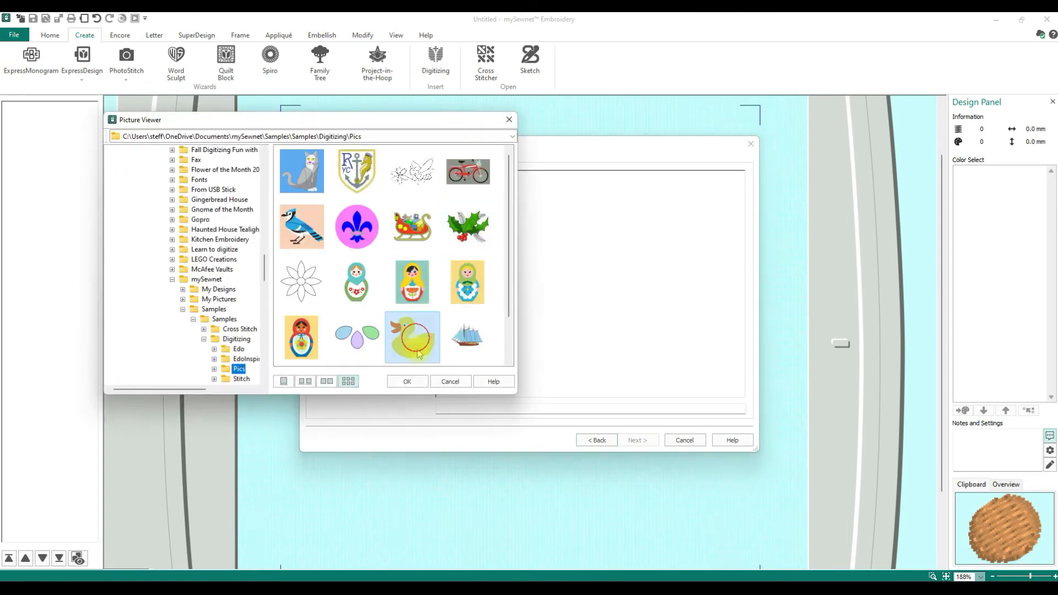
pyautogui.click(408, 381)
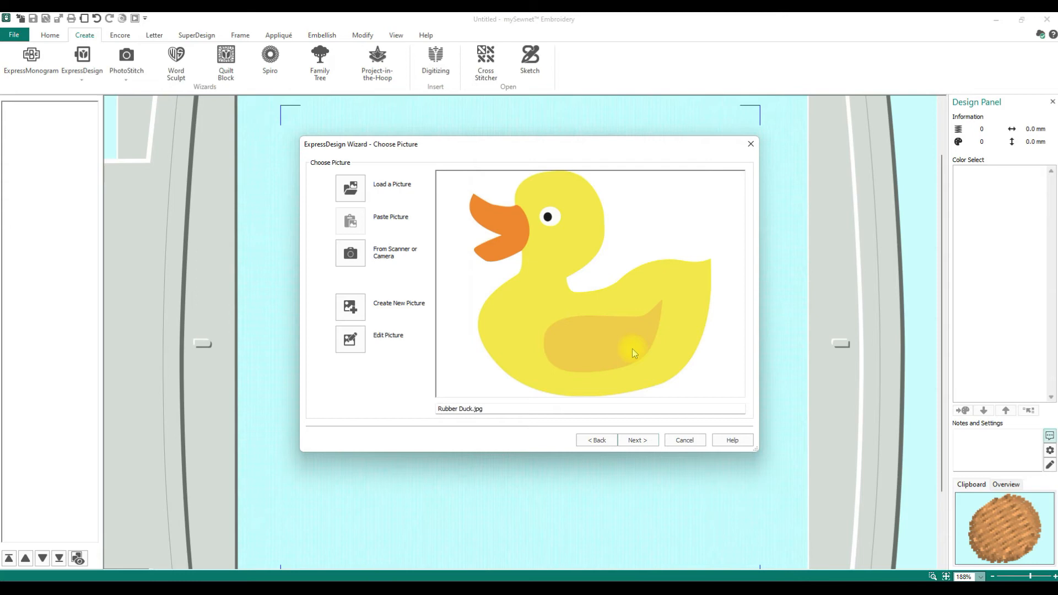
# Preview the duck as Express Embroidery with the full crop, Fit Design to Hoop and the five suggested thread colors.
pyautogui.click(637, 440)
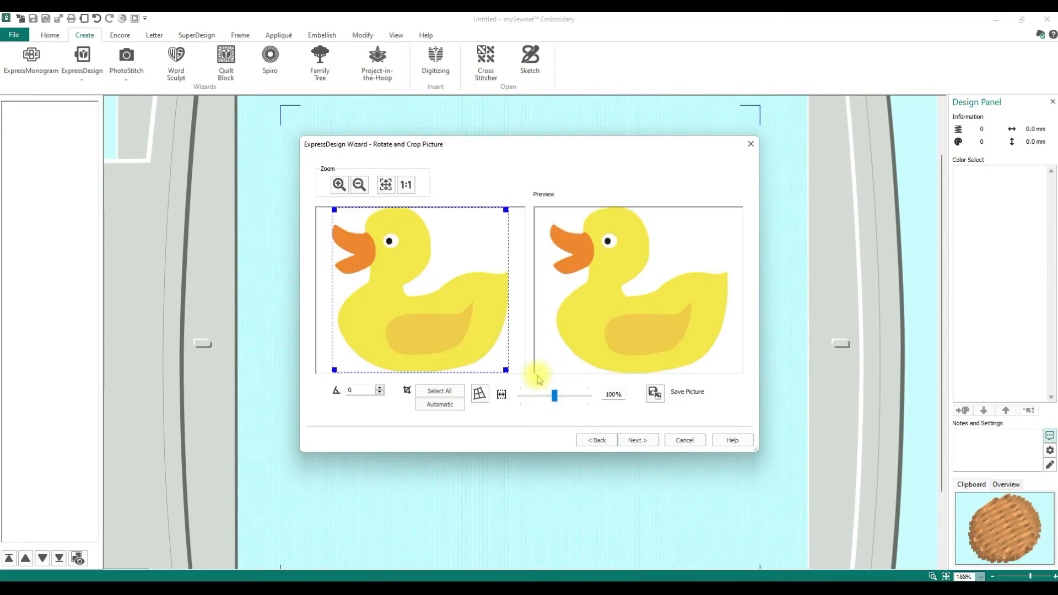
pyautogui.click(636, 441)
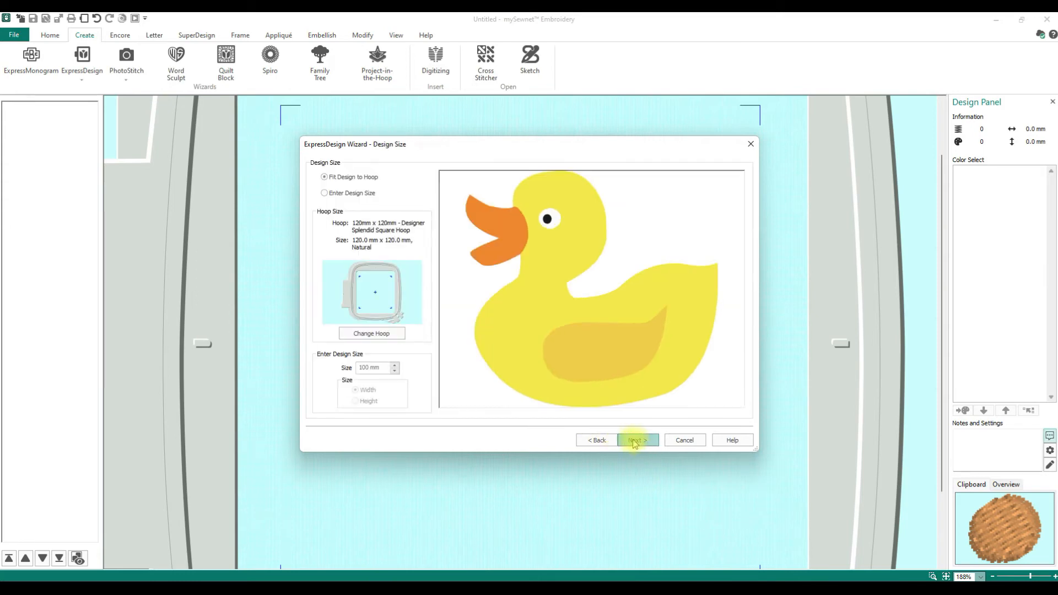
pyautogui.click(643, 440)
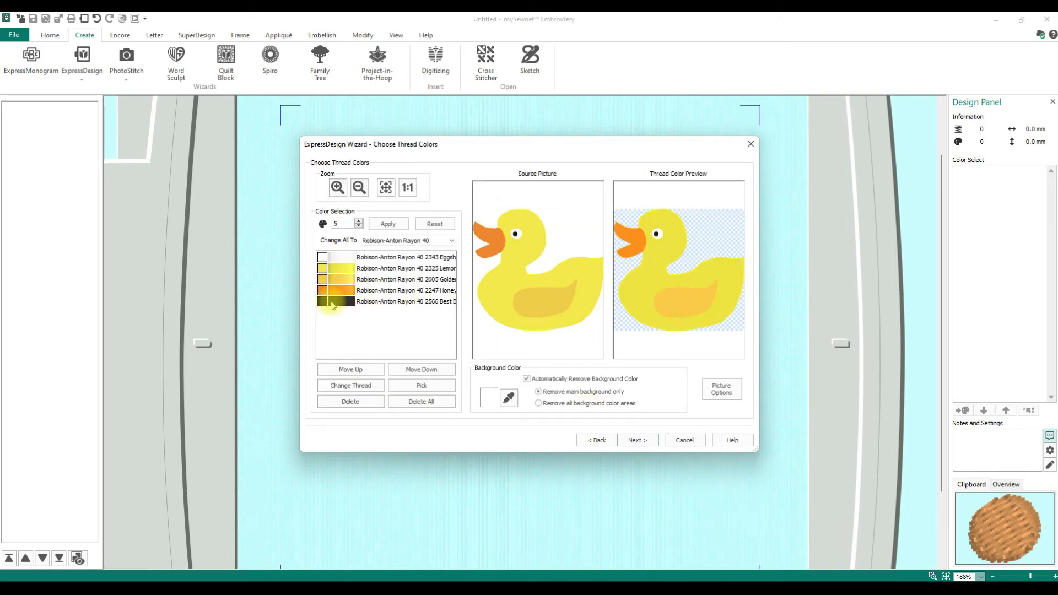
pyautogui.click(638, 439)
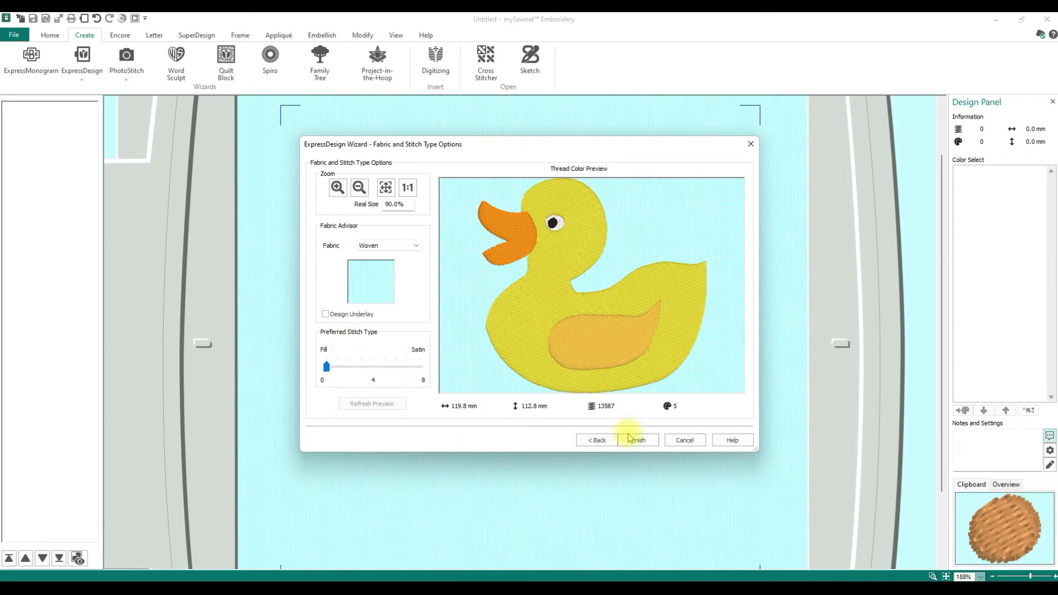
# Return to the design type choice, switch to Create Express Trace, and continue with the loaded Rubber Duck.jpg.
pyautogui.click(595, 441)
pyautogui.click(596, 441)
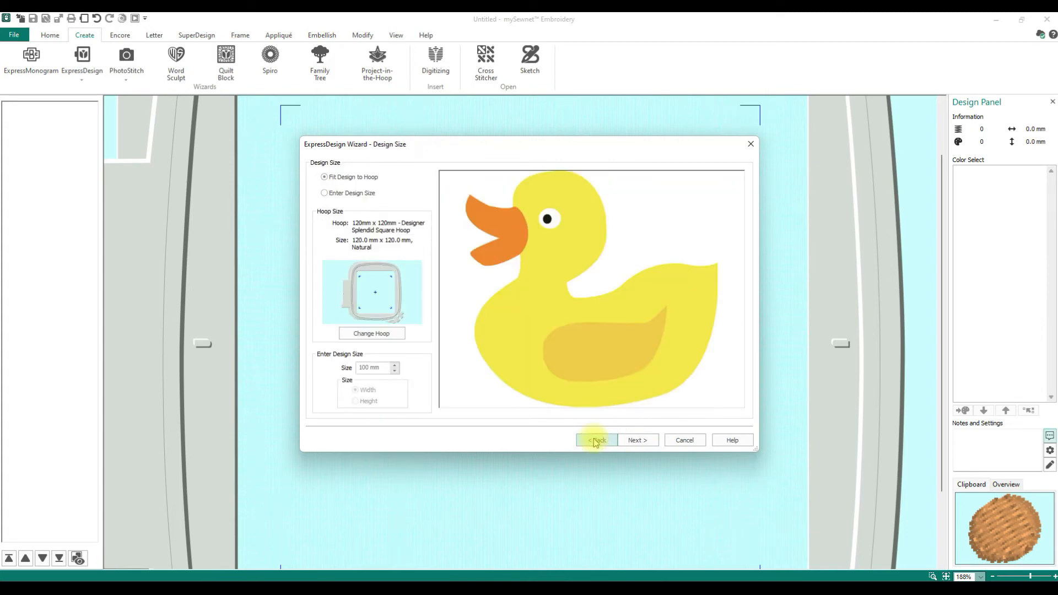
pyautogui.click(596, 441)
pyautogui.click(596, 441)
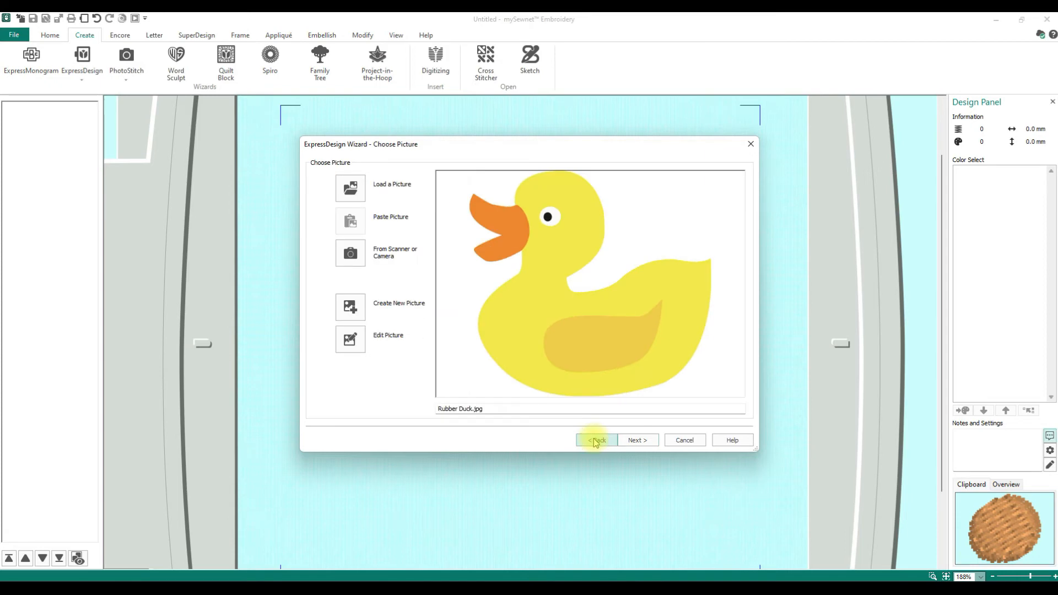
pyautogui.click(596, 441)
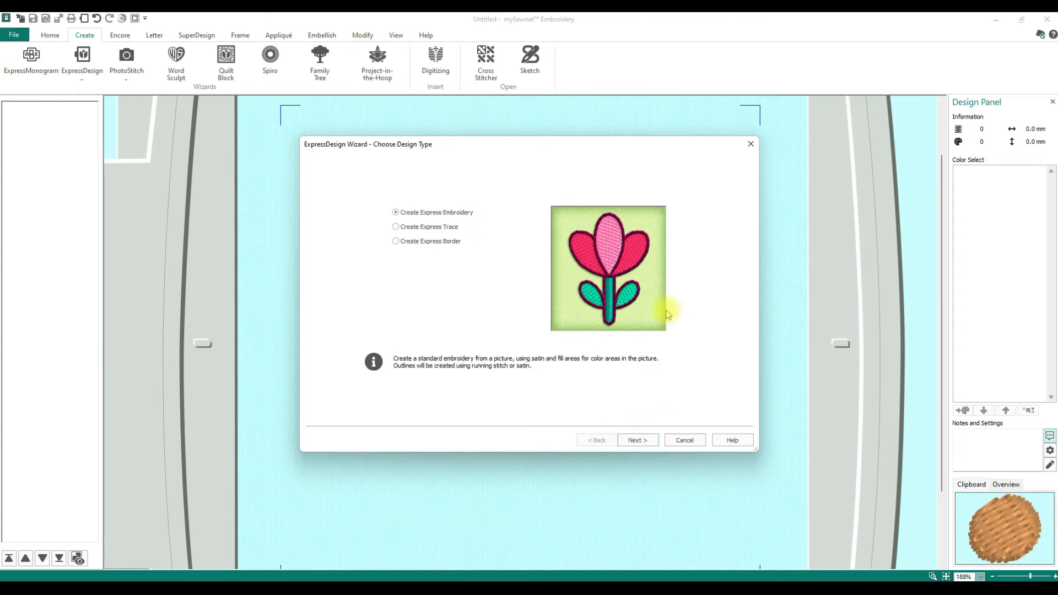
pyautogui.click(400, 228)
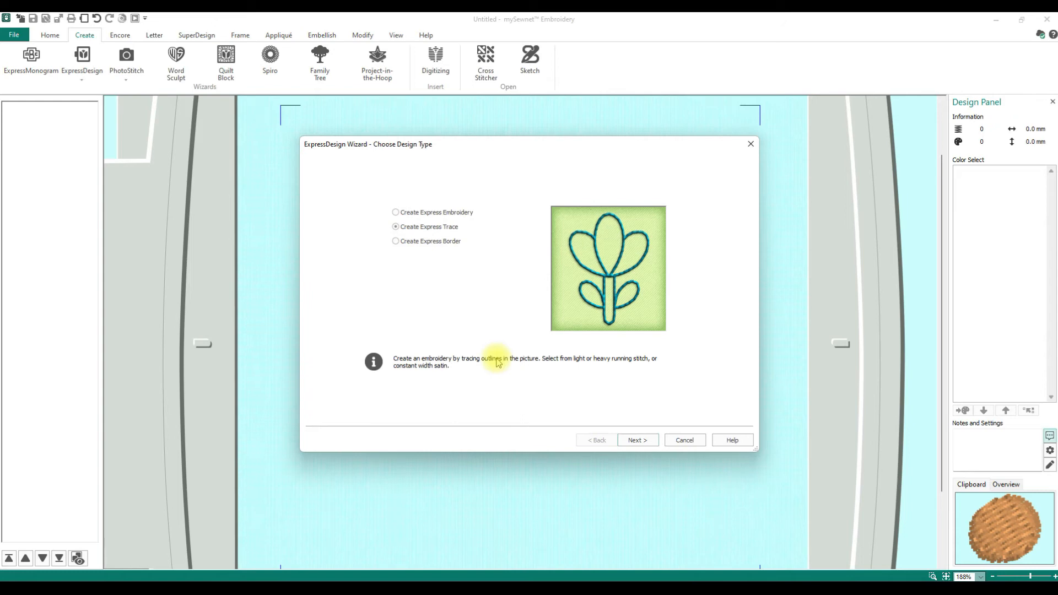
pyautogui.click(646, 442)
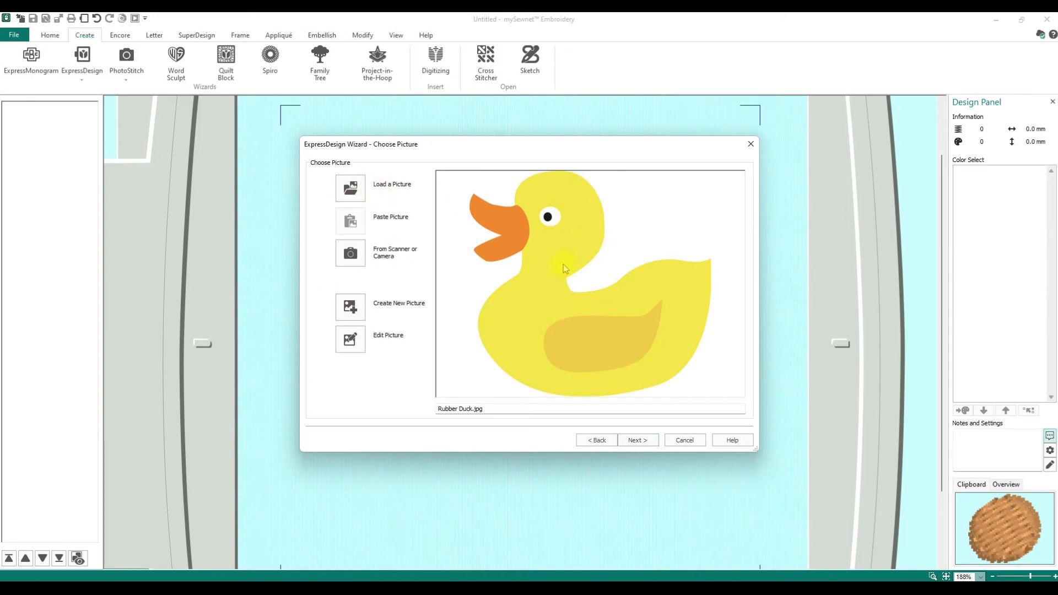
# Return to the design type choice, choose Create Express Trace, and keep Rubber Duck.jpg unrotated with its full crop area.
pyautogui.click(638, 441)
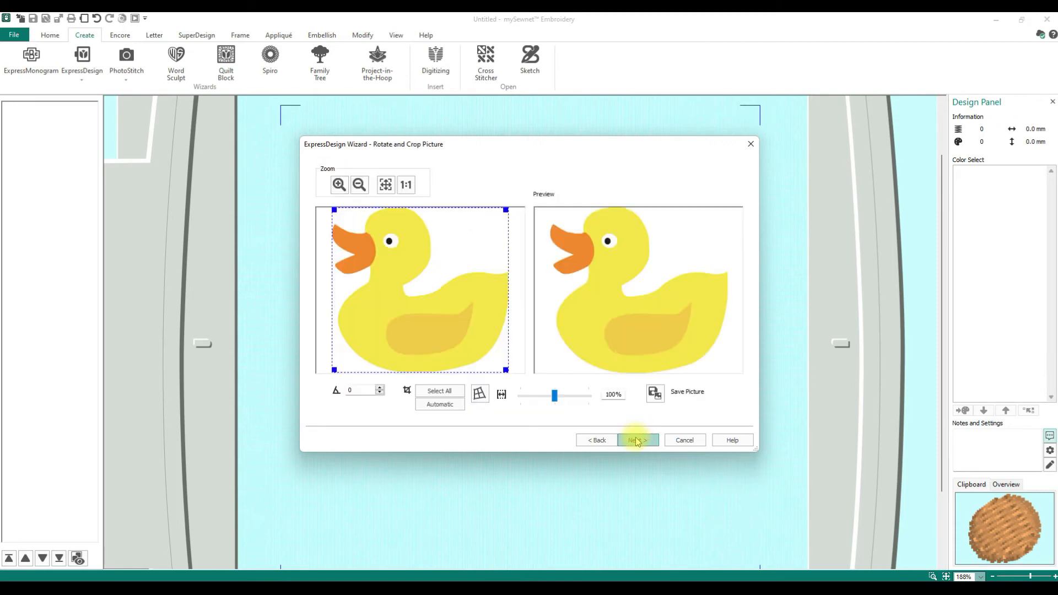
pyautogui.click(584, 439)
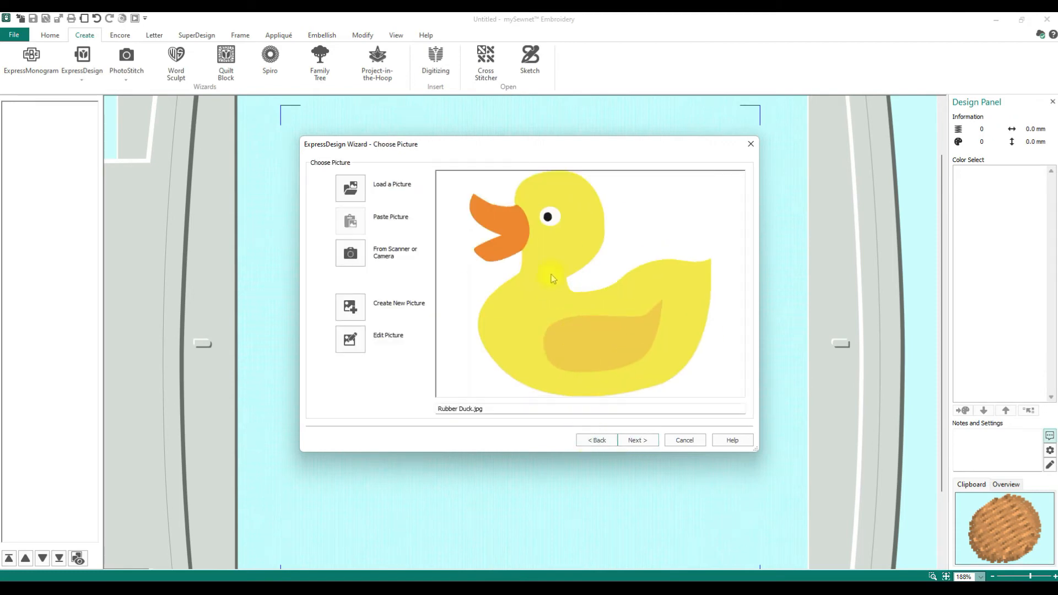
pyautogui.click(601, 441)
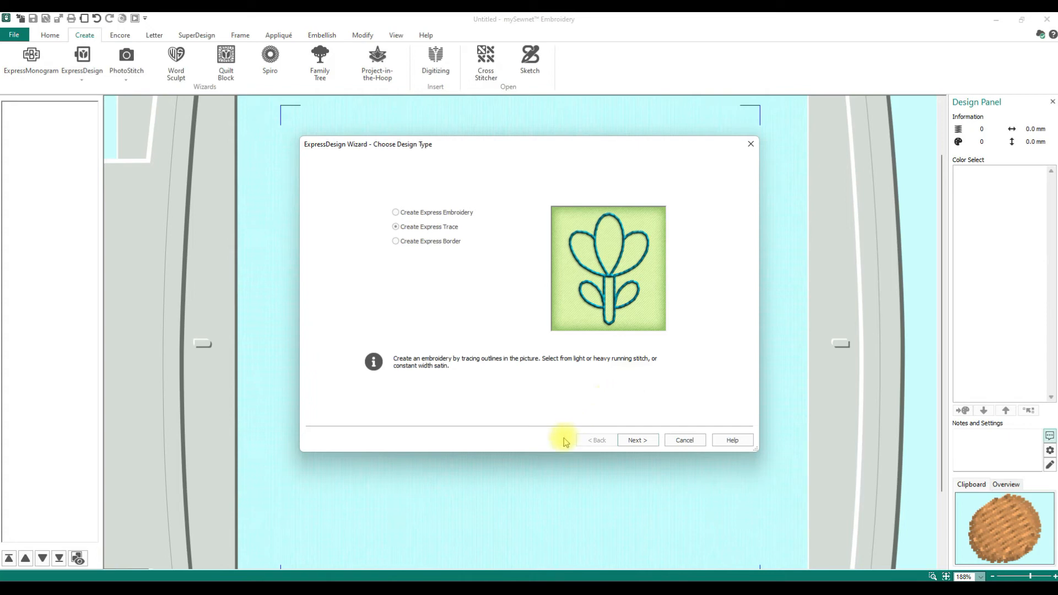
pyautogui.click(421, 231)
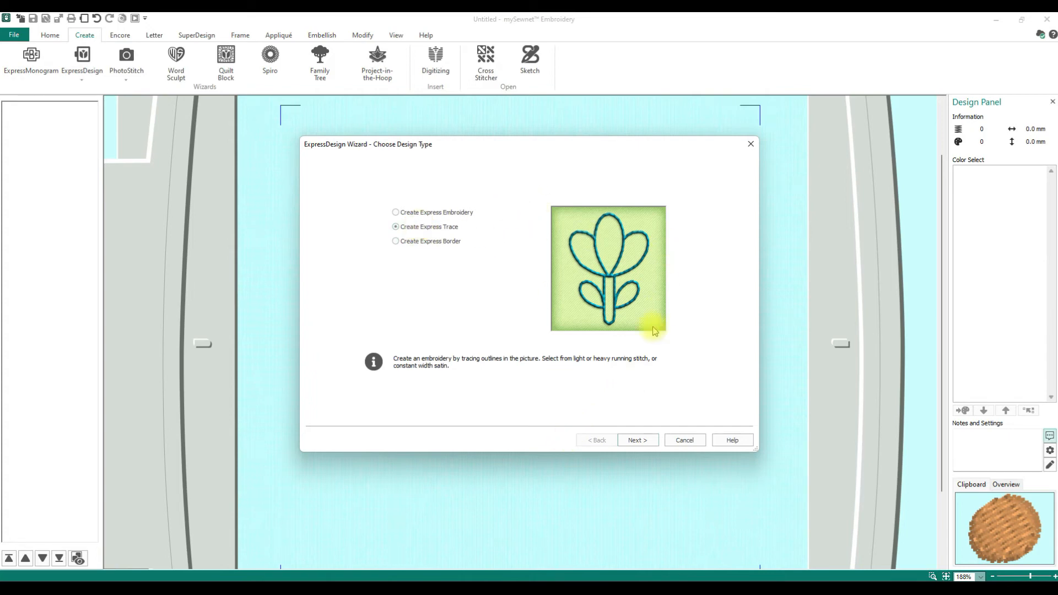
pyautogui.click(635, 441)
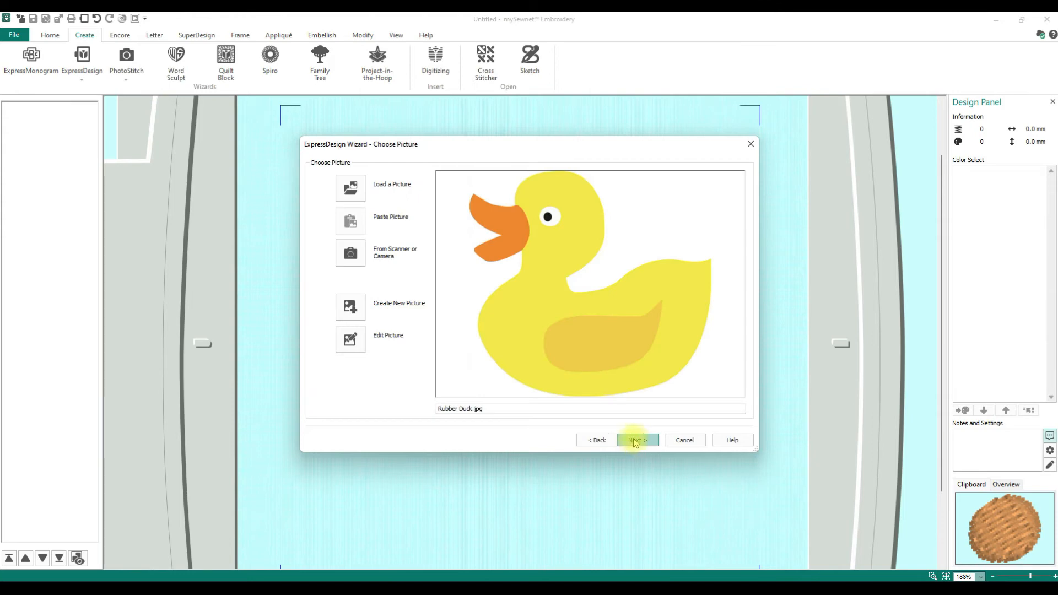
pyautogui.click(636, 440)
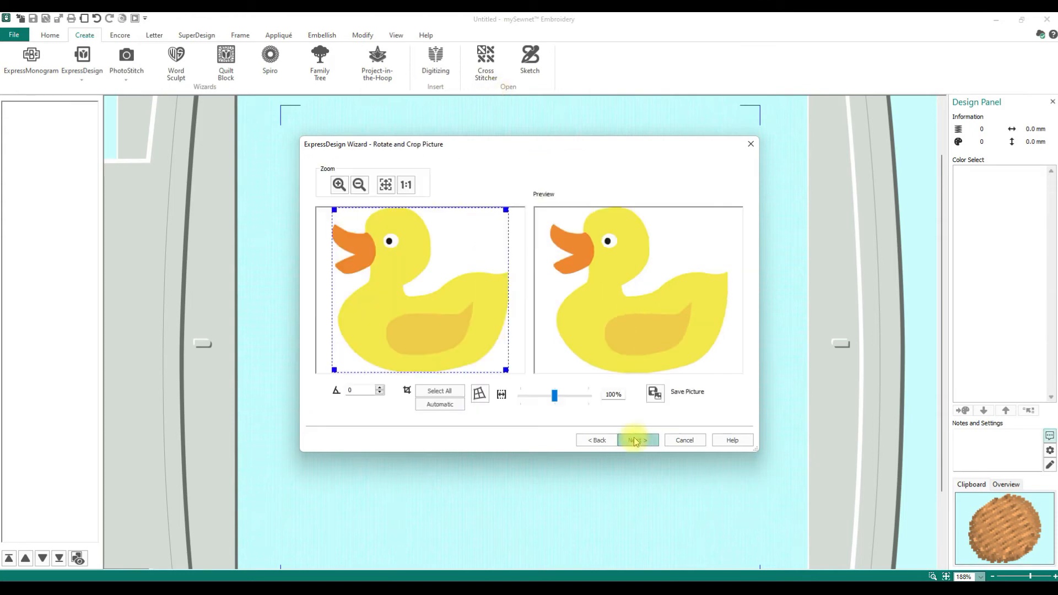
pyautogui.click(635, 440)
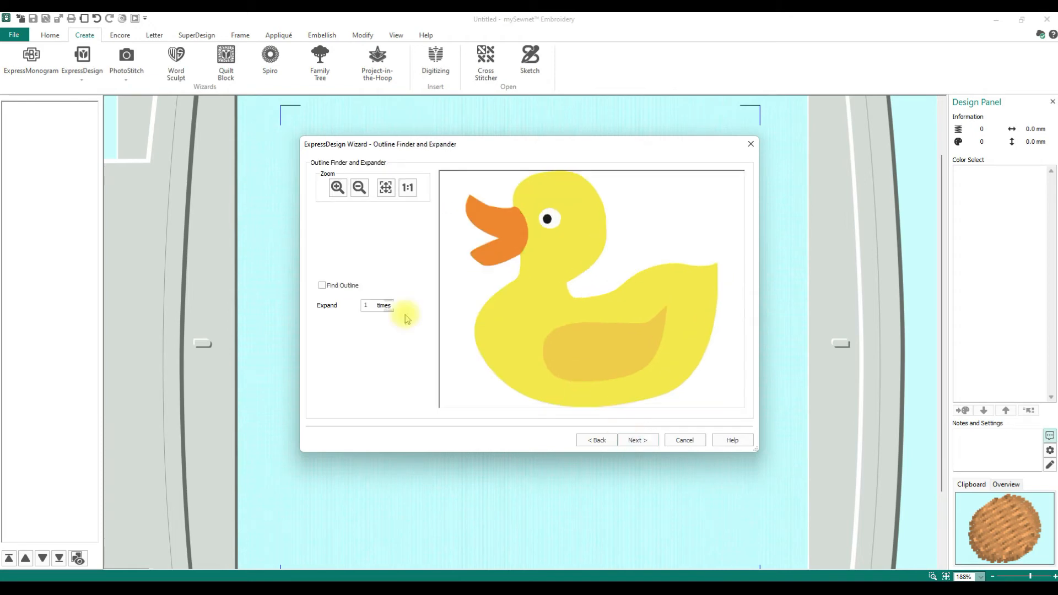
# Turn on Find Outline for the duck picture, try an expansion of 5, and set it back to 1.
pyautogui.click(322, 285)
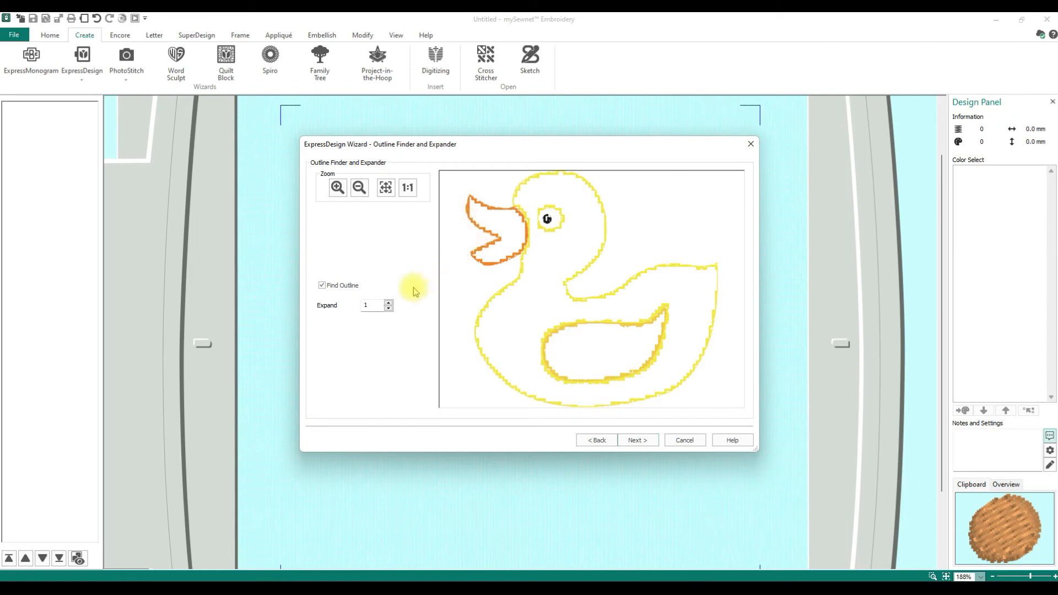
pyautogui.click(389, 303)
pyautogui.click(389, 303)
pyautogui.click(389, 304)
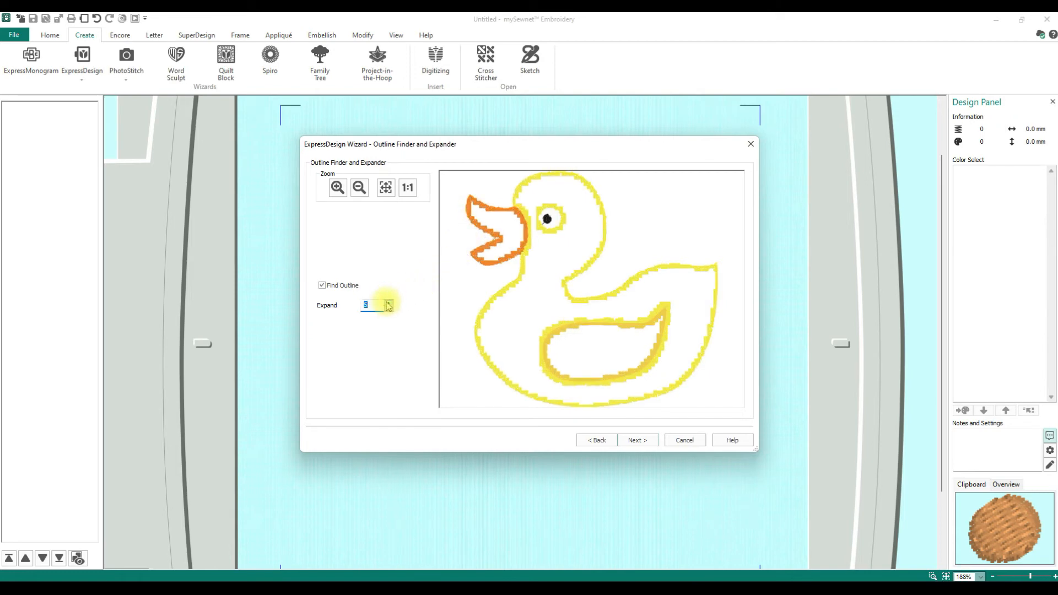
pyautogui.click(389, 309)
pyautogui.click(390, 309)
pyautogui.click(390, 309)
pyautogui.click(389, 309)
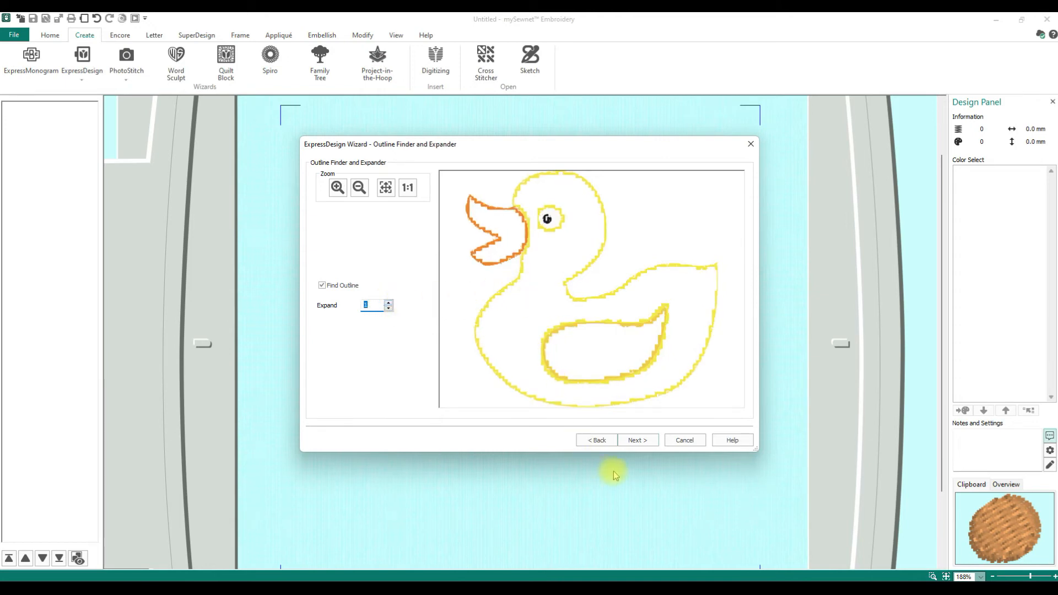
pyautogui.click(644, 440)
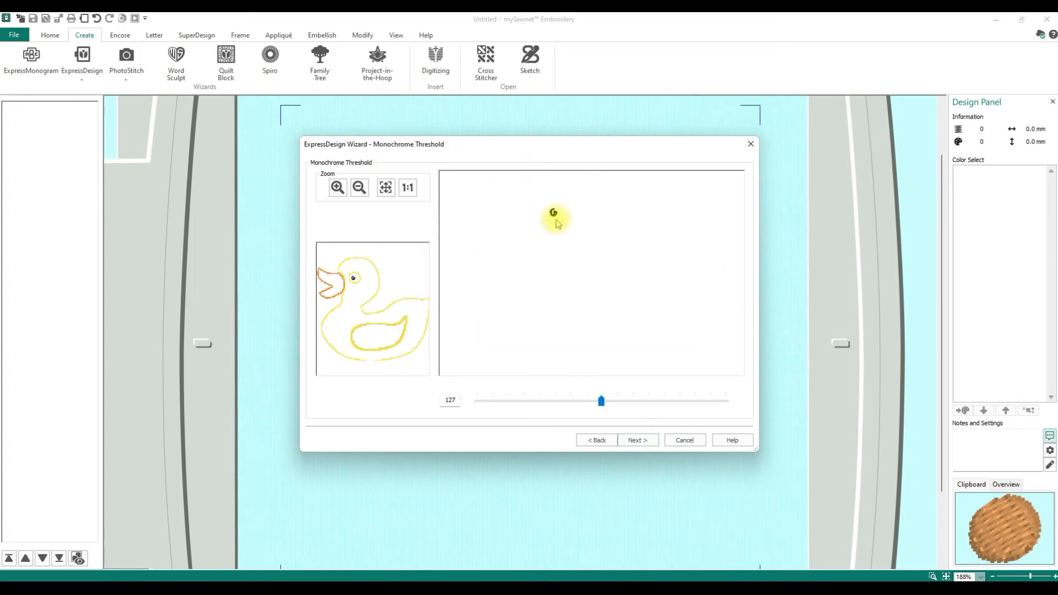
# Set the duck's monochrome threshold to 248 and generate its trace fitted to the 120 x 120 mm hoop.
pyautogui.click(601, 403)
pyautogui.moveTo(610, 404); pyautogui.dragTo(719, 404)
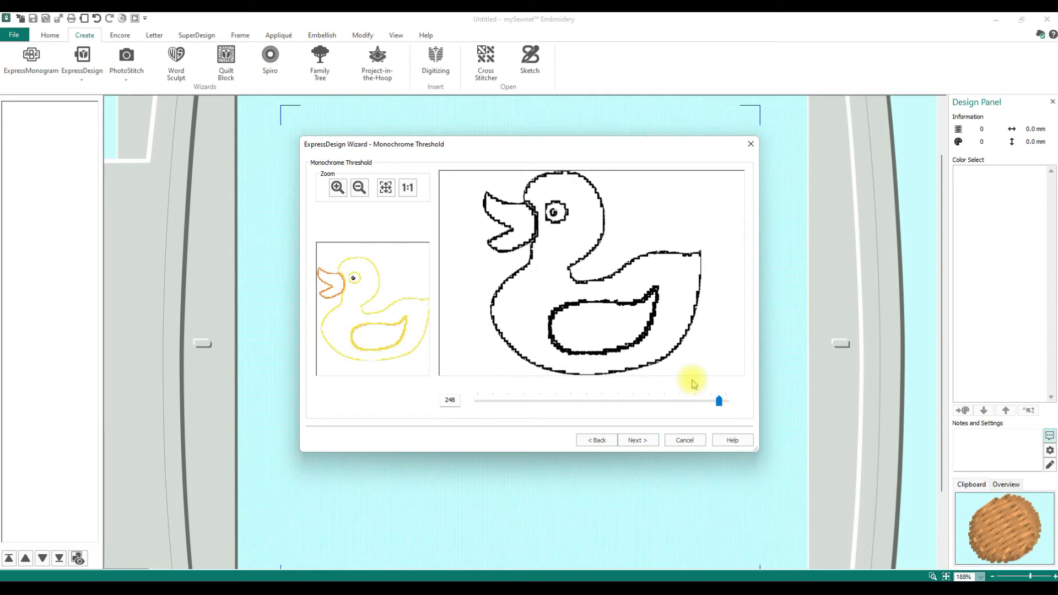
pyautogui.click(634, 441)
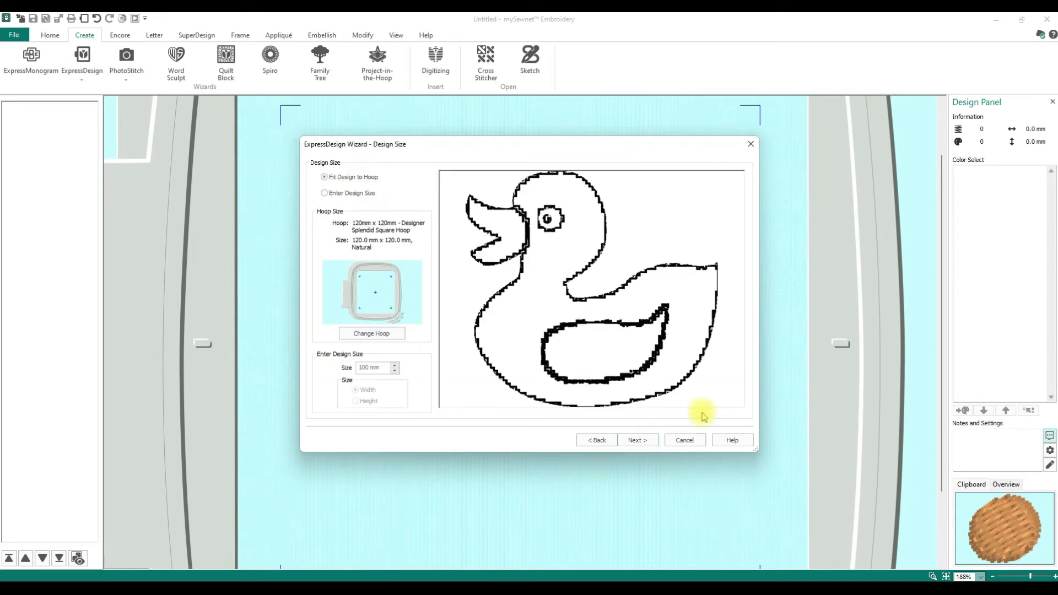
pyautogui.click(637, 446)
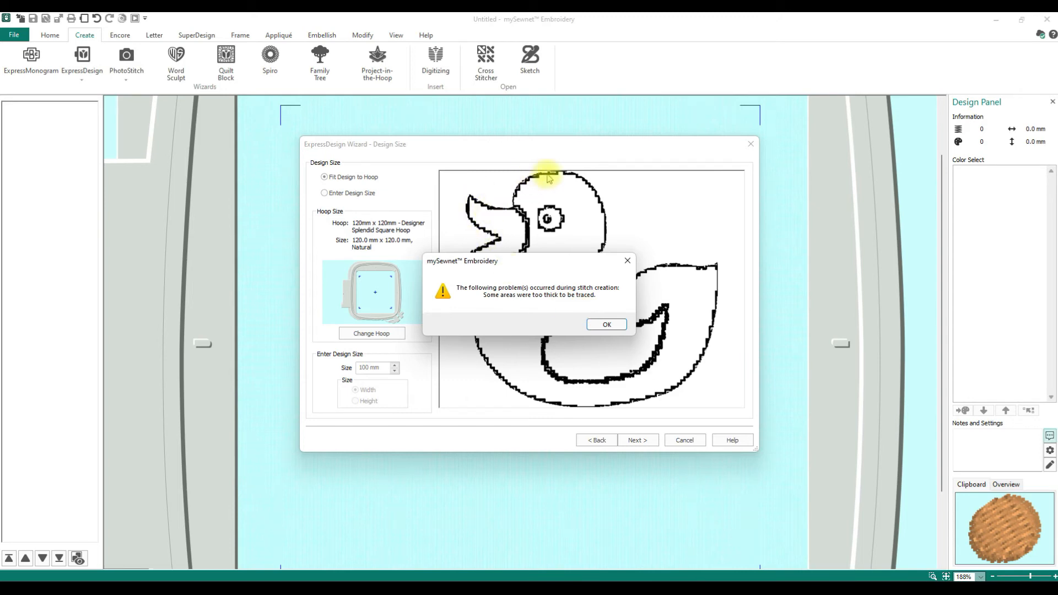
pyautogui.click(606, 324)
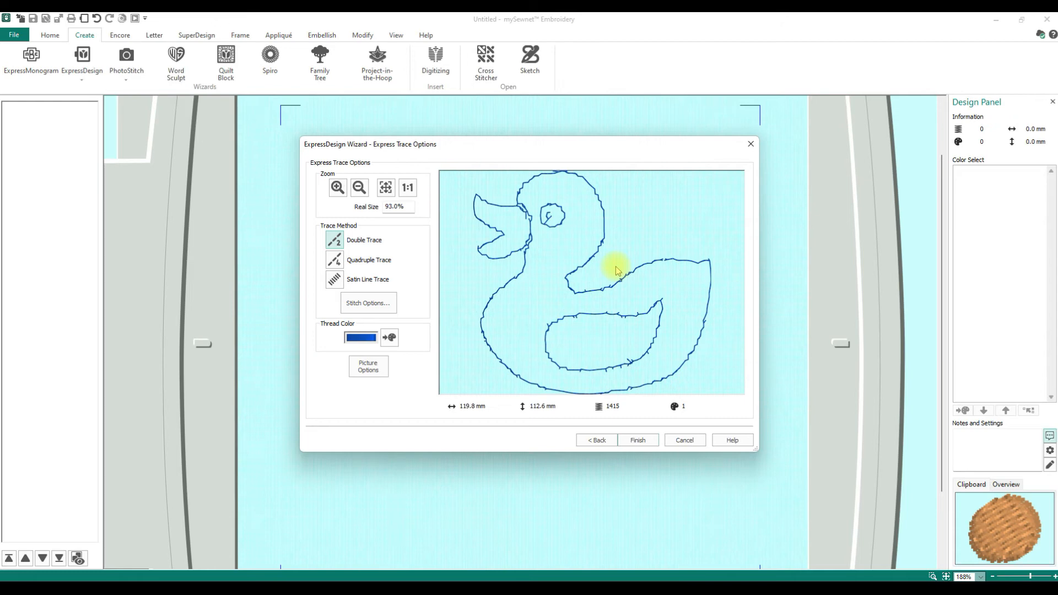
# Go back to the picture choice and replace the duck with Motif Flower.png from the sample Digitizing Pics folder.
pyautogui.click(588, 445)
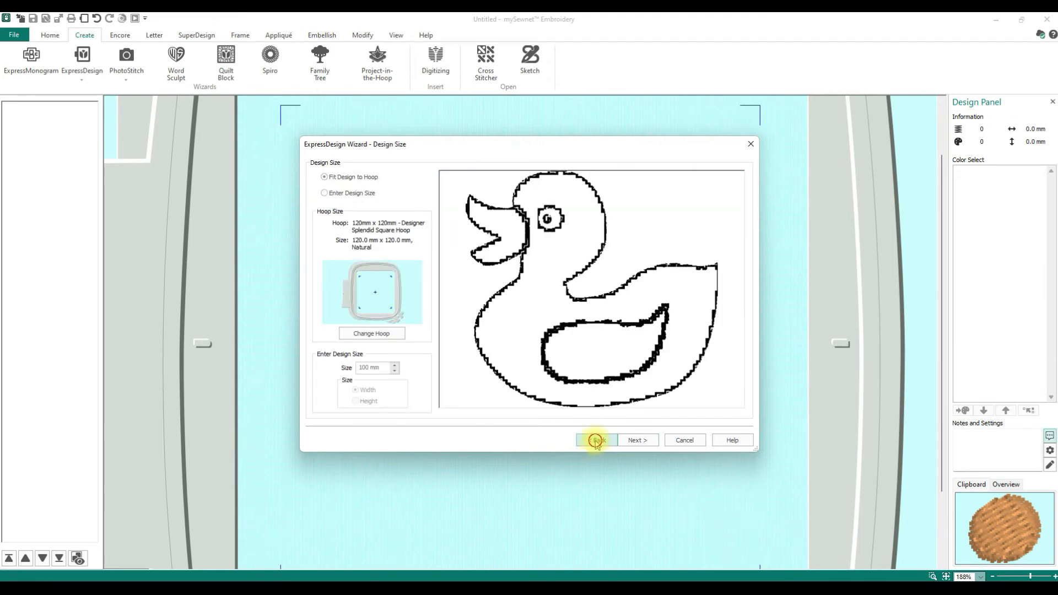
pyautogui.click(595, 446)
pyautogui.click(595, 446)
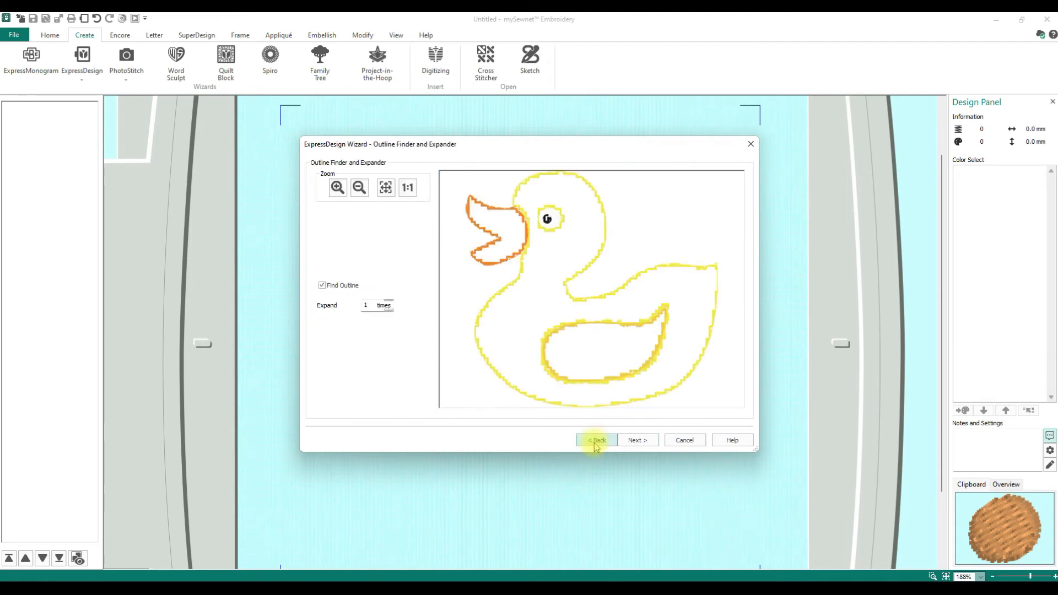
pyautogui.click(595, 446)
pyautogui.click(596, 445)
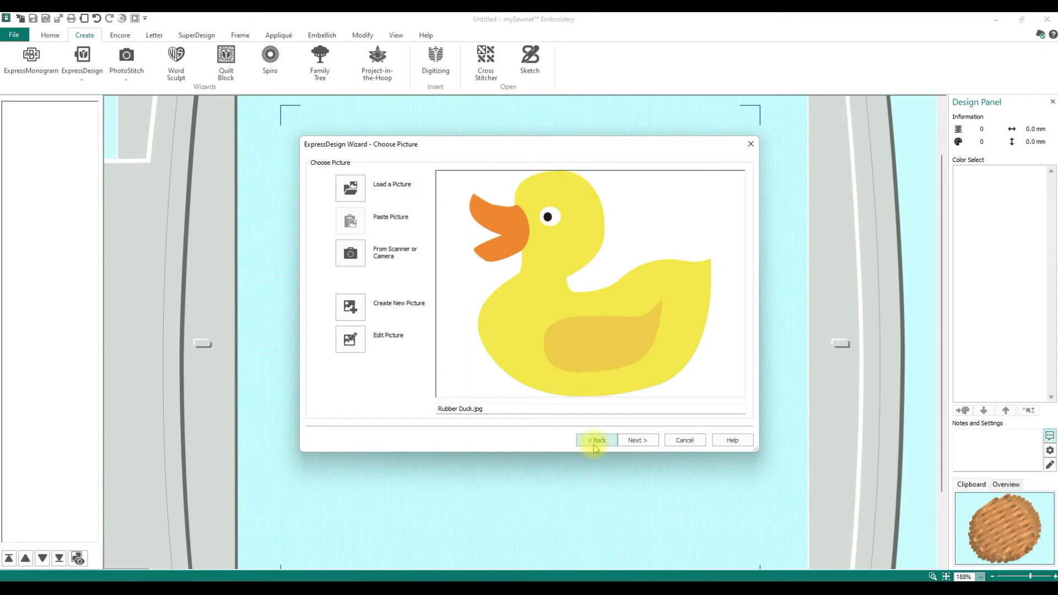
pyautogui.click(351, 188)
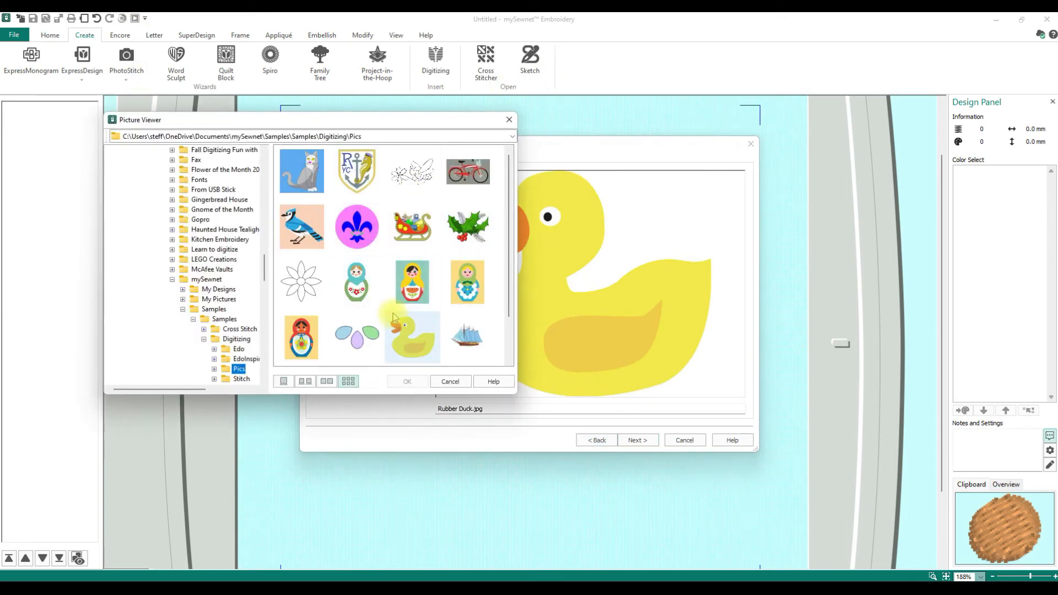
pyautogui.click(322, 292)
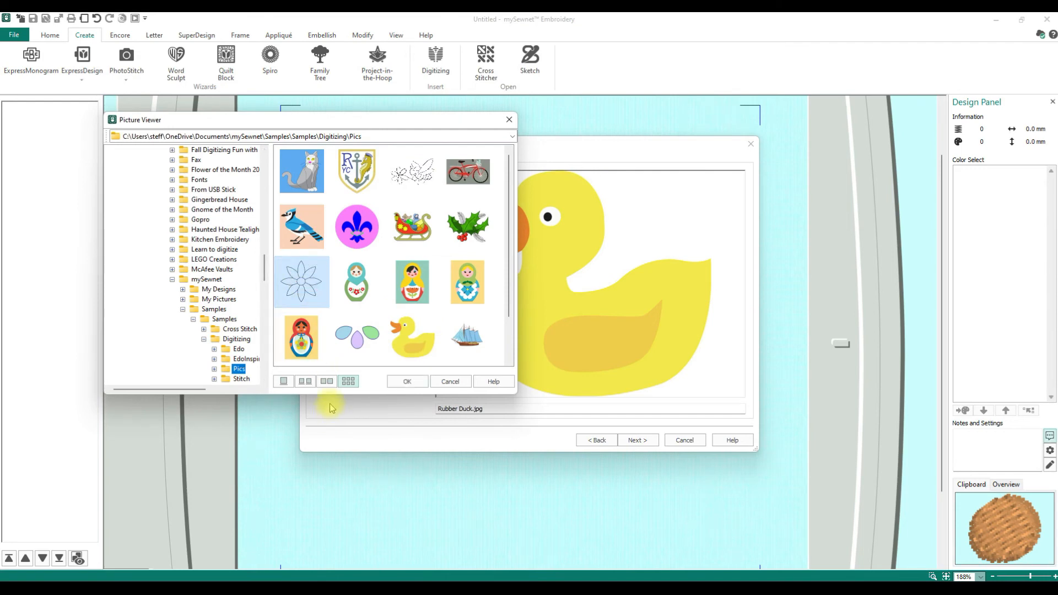
pyautogui.click(414, 382)
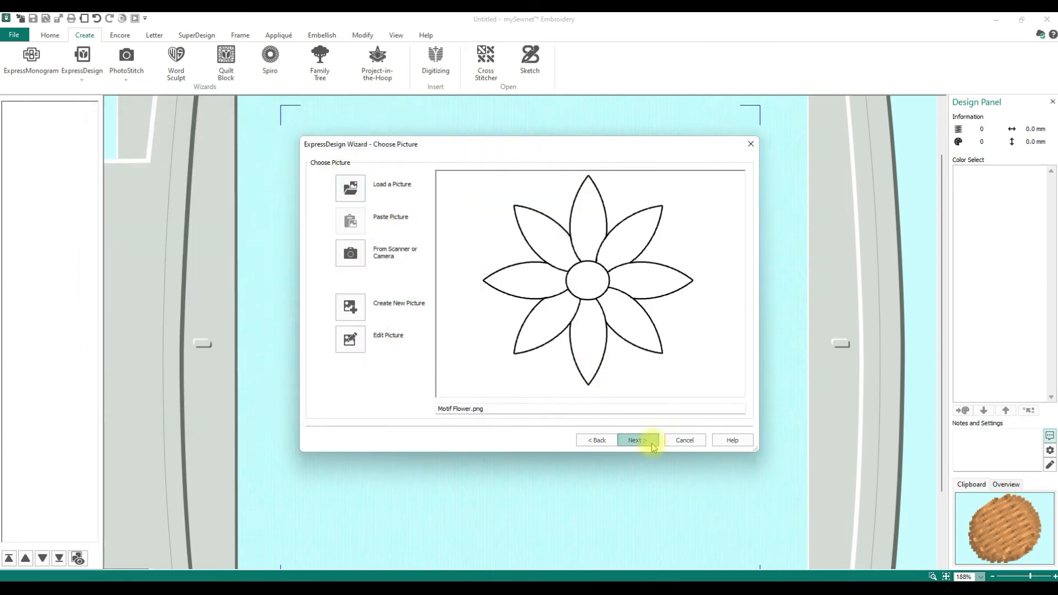
# Crop the flower picture slightly tighter from its lower-right corner and accept the crop.
pyautogui.click(652, 442)
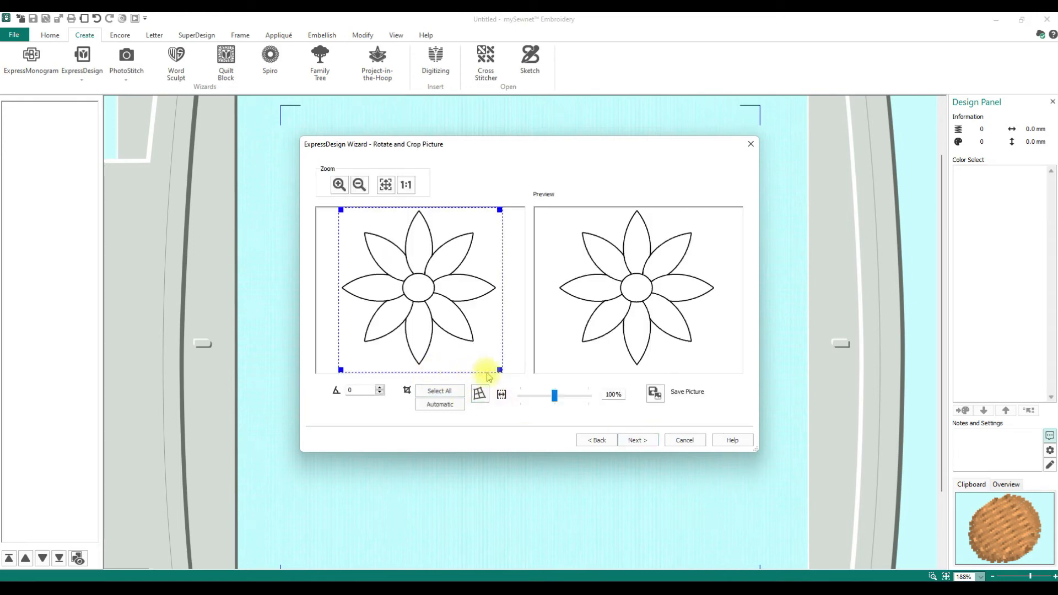
pyautogui.moveTo(499, 368); pyautogui.dragTo(498, 366)
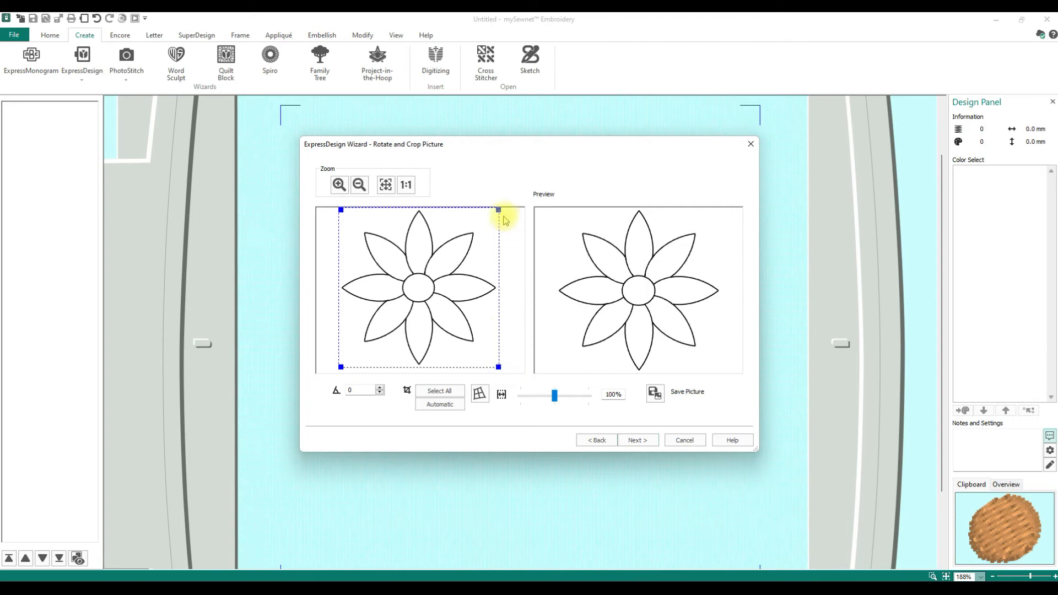
pyautogui.click(647, 445)
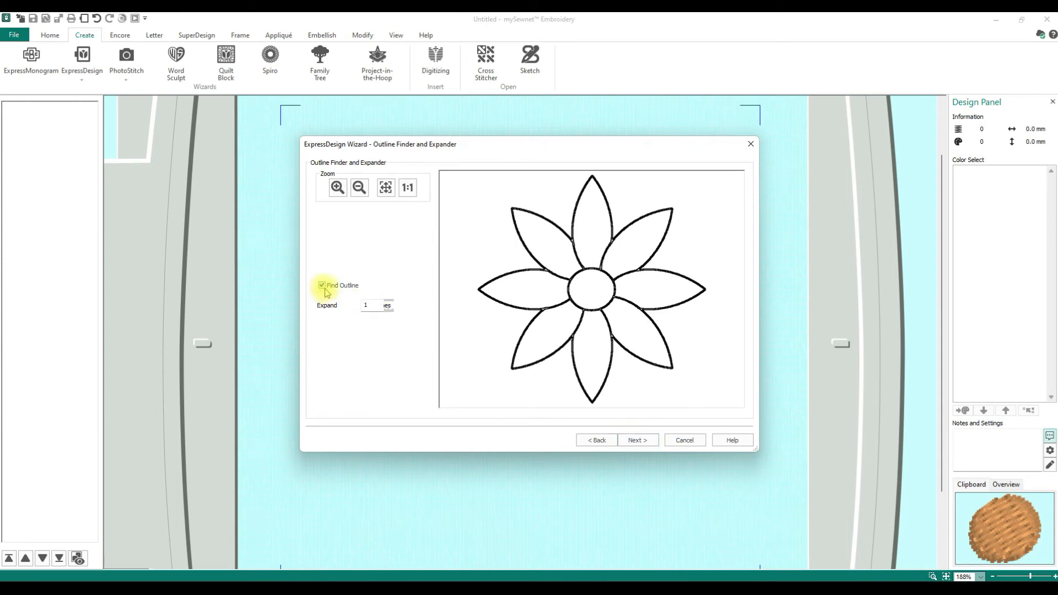
# Set the flower's outline expansion to 2 and generate the trace with threshold 127, fitted to the 120 x 120 mm hoop.
pyautogui.click(389, 302)
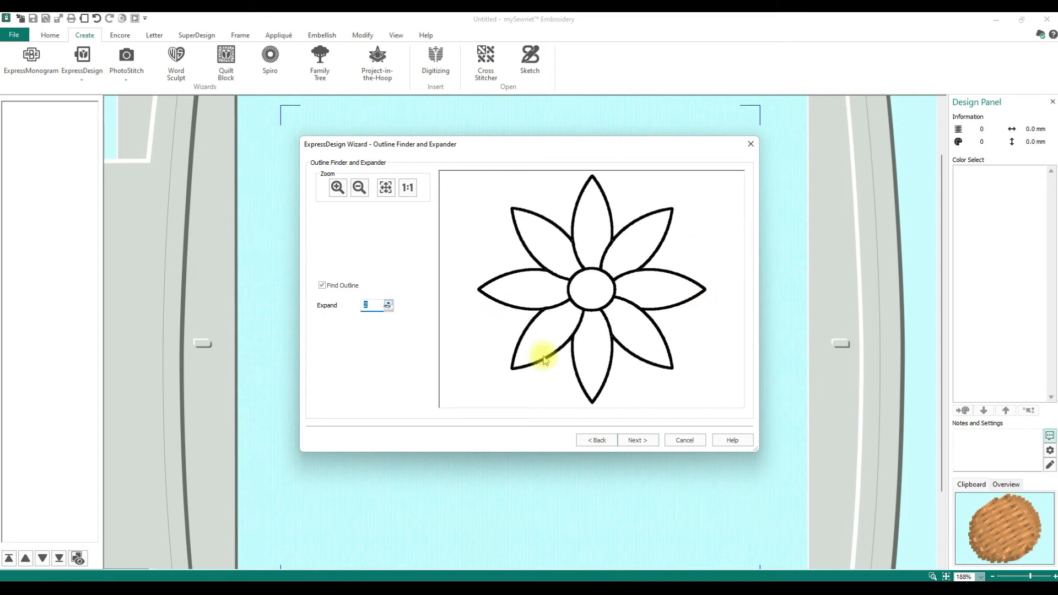
pyautogui.click(634, 444)
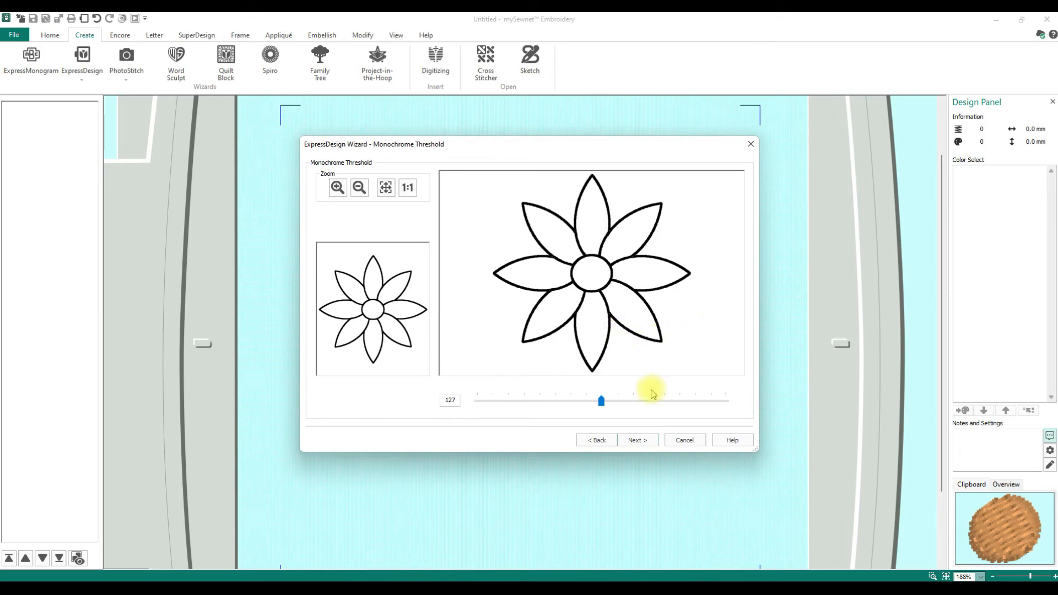
pyautogui.click(650, 441)
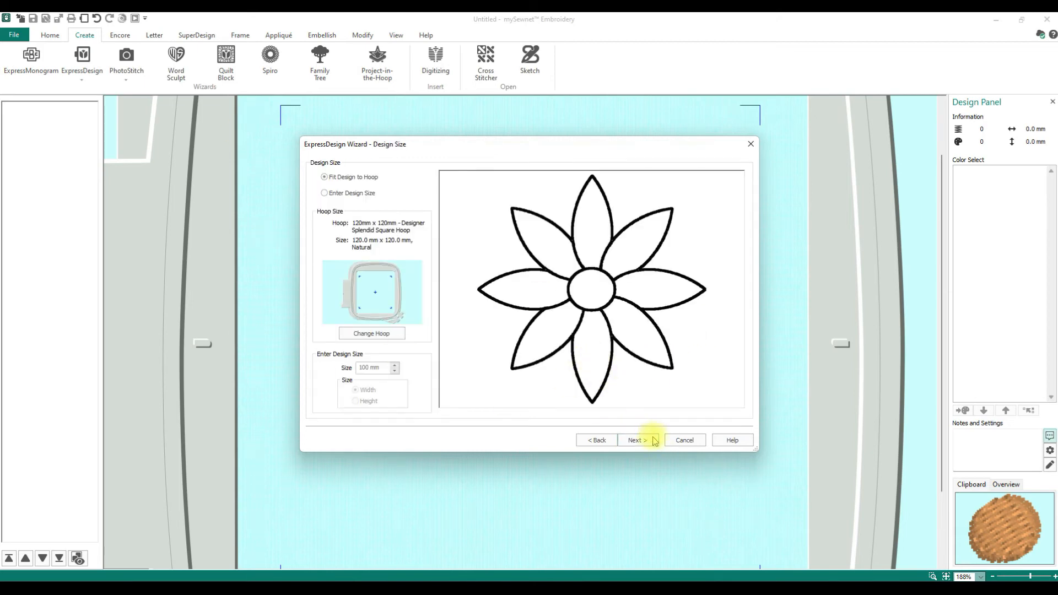
pyautogui.click(641, 443)
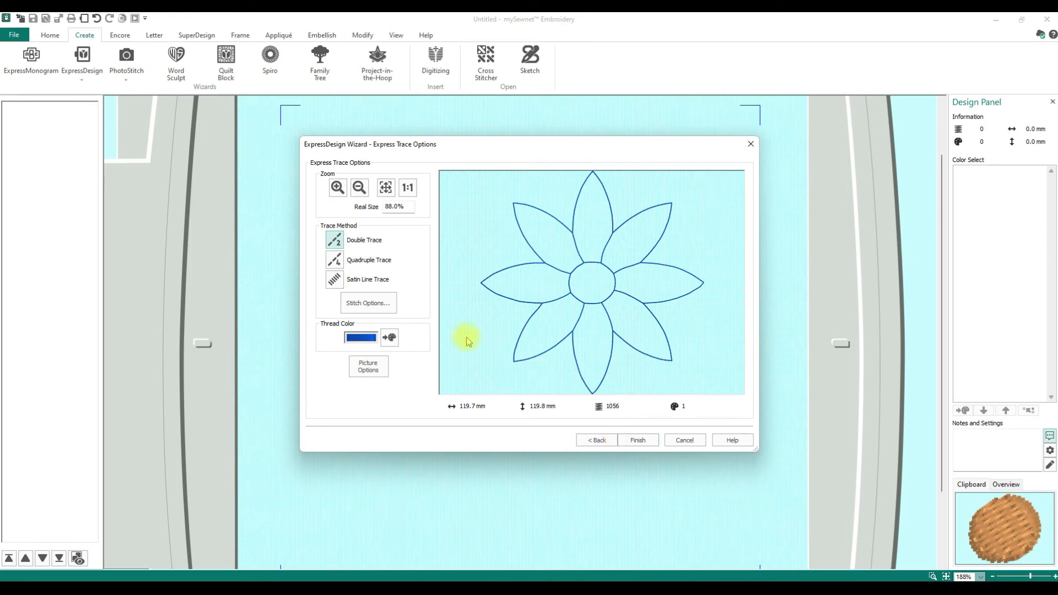
# Try Quadruple Trace and Satin Line Trace on the flower, giving the satin line a 3.0 mm width and density 2.
pyautogui.click(336, 267)
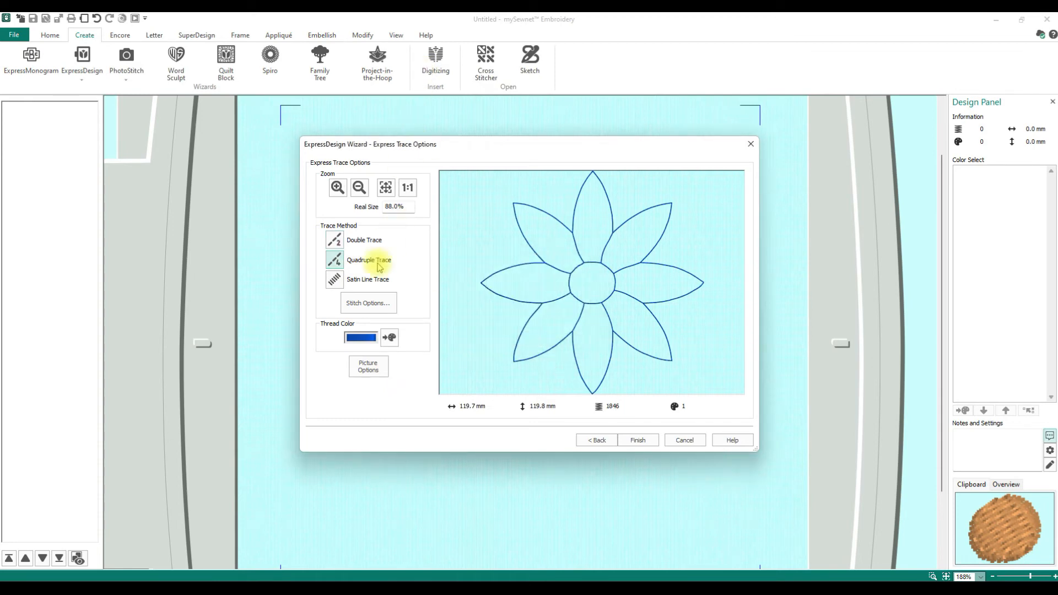
pyautogui.click(340, 285)
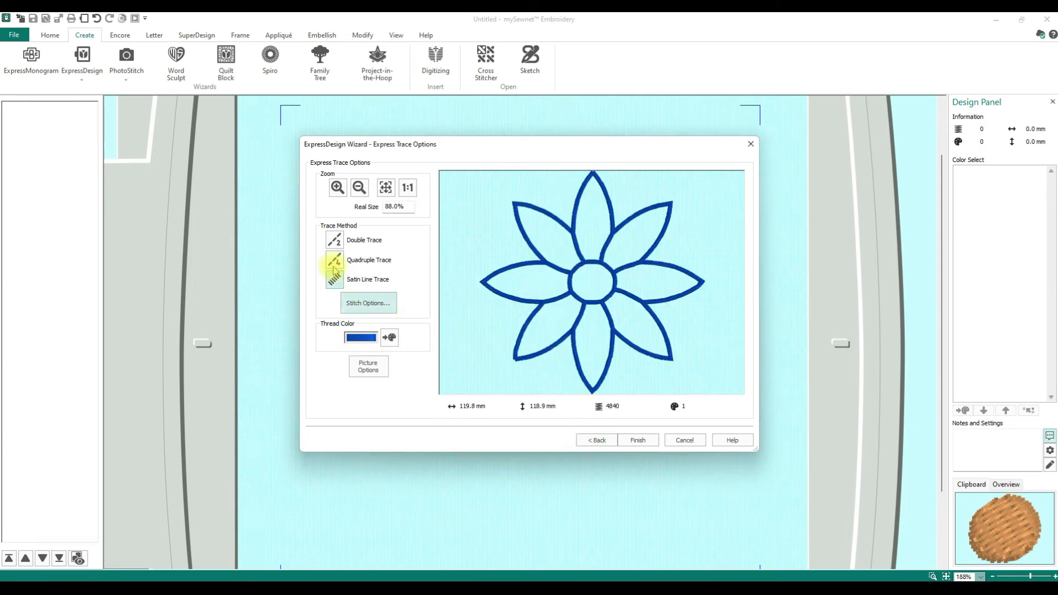
pyautogui.click(367, 302)
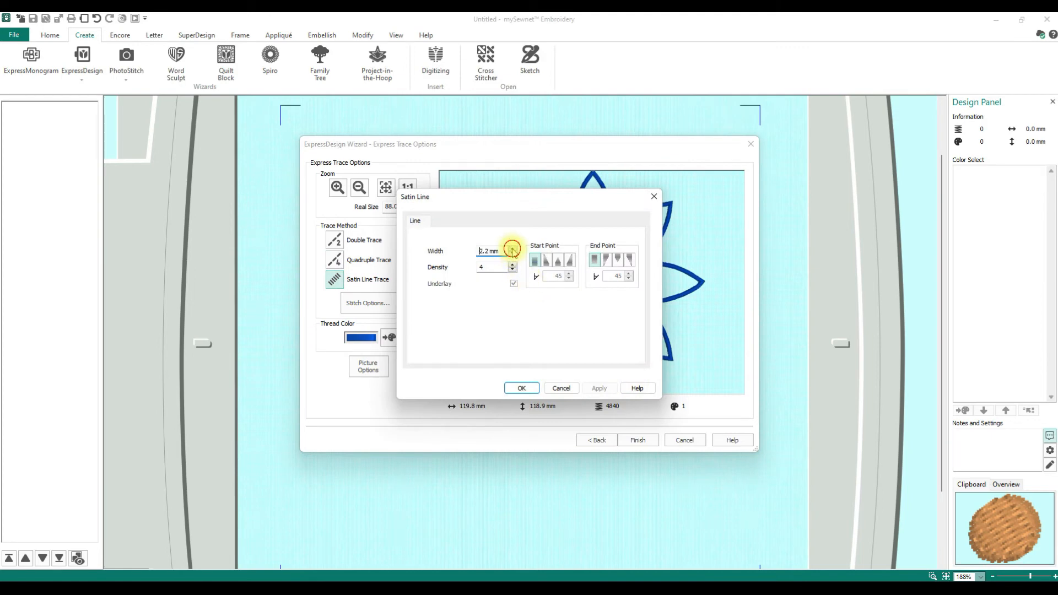
pyautogui.click(513, 249)
pyautogui.click(513, 249)
pyautogui.click(512, 269)
pyautogui.click(512, 270)
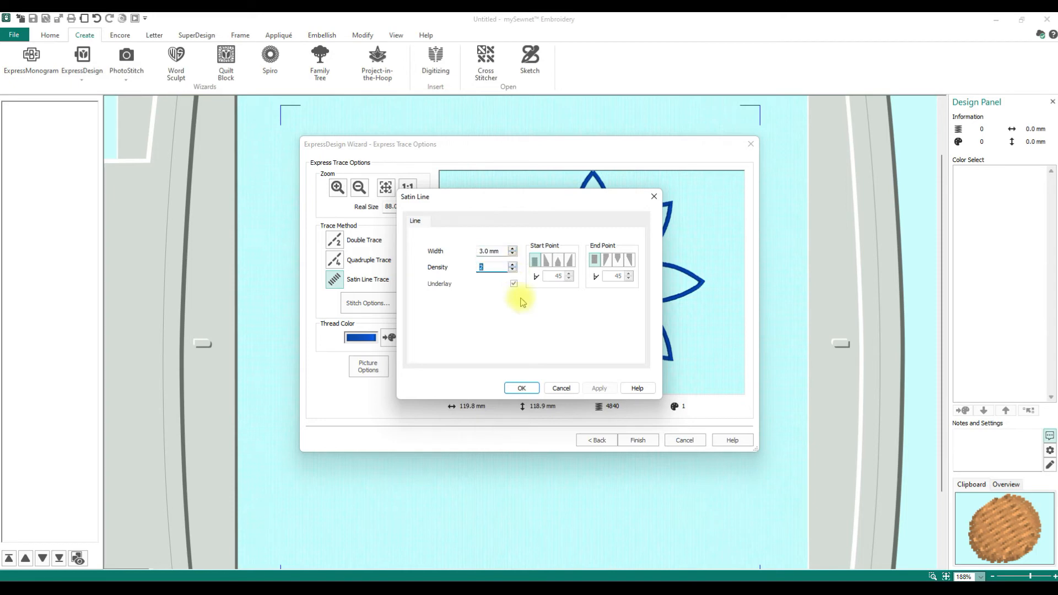
pyautogui.click(521, 389)
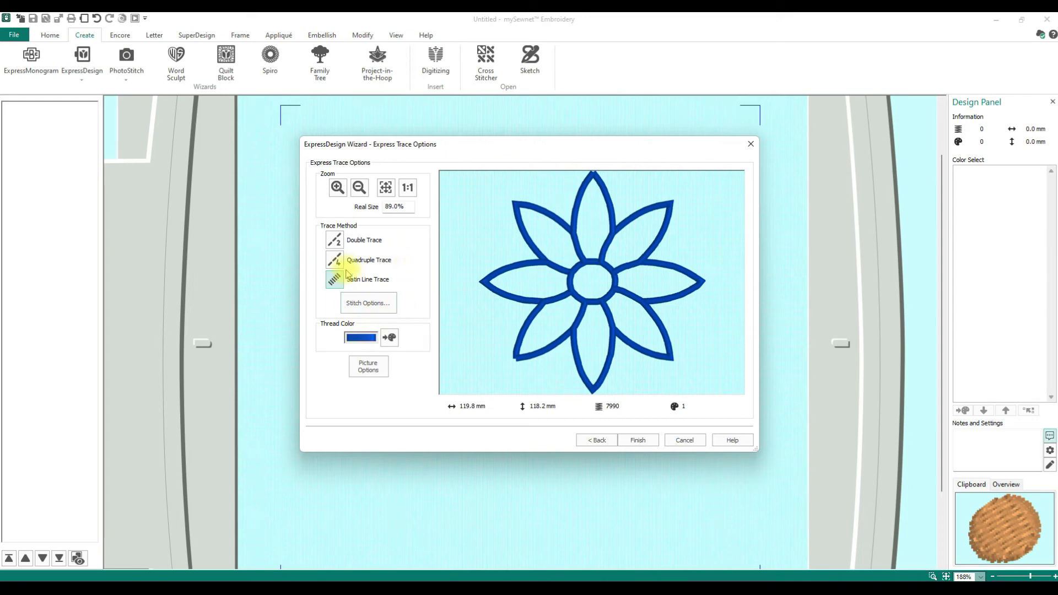
# Switch the flower's trace method back to Quadruple Trace and return to the picture choice.
pyautogui.click(337, 261)
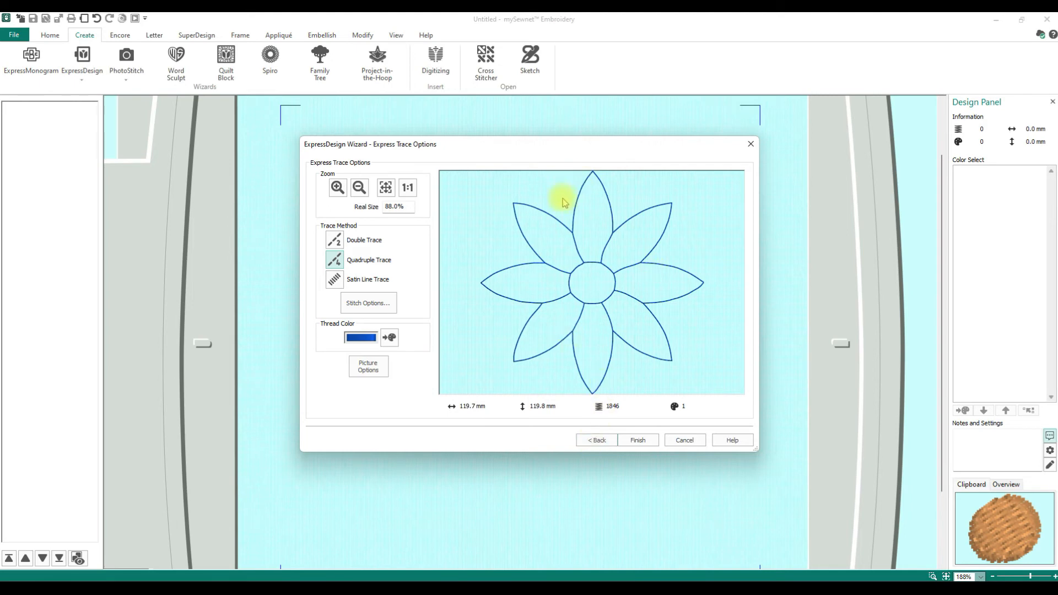
pyautogui.click(589, 441)
pyautogui.click(588, 441)
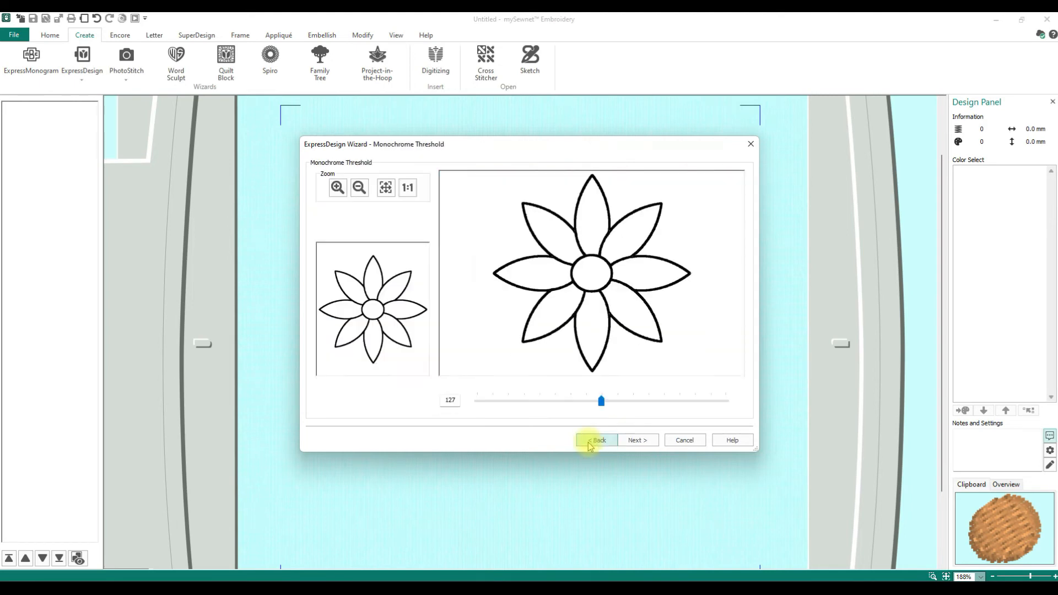
pyautogui.click(589, 441)
pyautogui.click(588, 441)
pyautogui.click(589, 441)
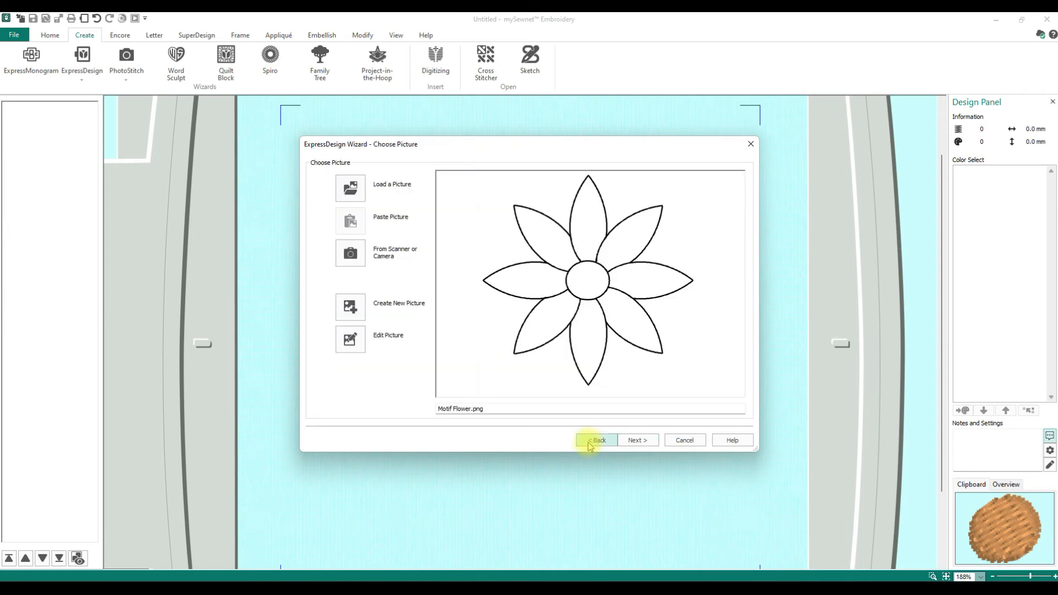
# Load Bicycle.png from the sample Digitizing Pics folder and accept it uncropped, with Find Outline on and expansion 2.
pyautogui.click(351, 185)
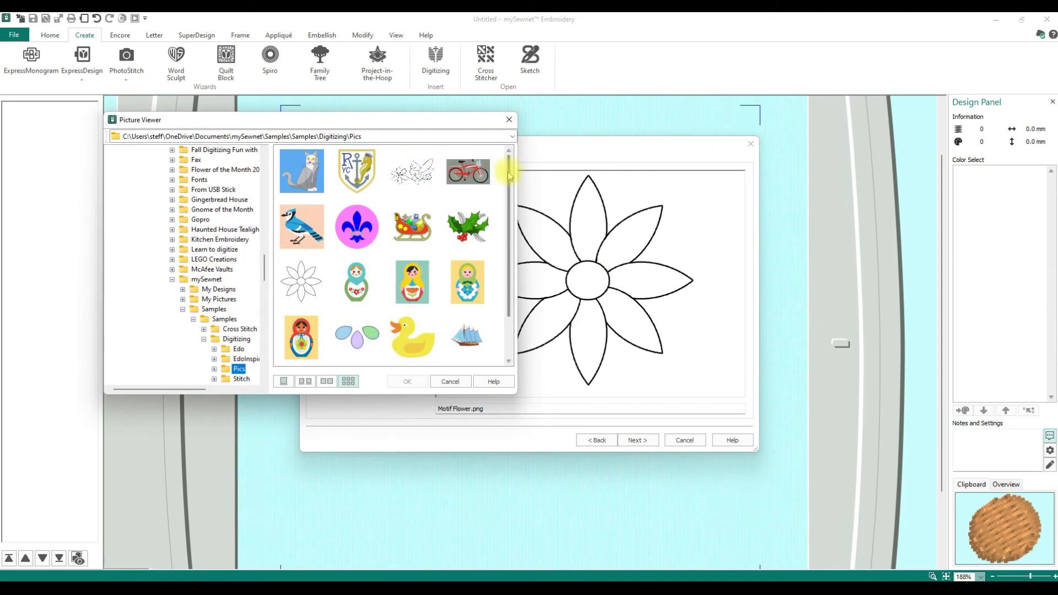
pyautogui.click(484, 180)
pyautogui.click(409, 386)
pyautogui.click(636, 439)
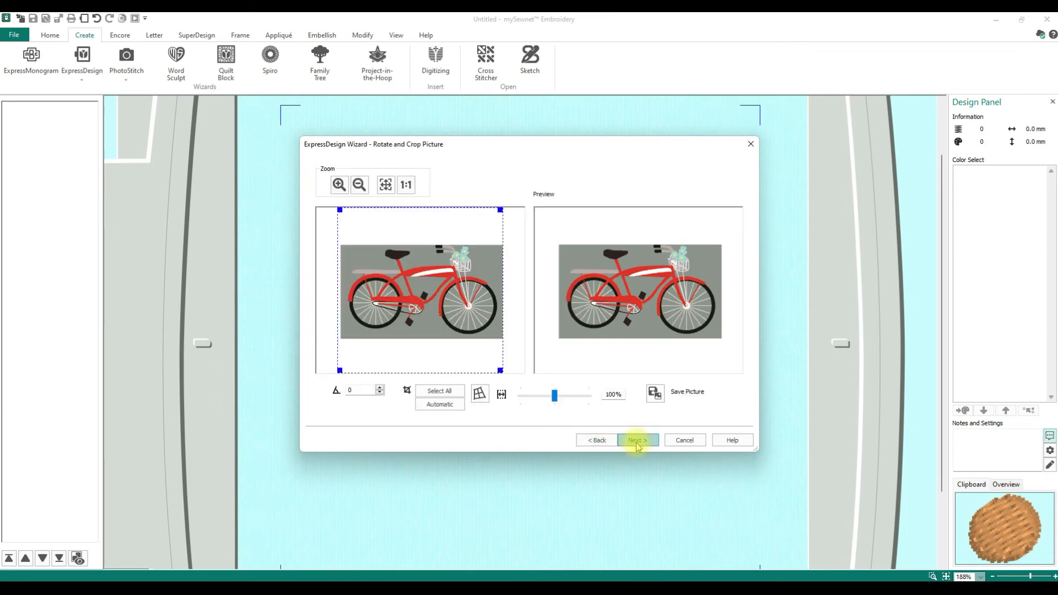
pyautogui.click(636, 441)
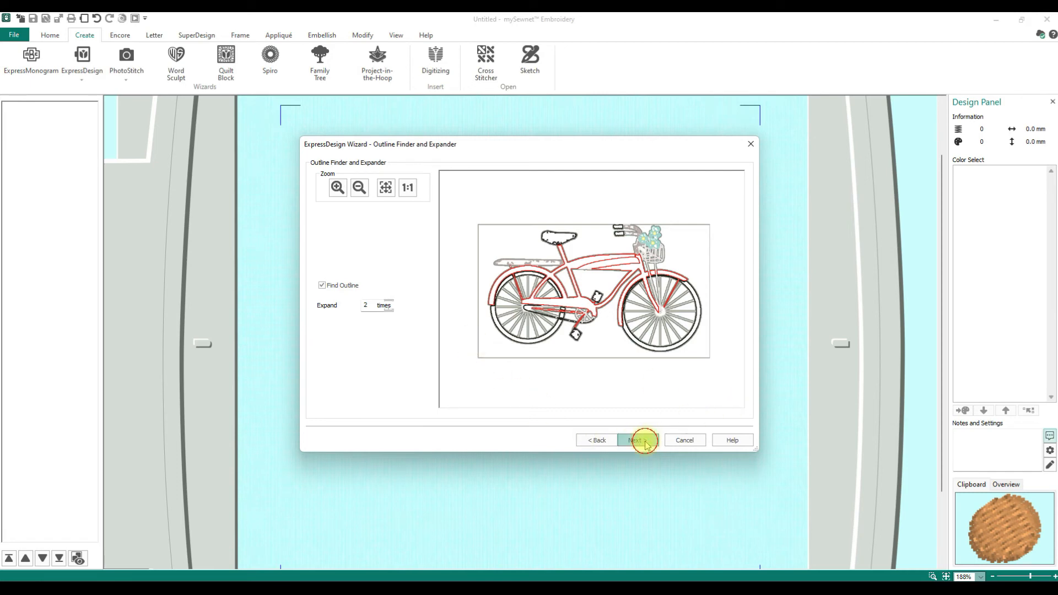
pyautogui.click(642, 440)
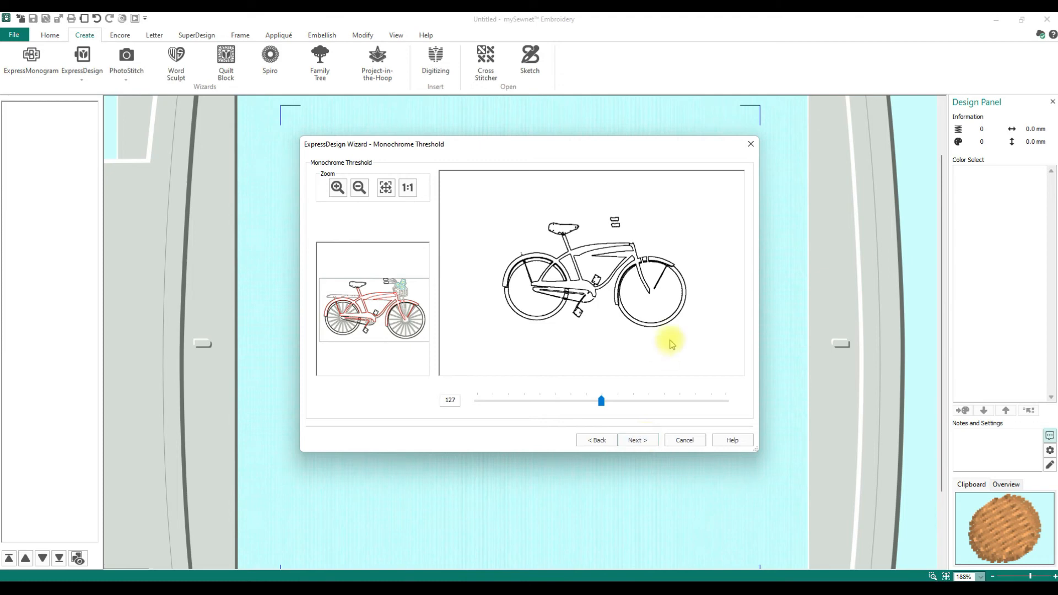
# Set the bicycle's monochrome threshold to 184 and generate the trace fitted to the 120 x 120 mm hoop.
pyautogui.click(601, 403)
pyautogui.moveTo(600, 403); pyautogui.dragTo(660, 405)
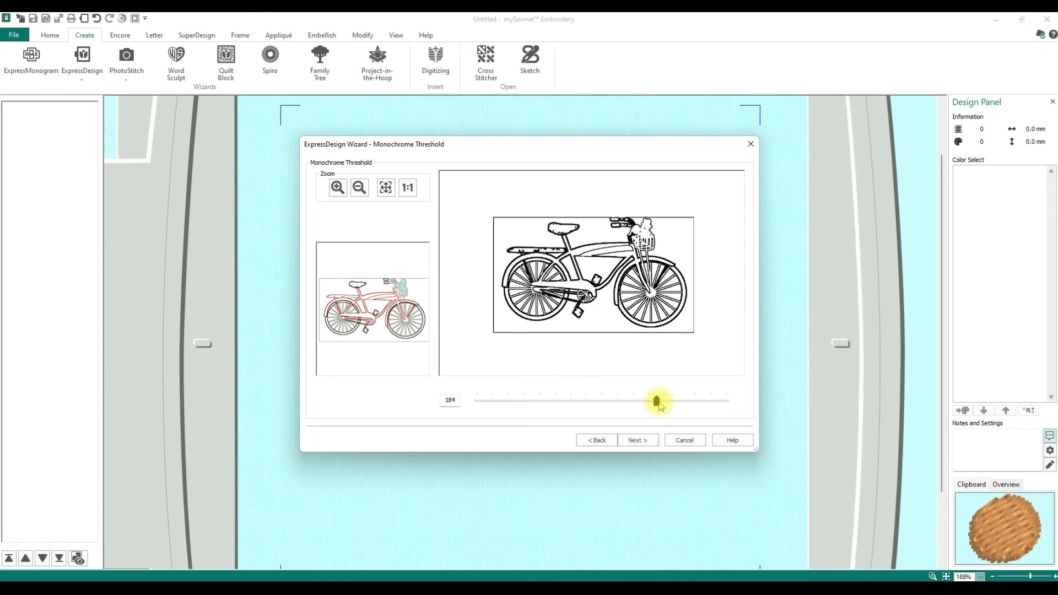
pyautogui.click(656, 441)
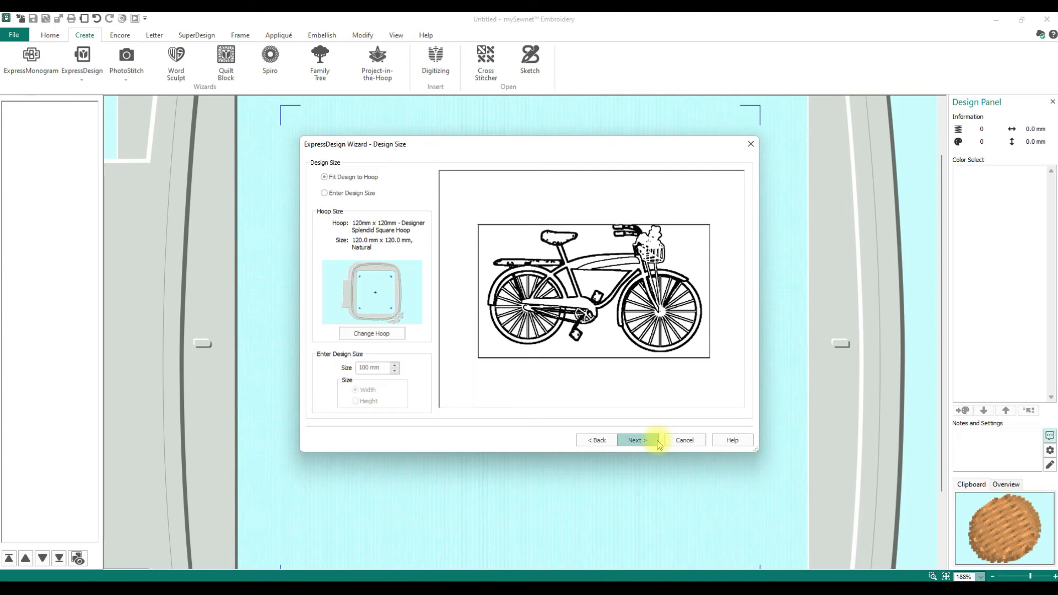
pyautogui.click(658, 441)
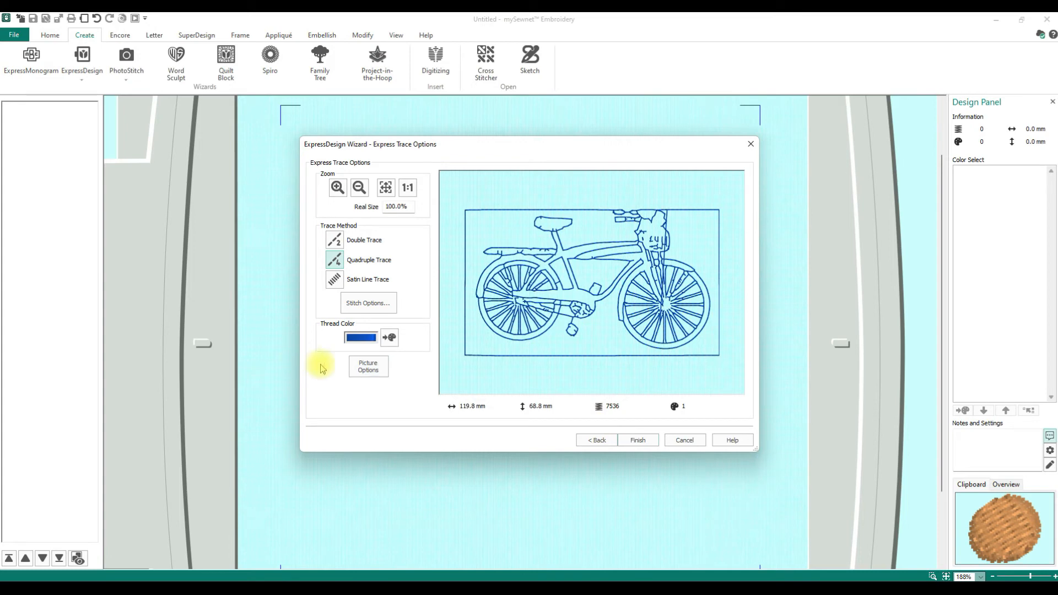
# Set the area sensitivity of the bicycle trace to High in the picture options.
pyautogui.click(368, 367)
pyautogui.click(477, 310)
pyautogui.click(485, 332)
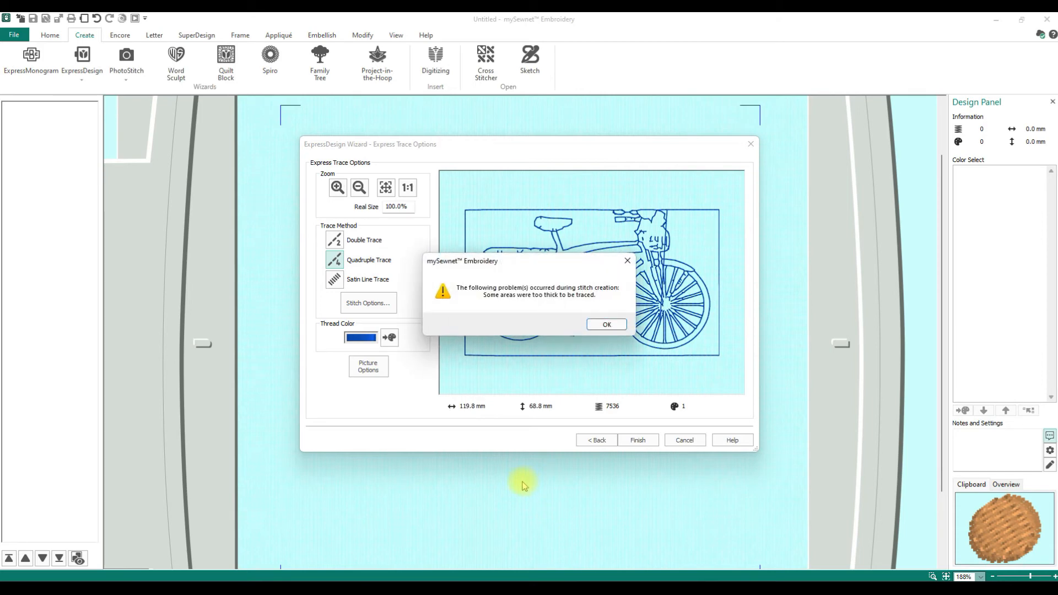
pyautogui.click(607, 325)
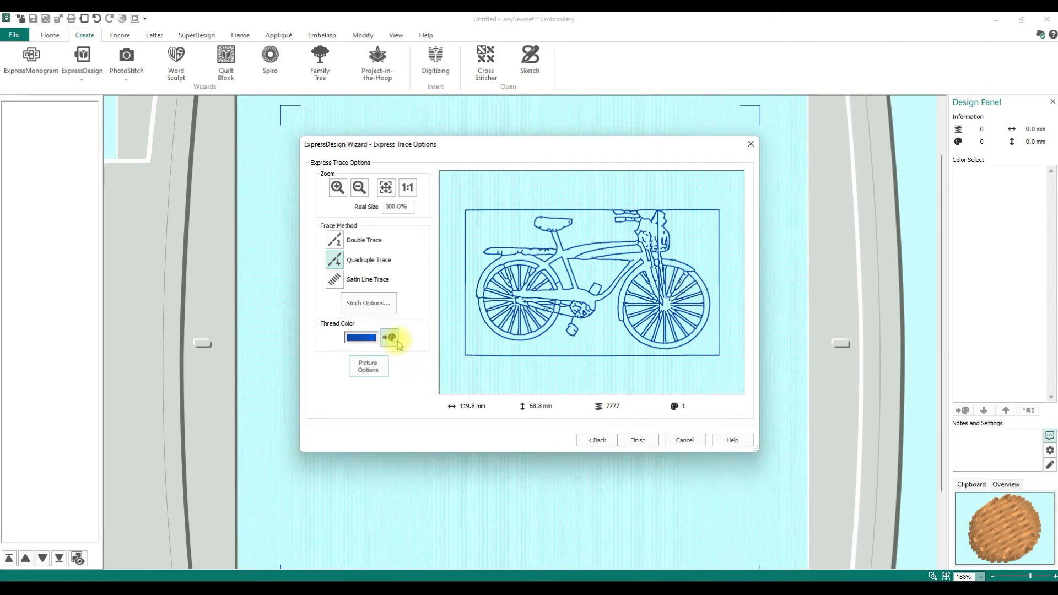
# Go back to the monochrome threshold, raise it to 223 and regenerate the bicycle trace for the same hoop.
pyautogui.click(592, 442)
pyautogui.click(593, 444)
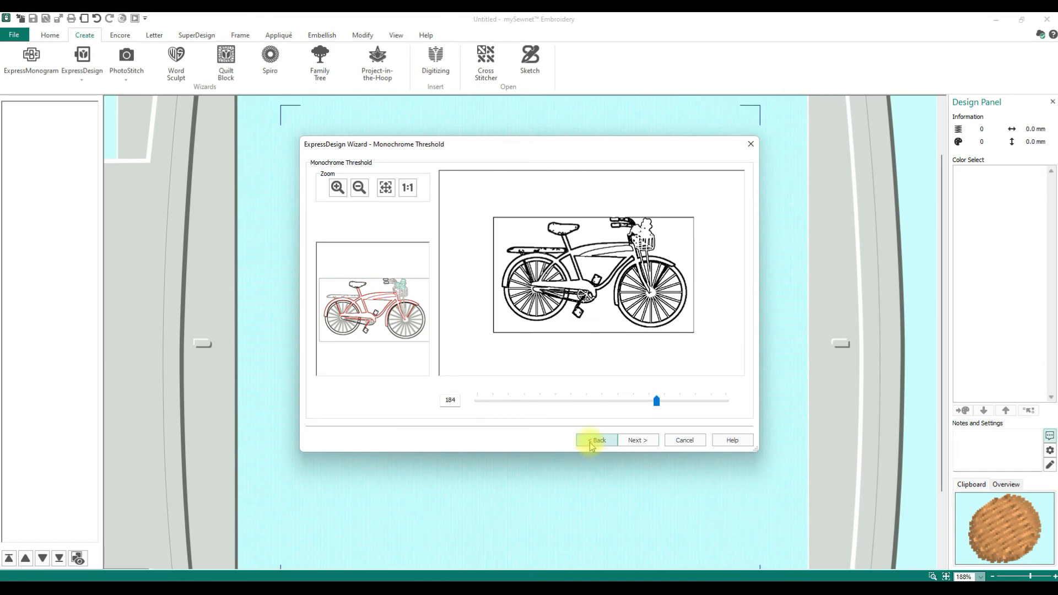
pyautogui.moveTo(656, 401); pyautogui.dragTo(694, 396)
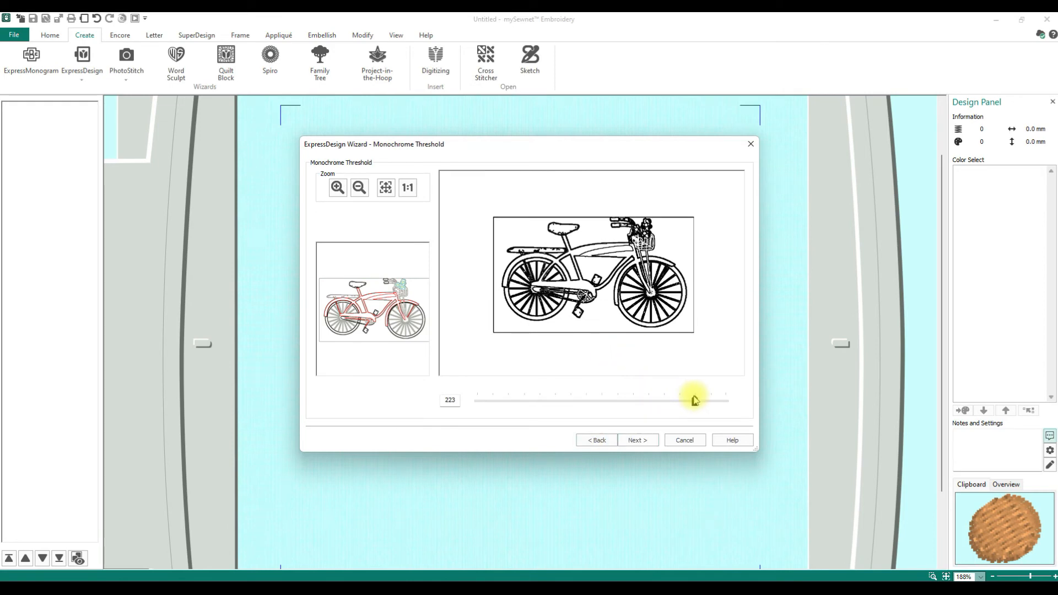
pyautogui.click(632, 440)
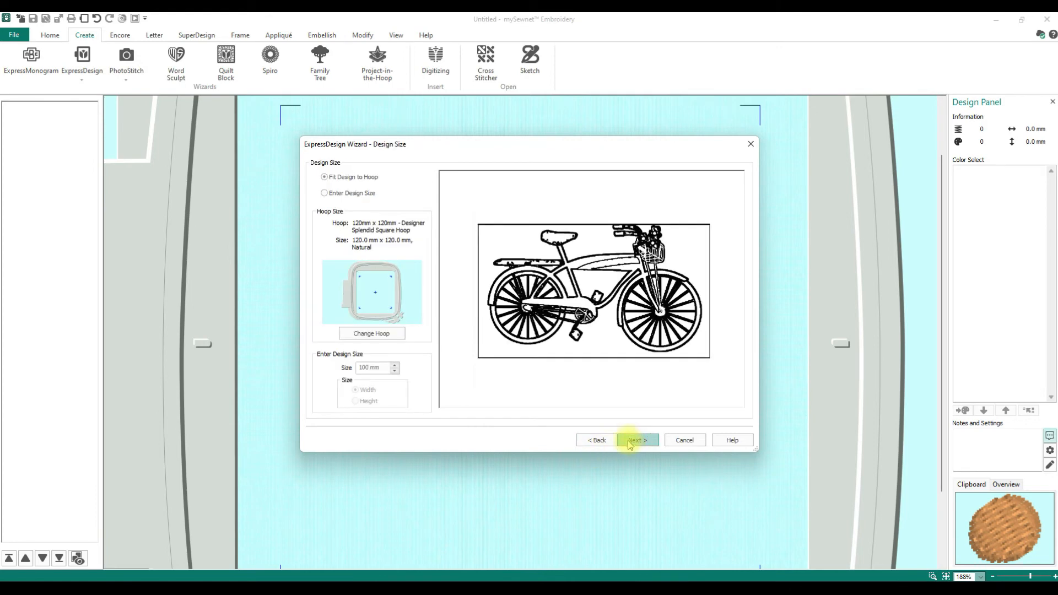
pyautogui.click(629, 441)
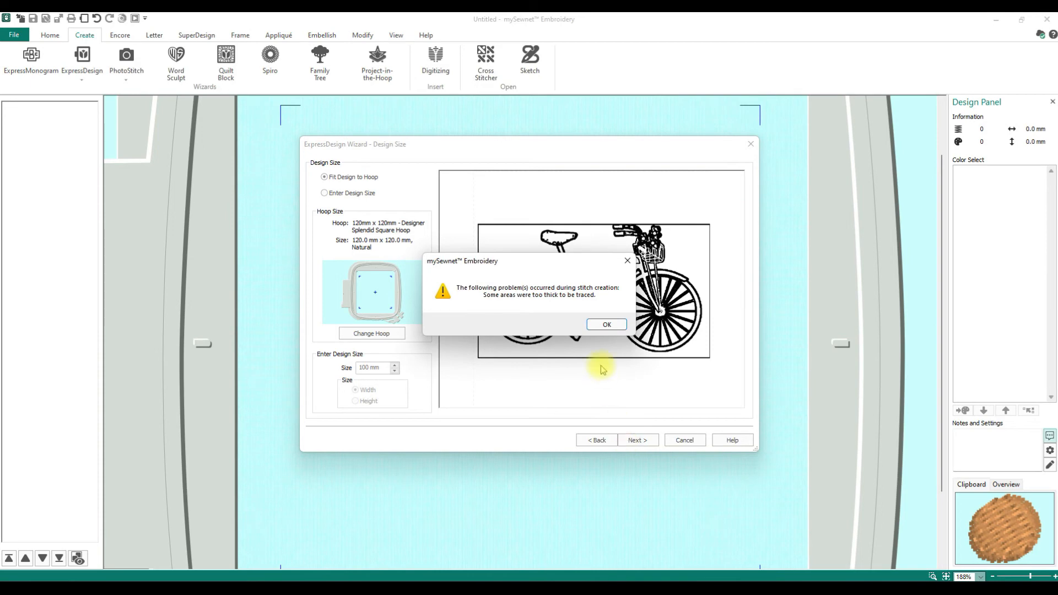
pyautogui.click(603, 323)
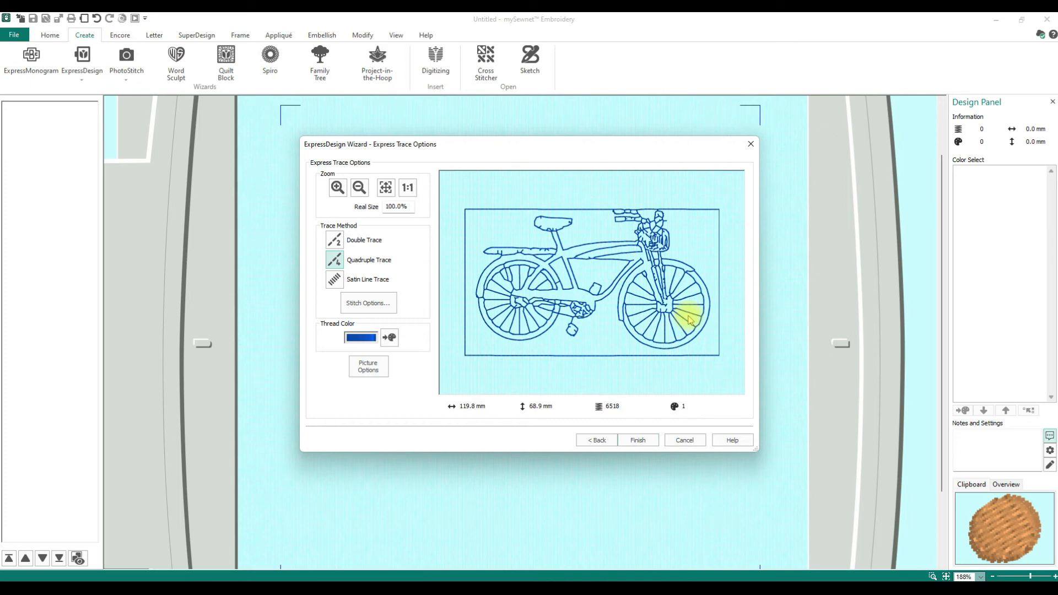
# Try Medium area sensitivity on the bicycle trace and restore it to High.
pyautogui.click(369, 367)
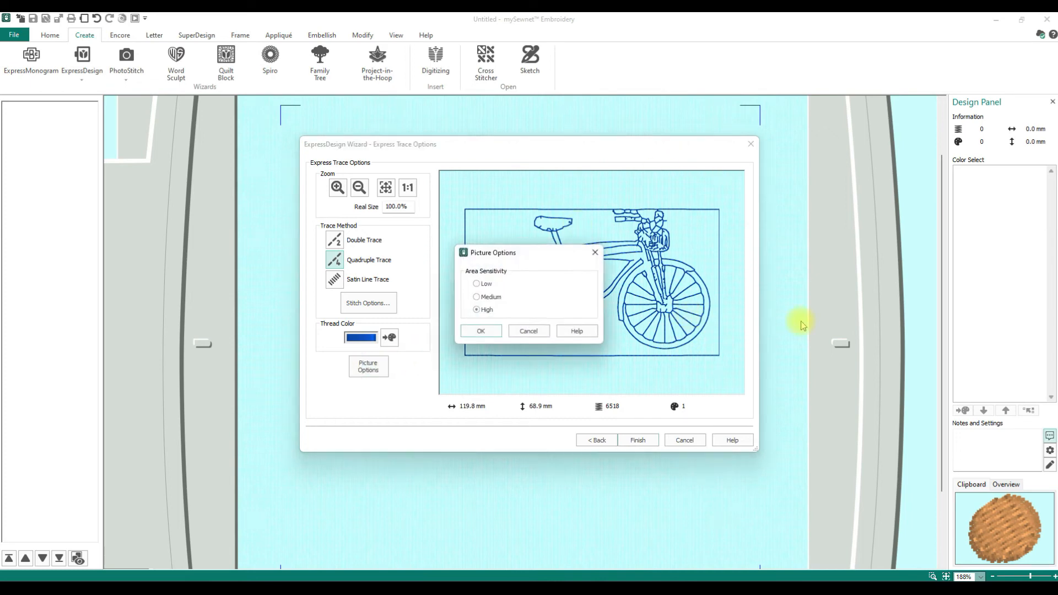
pyautogui.click(477, 298)
pyautogui.click(481, 331)
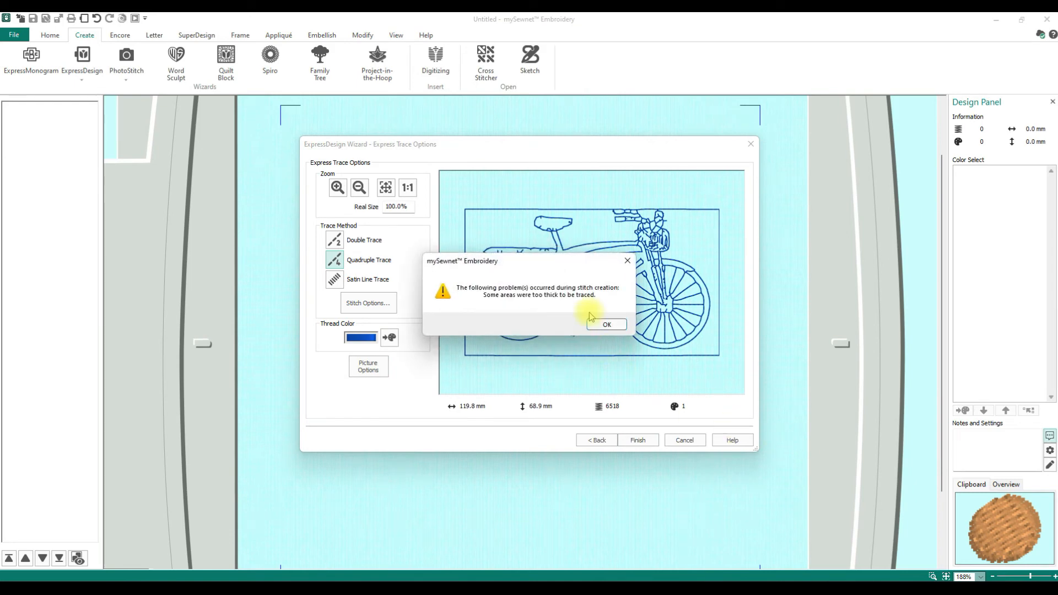
pyautogui.click(596, 324)
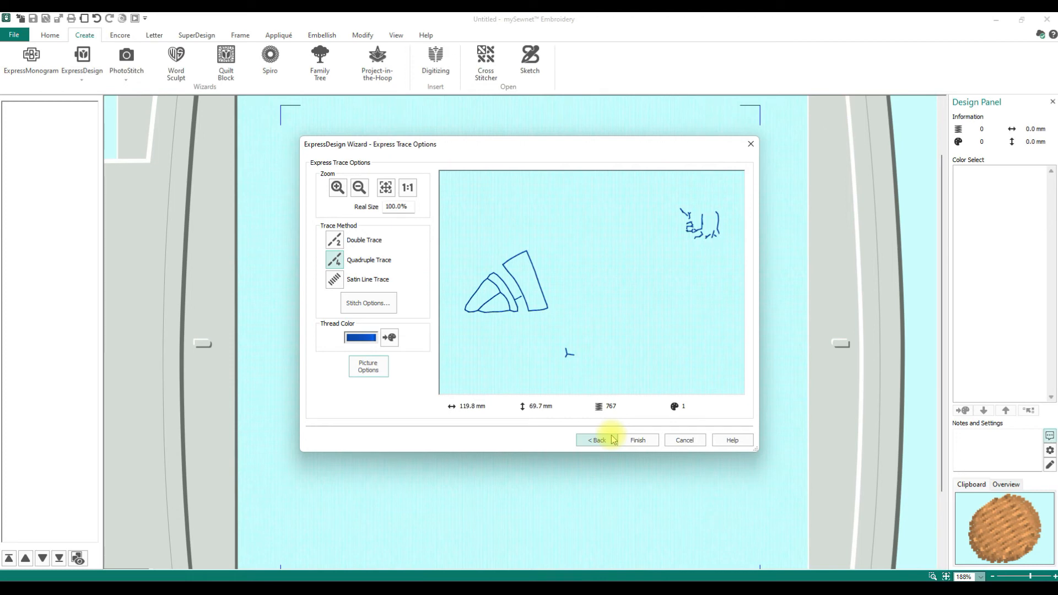
pyautogui.click(368, 367)
pyautogui.click(477, 308)
pyautogui.click(479, 331)
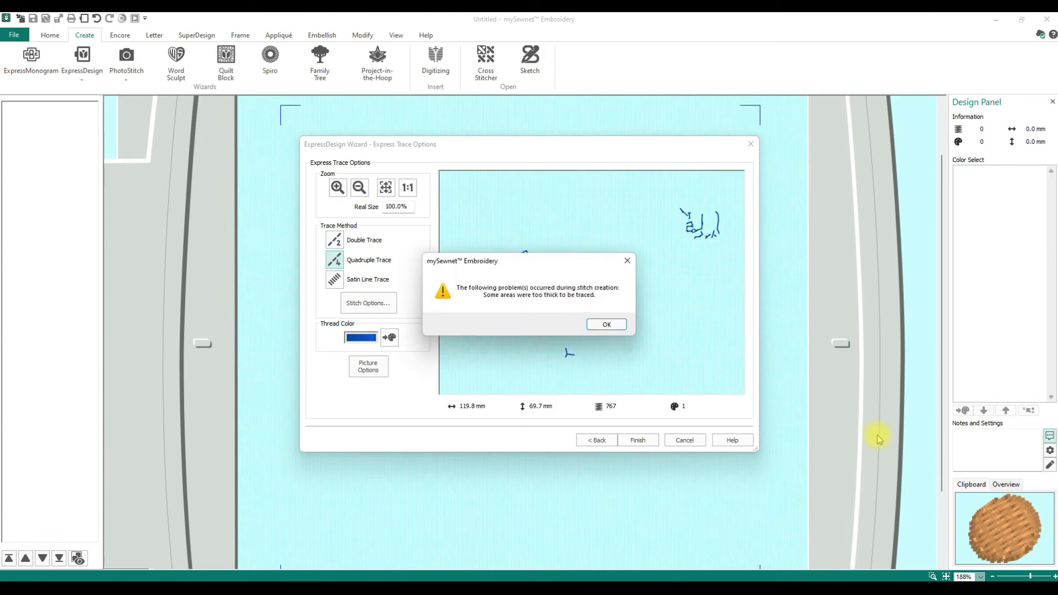
pyautogui.click(607, 326)
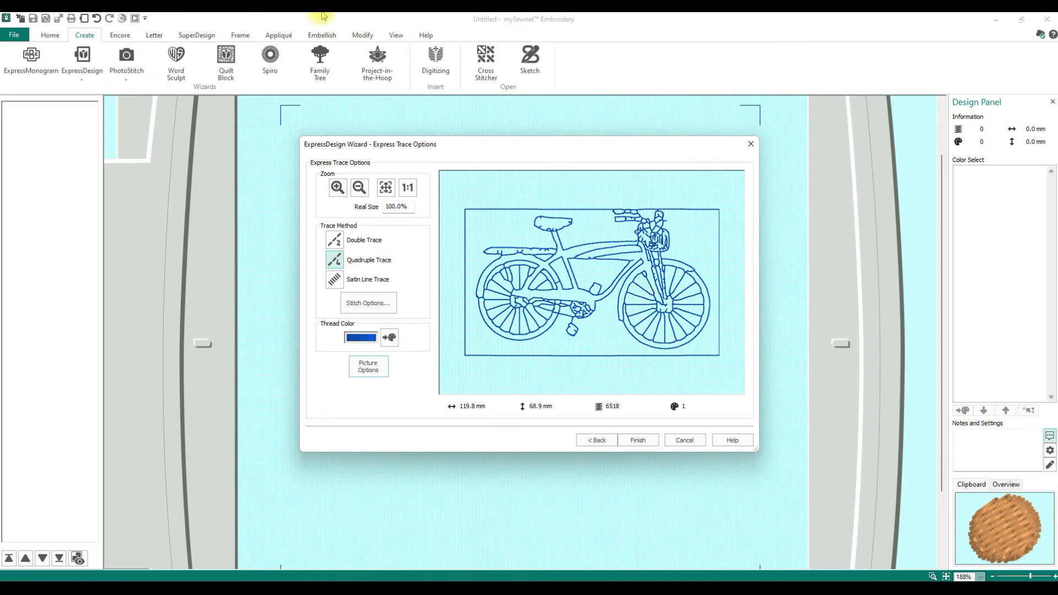
# Go back to the design type choice and select Create Express Border instead of Express Trace.
pyautogui.click(606, 441)
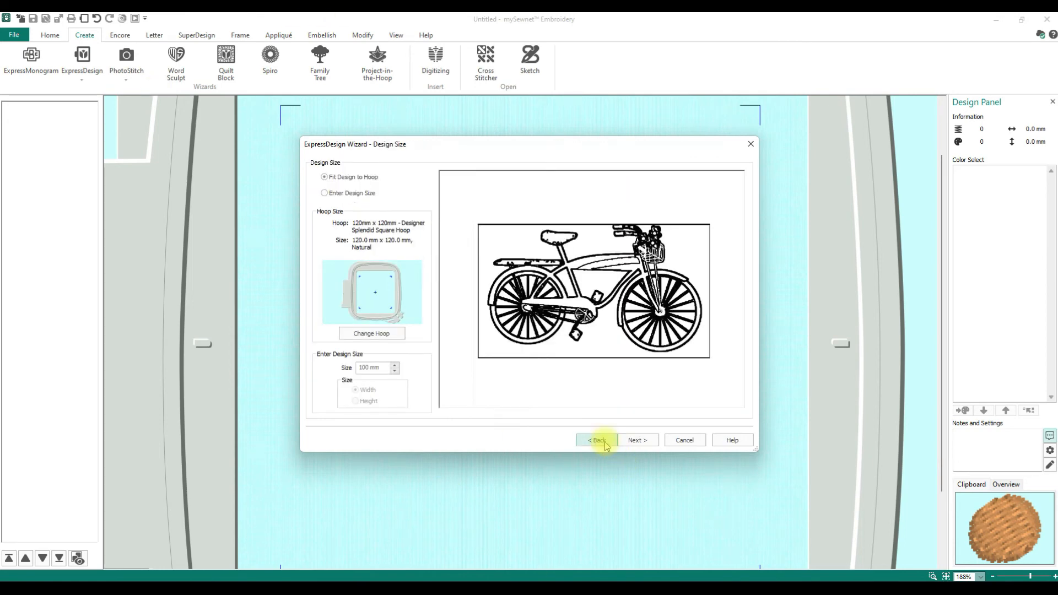
pyautogui.click(604, 441)
pyautogui.click(603, 440)
pyautogui.click(602, 441)
pyautogui.click(600, 440)
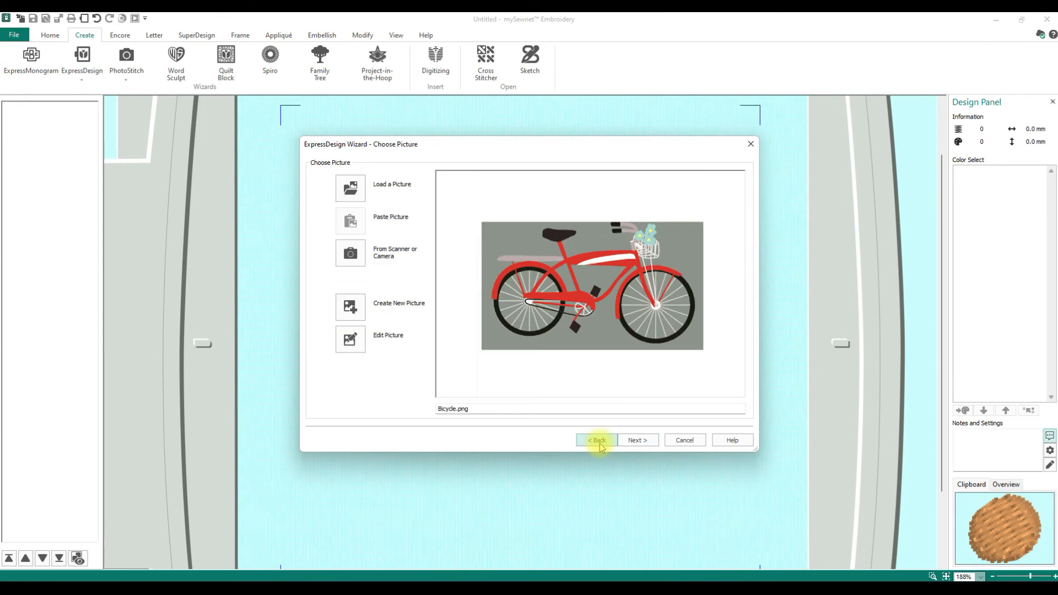
pyautogui.click(600, 441)
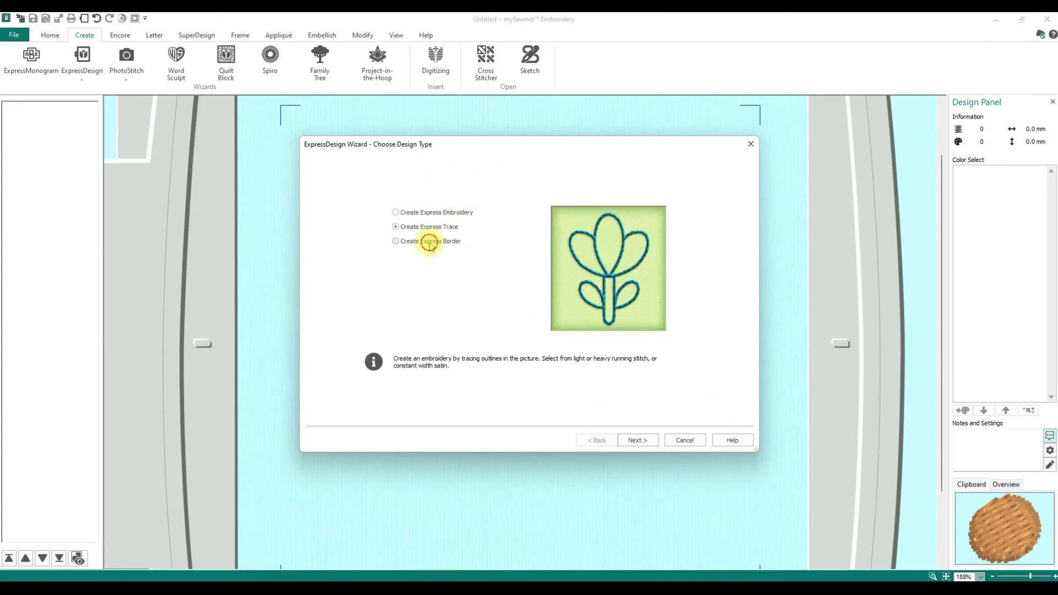
pyautogui.click(429, 243)
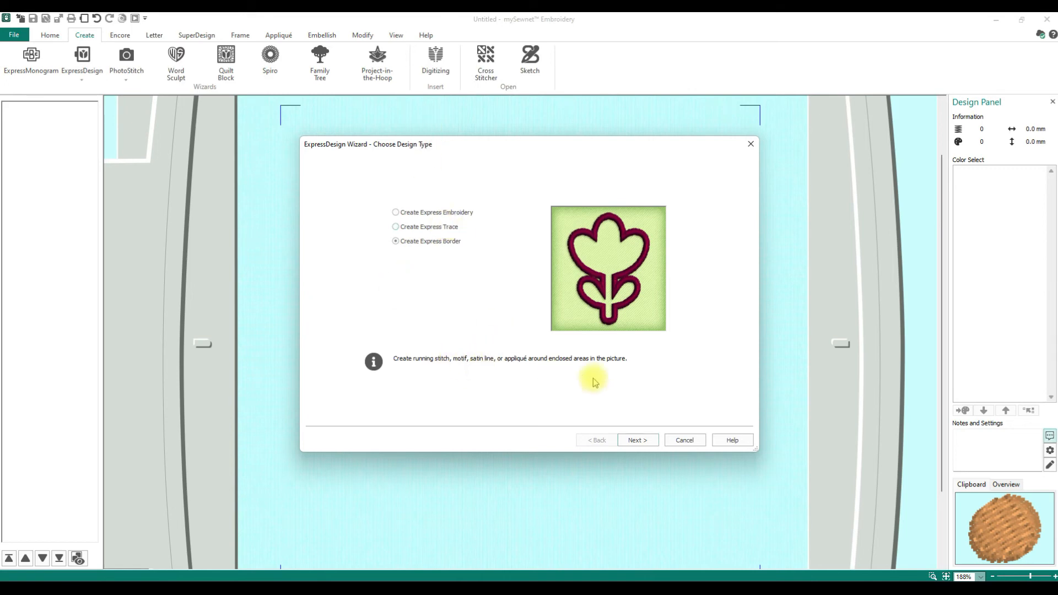
pyautogui.click(634, 441)
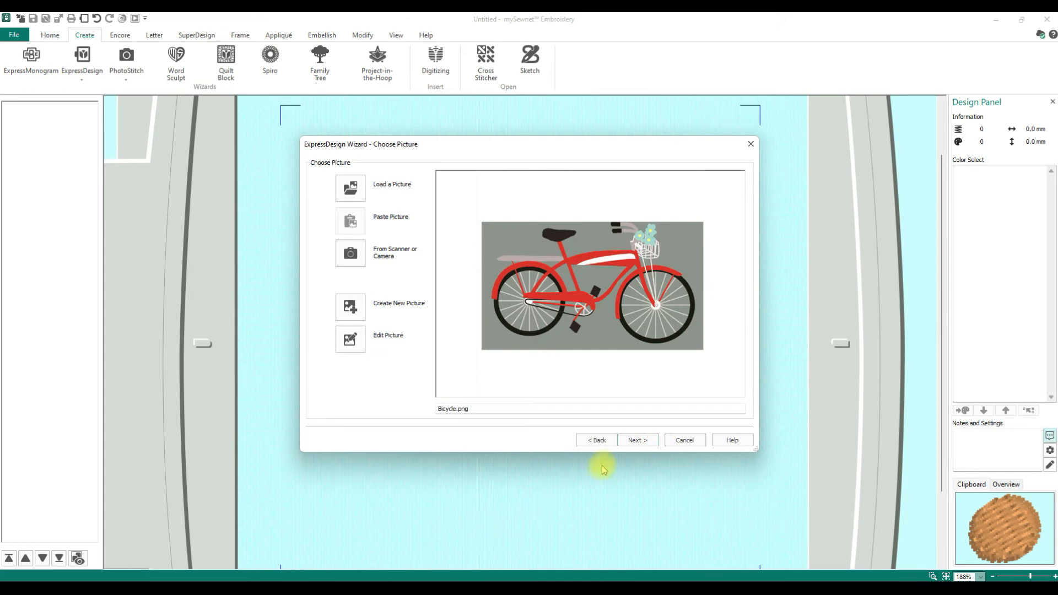
# Replace the bicycle with Rubber Duck.jpg from the sample Digitizing Pics folder and accept it uncropped.
pyautogui.click(350, 188)
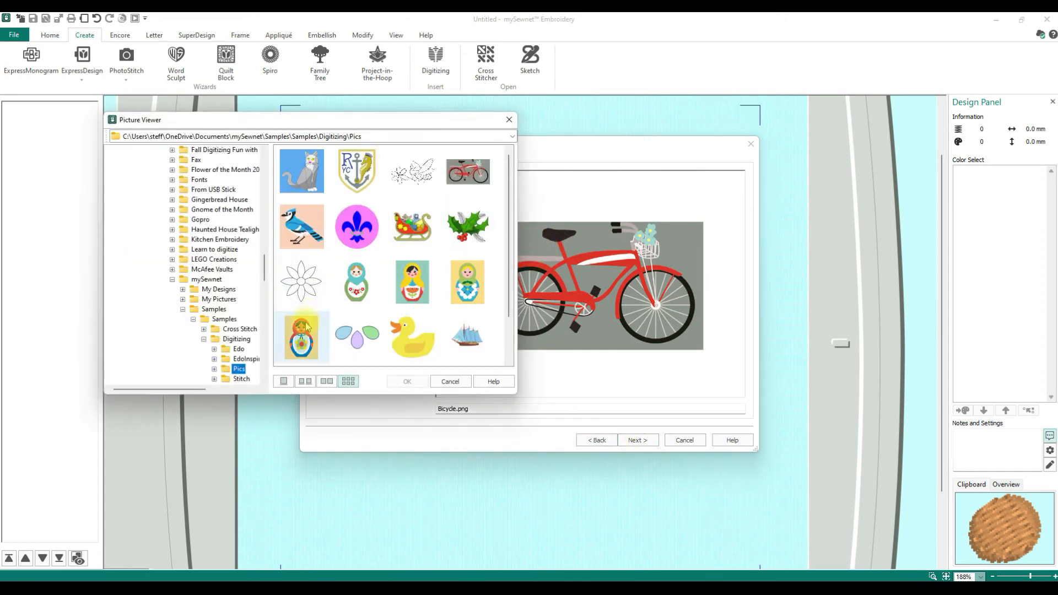
pyautogui.click(399, 348)
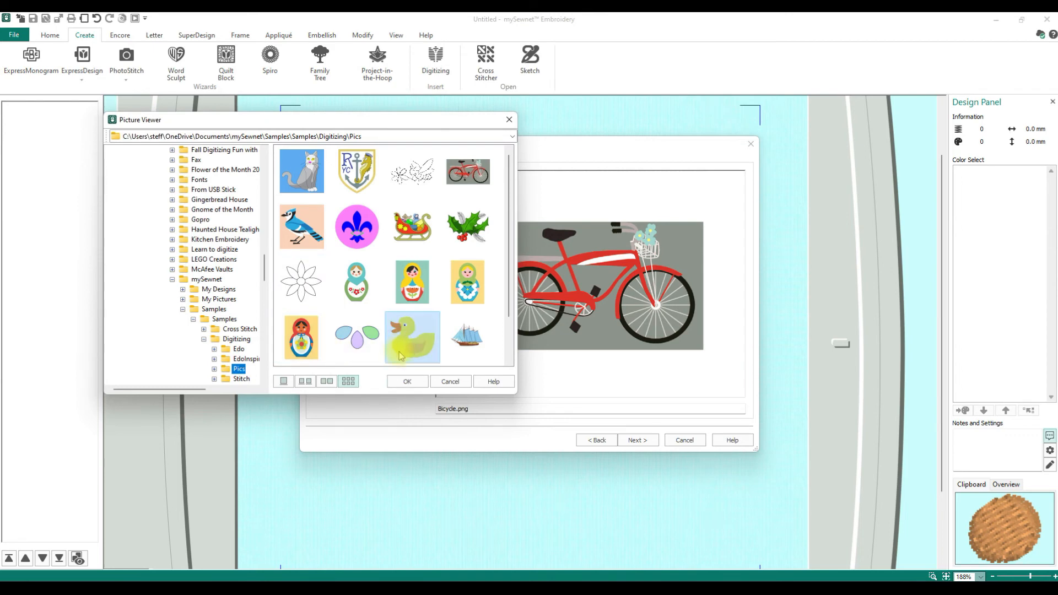
pyautogui.click(403, 383)
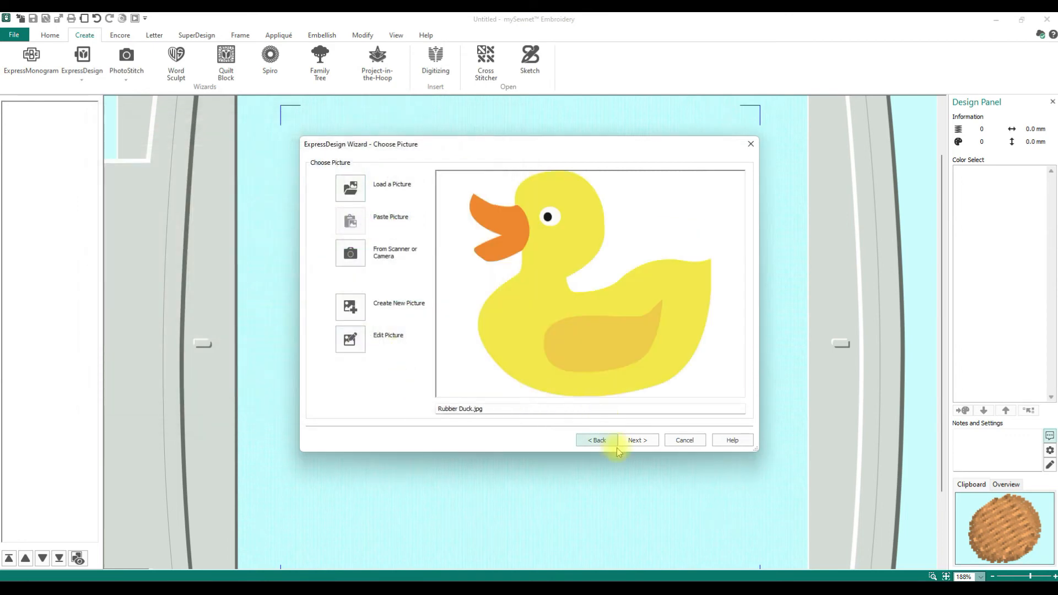
pyautogui.click(639, 440)
pyautogui.click(639, 441)
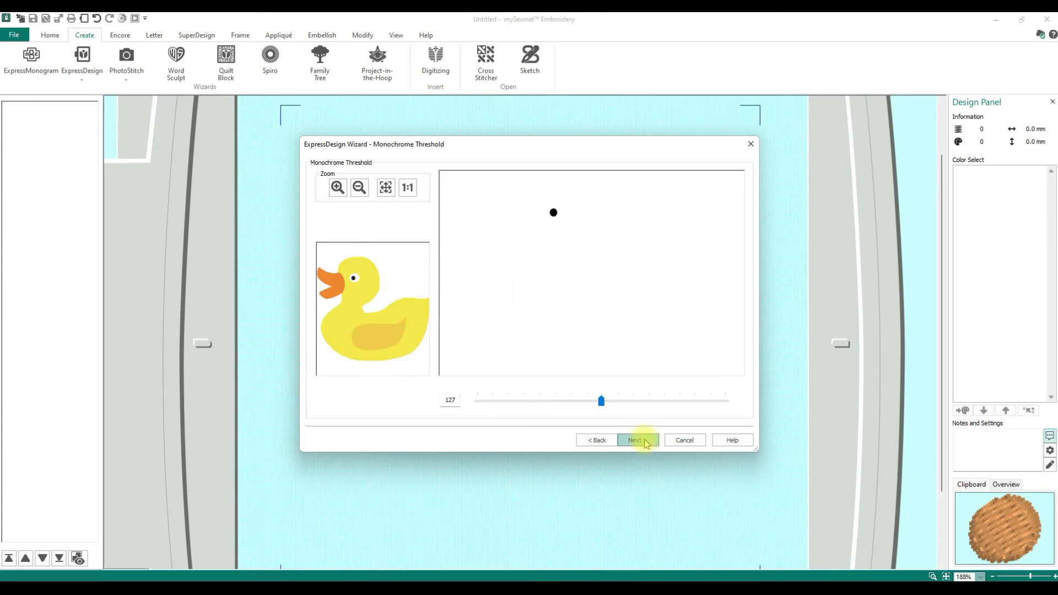
# Set the duck's monochrome threshold to 208 and generate the border design fitted to the 120 x 120 mm hoop.
pyautogui.moveTo(604, 406); pyautogui.dragTo(714, 415)
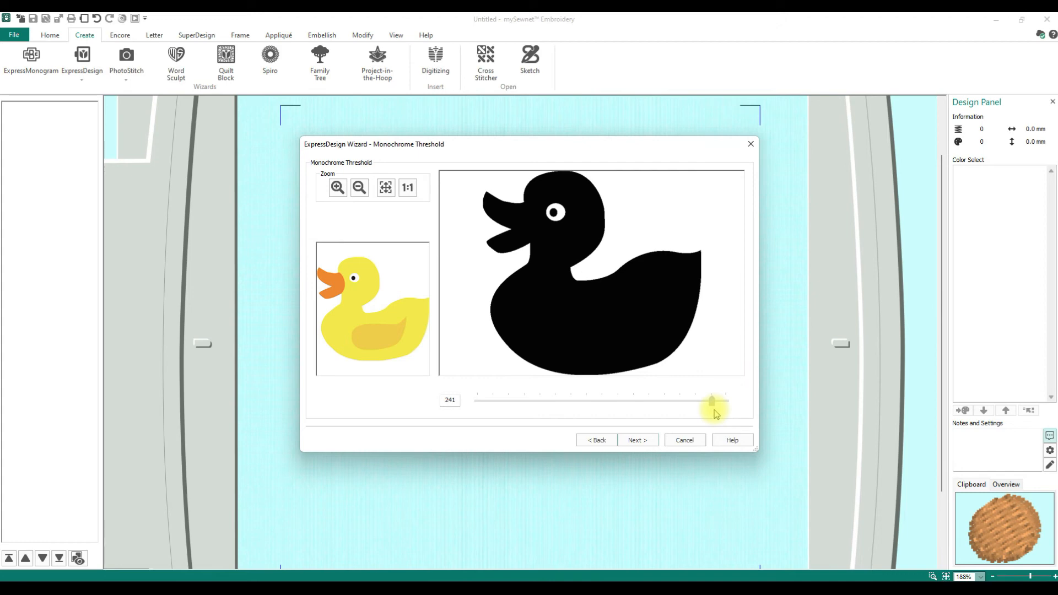
pyautogui.moveTo(716, 415); pyautogui.dragTo(681, 411)
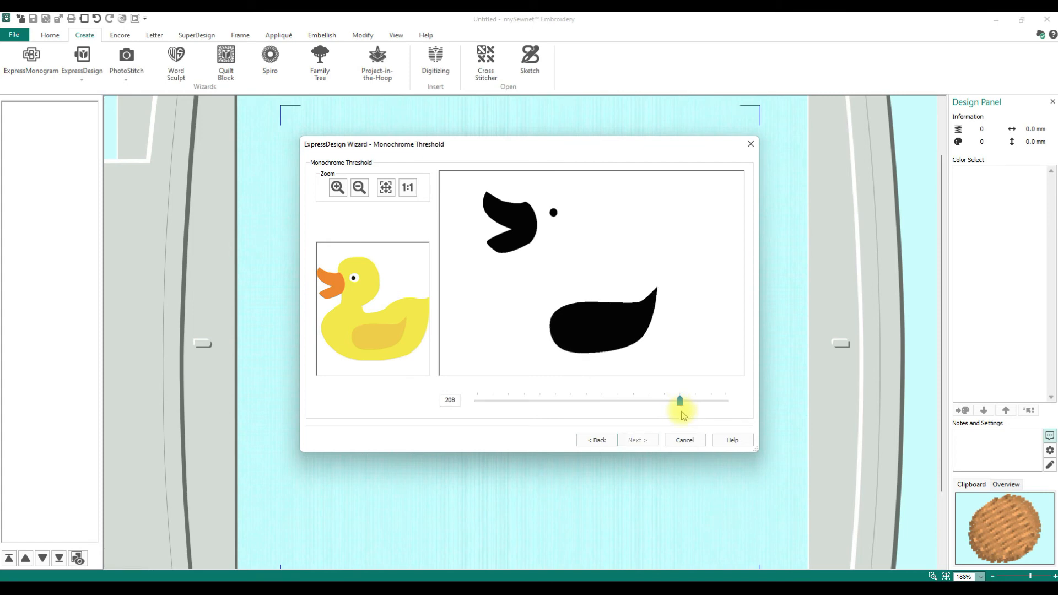
pyautogui.click(634, 440)
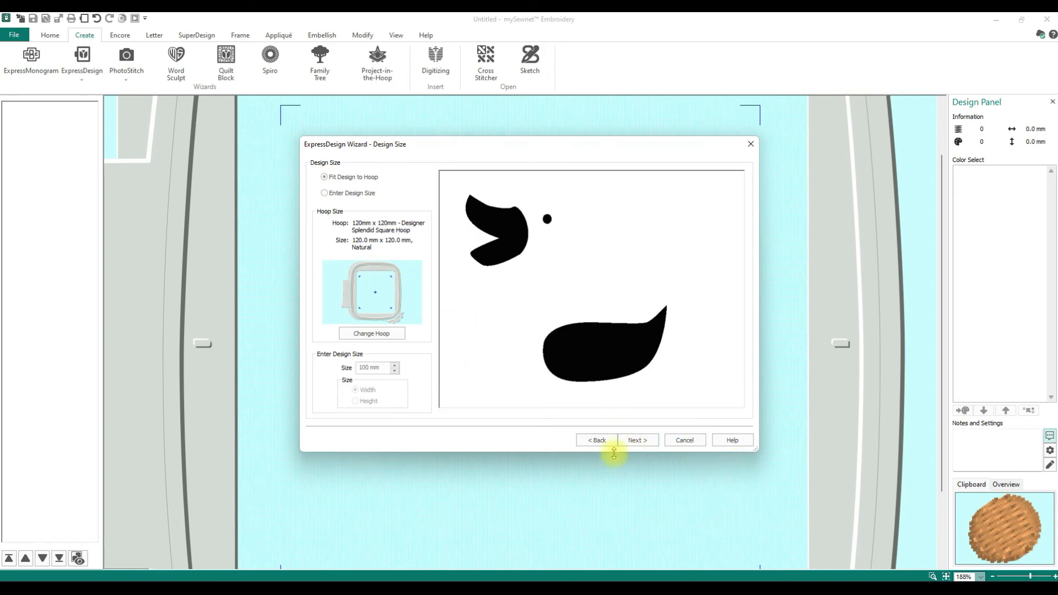
pyautogui.click(636, 441)
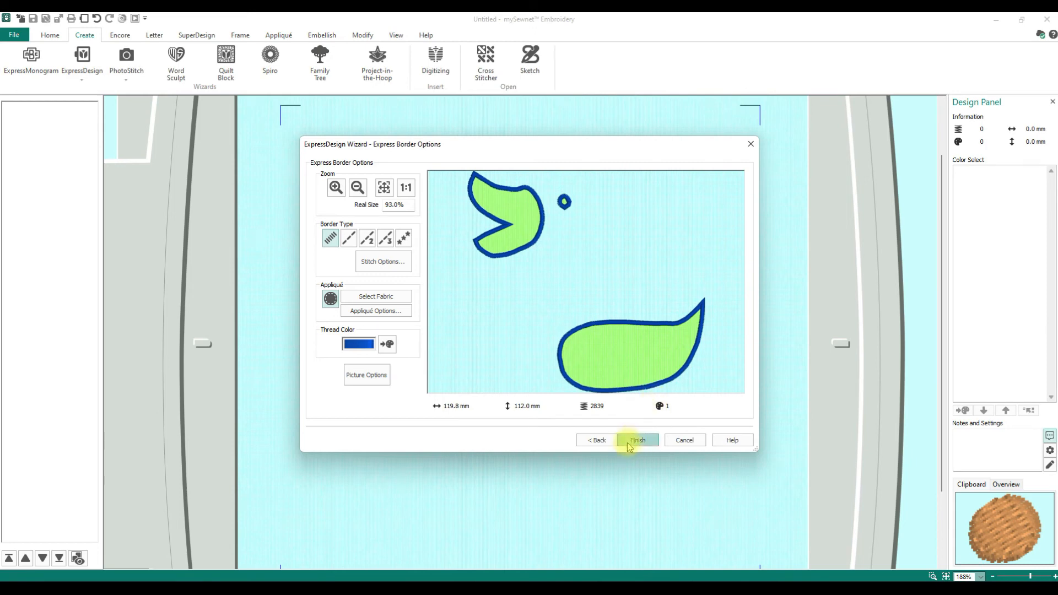
# Place the duck border design in the hoop and start another ExpressDesign Into Hoop with Create Express Border.
pyautogui.click(629, 445)
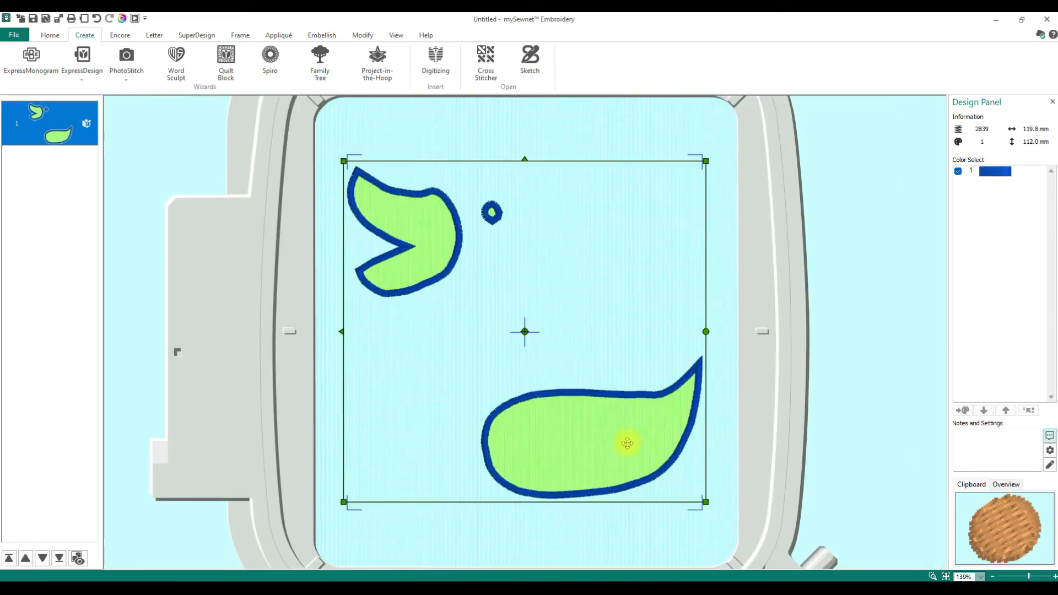
pyautogui.click(92, 79)
pyautogui.click(91, 88)
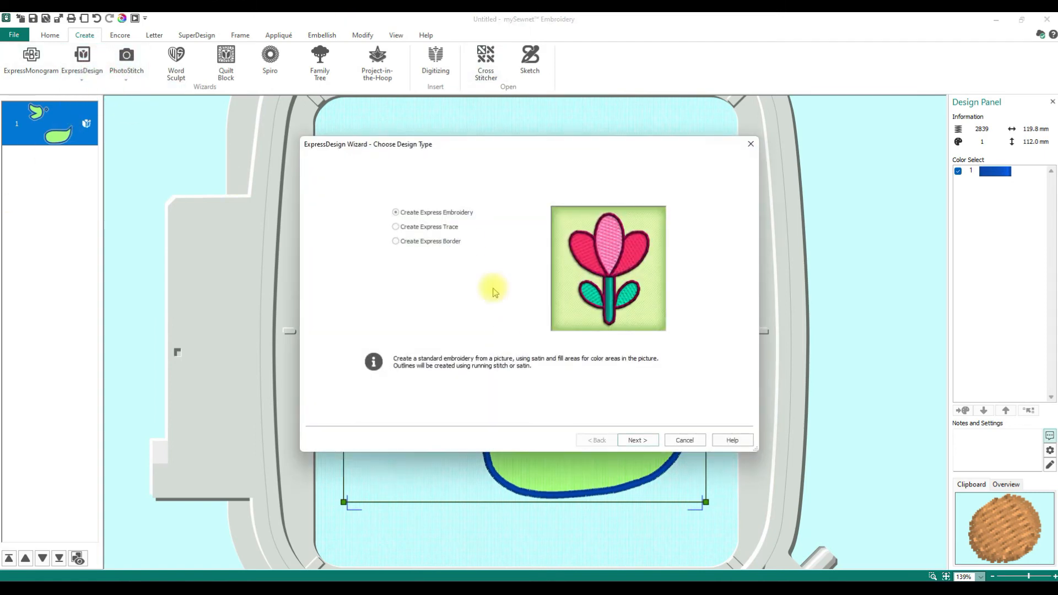
pyautogui.click(439, 243)
pyautogui.click(634, 440)
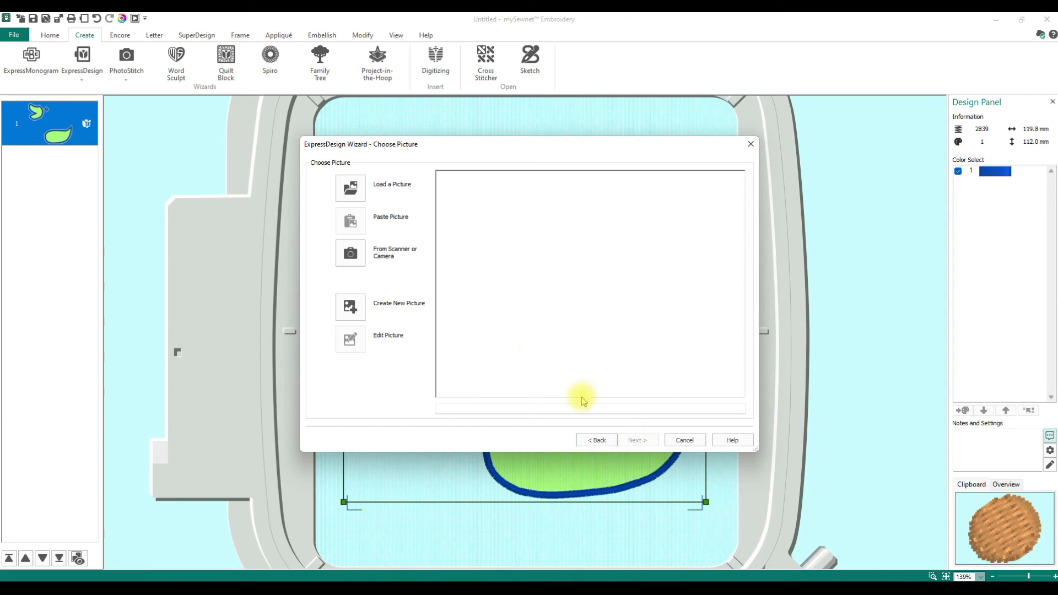
# Load Rubber Duck.jpg from the sample Digitizing Pics folder and accept it uncropped and unrotated.
pyautogui.click(357, 193)
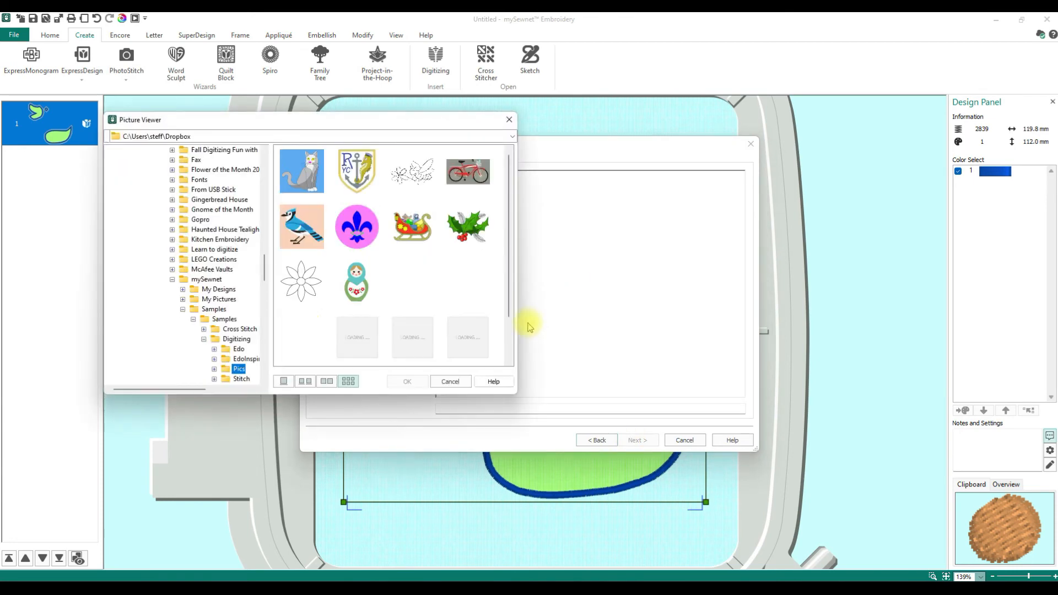
pyautogui.click(408, 330)
pyautogui.click(407, 382)
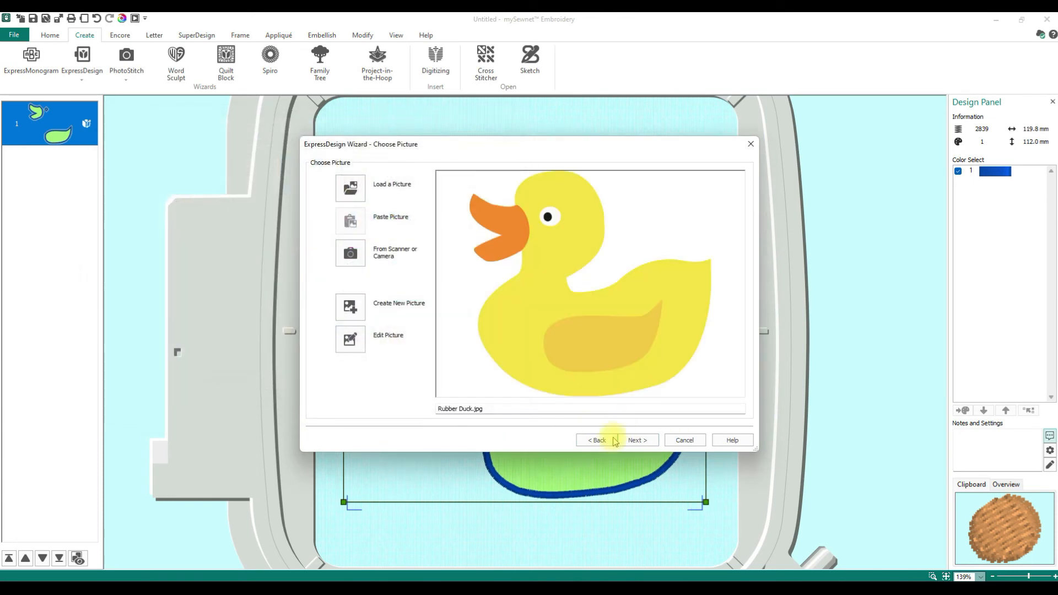
pyautogui.click(656, 446)
pyautogui.click(656, 447)
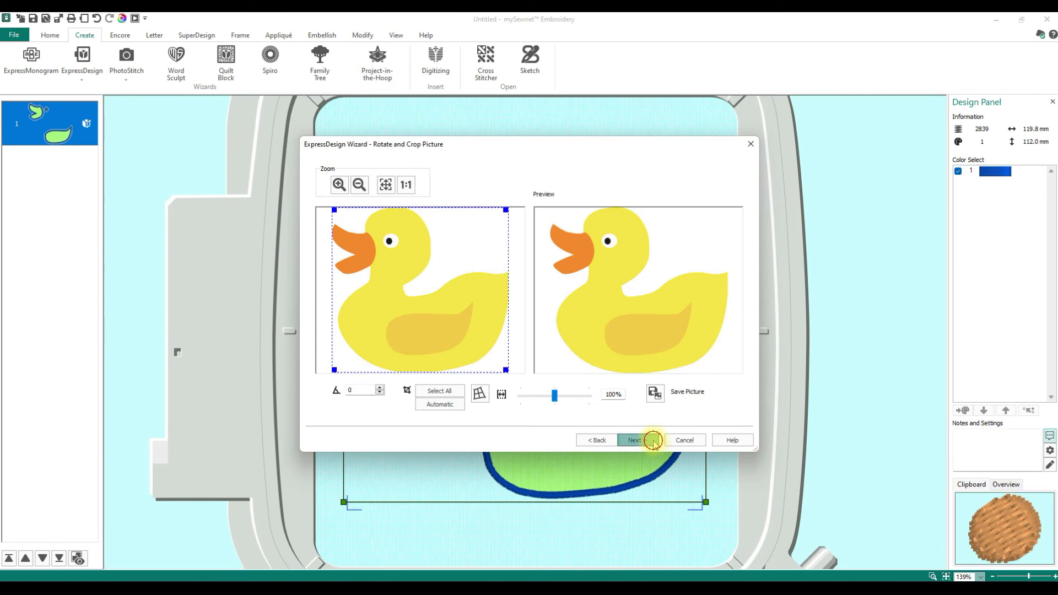
# Set the monochrome threshold to 240 and place the whole-duck border, fitted to the 120 x 120 mm hoop, beside the existing design.
pyautogui.moveTo(601, 401); pyautogui.dragTo(711, 409)
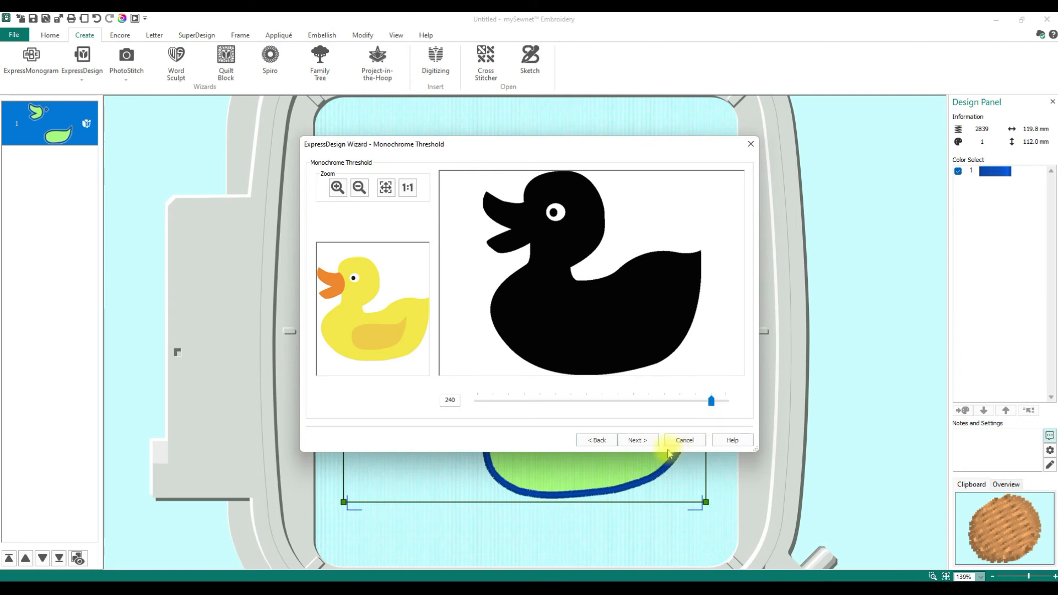
pyautogui.click(637, 441)
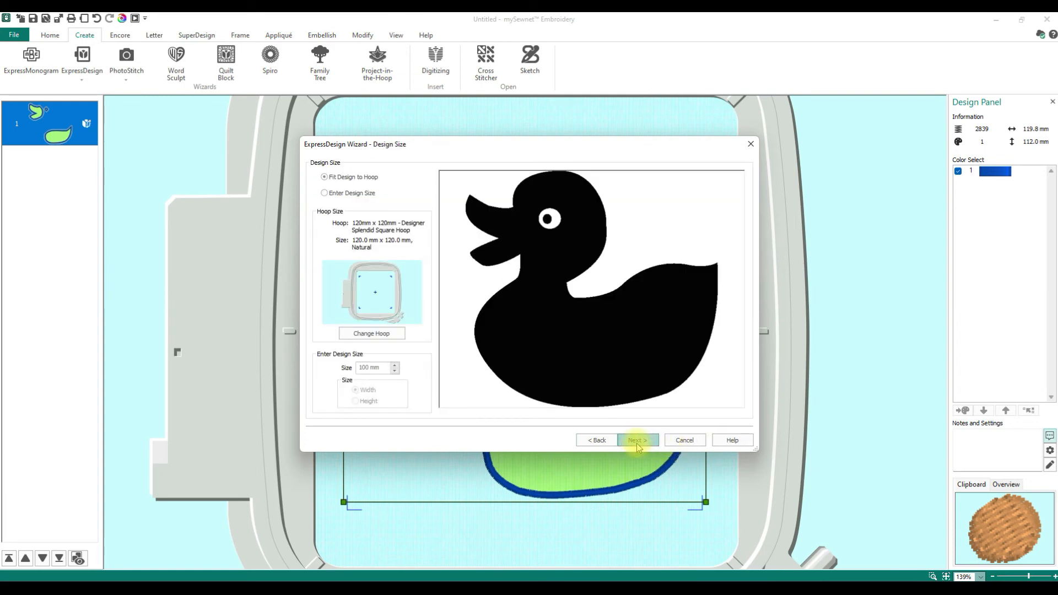
pyautogui.click(636, 441)
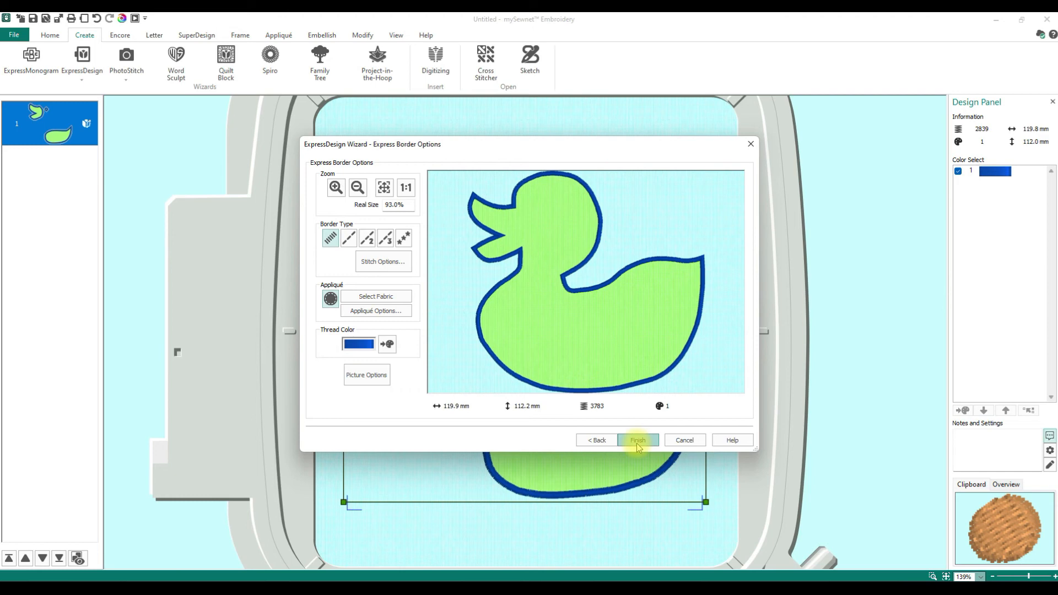
pyautogui.click(637, 444)
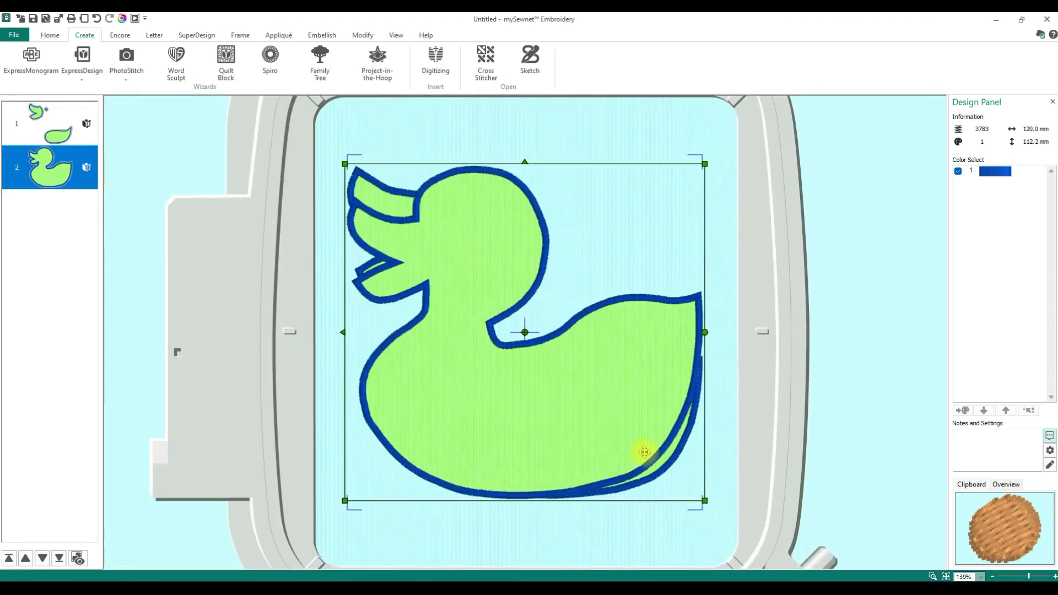
# Move the whole-duck border around to compare it with the earlier design, and delete both duck designs.
pyautogui.moveTo(482, 450)
pyautogui.mouseDown()
pyautogui.moveTo(562, 491)
pyautogui.moveTo(505, 456)
pyautogui.moveTo(493, 432)
pyautogui.moveTo(638, 488)
pyautogui.moveTo(727, 487)
pyautogui.moveTo(446, 432)
pyautogui.moveTo(517, 483)
pyautogui.moveTo(499, 537)
pyautogui.moveTo(499, 456)
pyautogui.mouseUp()
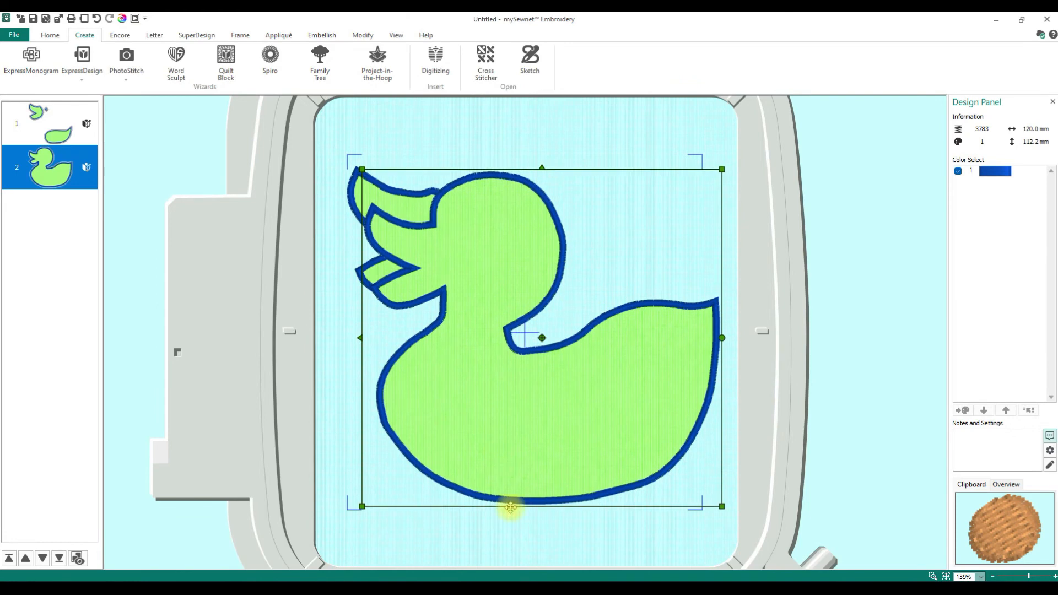
pyautogui.moveTo(511, 508); pyautogui.dragTo(519, 529)
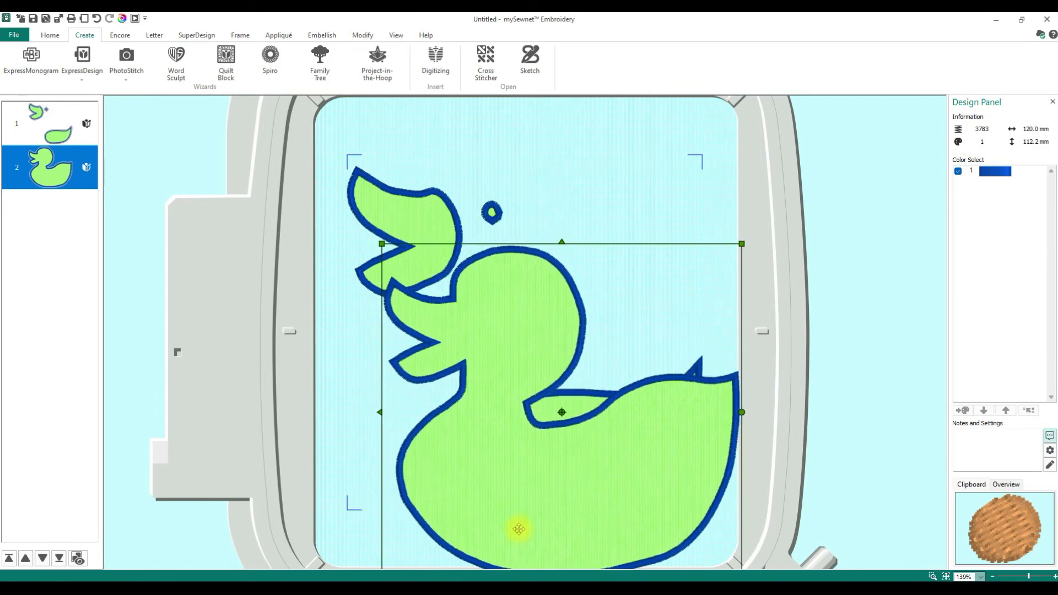
pyautogui.moveTo(519, 529); pyautogui.dragTo(489, 480)
pyautogui.press('Delete')
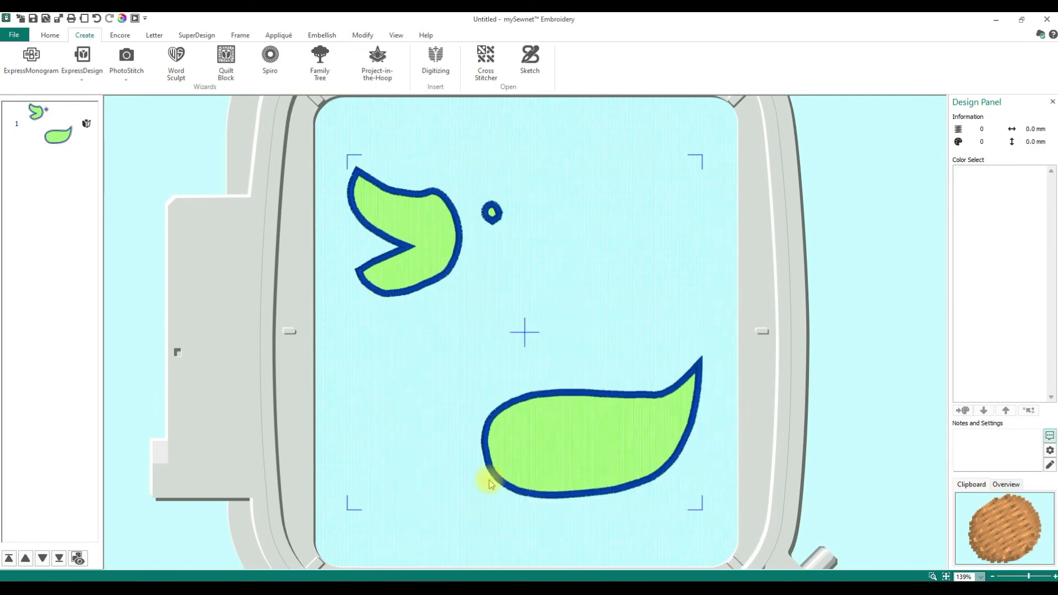
pyautogui.click(411, 213)
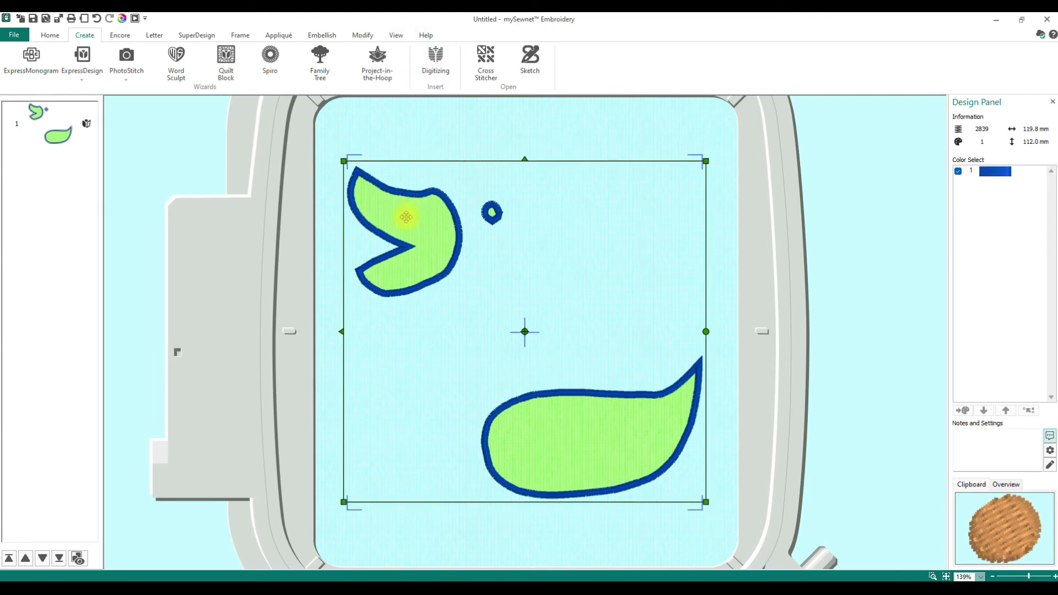
pyautogui.press('Delete')
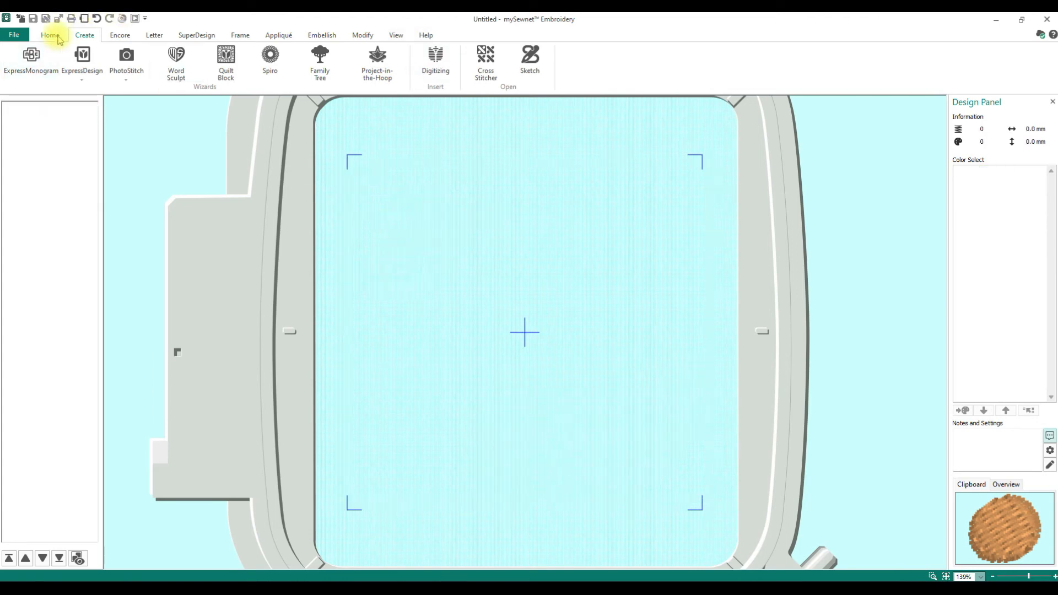
# Start ExpressDesign Into Hoop in the empty hoop and choose Create Express Border as the design type.
pyautogui.click(82, 77)
pyautogui.click(88, 87)
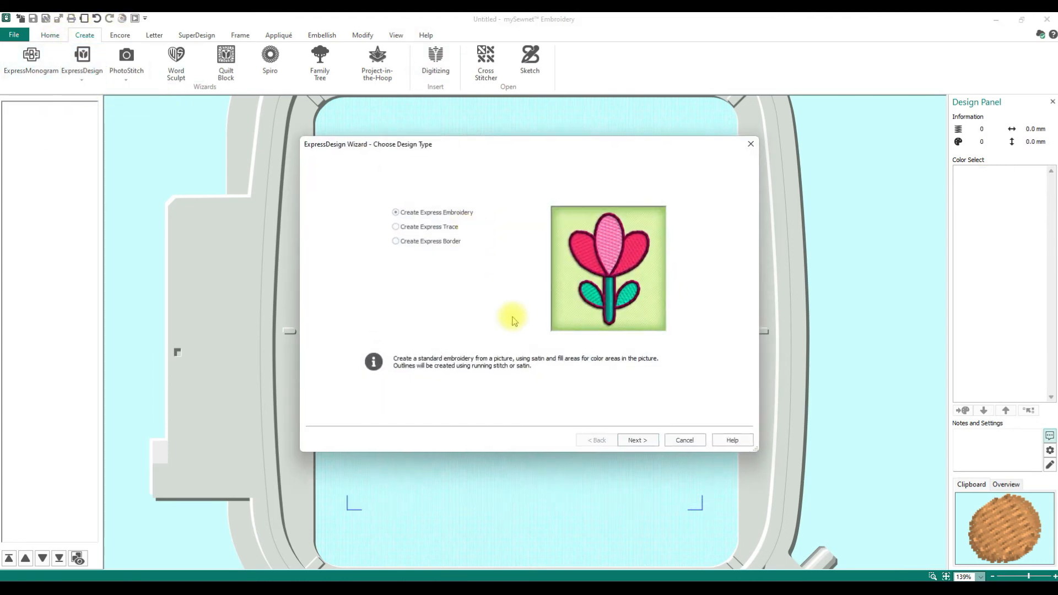
pyautogui.click(425, 243)
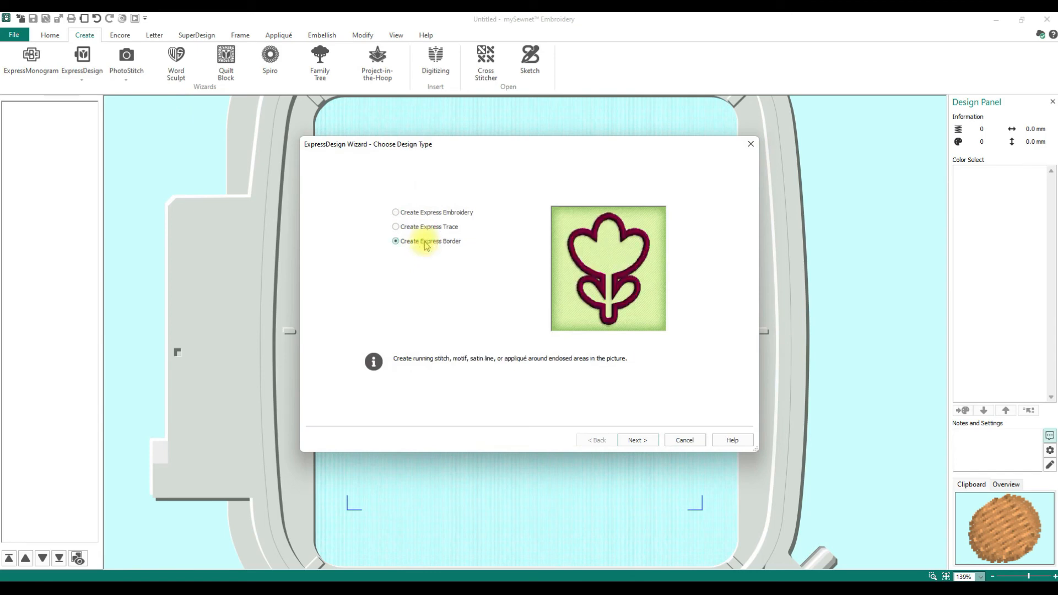
pyautogui.click(634, 439)
# Load the sample picture Rubber Duck.jpg for the border and accept it without cropping or rotating.
pyautogui.click(351, 189)
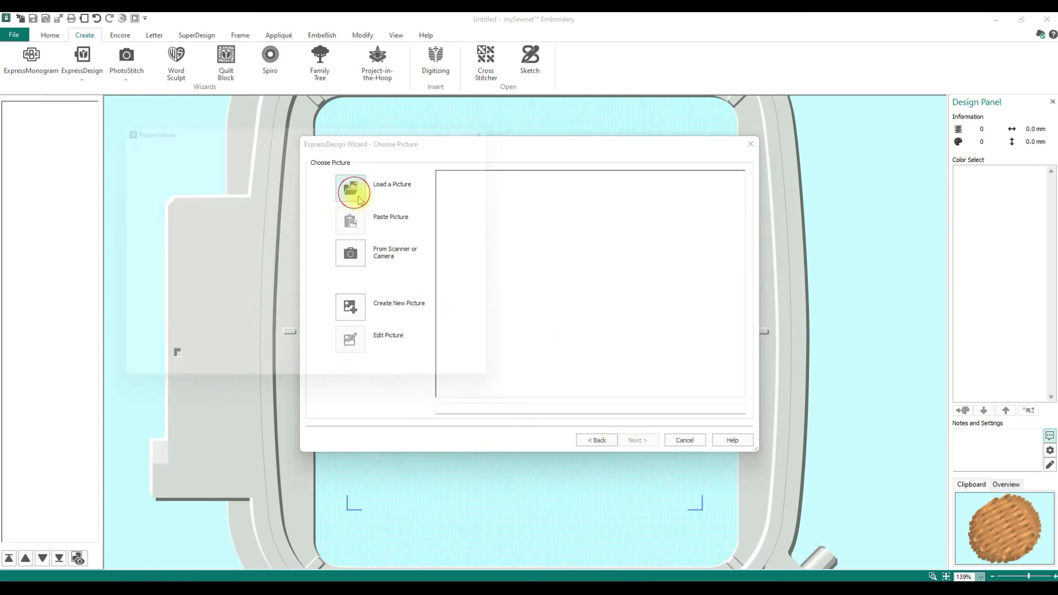
pyautogui.click(409, 334)
pyautogui.click(405, 375)
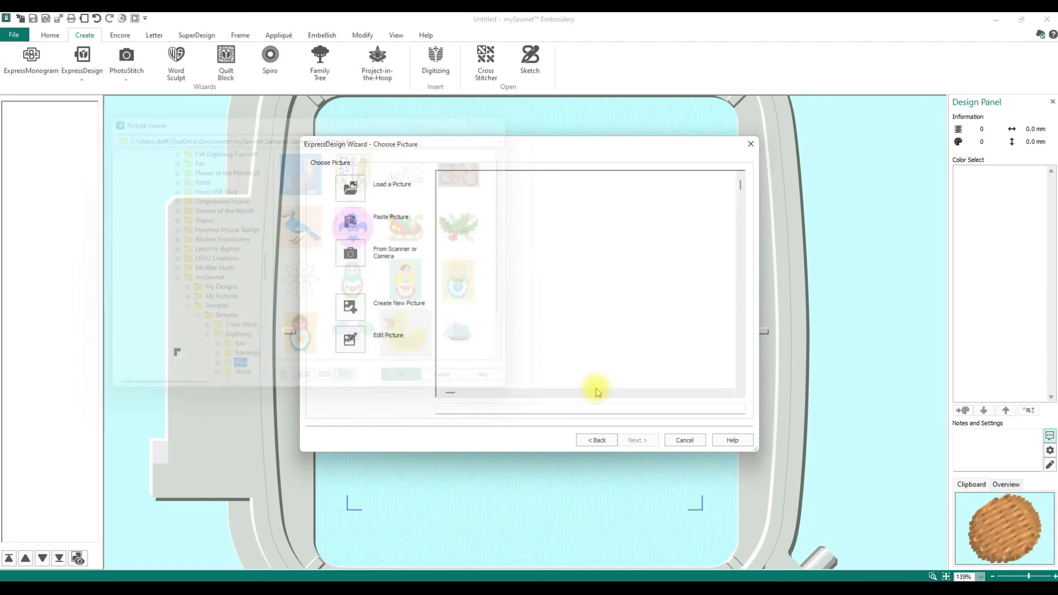
pyautogui.click(638, 440)
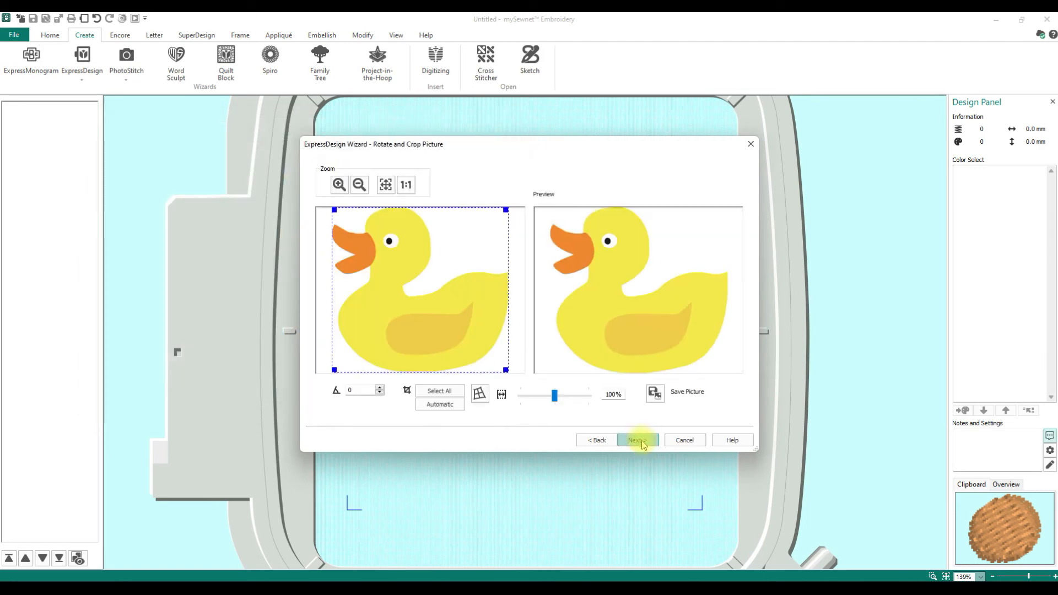
pyautogui.click(639, 440)
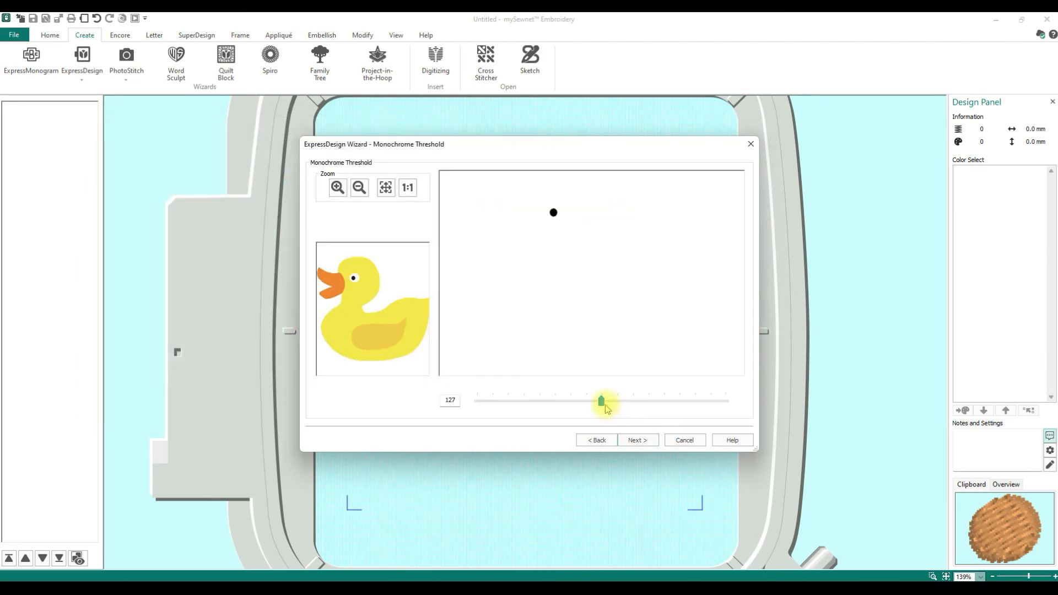
# Set the duck's monochrome threshold to 240, fit the design to the 120 x 120 mm hoop and place the finished border.
pyautogui.moveTo(601, 401); pyautogui.dragTo(713, 413)
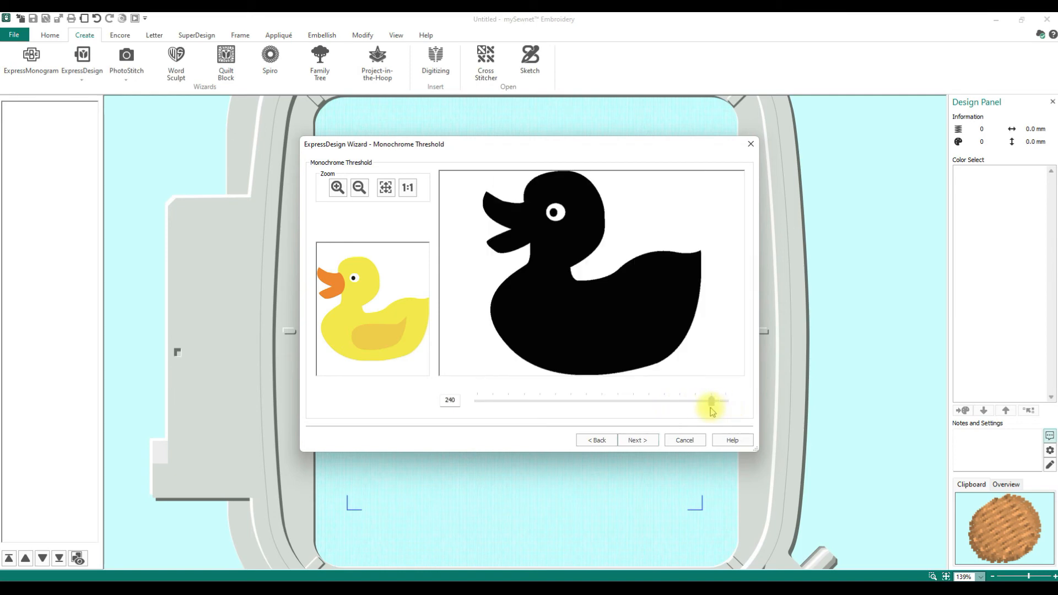
pyautogui.click(637, 441)
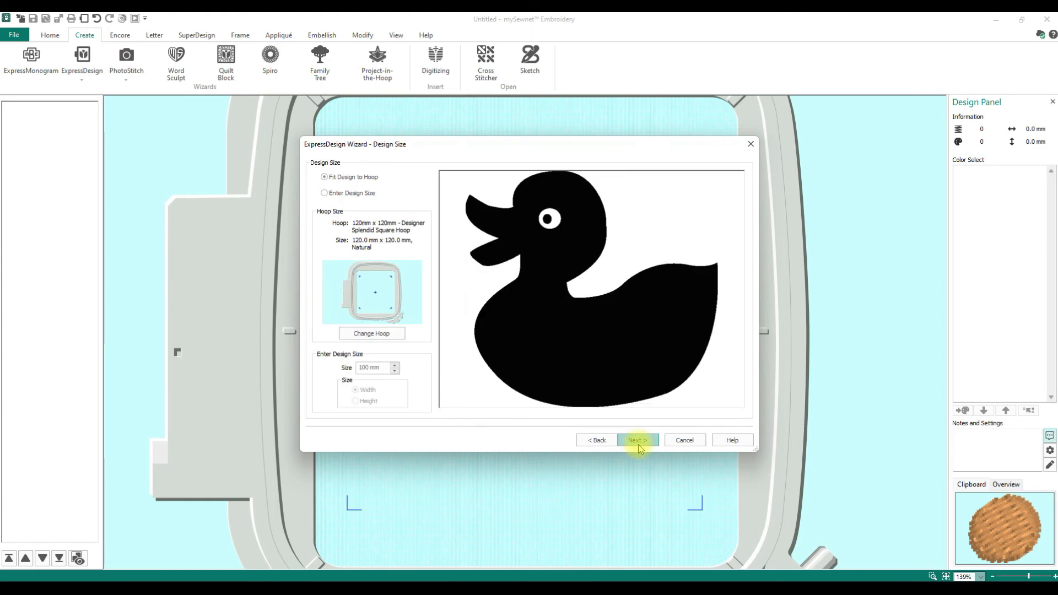
pyautogui.click(641, 443)
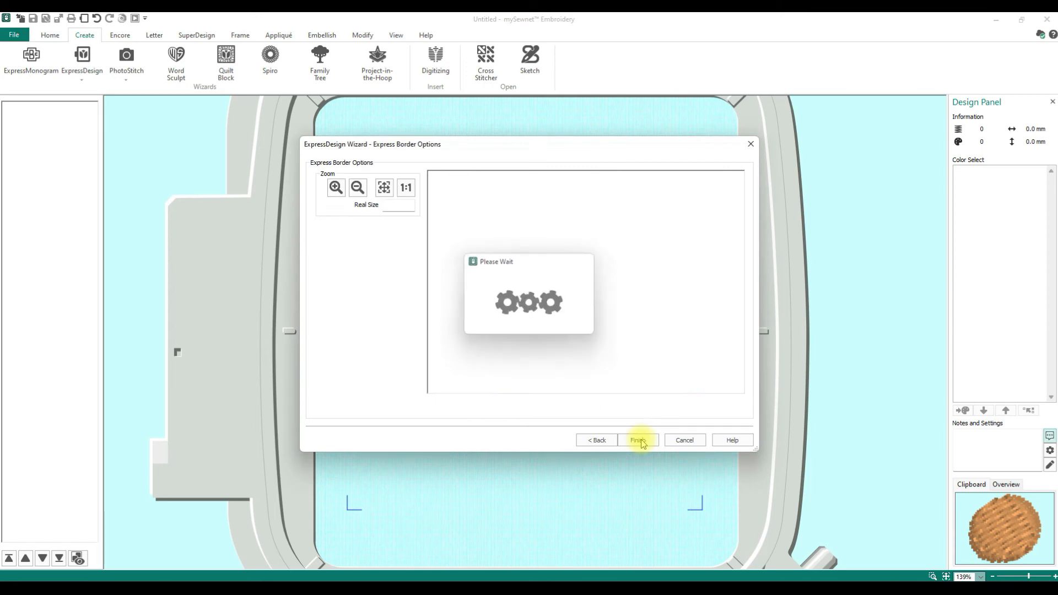
pyautogui.click(639, 440)
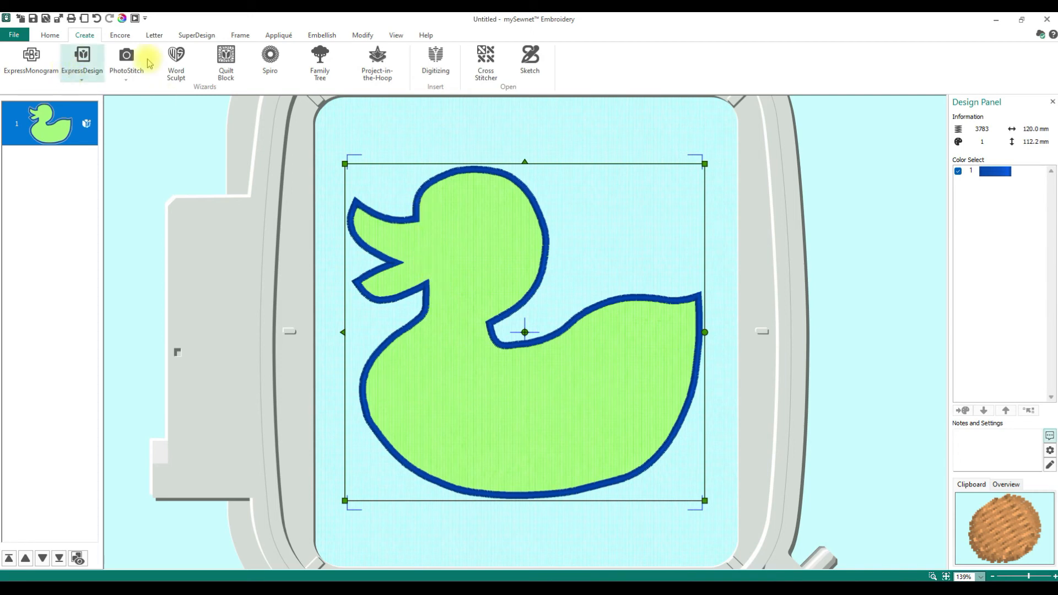
# Start a new ExpressDesign Into Hoop alongside the whole-duck border and choose Create Express Border.
pyautogui.click(99, 72)
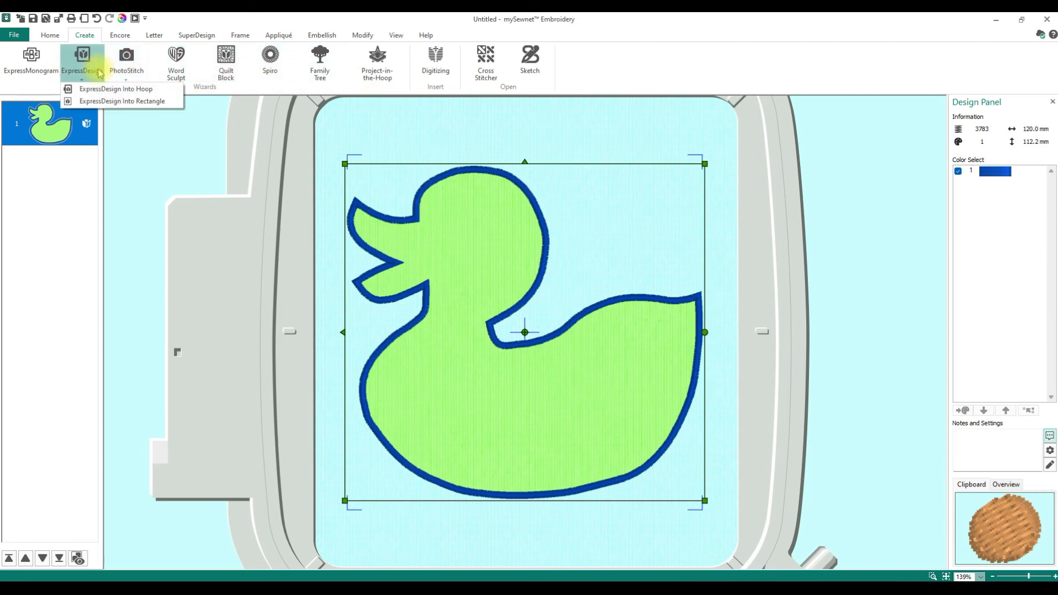
pyautogui.click(102, 102)
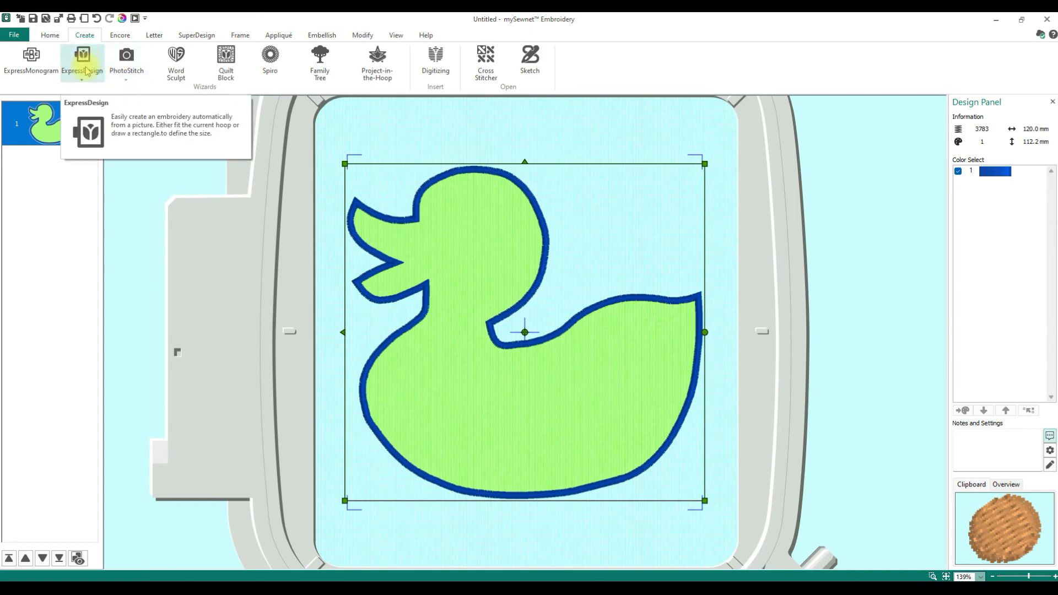
pyautogui.click(86, 70)
pyautogui.click(86, 89)
pyautogui.click(420, 241)
pyautogui.click(636, 440)
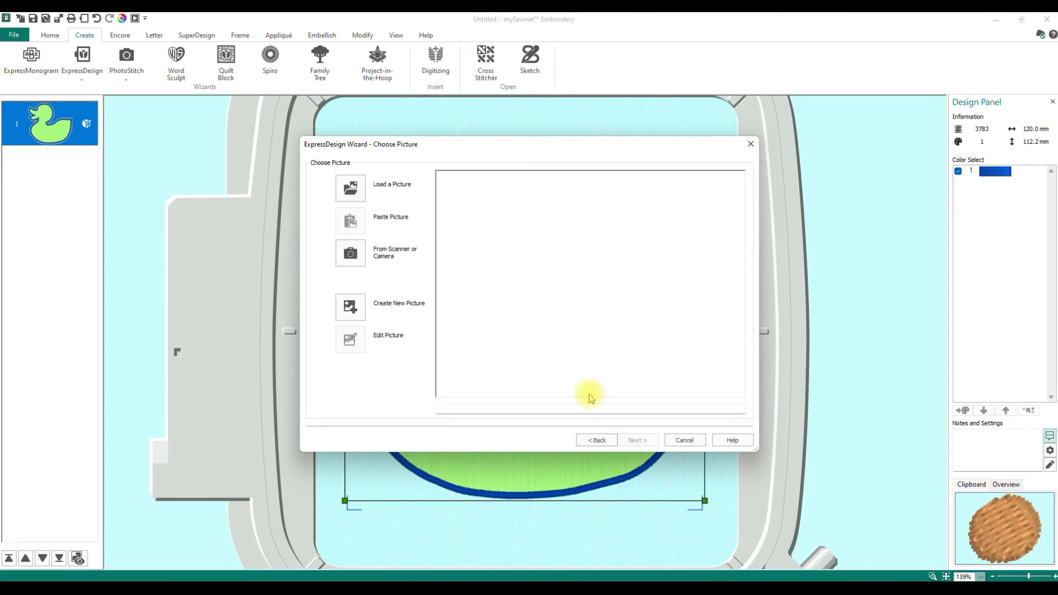
# Load Rubber Duck.jpg from the sample Pics folder again and accept the picture uncropped.
pyautogui.click(354, 192)
pyautogui.click(413, 336)
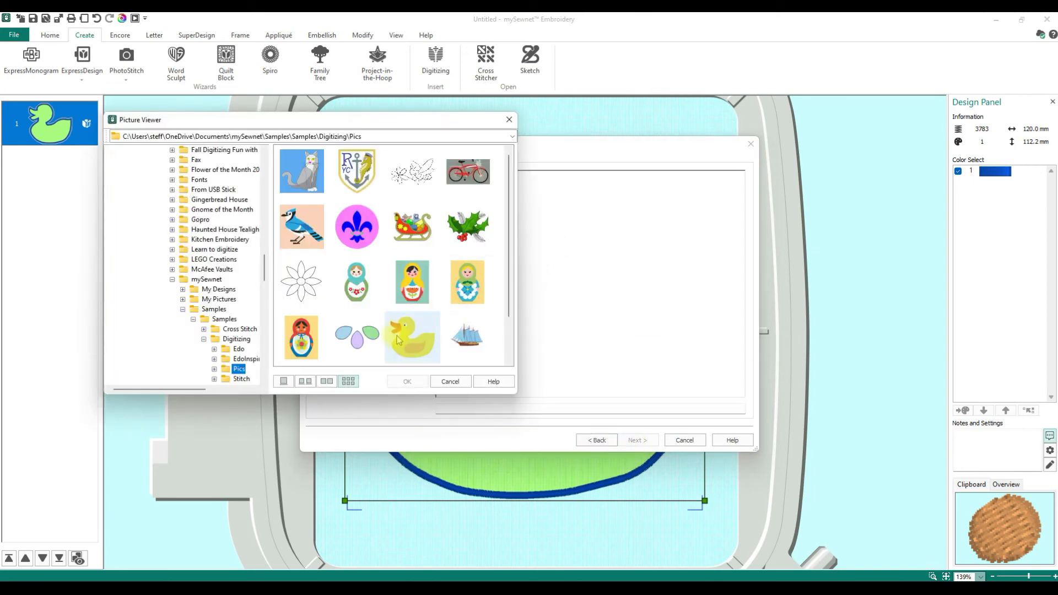
pyautogui.click(406, 383)
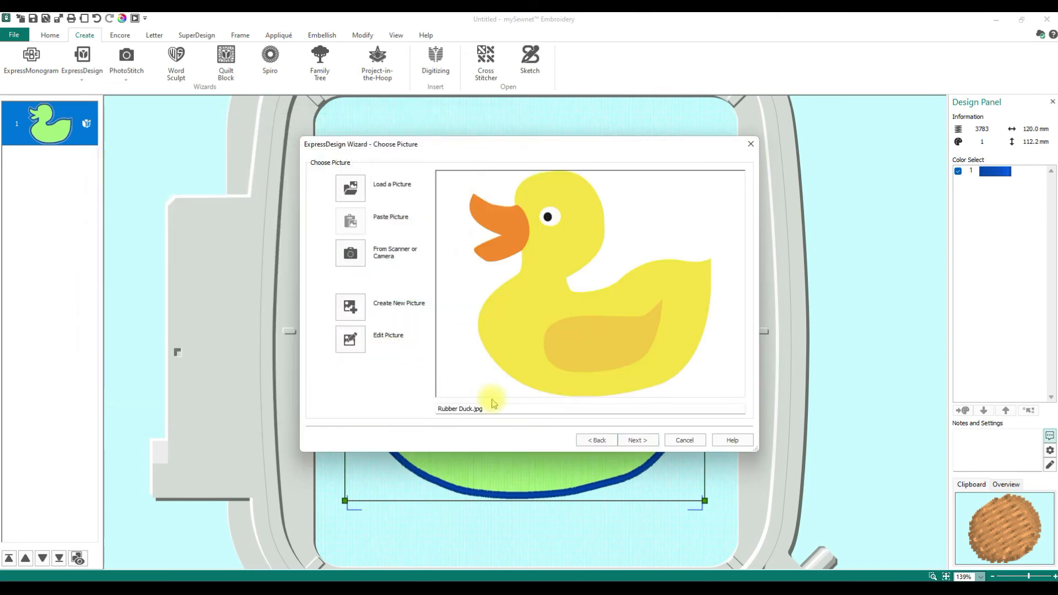
pyautogui.click(637, 440)
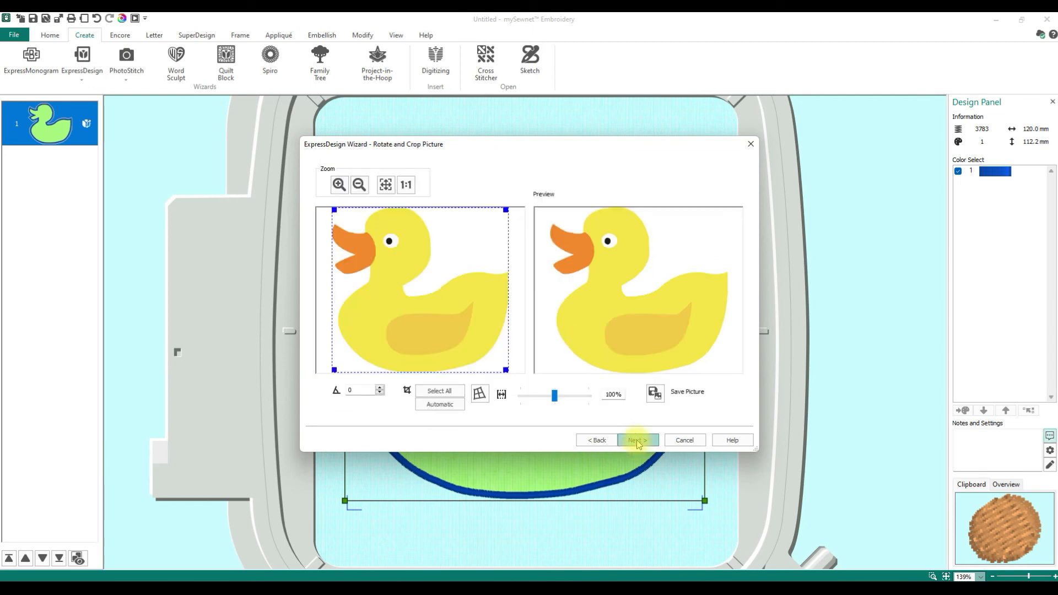
pyautogui.click(636, 444)
# Set the monochrome threshold to 208 to isolate the beak, eye and wing, and continue to the design size settings.
pyautogui.click(636, 441)
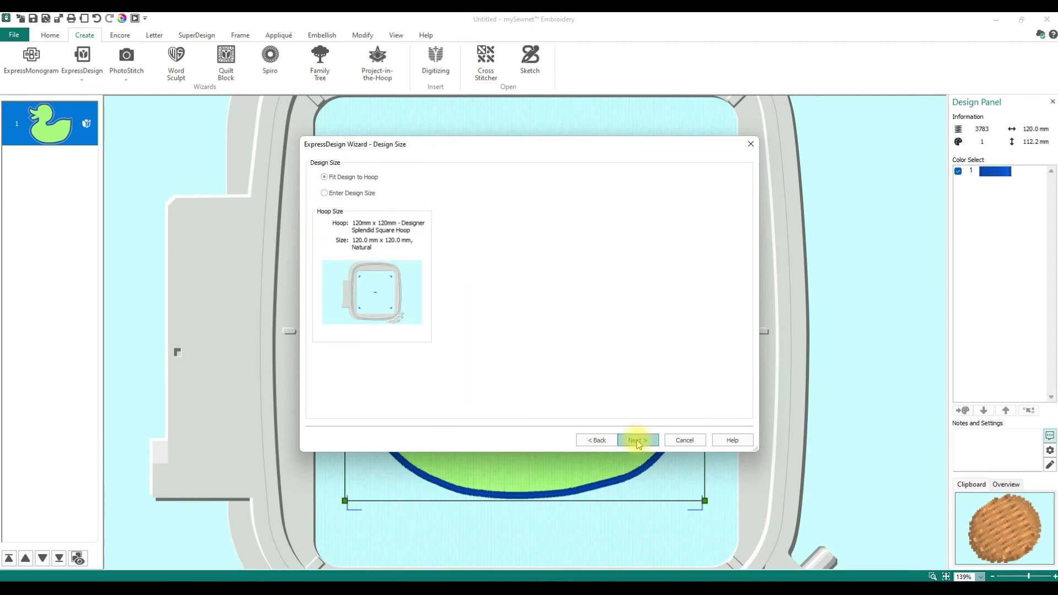
pyautogui.click(594, 440)
pyautogui.moveTo(602, 401); pyautogui.dragTo(678, 406)
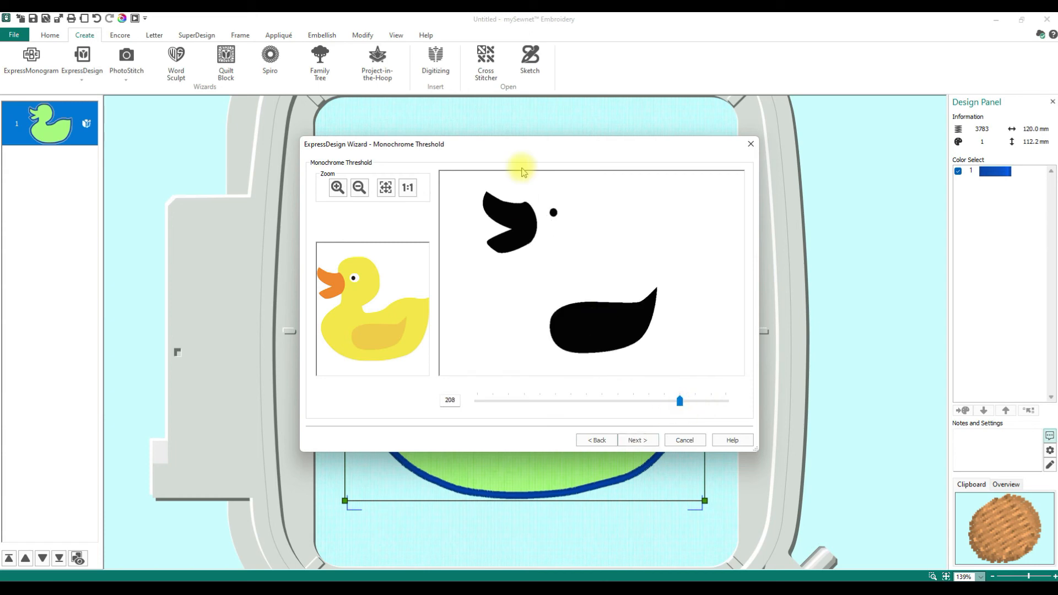
pyautogui.click(587, 440)
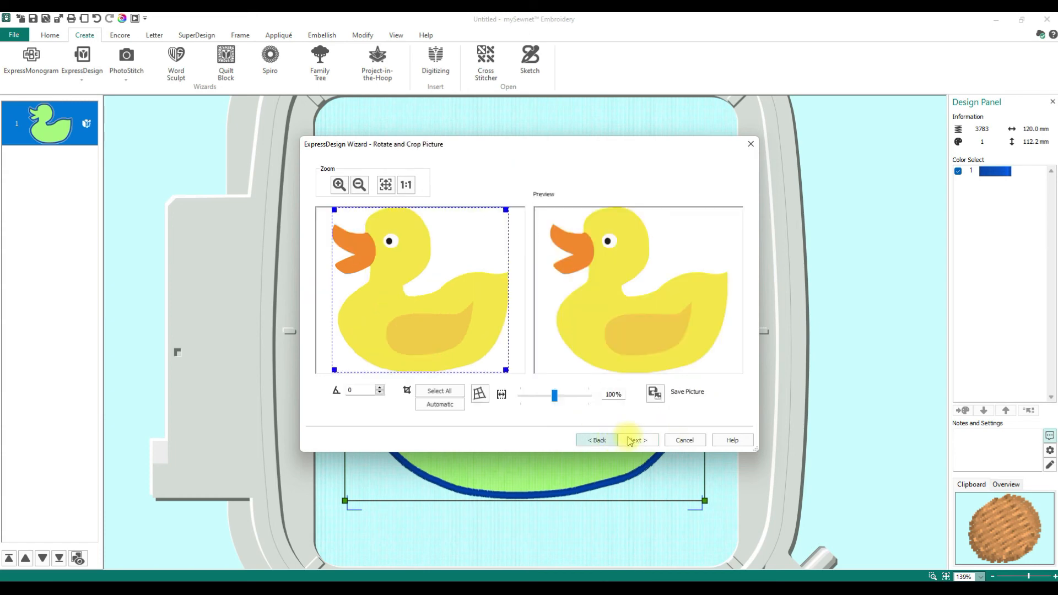
pyautogui.click(647, 440)
pyautogui.click(647, 441)
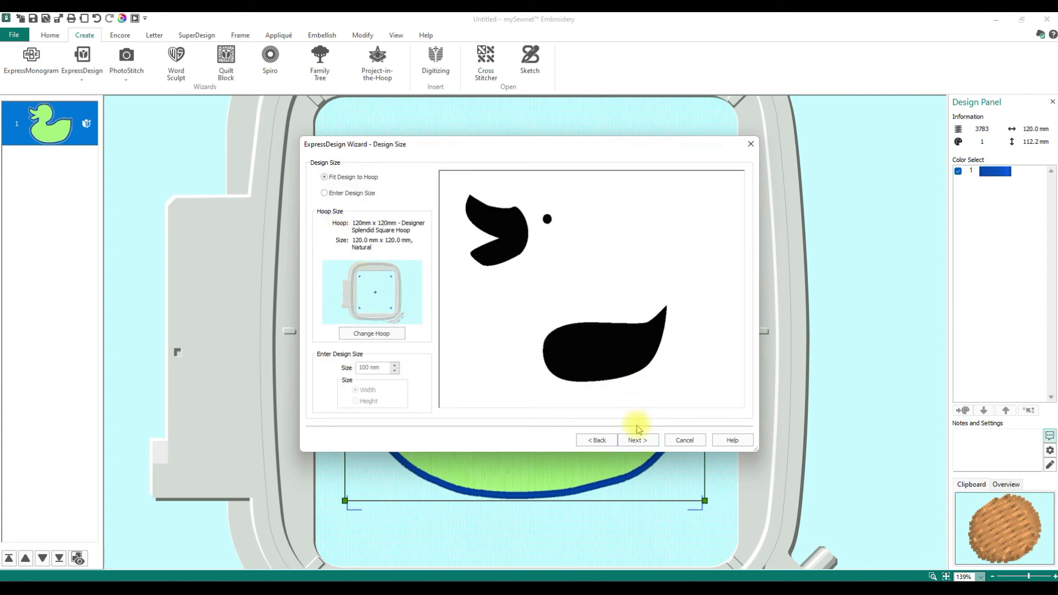
# Fit the beak, eye and wing border to the hoop, place it over the duck, and fix it as embroidery stitches for editing.
pyautogui.click(640, 439)
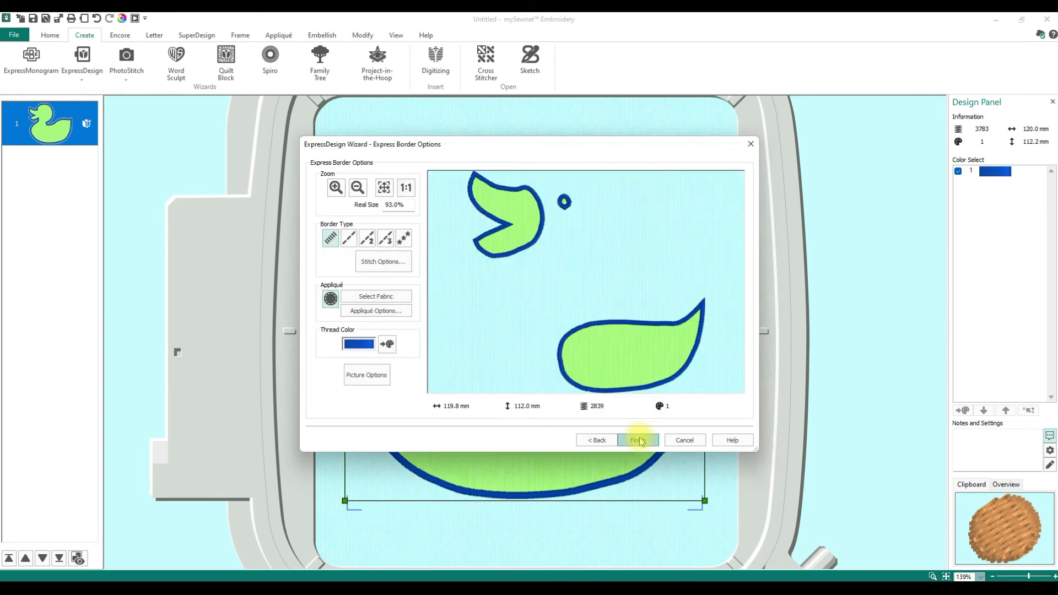
pyautogui.click(638, 440)
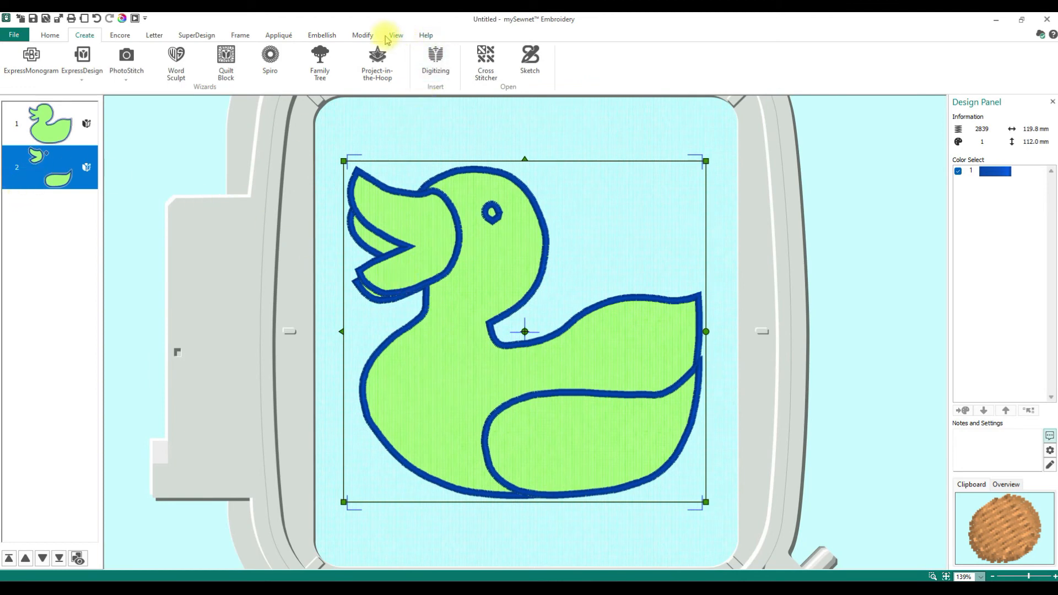
pyautogui.click(363, 35)
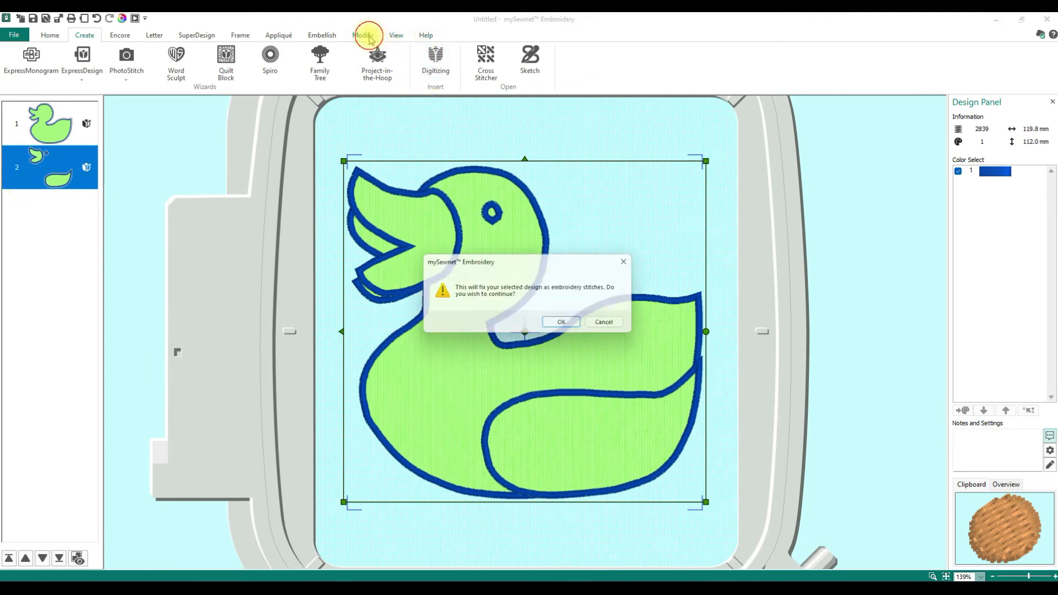
pyautogui.click(563, 328)
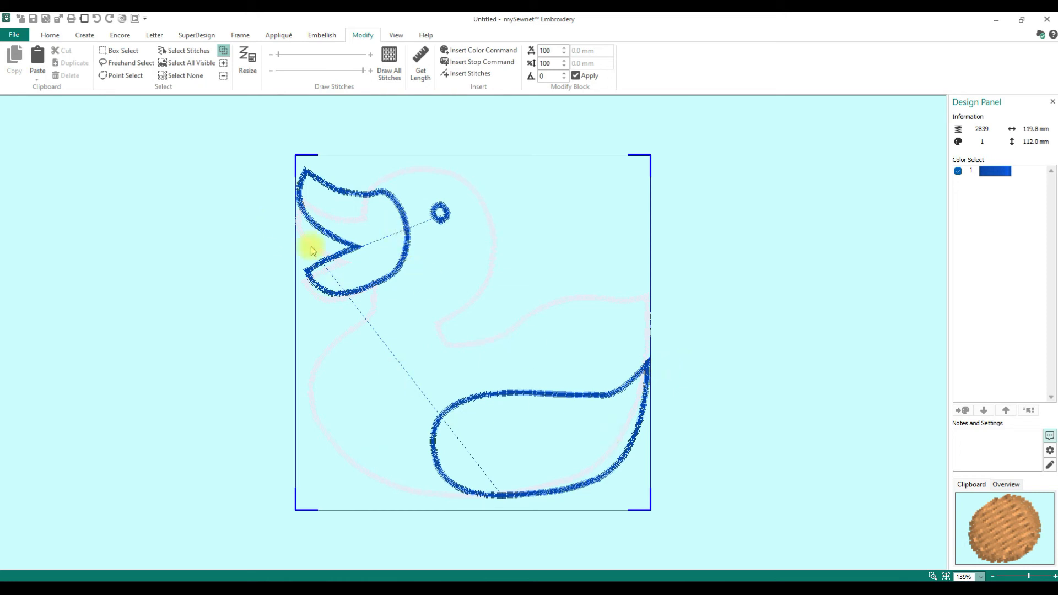
# Box-select the beak outline in the beak, eye and wing border and delete it.
pyautogui.click(111, 55)
pyautogui.moveTo(281, 157); pyautogui.dragTo(422, 320)
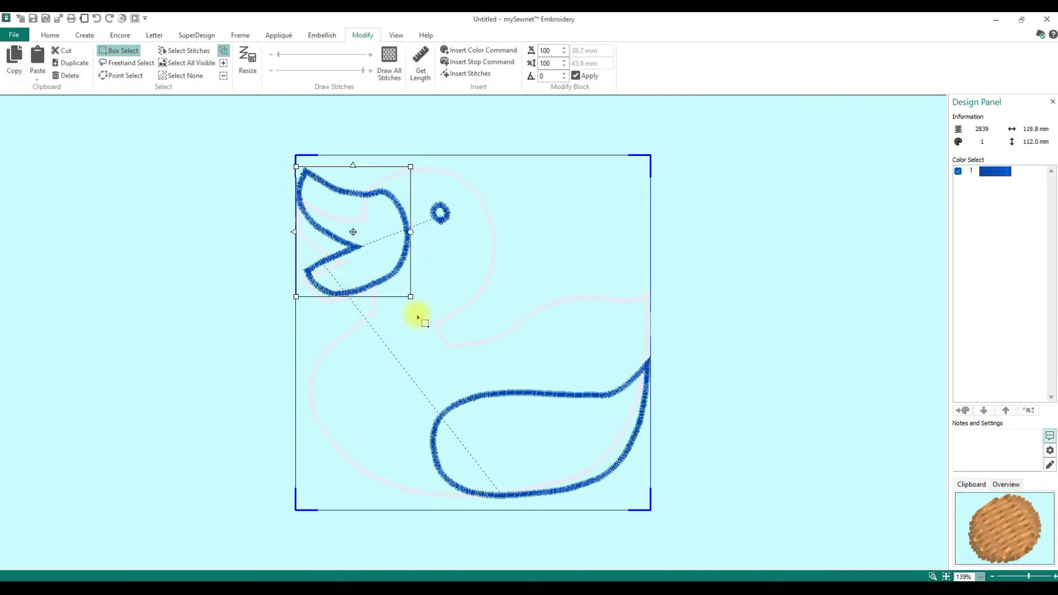
pyautogui.press('Delete')
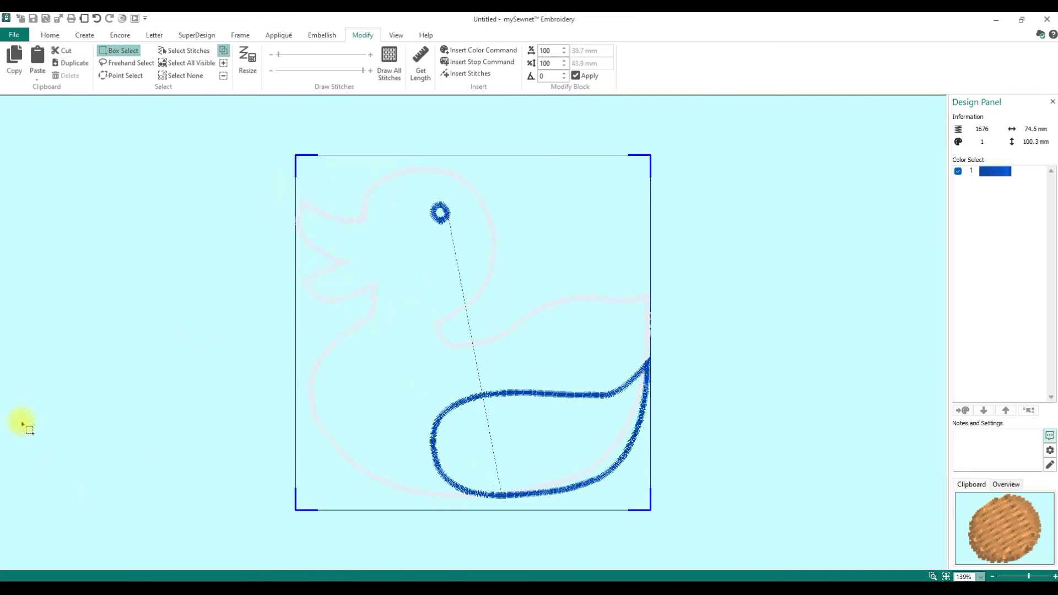
# Cut the eye outline from the border, paste it as a separate design in the hoop, and shift it slightly toward the beak.
pyautogui.moveTo(421, 192); pyautogui.dragTo(455, 229)
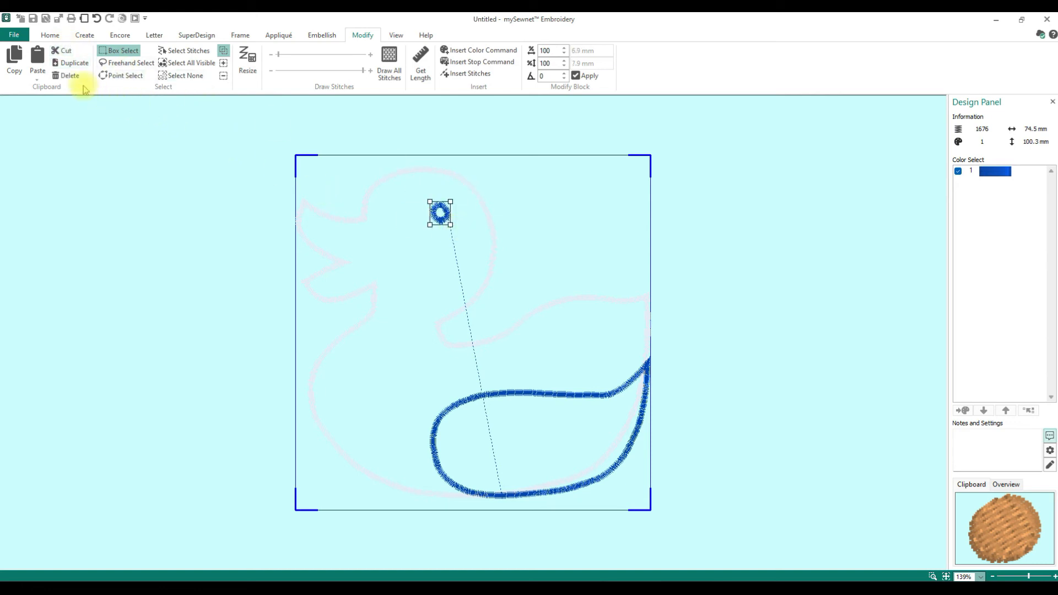
pyautogui.click(65, 51)
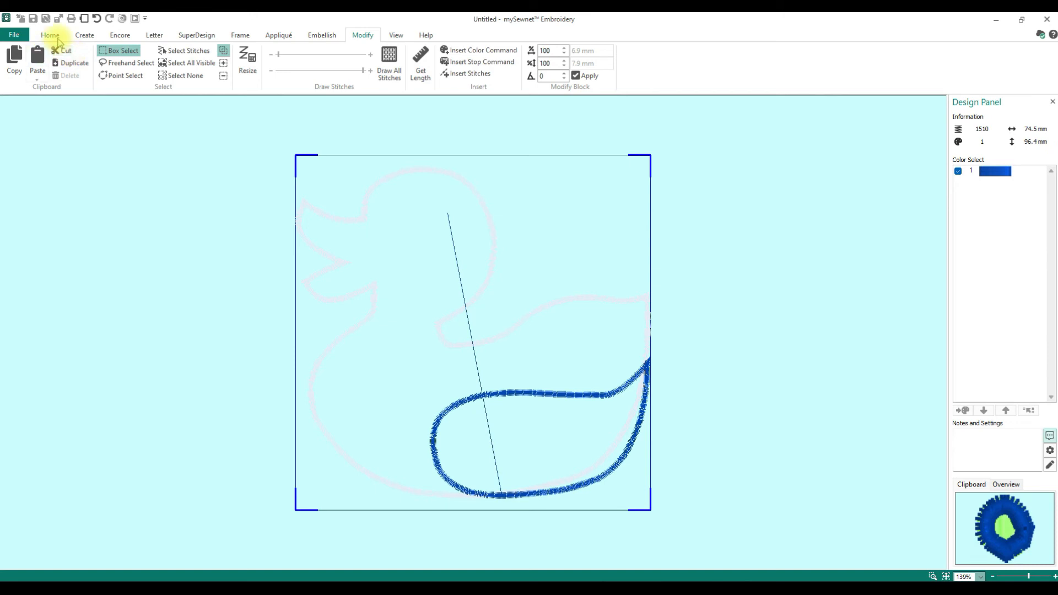
pyautogui.click(57, 39)
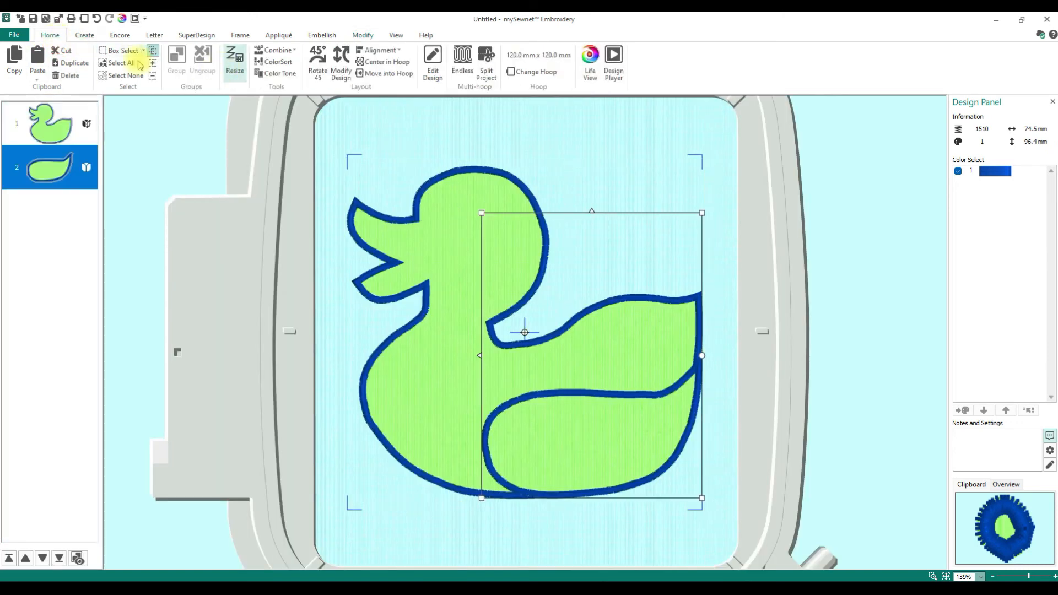
pyautogui.click(38, 55)
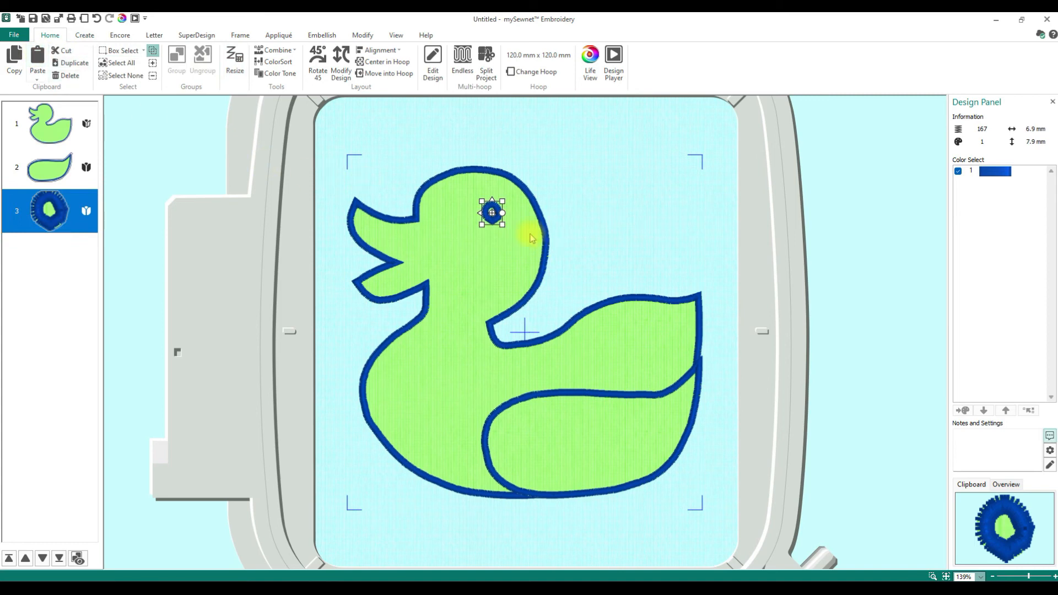
pyautogui.moveTo(491, 216); pyautogui.dragTo(466, 219)
pyautogui.click(521, 277)
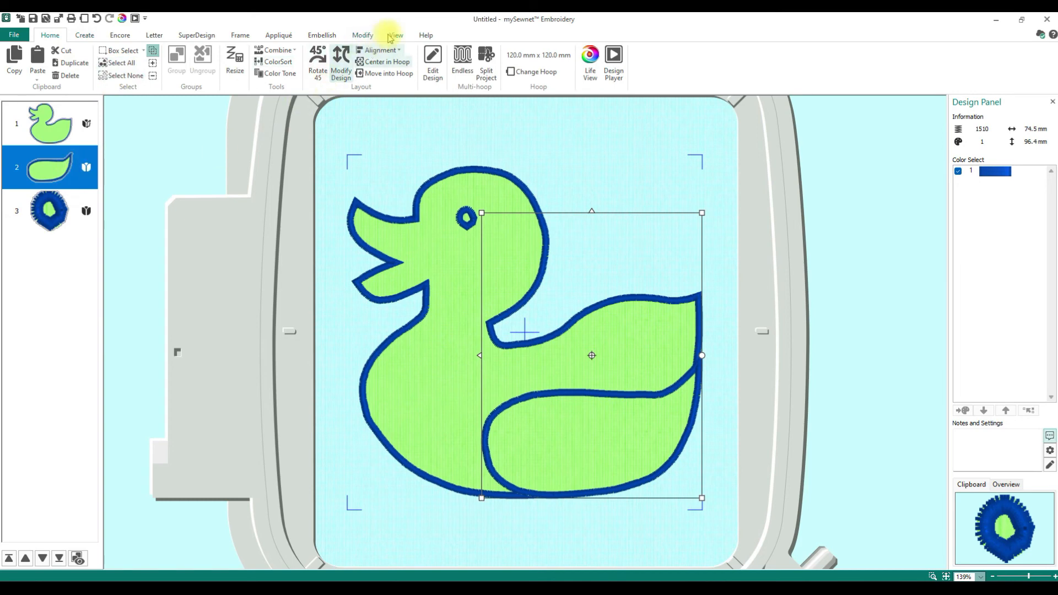
pyautogui.click(363, 34)
pyautogui.click(119, 50)
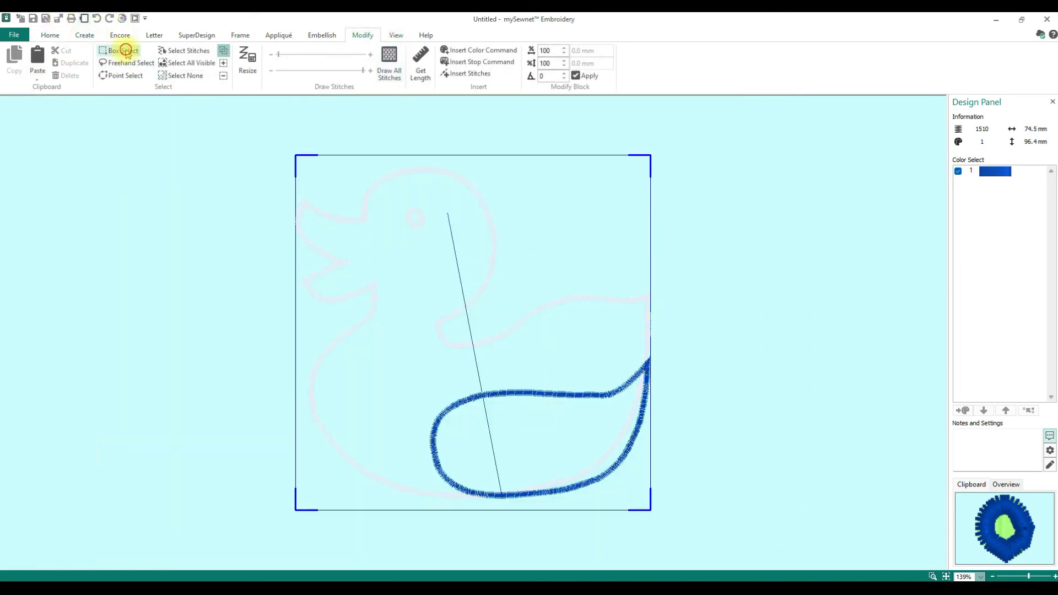
pyautogui.moveTo(680, 535); pyautogui.dragTo(693, 532)
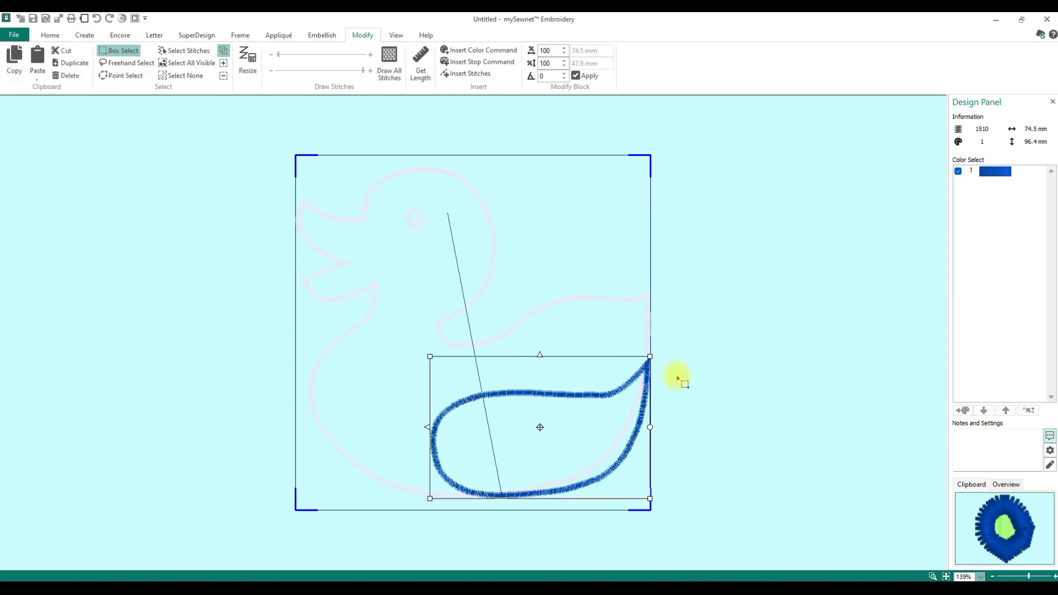
pyautogui.click(49, 37)
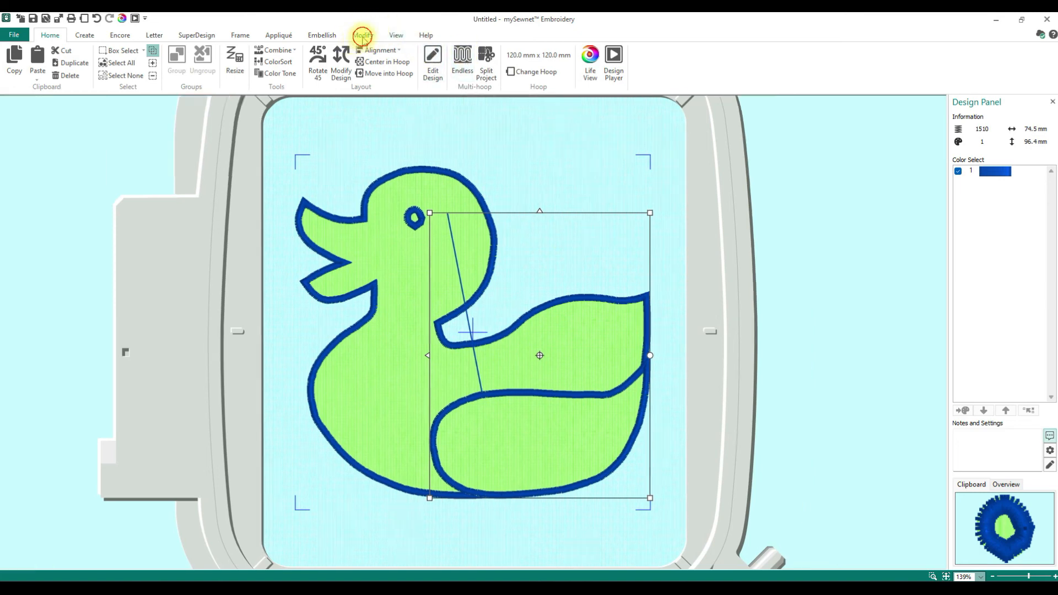
# Try to move the stray stitch point on the duck's head down onto the wing outline, and undo the move.
pyautogui.click(362, 35)
pyautogui.click(198, 51)
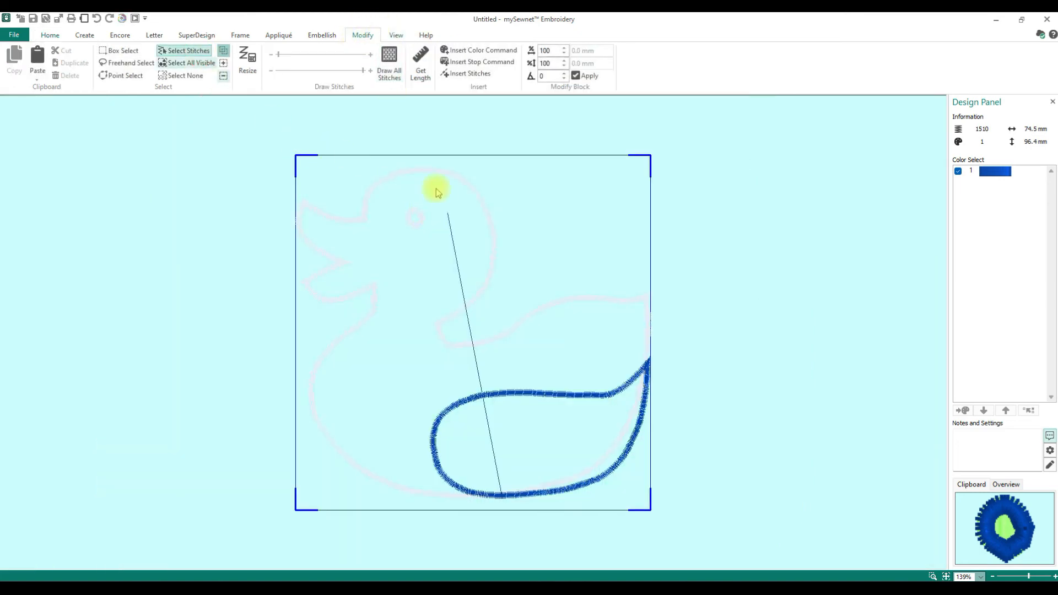
pyautogui.click(447, 214)
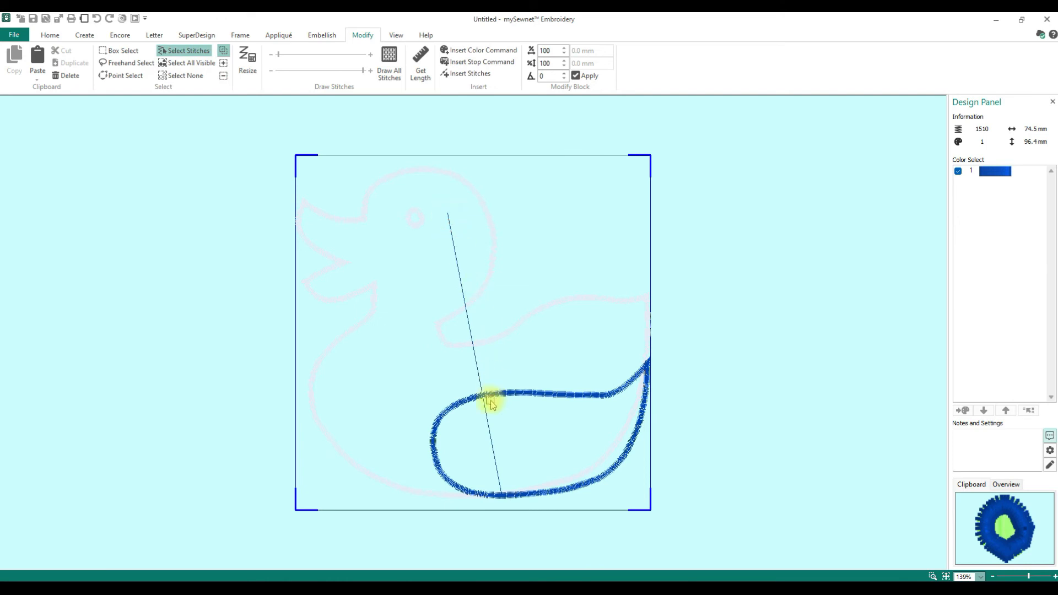
pyautogui.click(502, 494)
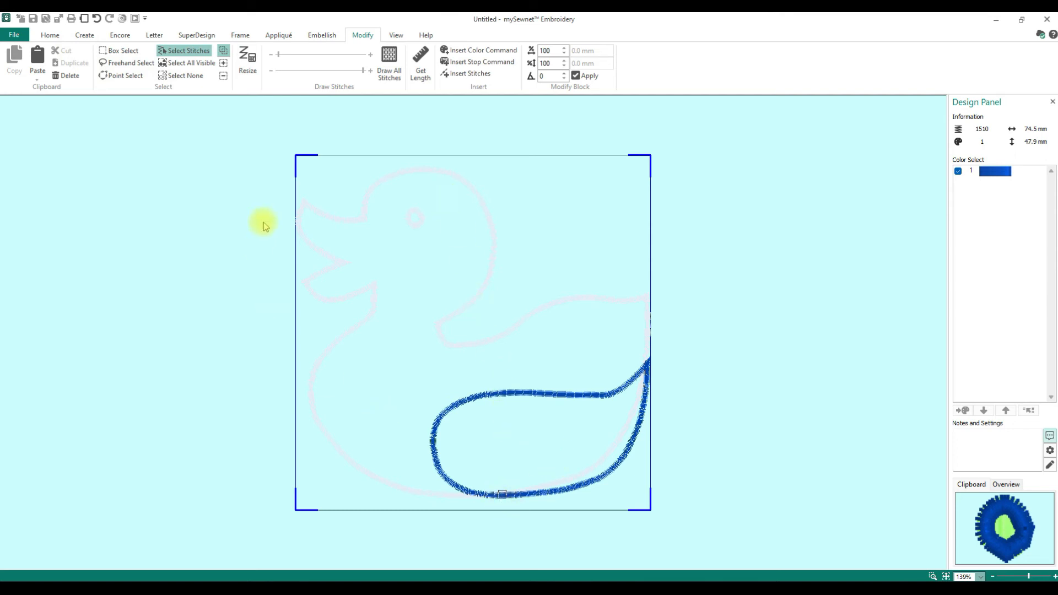
pyautogui.click(97, 19)
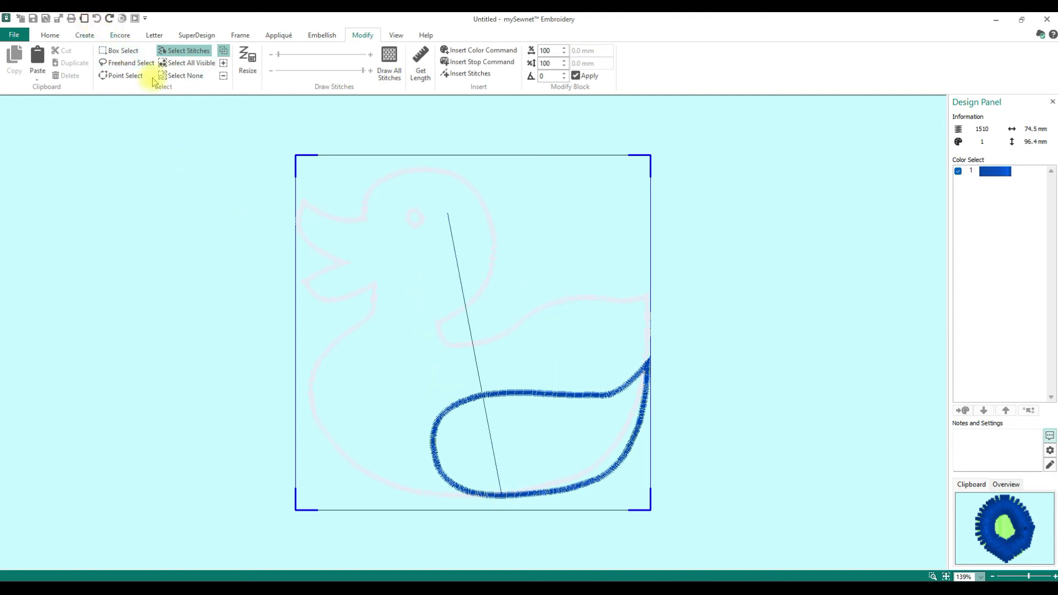
# Move the stray stitch point on the head down to the wing outline's lower edge and return to the whole design.
pyautogui.click(165, 50)
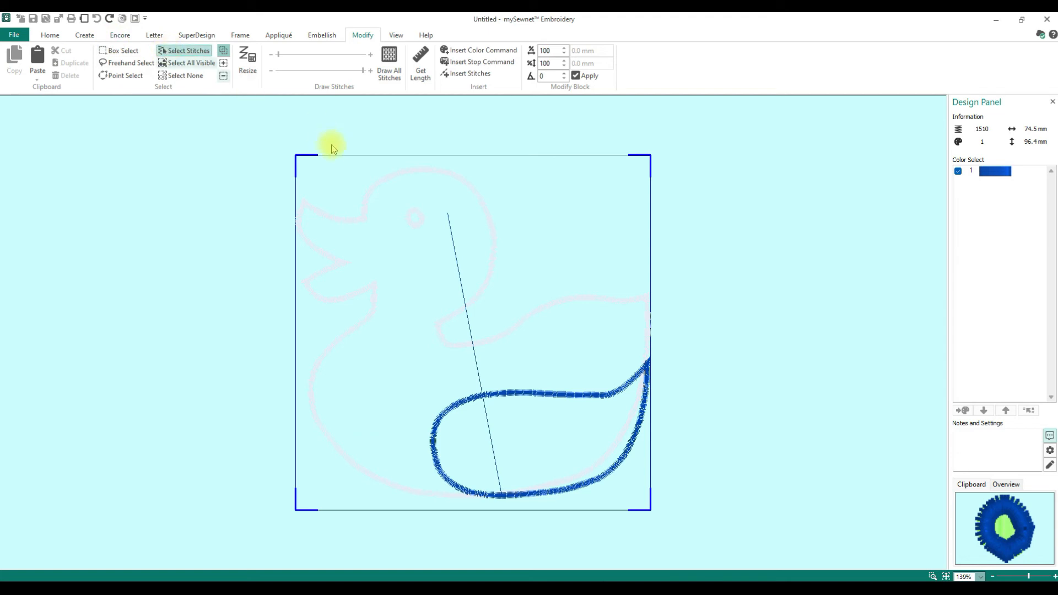
pyautogui.click(447, 214)
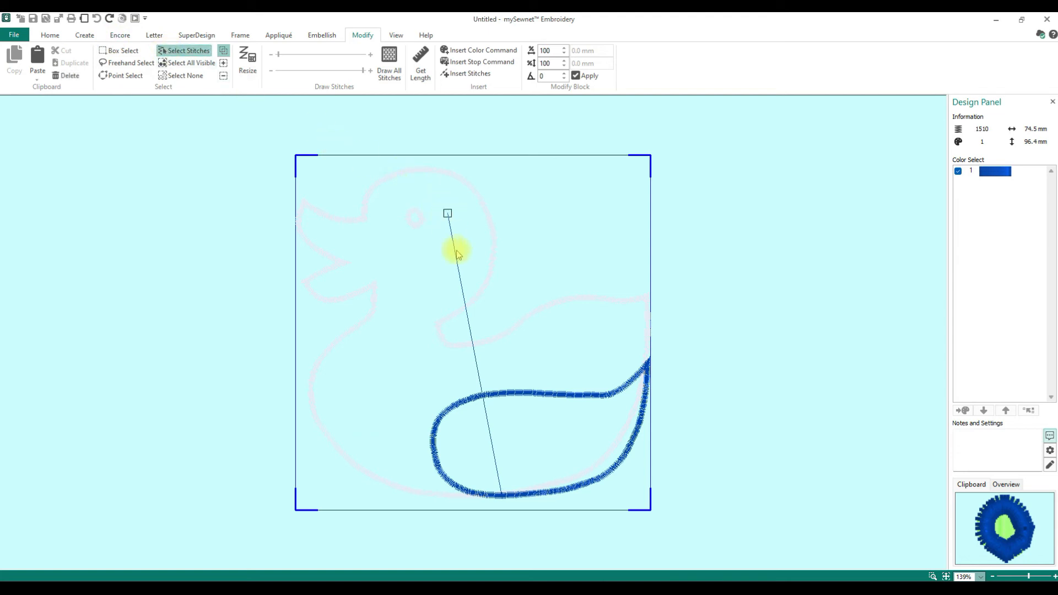
pyautogui.click(447, 214)
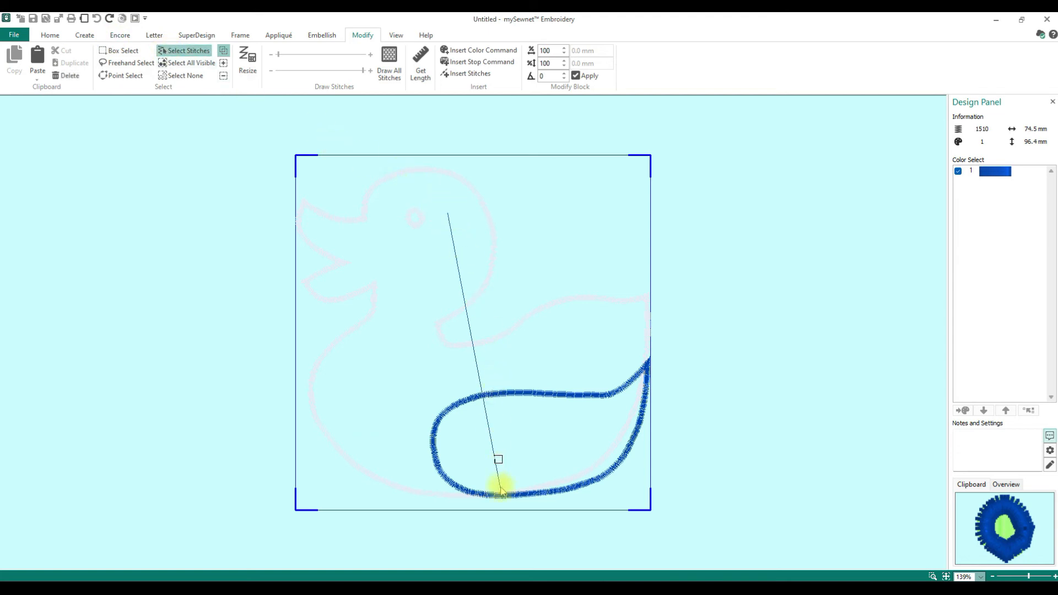
pyautogui.press('Delete')
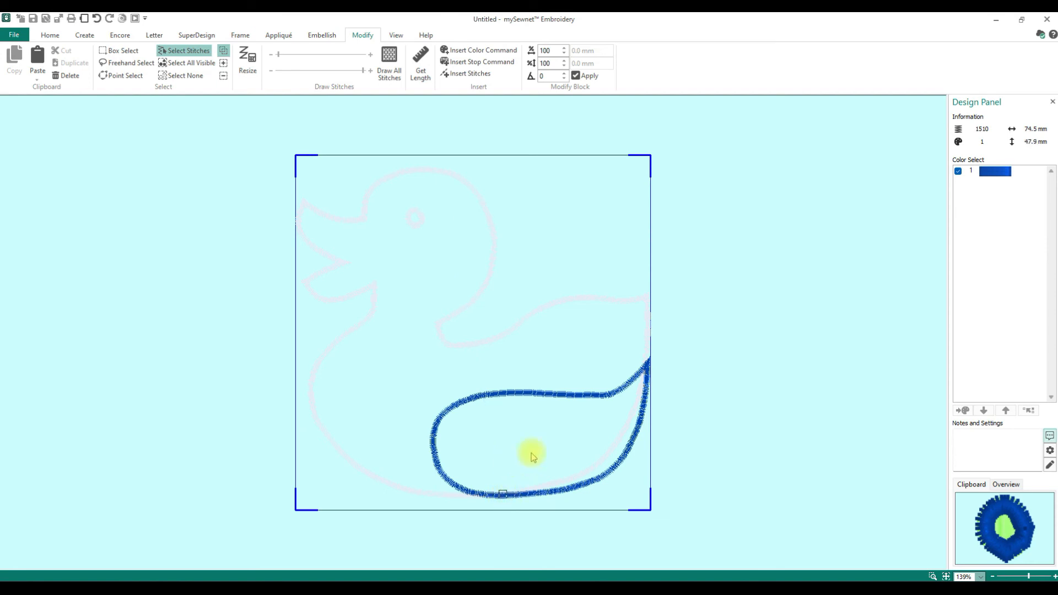
pyautogui.click(54, 36)
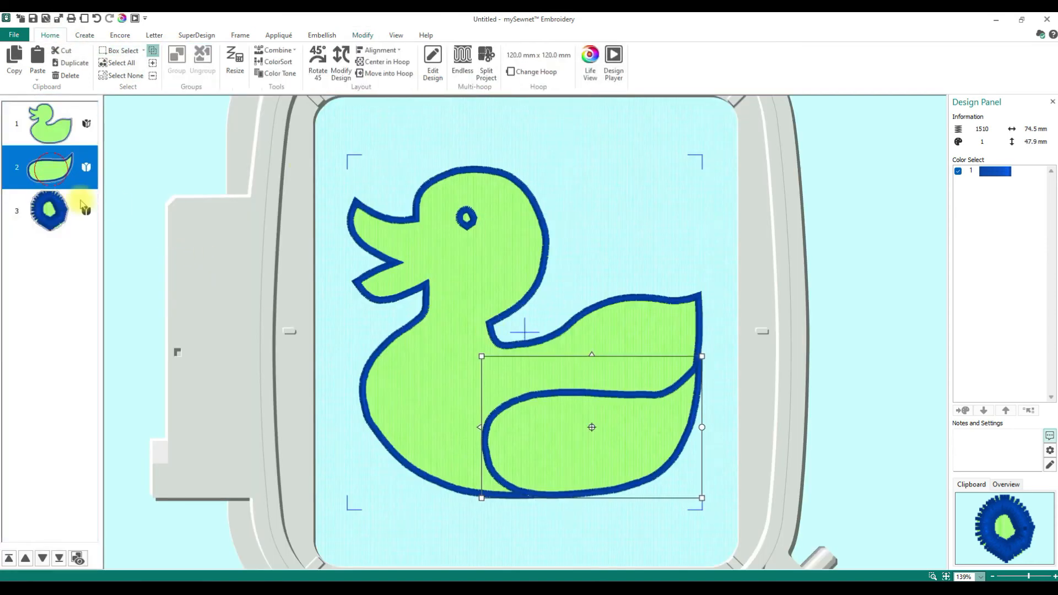
# Move the wing appliqué inside the duck's body and shrink it proportionally to about 61 x 39 mm.
pyautogui.moveTo(614, 452); pyautogui.dragTo(578, 426)
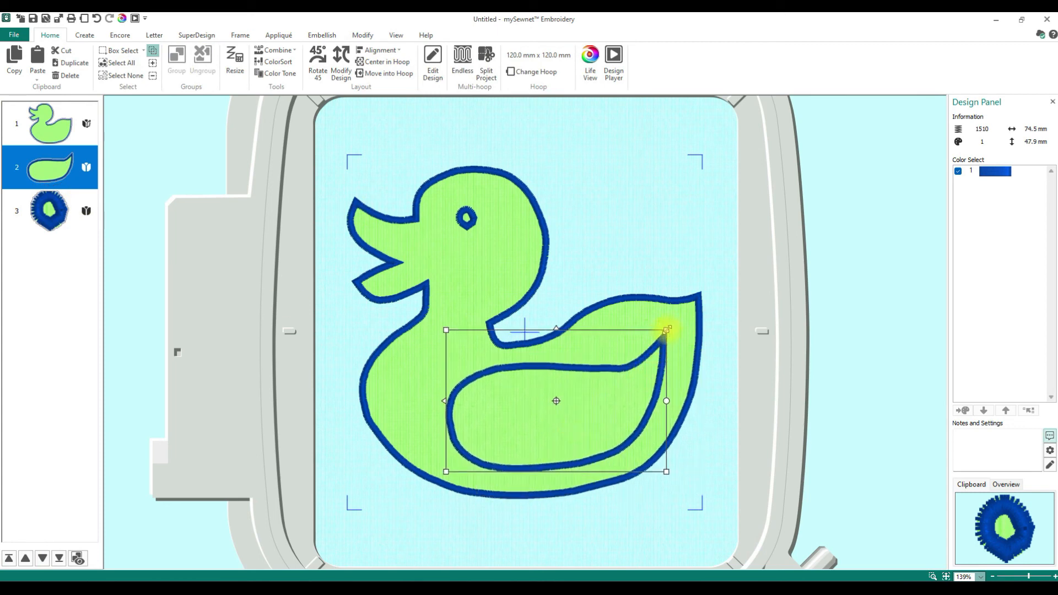
pyautogui.moveTo(667, 330); pyautogui.dragTo(650, 342)
pyautogui.moveTo(606, 412)
pyautogui.mouseDown()
pyautogui.moveTo(616, 408)
pyautogui.moveTo(591, 415)
pyautogui.mouseUp()
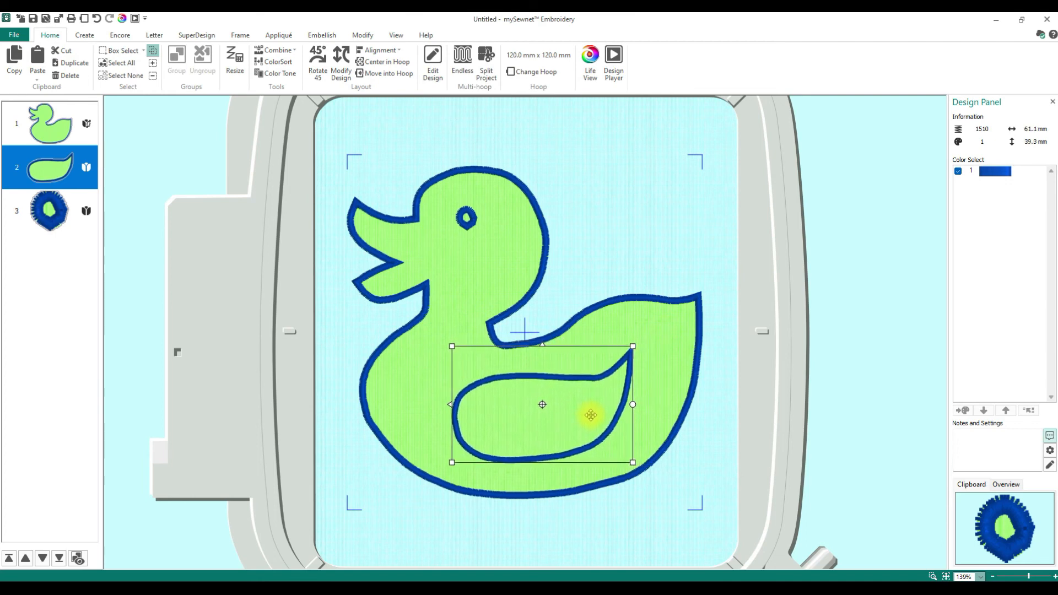
# Select the eye as its own design and move it slightly closer to the beak.
pyautogui.click(465, 219)
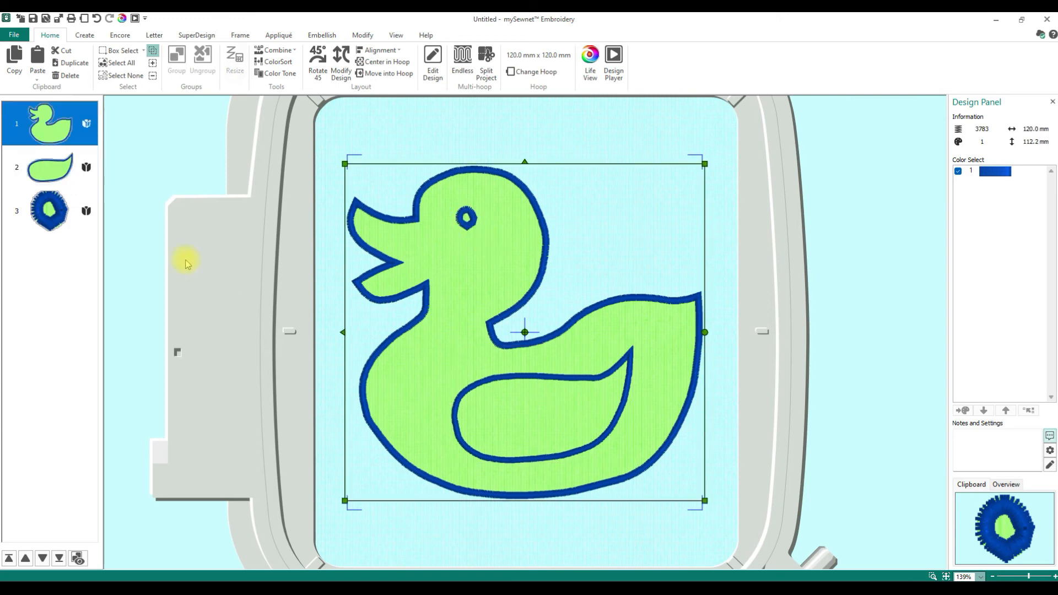
pyautogui.click(77, 223)
pyautogui.moveTo(465, 220); pyautogui.dragTo(449, 222)
pyautogui.hotkey('ctrl', 'a')
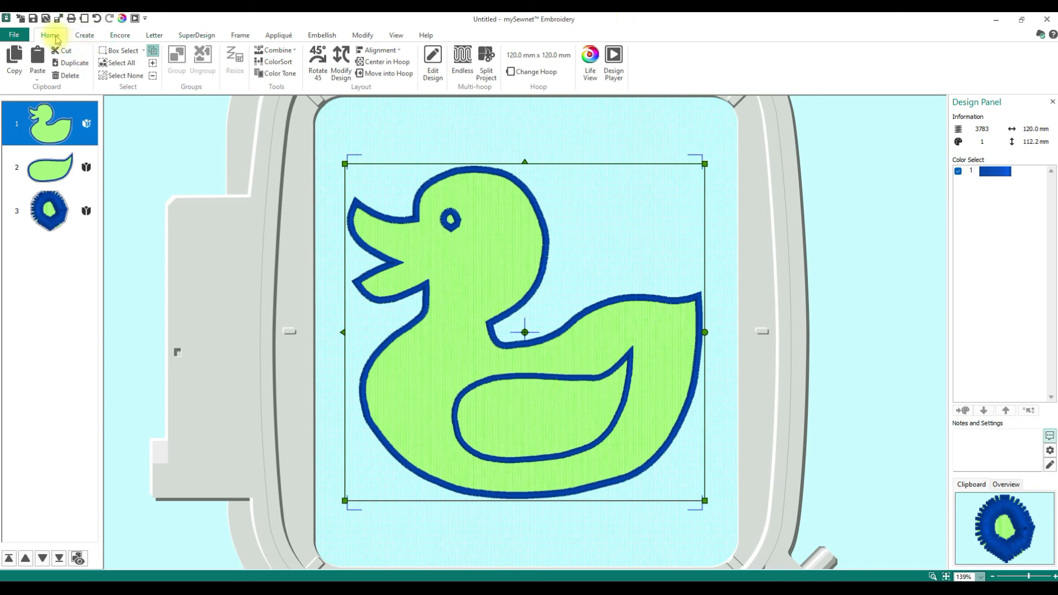
# Start another ExpressDesign Into Hoop over the duck, choose Create Express Border and continue to the picture choice.
pyautogui.click(85, 35)
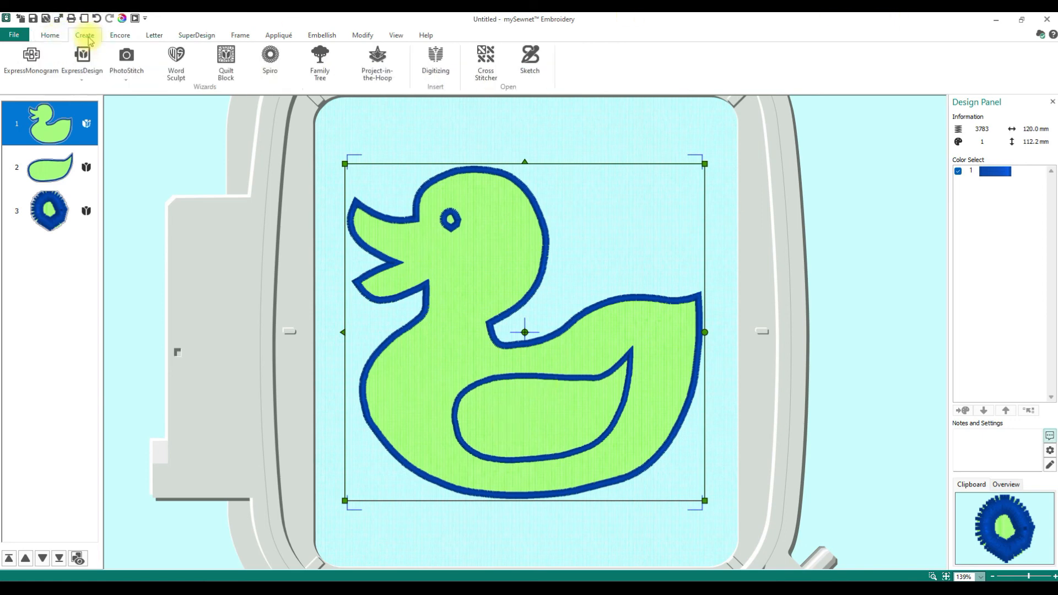
pyautogui.click(89, 84)
pyautogui.click(97, 87)
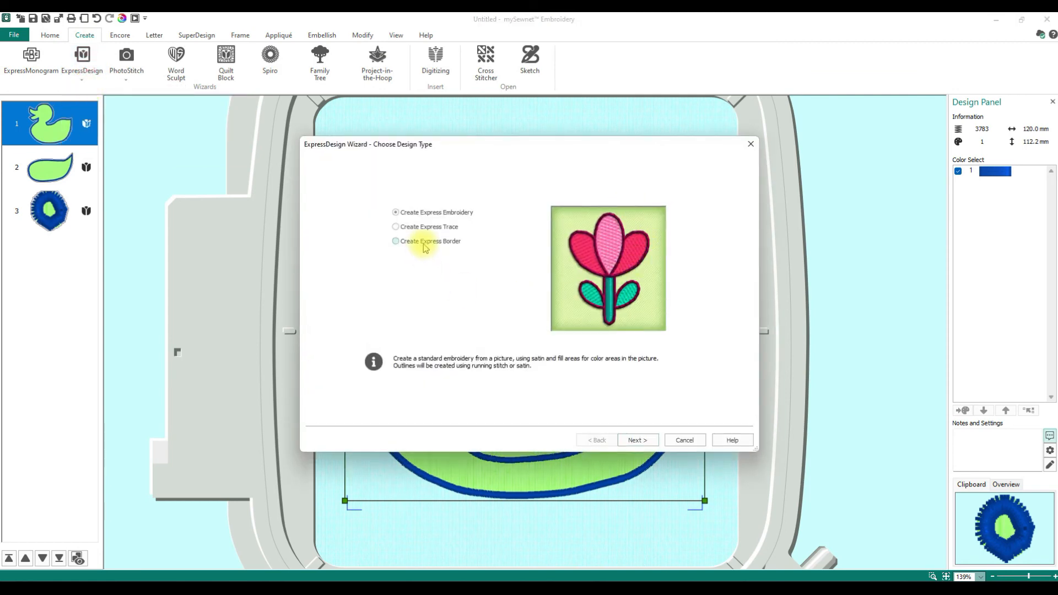
pyautogui.click(424, 242)
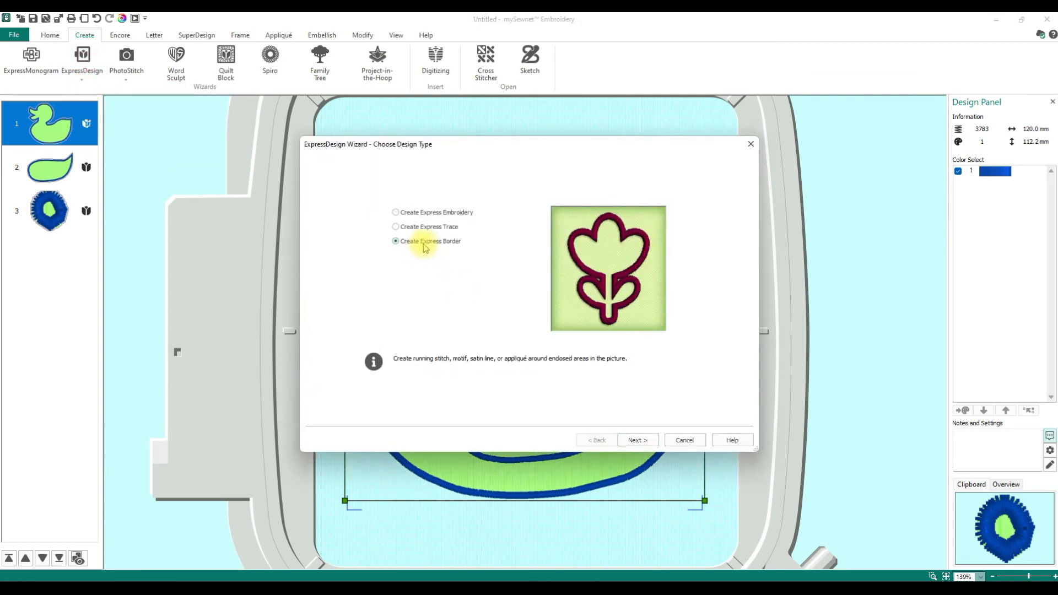
pyautogui.click(637, 440)
# Load the three-petal picture Petals.svg from the sample Pics folder.
pyautogui.click(350, 188)
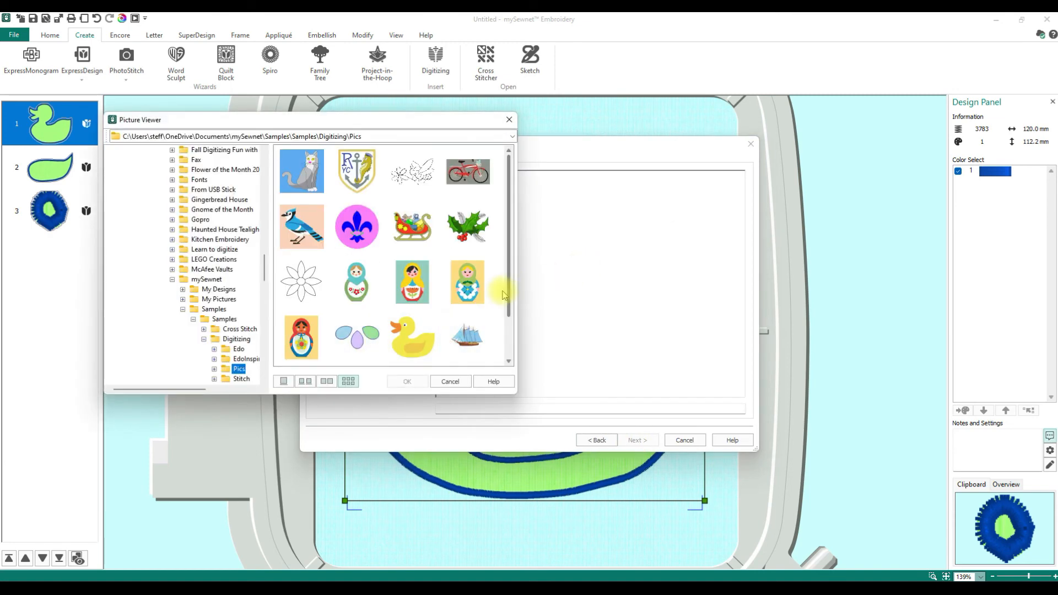
pyautogui.moveTo(509, 288); pyautogui.dragTo(510, 341)
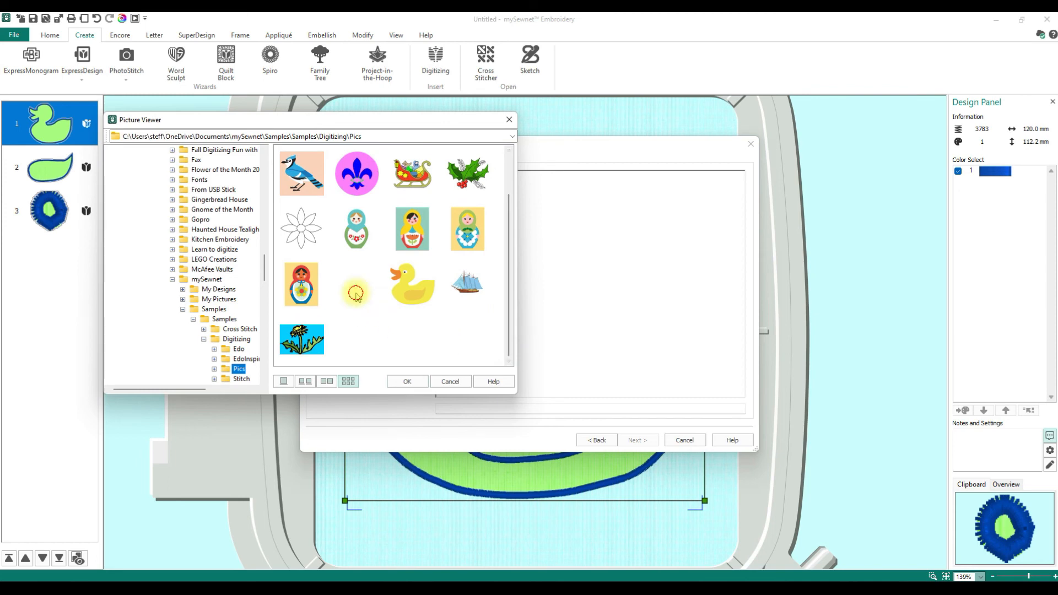
pyautogui.click(358, 291)
pyautogui.click(408, 386)
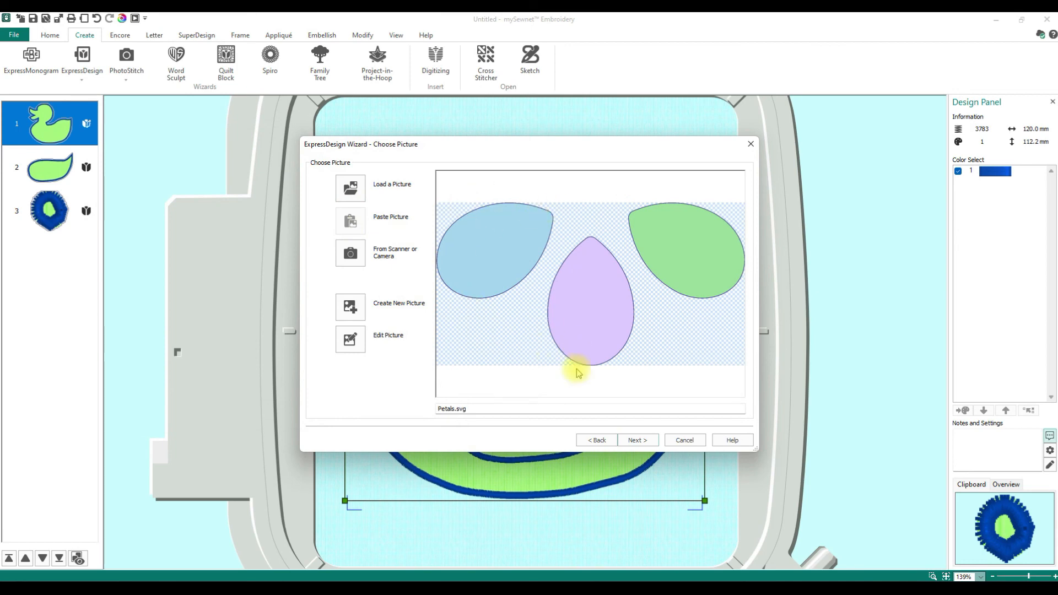
# Accept the petals picture uncropped, keep the monochrome threshold at 127, and continue to the design size settings.
pyautogui.click(646, 443)
pyautogui.click(646, 443)
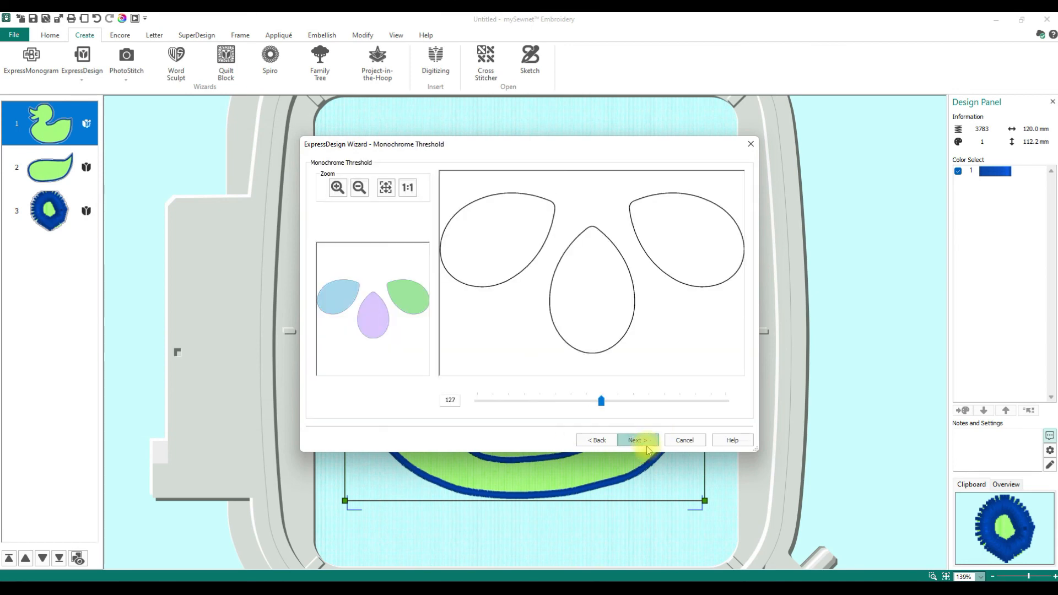
pyautogui.click(648, 445)
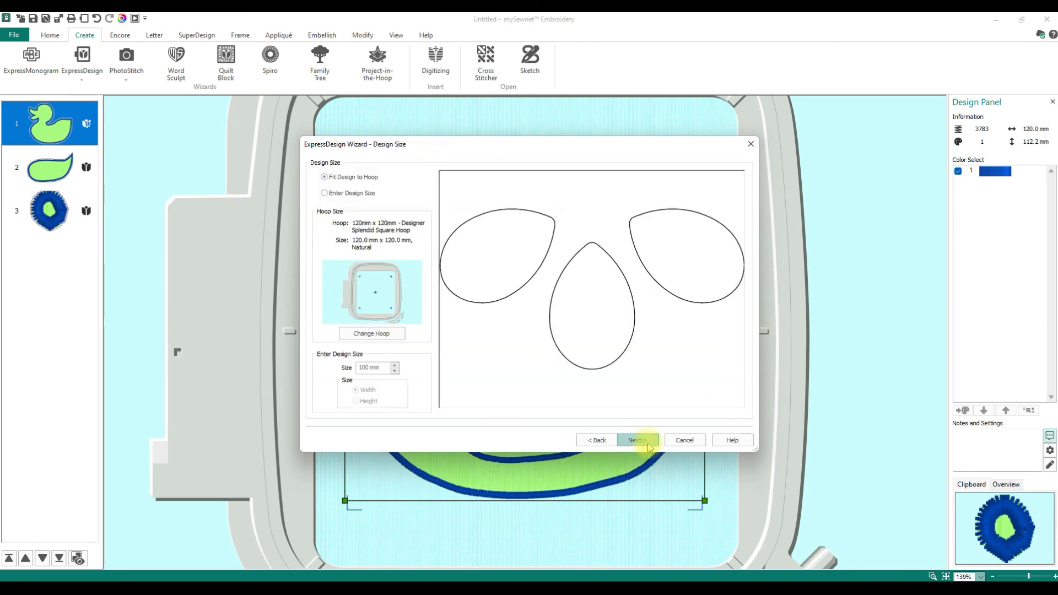
# Accept Fit Design to Hoop for the petals border and set its satin line density to 3.
pyautogui.click(647, 443)
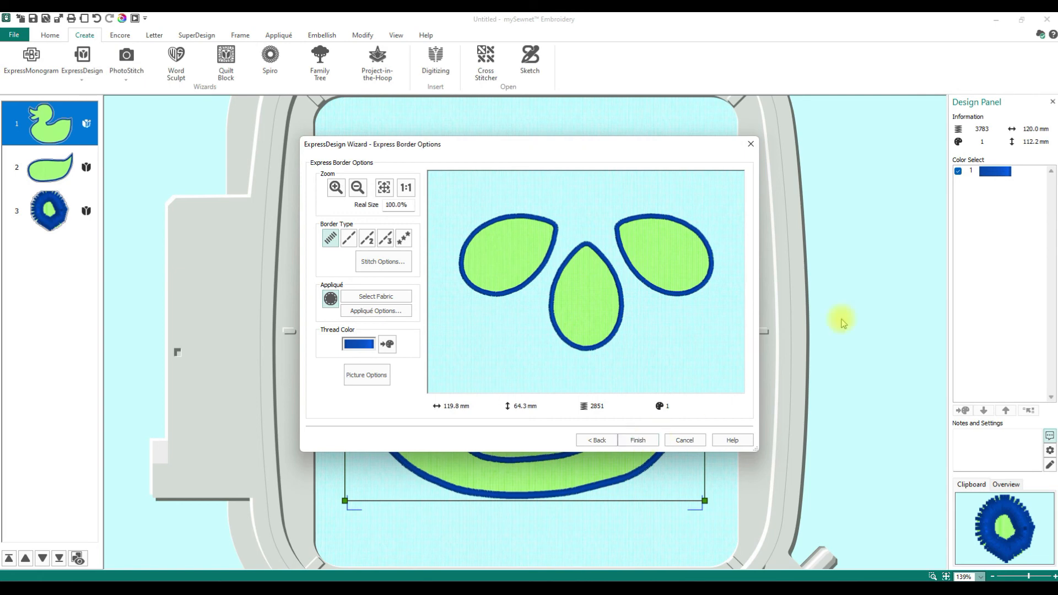
pyautogui.click(399, 264)
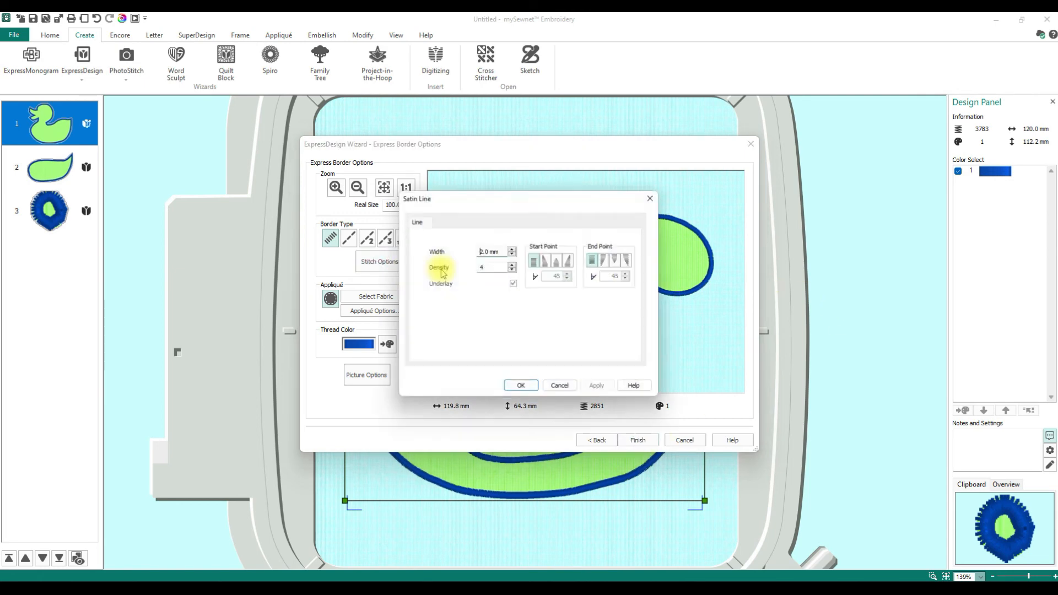
pyautogui.click(514, 271)
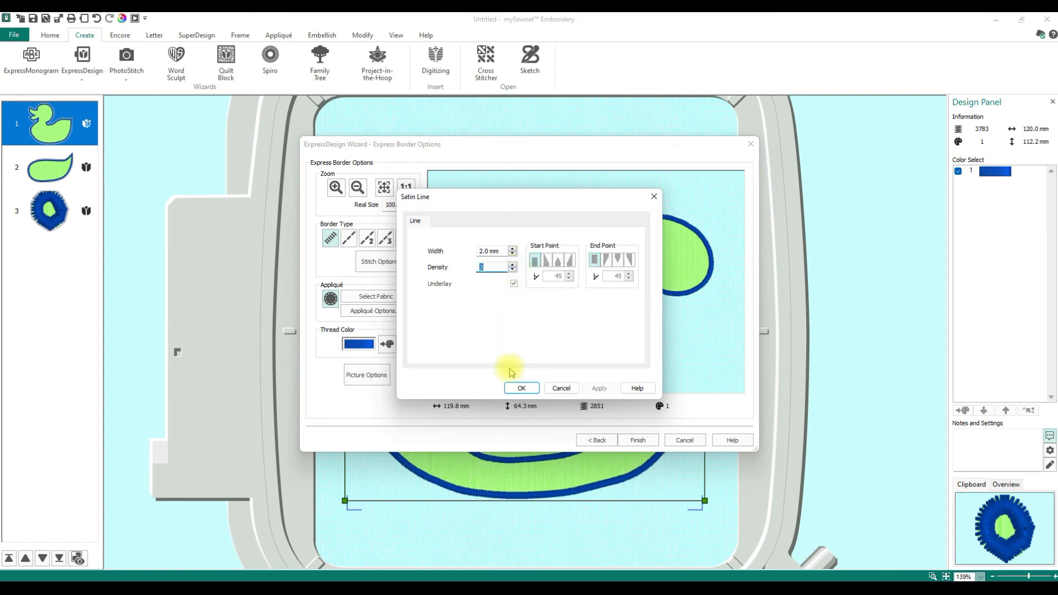
pyautogui.click(520, 389)
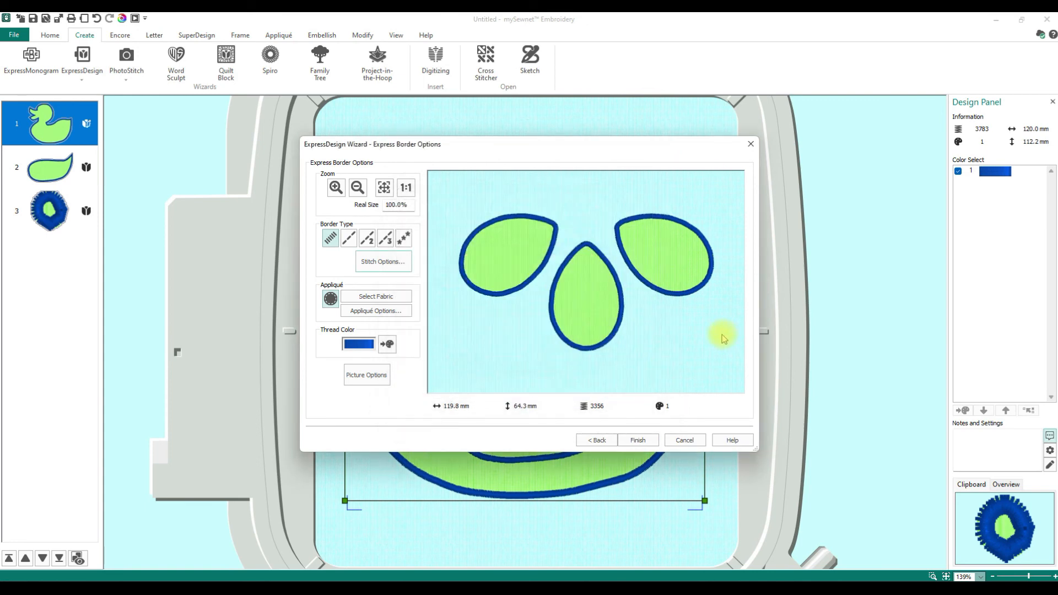
# Set the satin line width of the petals border to 3.5 mm.
pyautogui.click(382, 262)
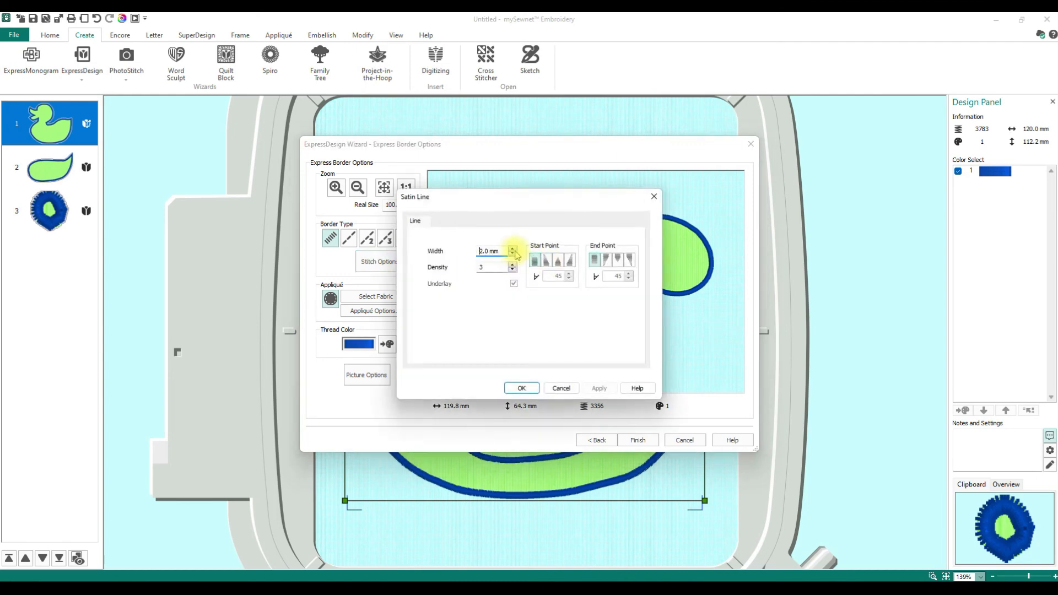
pyautogui.click(513, 248)
pyautogui.click(513, 249)
pyautogui.click(513, 249)
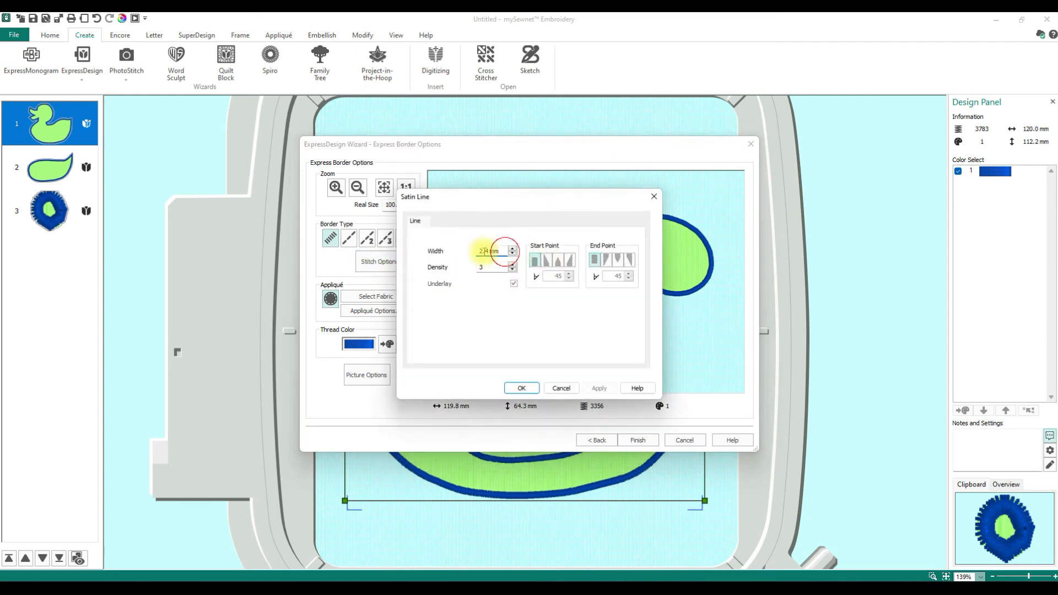
pyautogui.write('3.5')
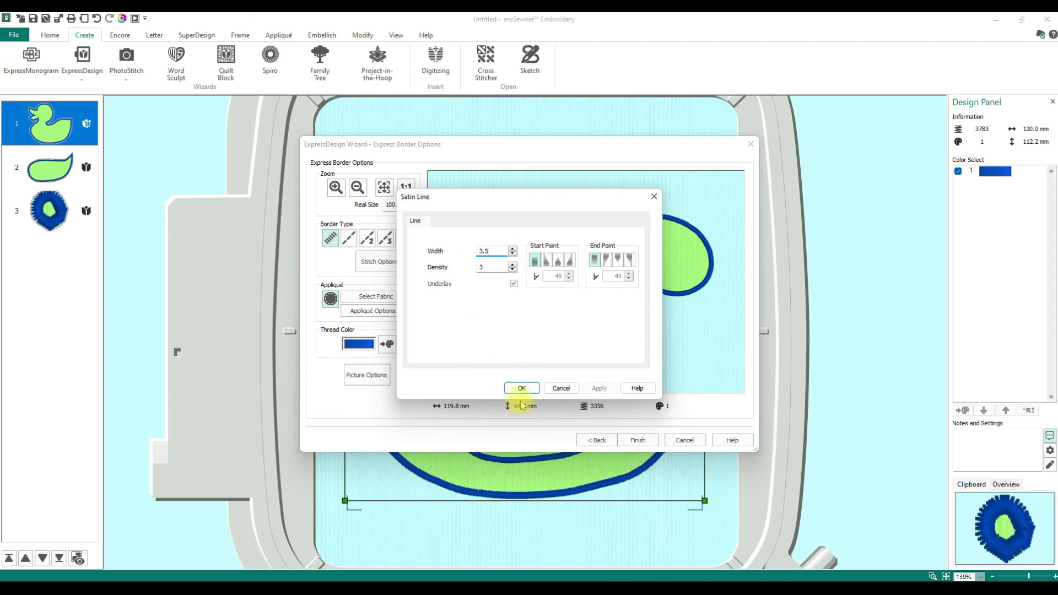
pyautogui.click(522, 388)
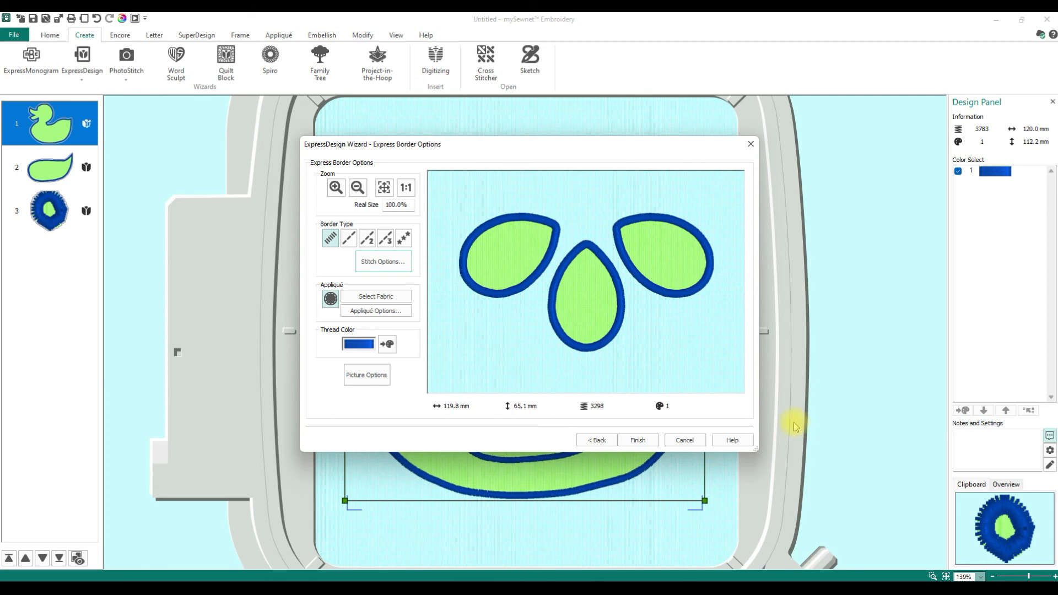
# Return to the wizard's design type choice and select Create Express Embroidery instead of the border.
pyautogui.click(599, 440)
pyautogui.click(598, 440)
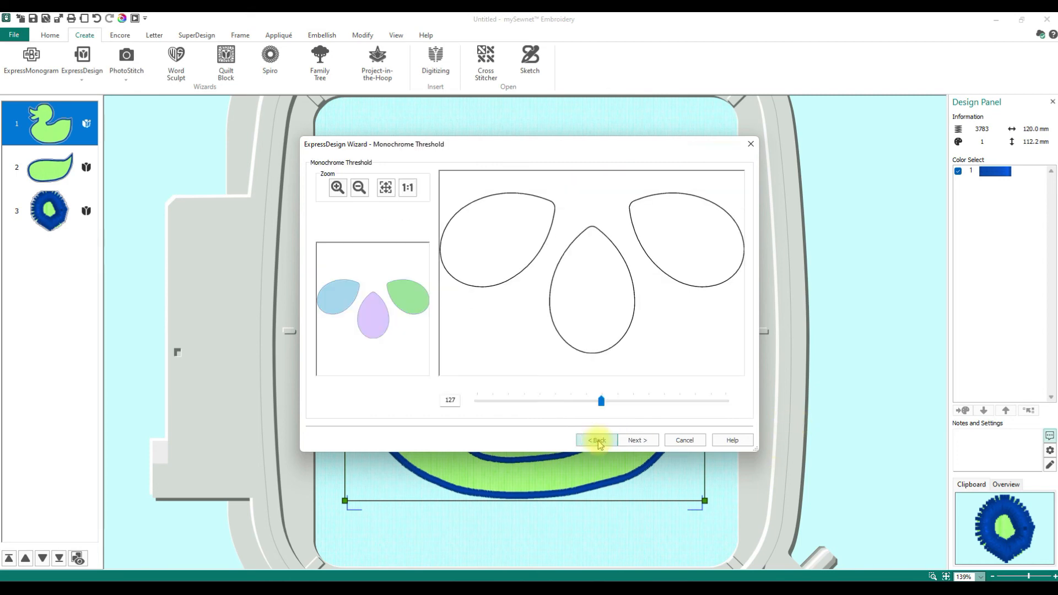
pyautogui.click(598, 441)
pyautogui.click(598, 441)
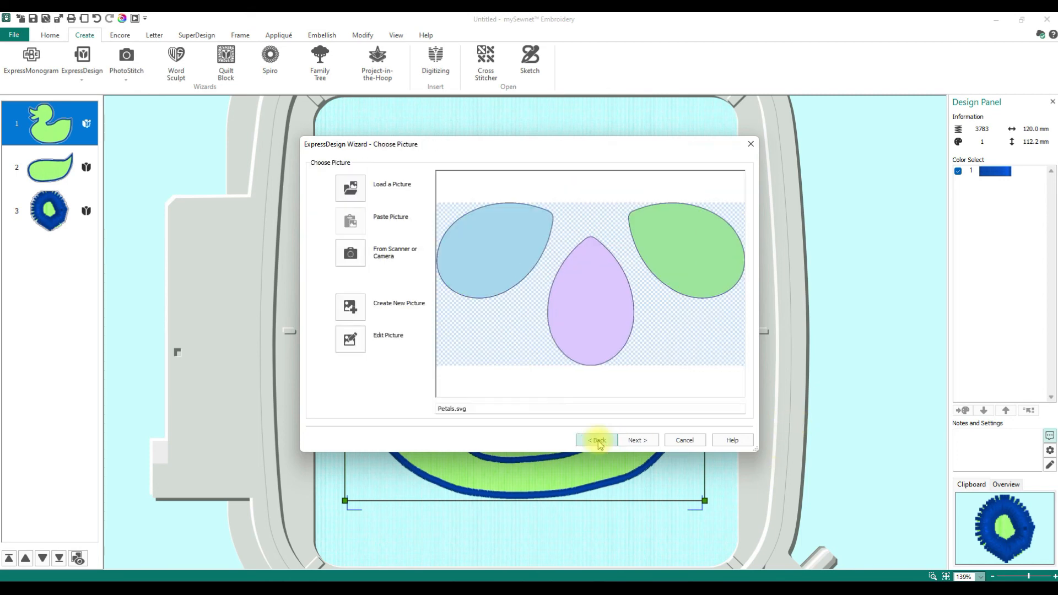
pyautogui.click(598, 441)
pyautogui.click(401, 213)
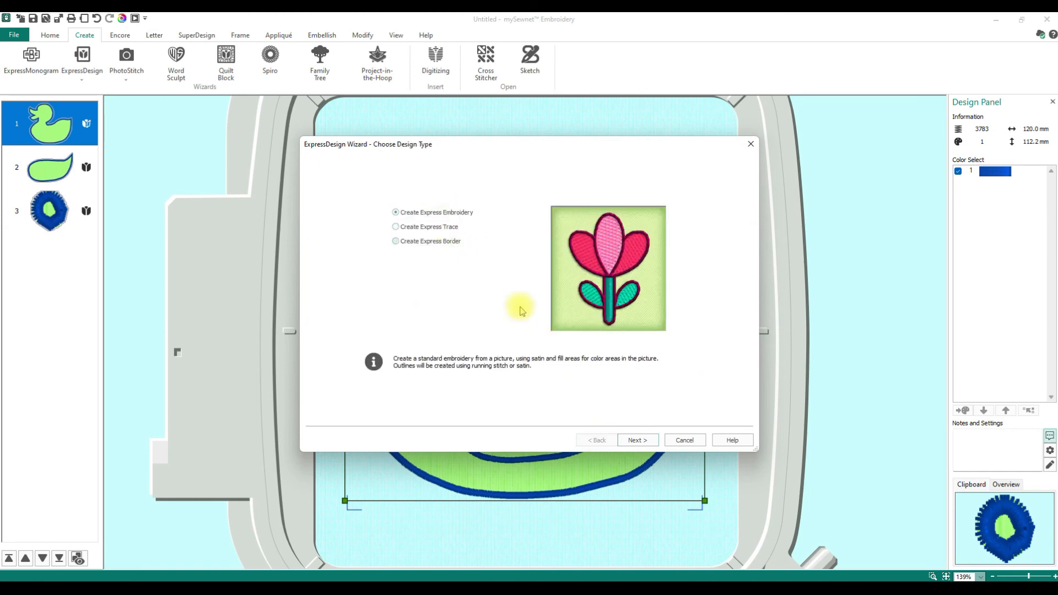
# Keep the Petals.svg picture, Fit Design to Hoop and the four thread colors, and continue to the fabric and stitch type options.
pyautogui.click(630, 444)
pyautogui.click(646, 442)
pyautogui.click(646, 441)
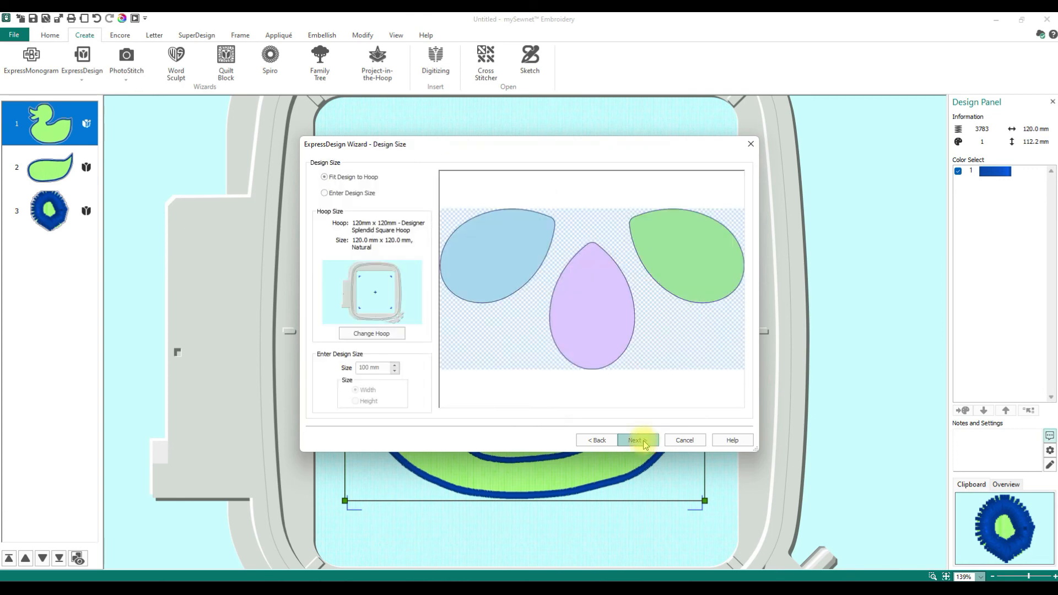
pyautogui.click(642, 441)
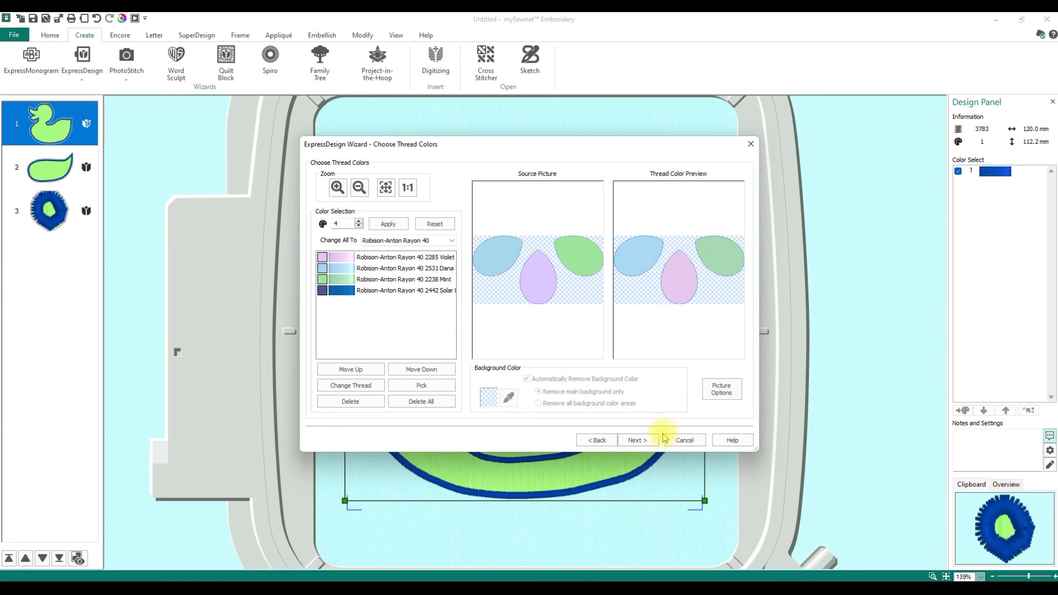
pyautogui.click(641, 440)
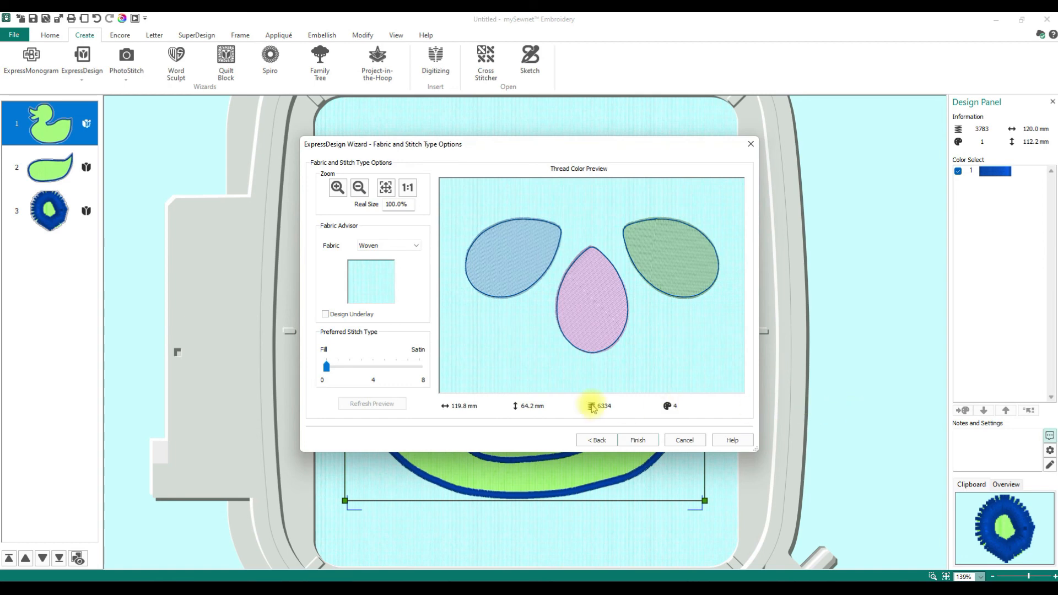
# Try a preferred stitch type of 4, midway between Fill and Satin, and refresh the preview.
pyautogui.moveTo(327, 367); pyautogui.dragTo(337, 370)
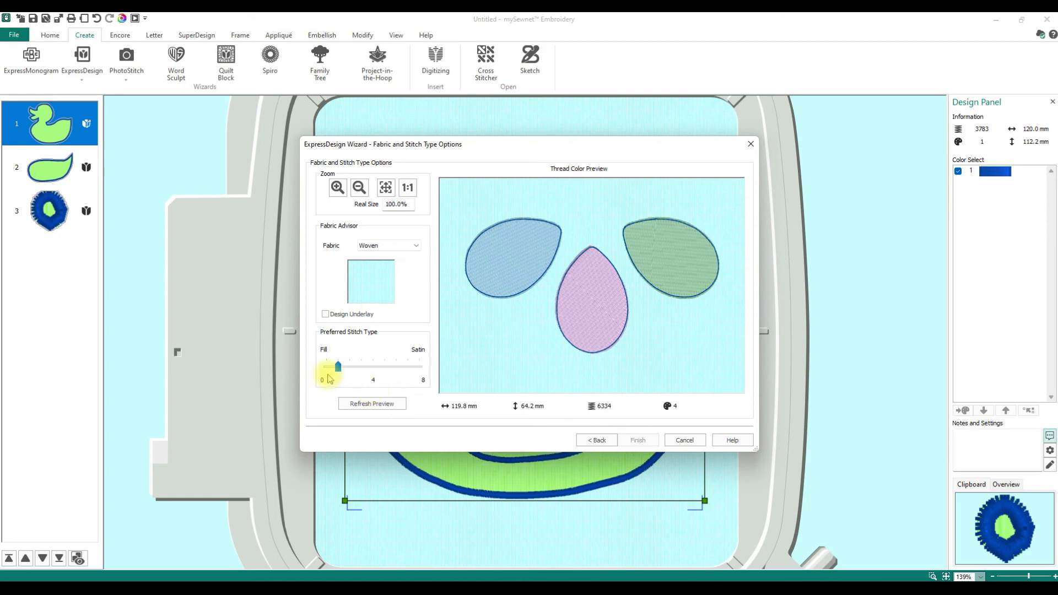
pyautogui.moveTo(337, 367); pyautogui.dragTo(374, 367)
pyautogui.click(372, 404)
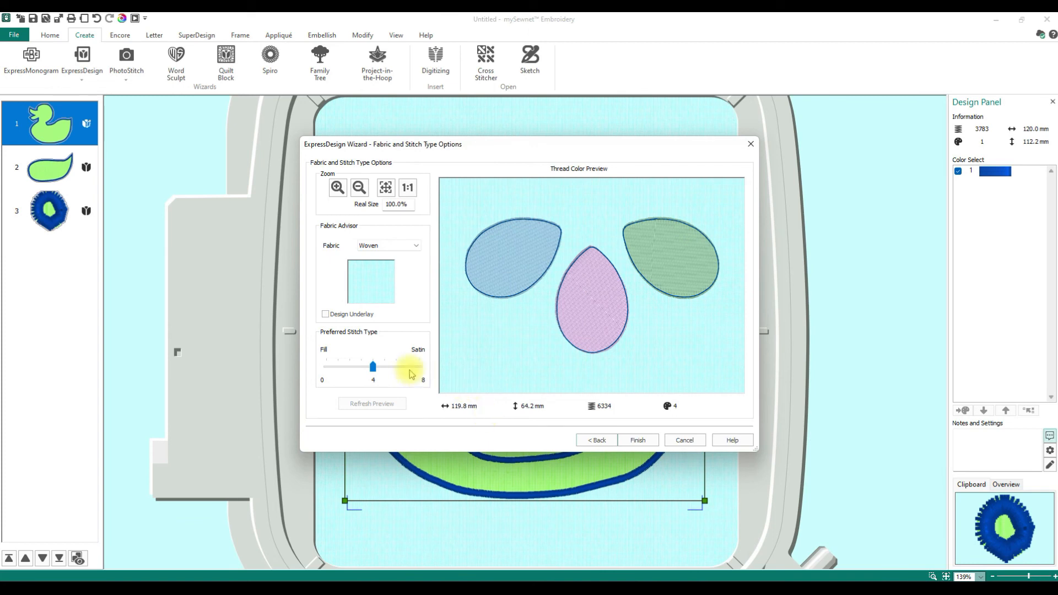
# Set the preferred stitch type back to 0 (Fill), refresh the preview and finish the petals embroidery.
pyautogui.moveTo(368, 366); pyautogui.dragTo(315, 364)
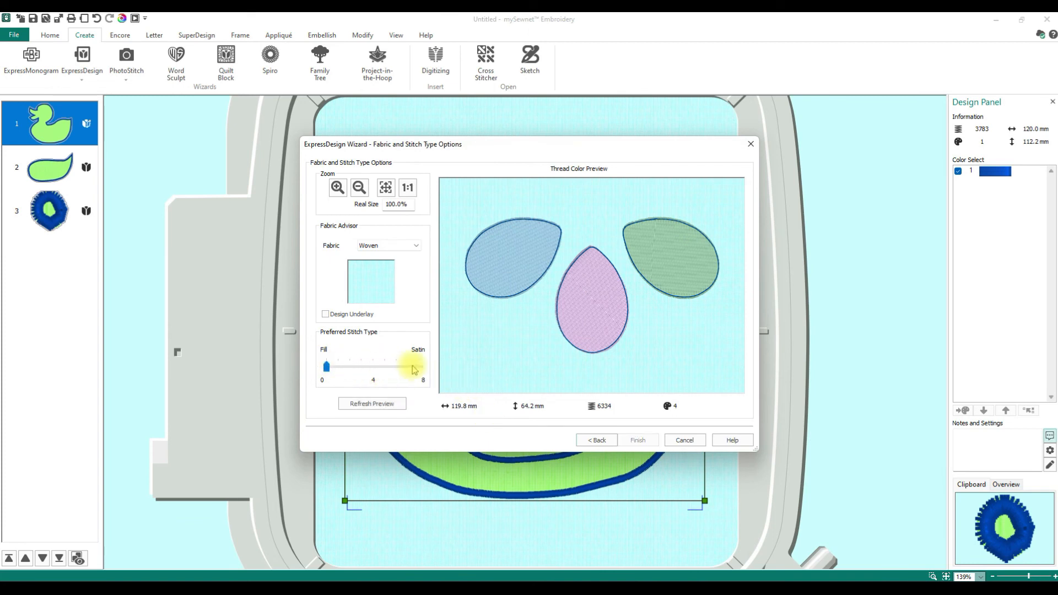
pyautogui.click(382, 405)
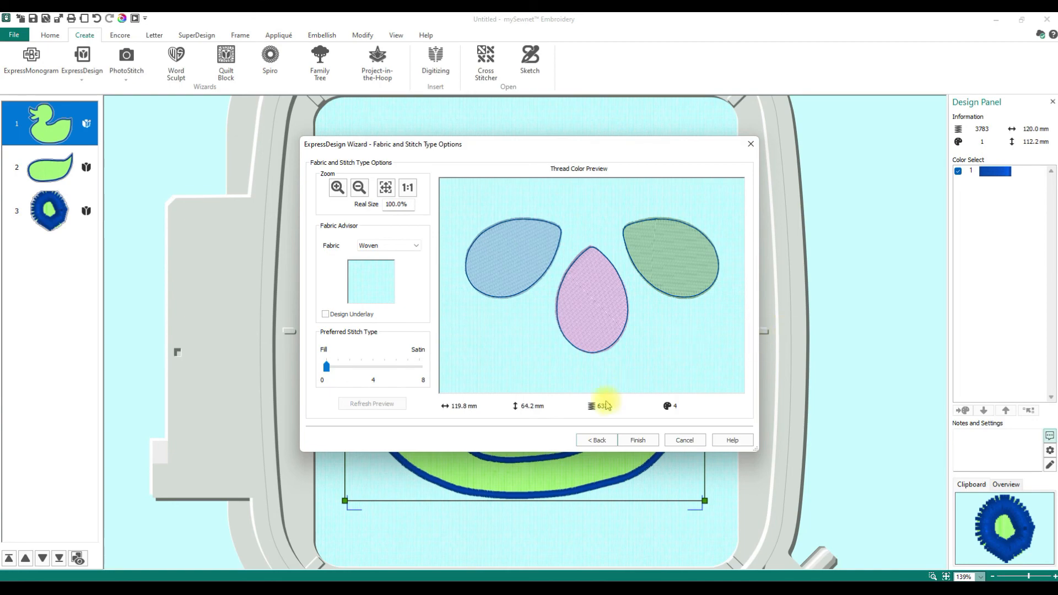
pyautogui.click(635, 440)
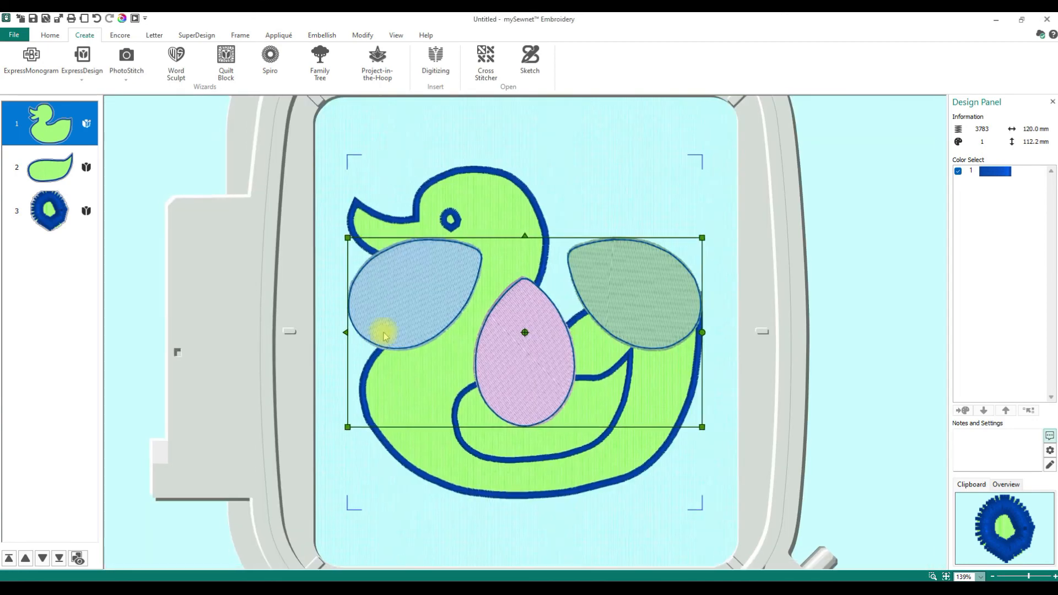
# Delete the duck, wing and eye designs from the hoop, keeping only the petals.
pyautogui.click(25, 127)
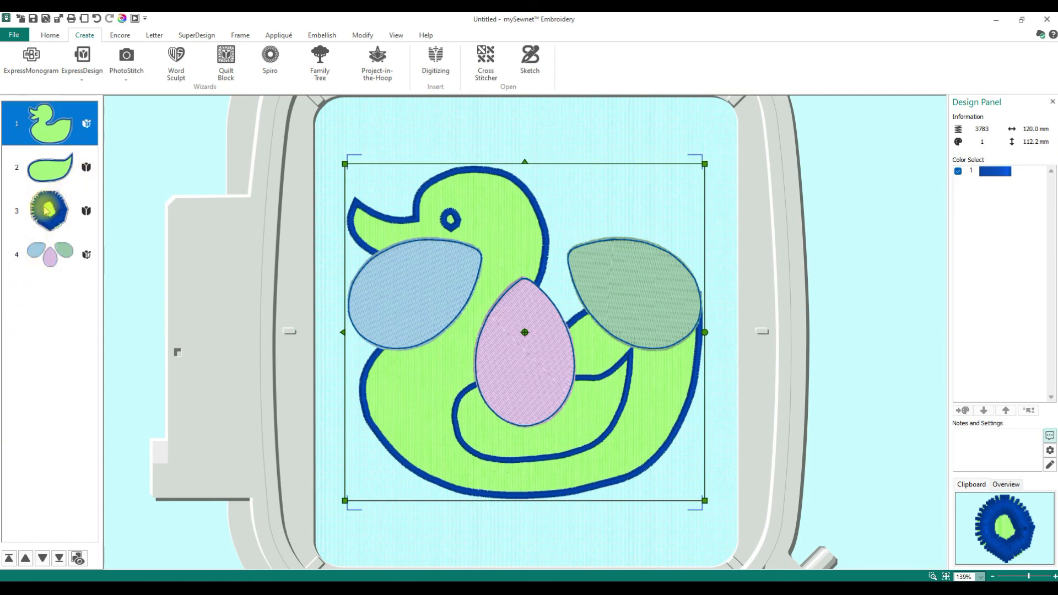
pyautogui.keyDown('shift'); pyautogui.click(55, 209); pyautogui.keyUp('shift')
pyautogui.press('Delete')
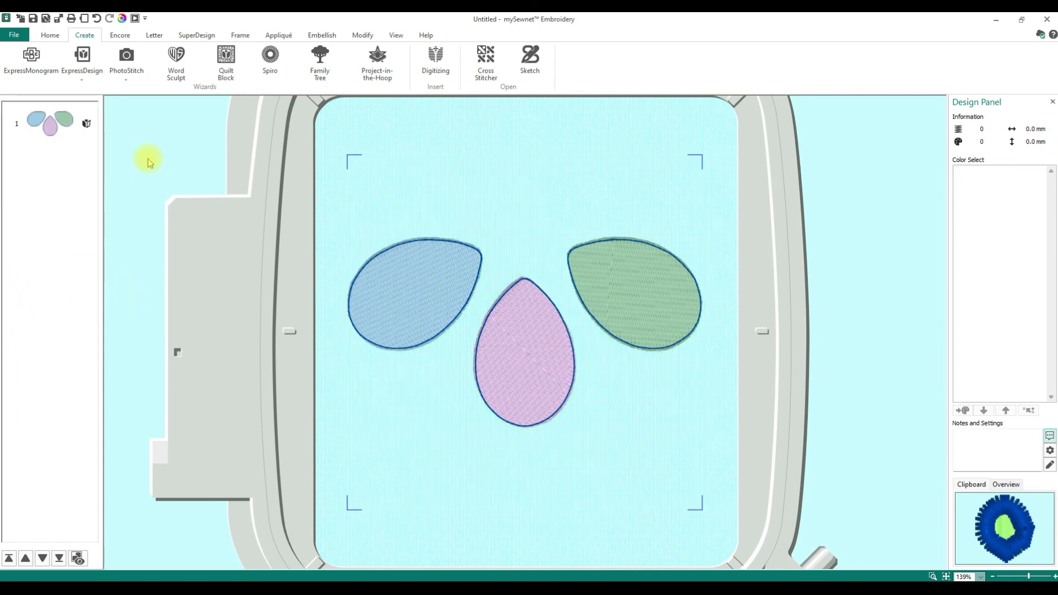
# Inspect the size and rotation properties of the petals design and close them without changes.
pyautogui.rightClick(385, 295)
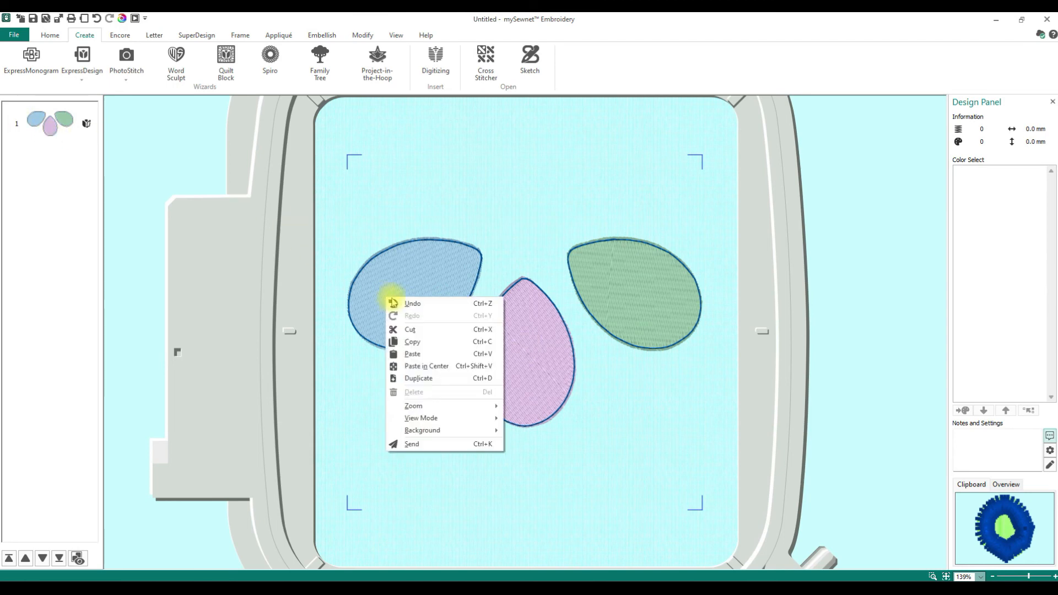
pyautogui.click(393, 272)
pyautogui.rightClick(409, 287)
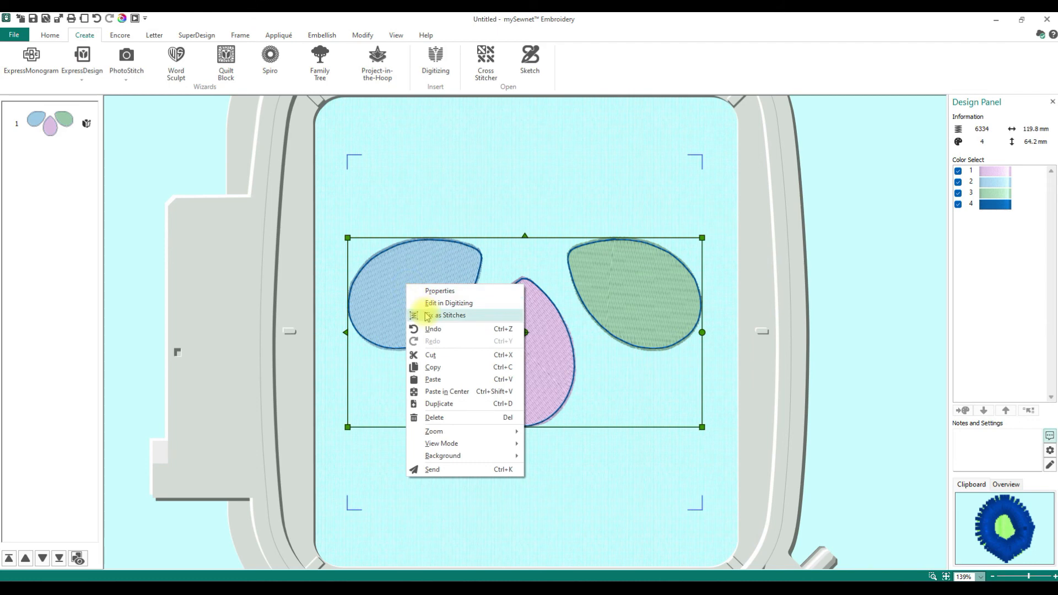
pyautogui.click(438, 291)
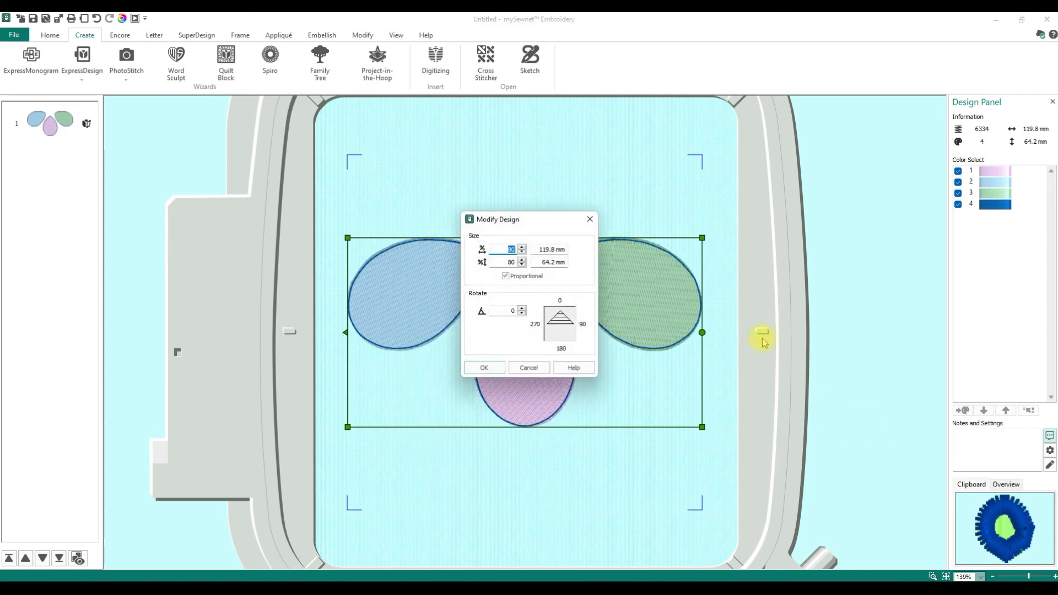
pyautogui.click(530, 367)
pyautogui.rightClick(385, 294)
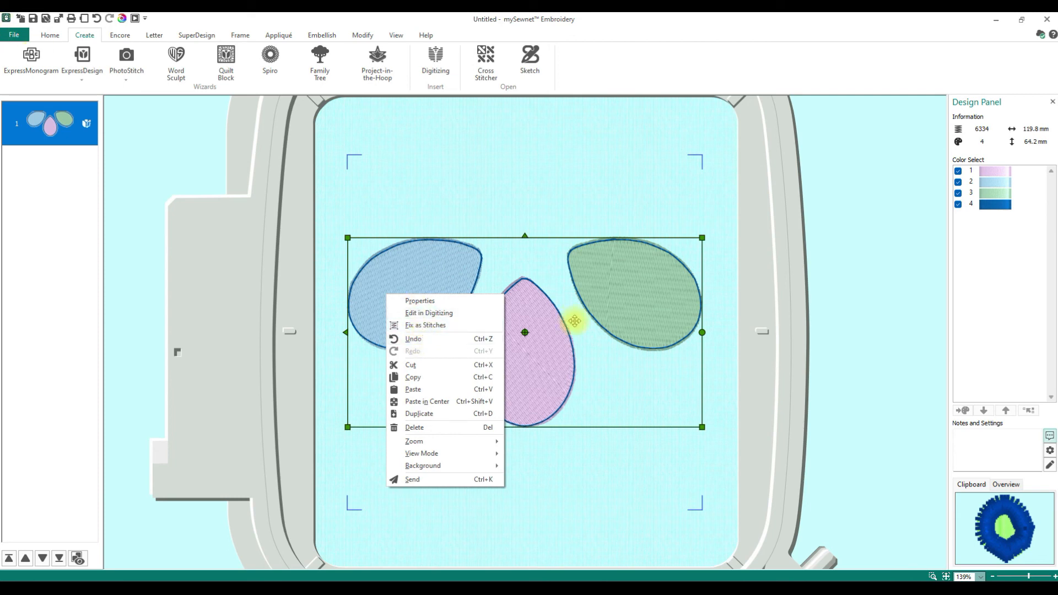
pyautogui.click(581, 455)
# Start another ExpressDesign Into Hoop with Create Express Embroidery and load Petals.svg from the sample Pics folder.
pyautogui.click(50, 34)
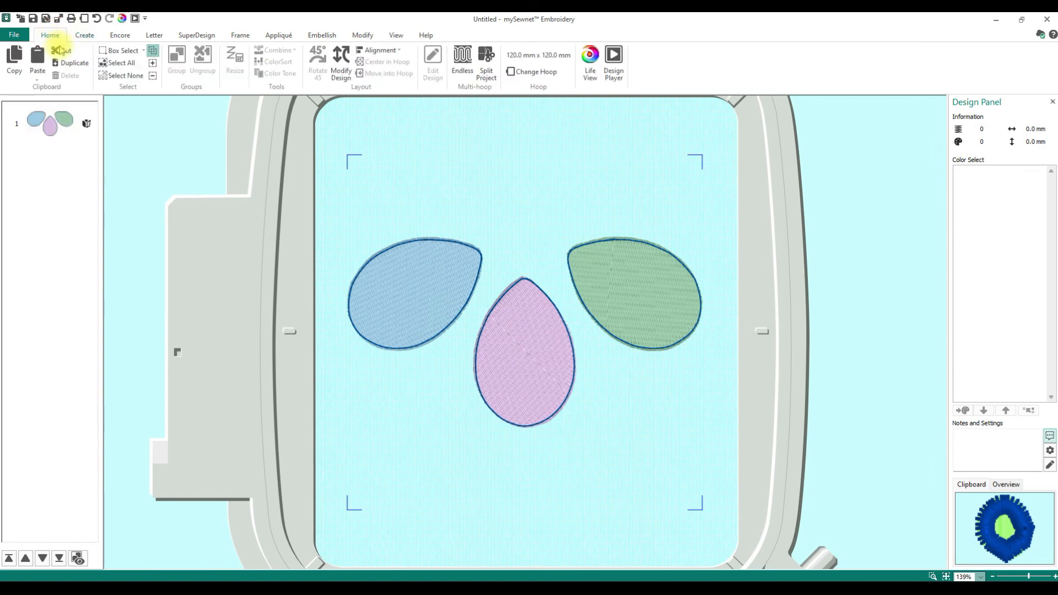
pyautogui.click(80, 36)
pyautogui.click(82, 65)
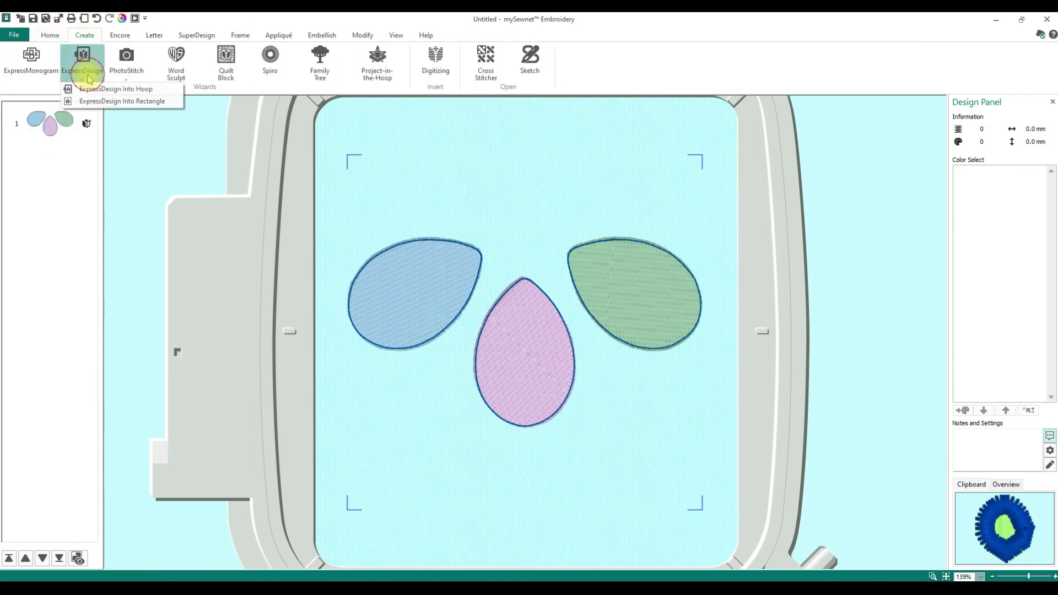
pyautogui.click(88, 87)
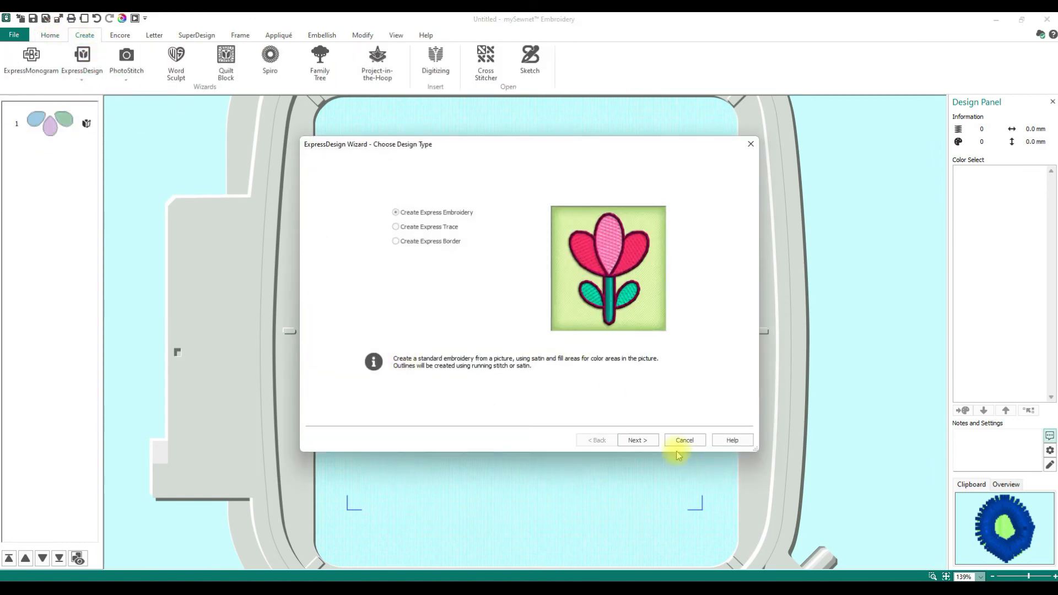
pyautogui.click(631, 433)
pyautogui.click(363, 188)
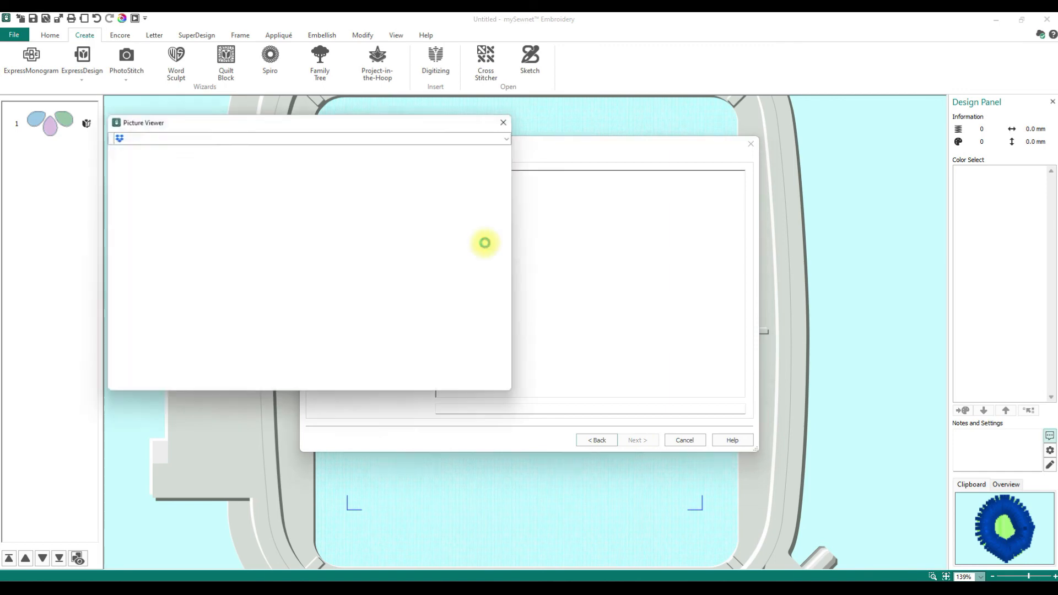
pyautogui.click(405, 382)
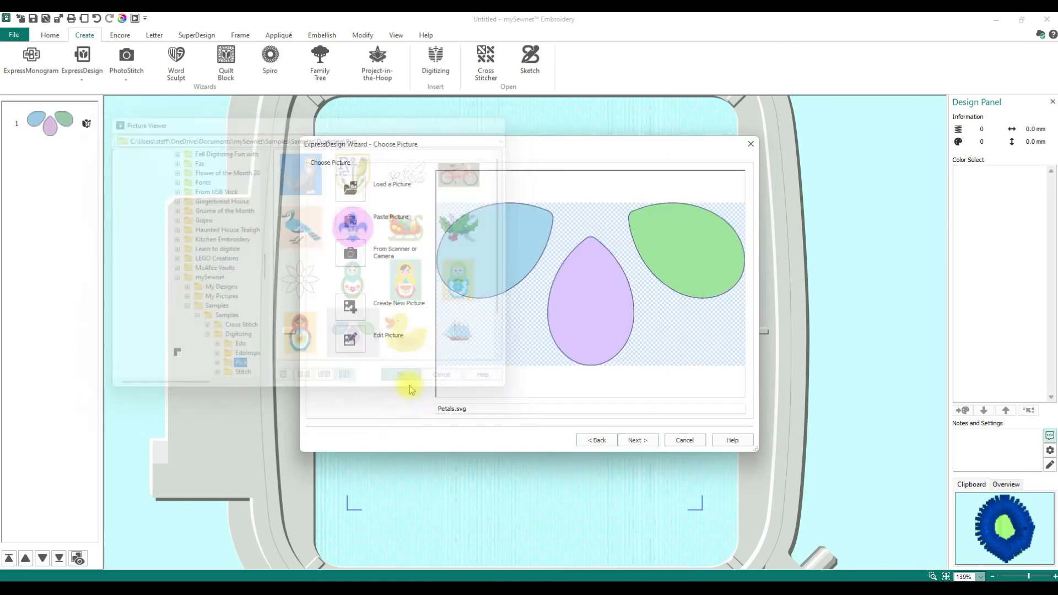
# Review the wizard pages through to the fabric and stitch type options, and cancel this second petals embroidery.
pyautogui.click(636, 441)
pyautogui.click(635, 441)
pyautogui.click(637, 441)
pyautogui.click(635, 441)
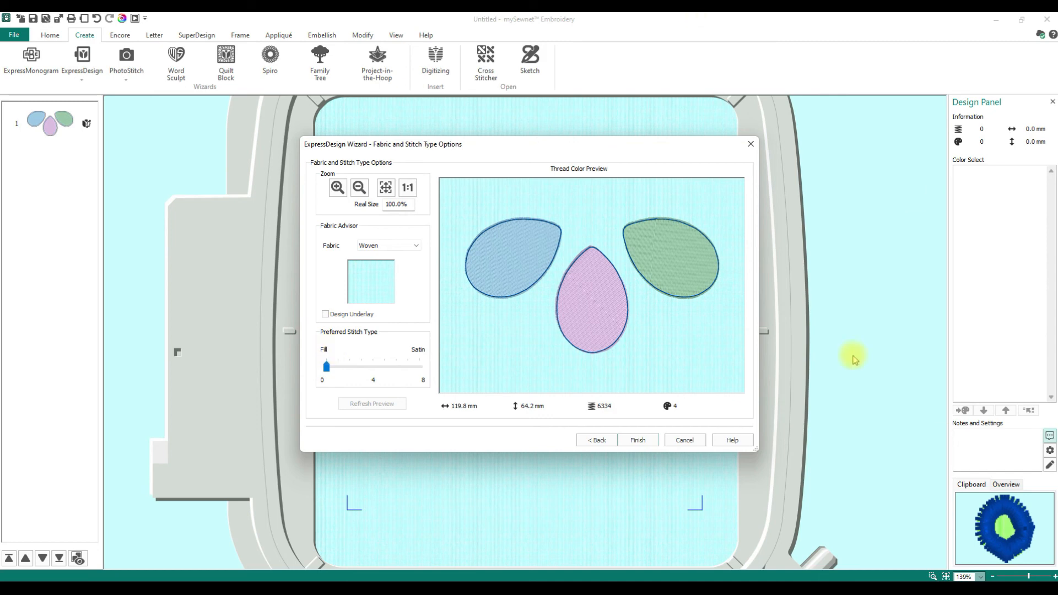
pyautogui.click(685, 440)
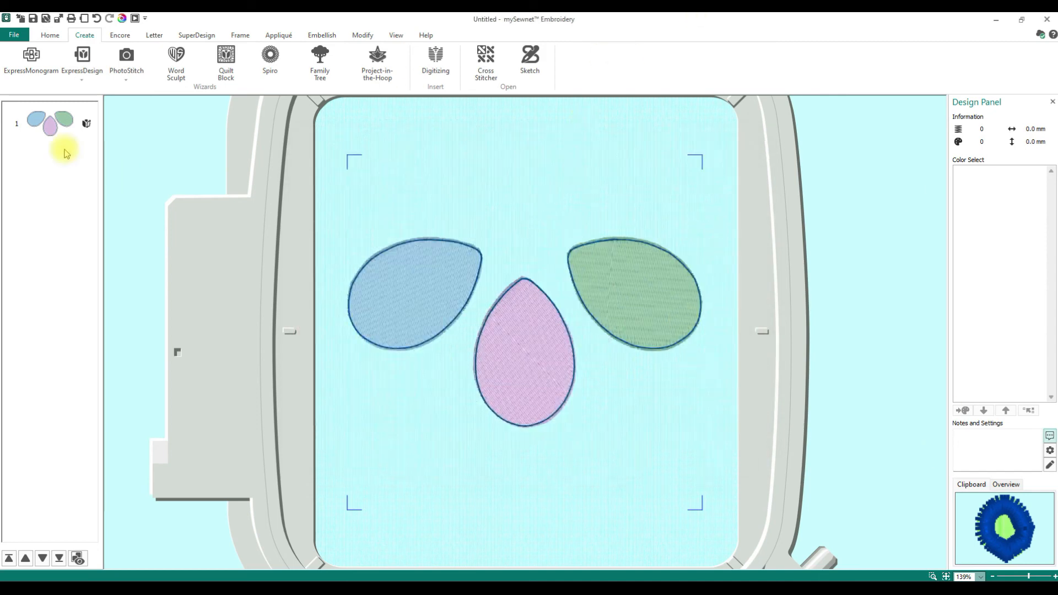
# Select the petals design in the hoop and open it for editing in mySewnet Digitizing.
pyautogui.rightClick(419, 300)
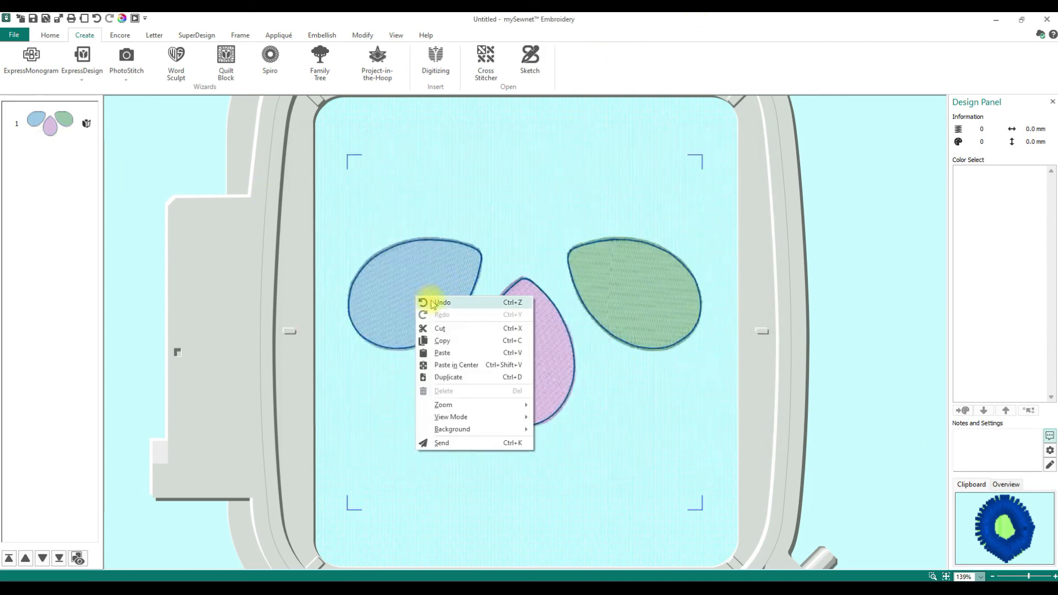
pyautogui.click(395, 298)
pyautogui.rightClick(401, 301)
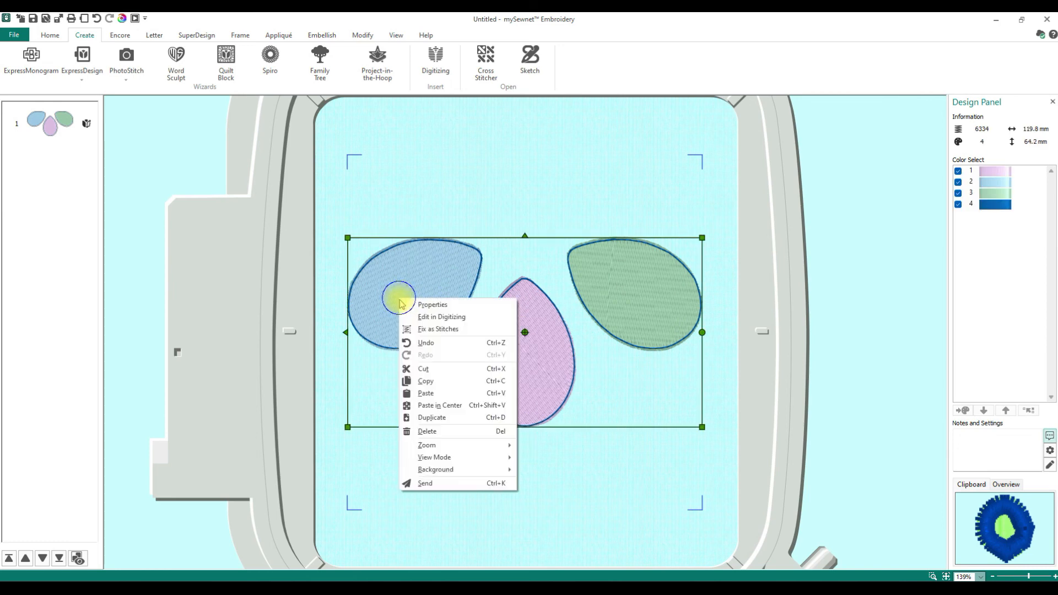
pyautogui.click(446, 317)
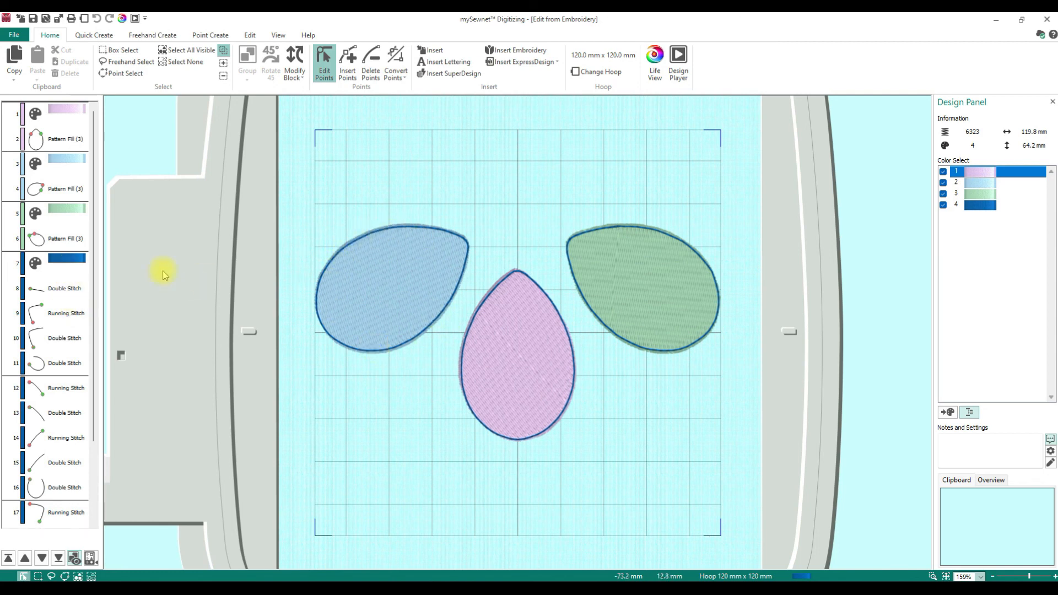
# Delete the dark blue outline stitches and the leftover green double and running stitch lines, keeping only the three petal fills.
pyautogui.click(54, 263)
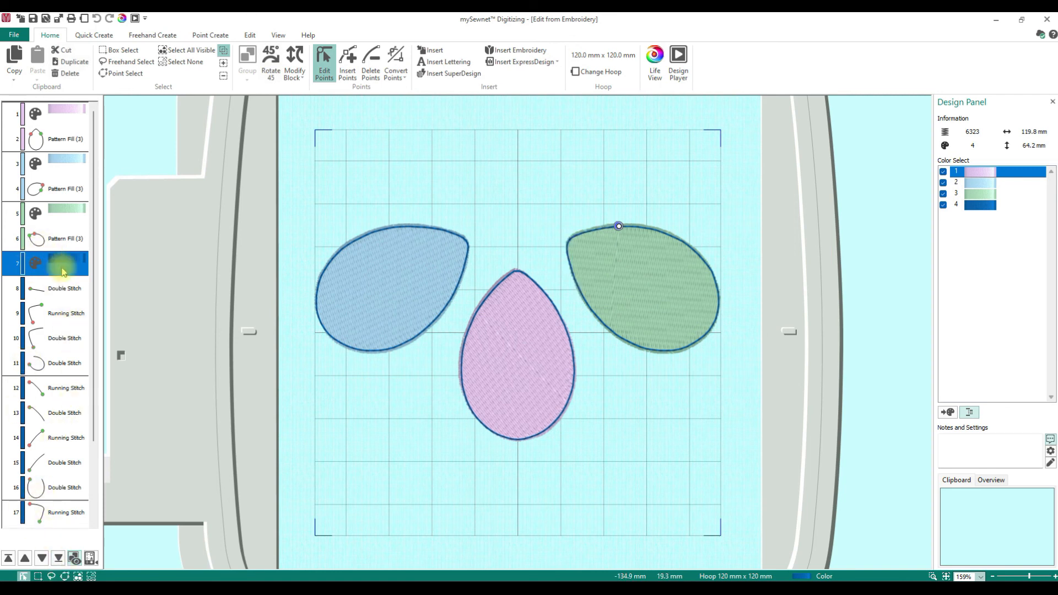
pyautogui.keyDown('shift'); pyautogui.click(45, 513); pyautogui.keyUp('shift')
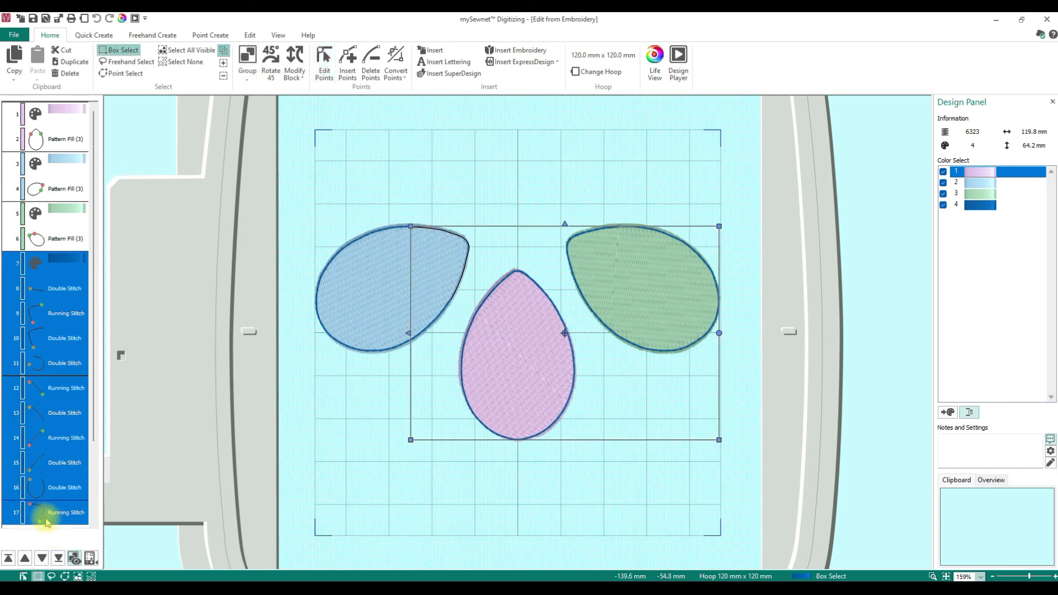
pyautogui.press('Delete')
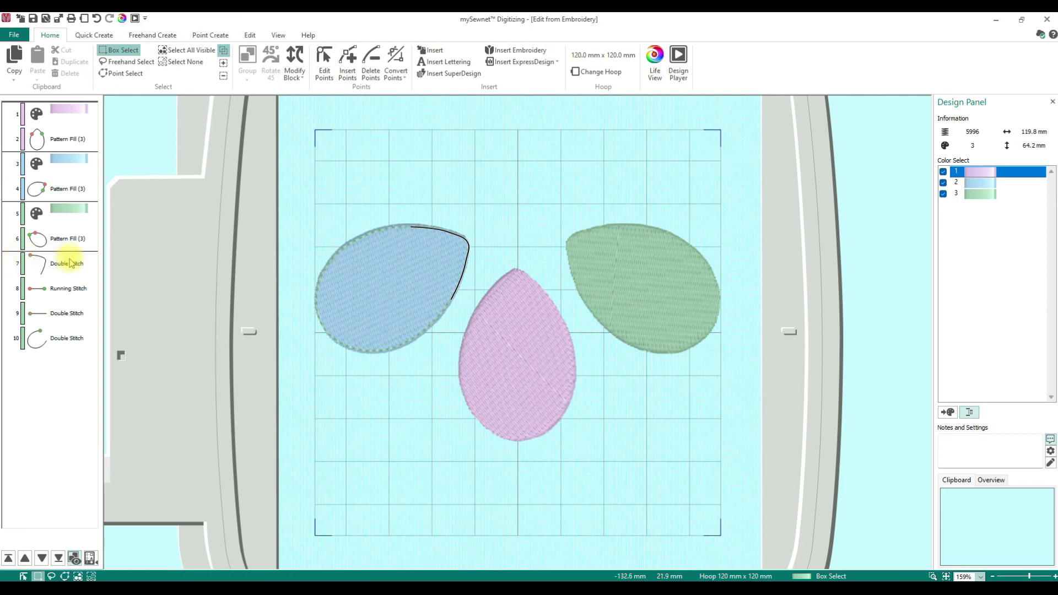
pyautogui.click(66, 279)
pyautogui.click(67, 266)
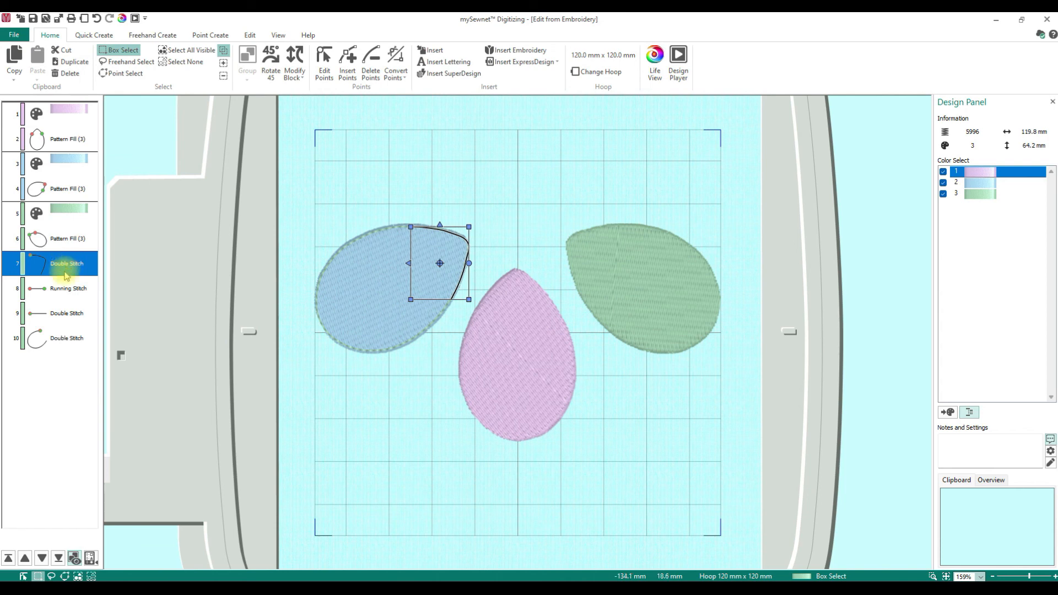
pyautogui.keyDown('shift'); pyautogui.click(54, 332); pyautogui.keyUp('shift')
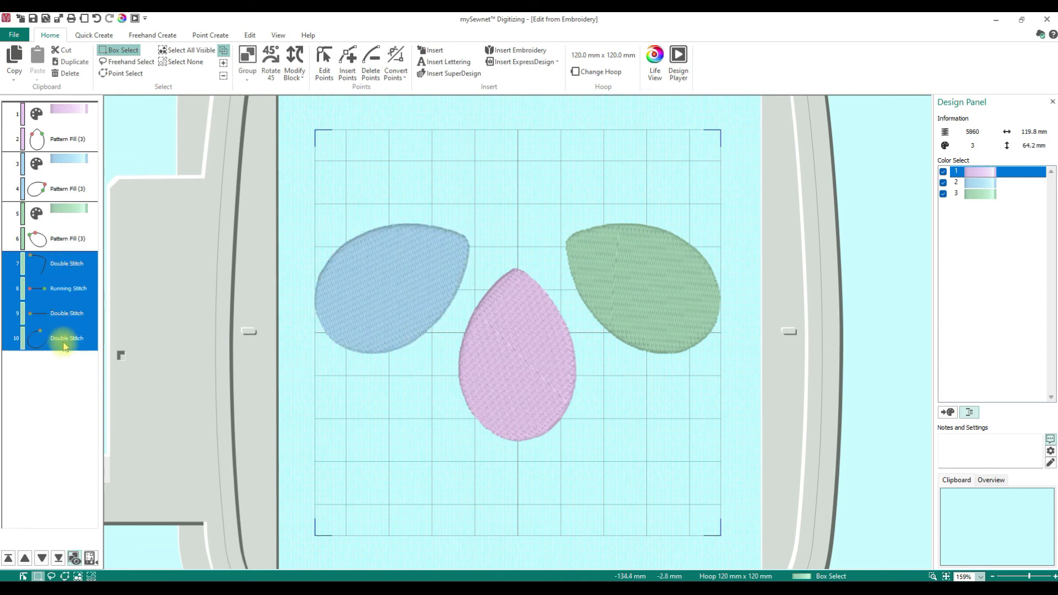
pyautogui.press('Delete')
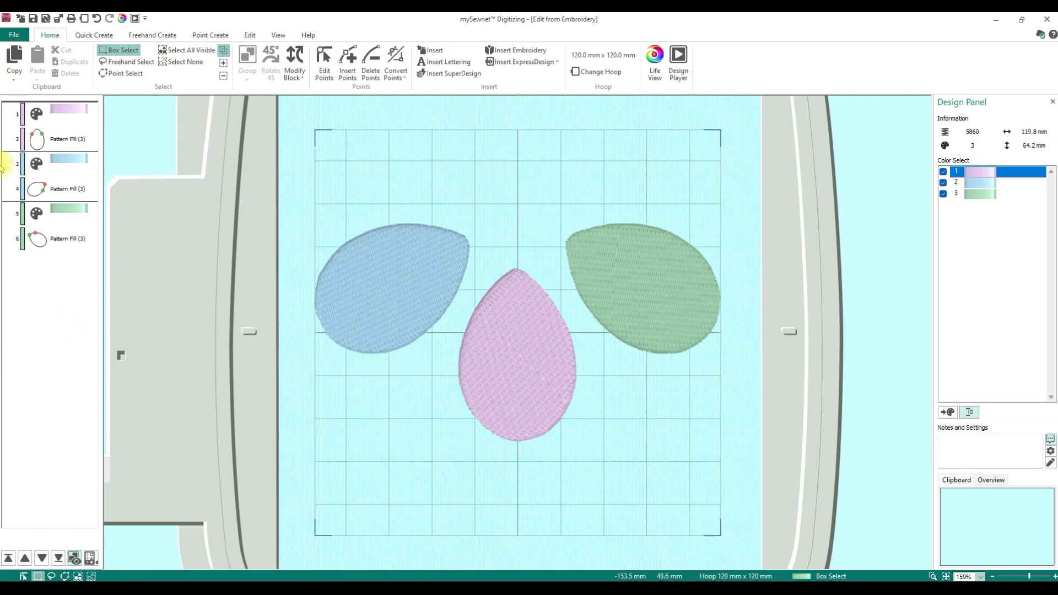
# Change the pink petal's fill to pattern 193 from the Squares 1 category.
pyautogui.click(59, 147)
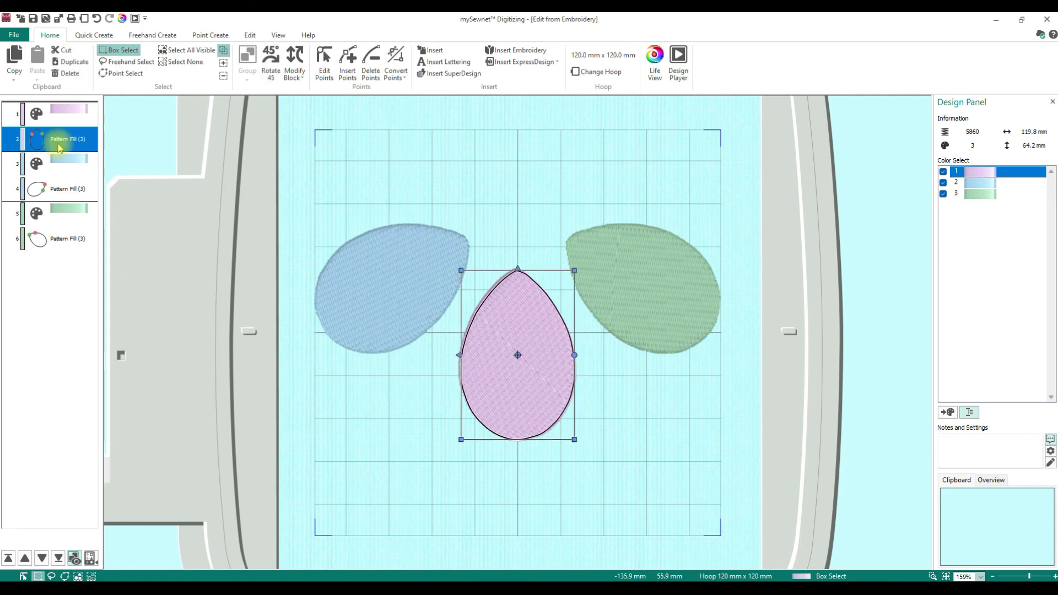
pyautogui.rightClick(61, 146)
pyautogui.click(106, 341)
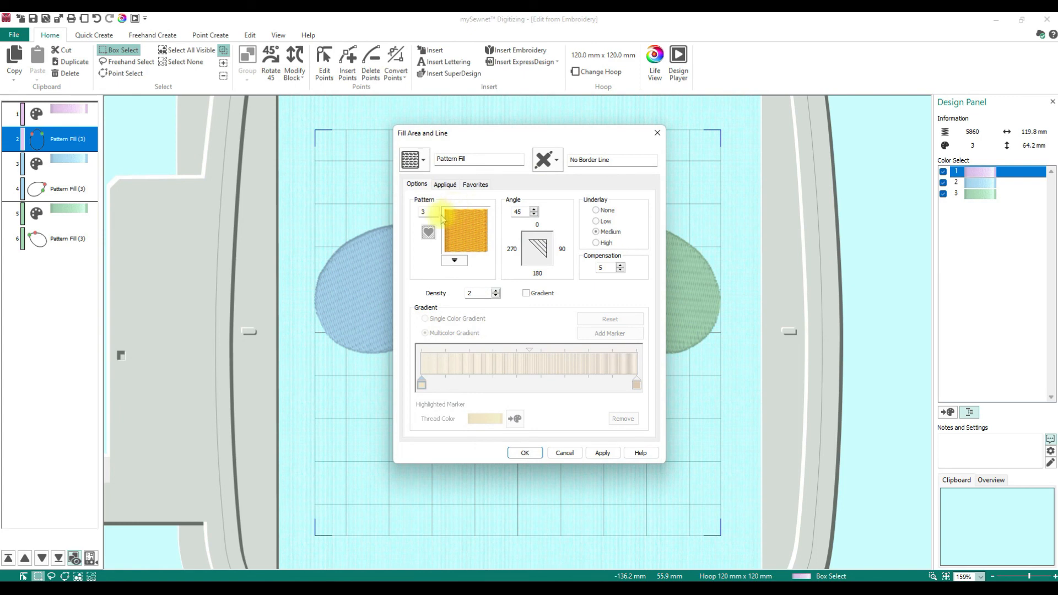
pyautogui.click(463, 263)
pyautogui.scroll(-5, 620, 360)
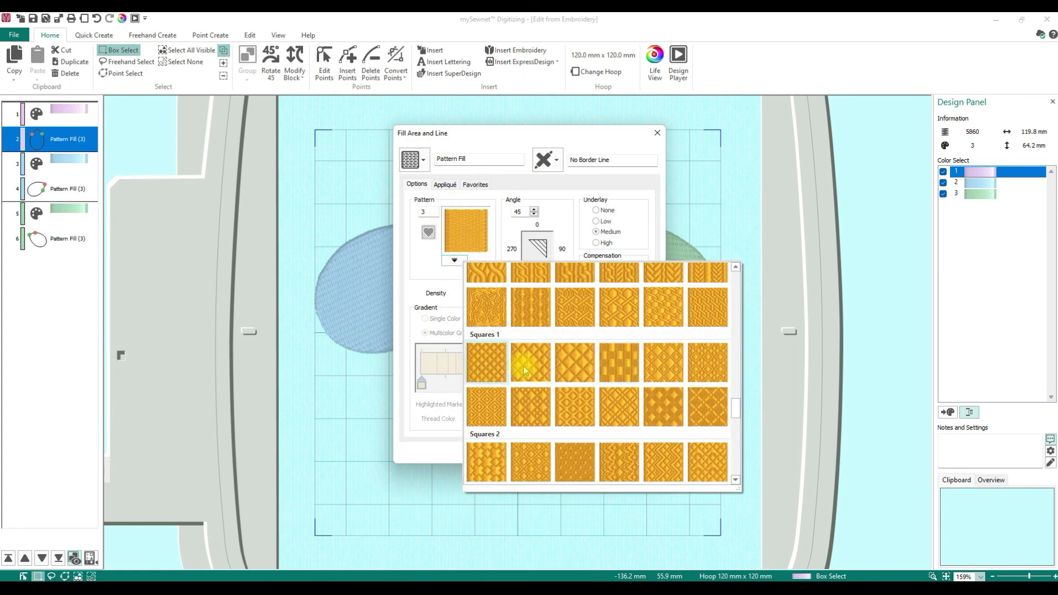
pyautogui.click(481, 362)
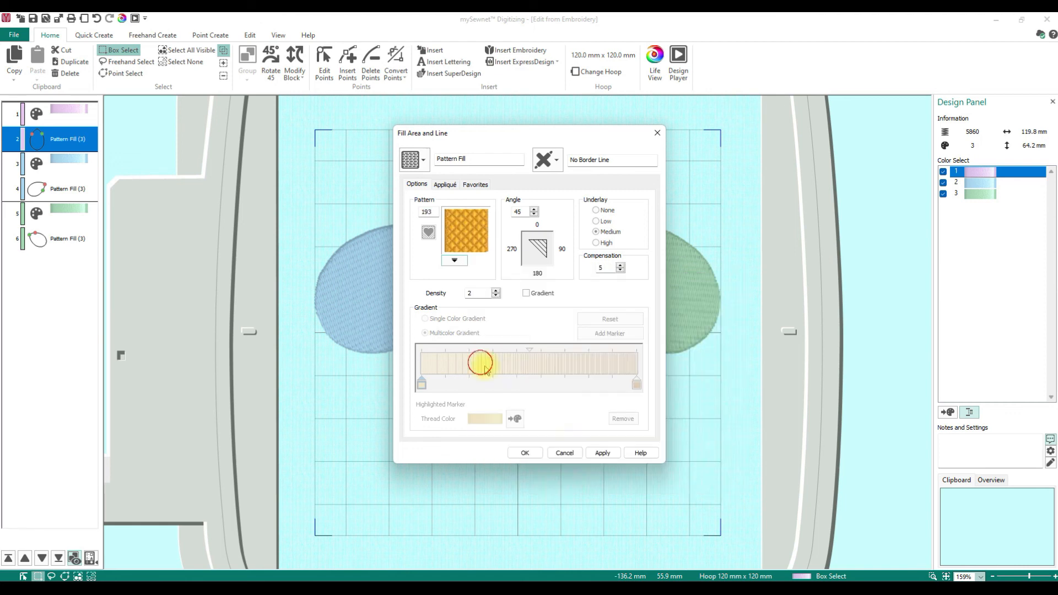
pyautogui.click(525, 453)
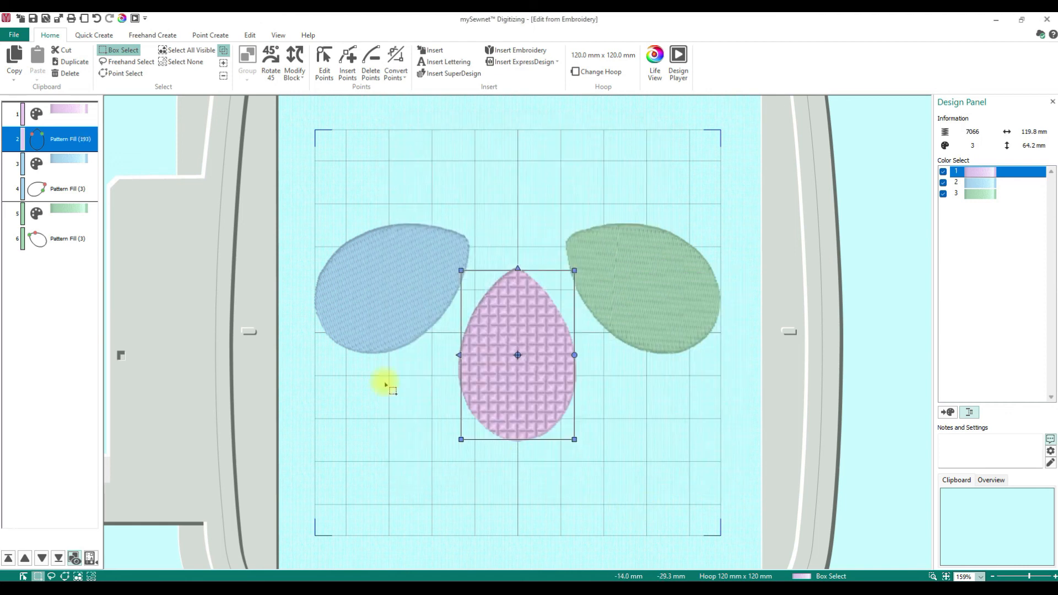
# Change the blue petal's fill to hexagon pattern 173 from the Polygons category.
pyautogui.click(44, 189)
pyautogui.rightClick(48, 190)
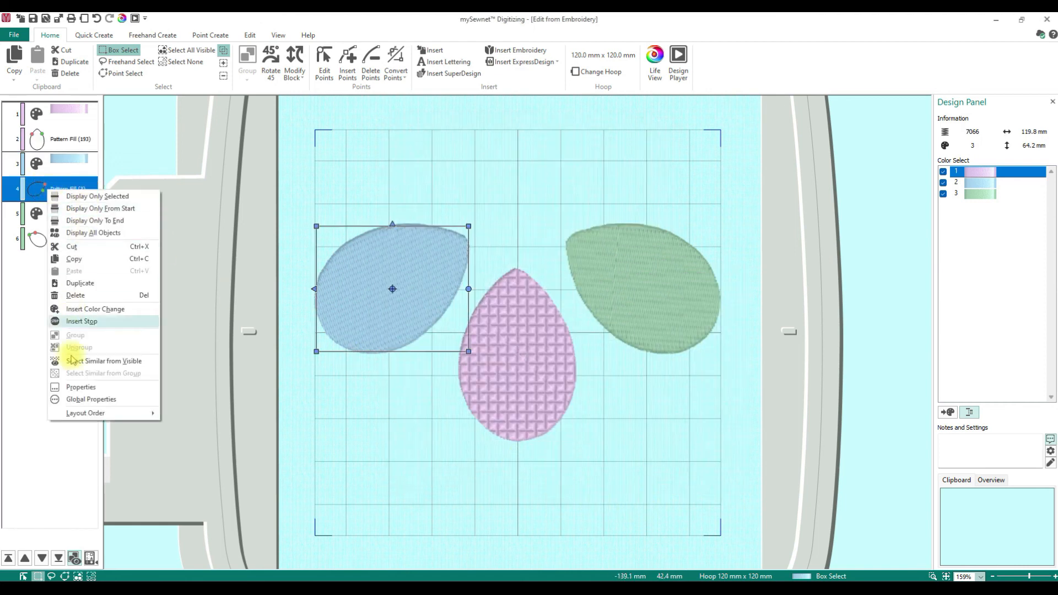
pyautogui.click(75, 387)
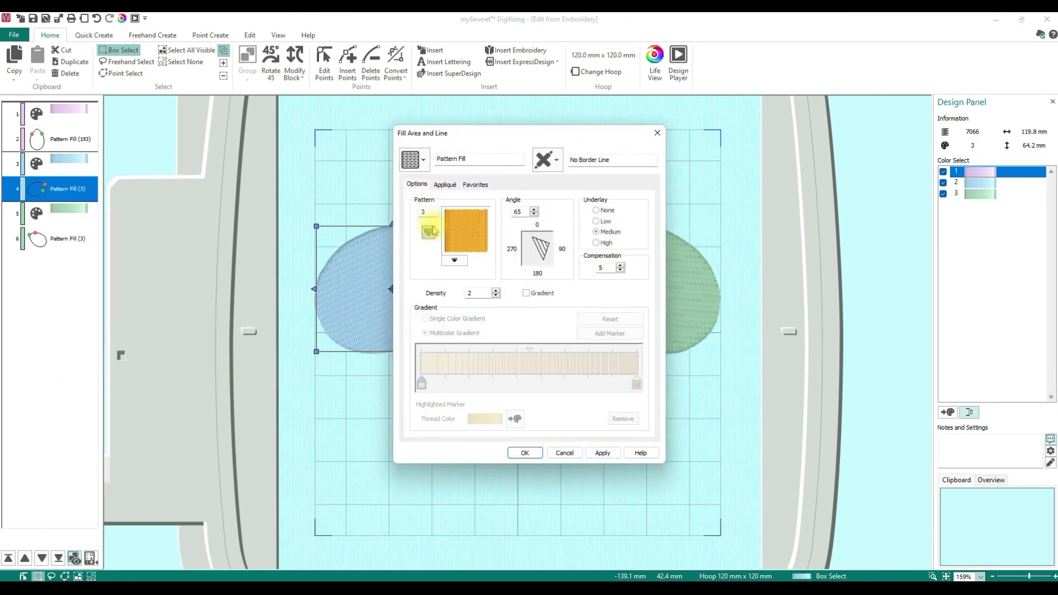
pyautogui.click(454, 259)
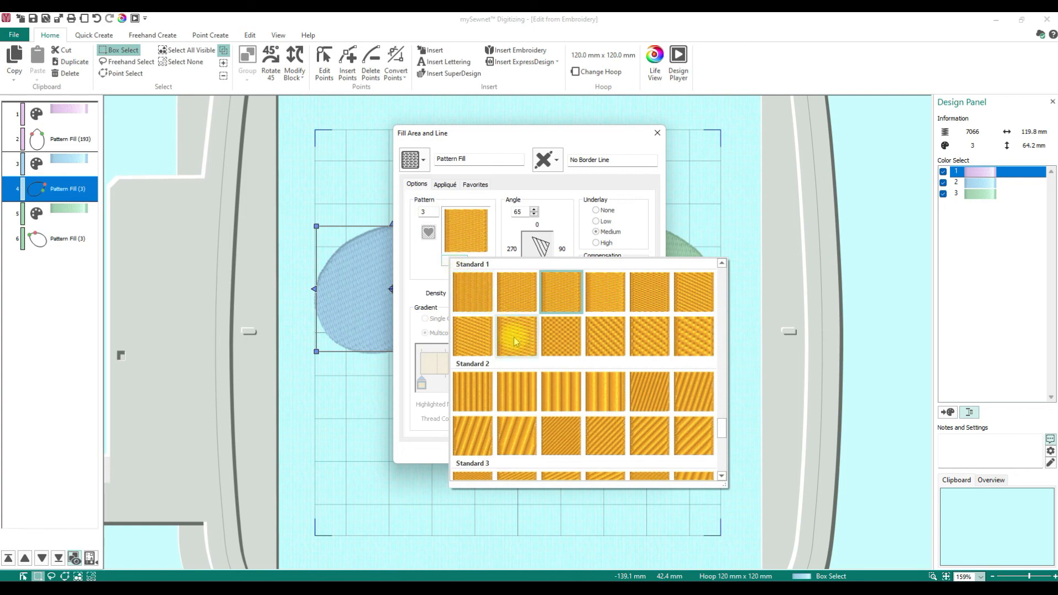
pyautogui.scroll(3, 581, 369)
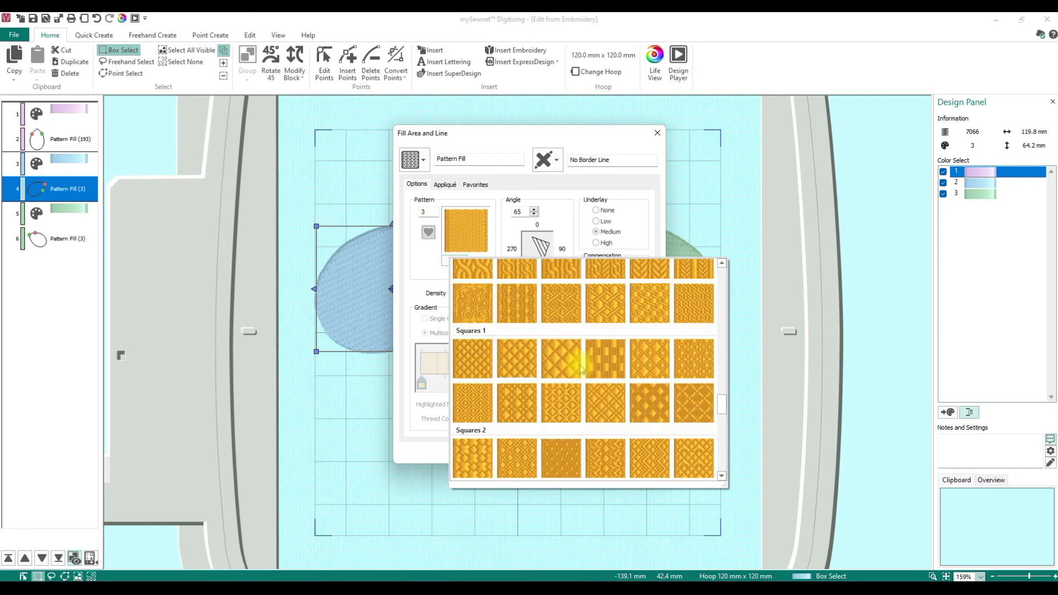
pyautogui.scroll(5, 581, 369)
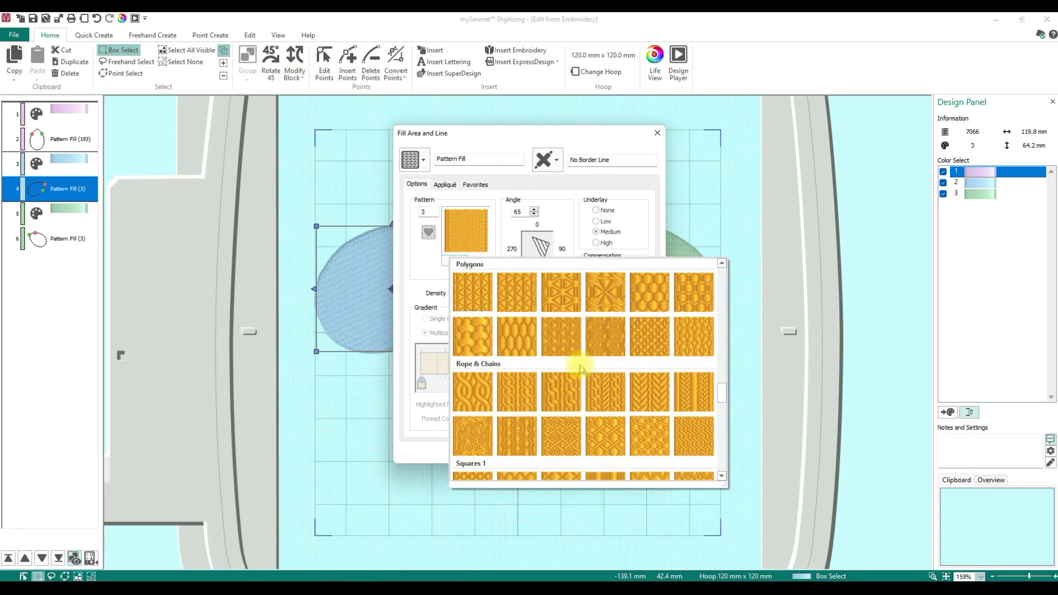
pyautogui.click(649, 304)
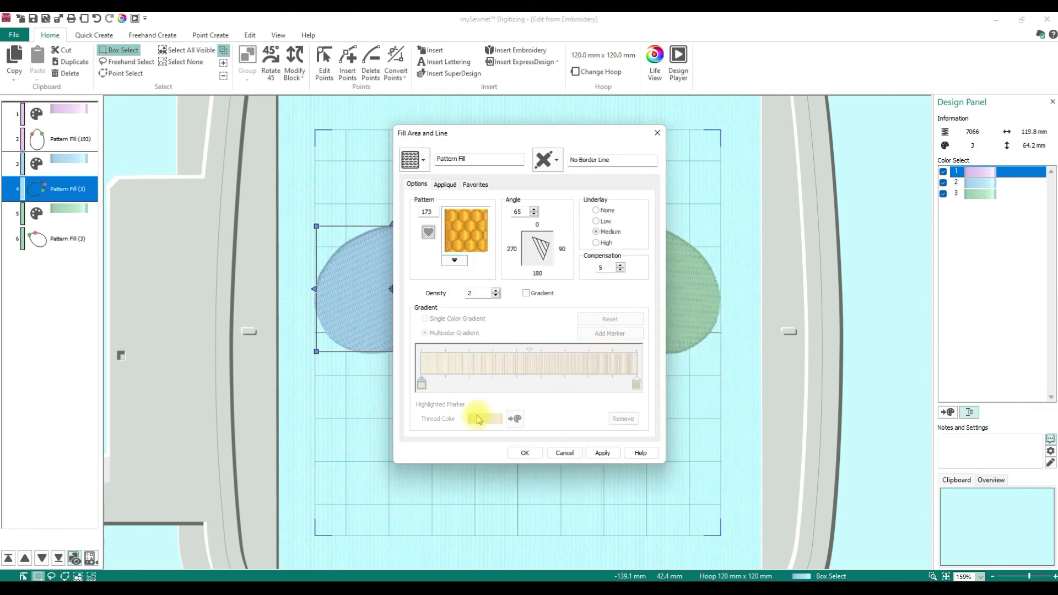
pyautogui.click(526, 453)
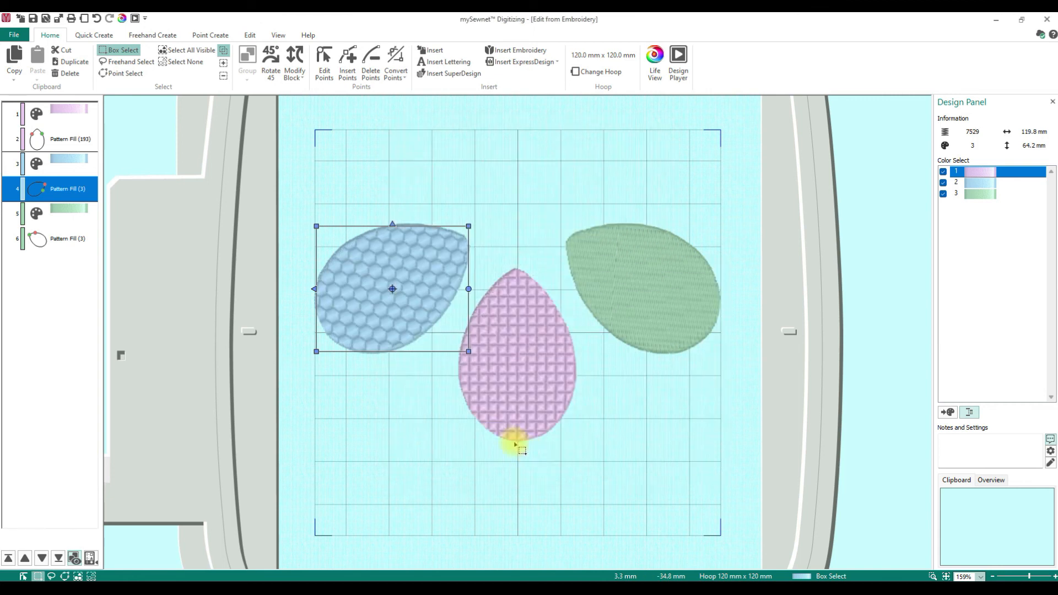
# Change the green petal's fill to pattern 157 from the Plants & Flowers 1 category.
pyautogui.rightClick(56, 242)
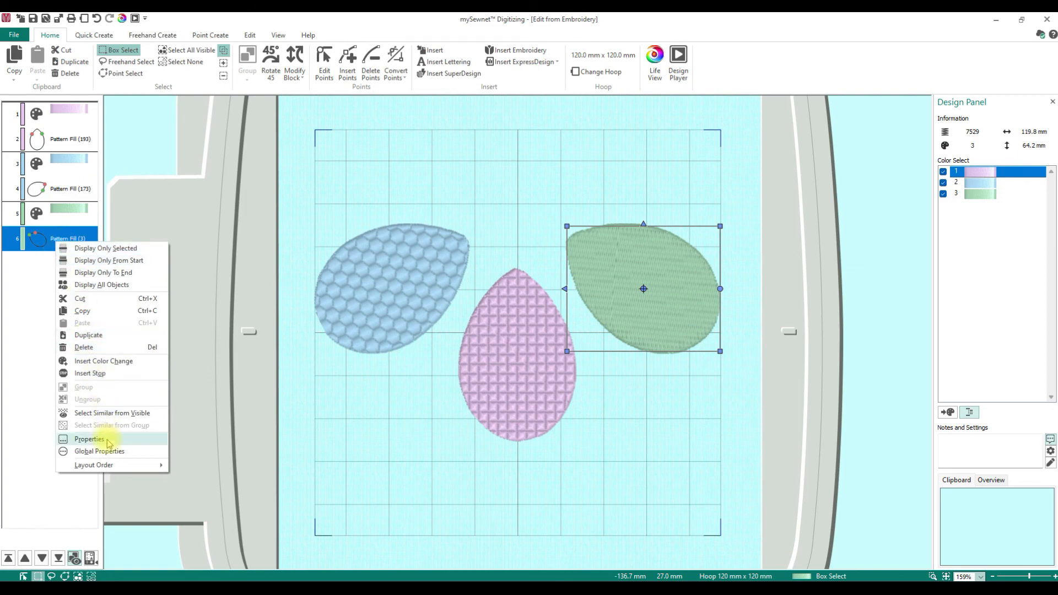
pyautogui.click(69, 439)
pyautogui.click(455, 260)
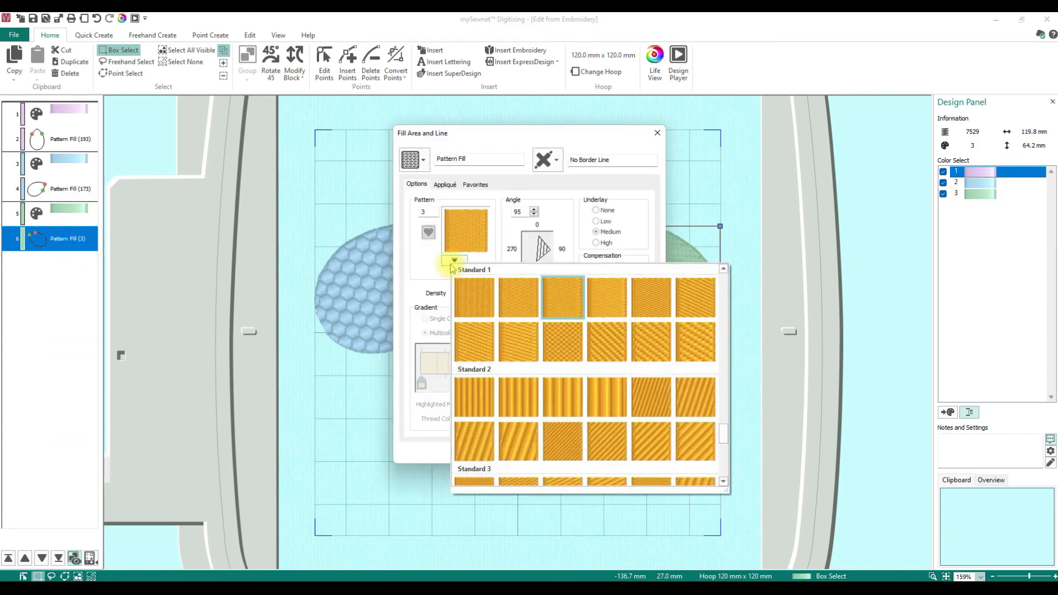
pyautogui.scroll(10, 607, 355)
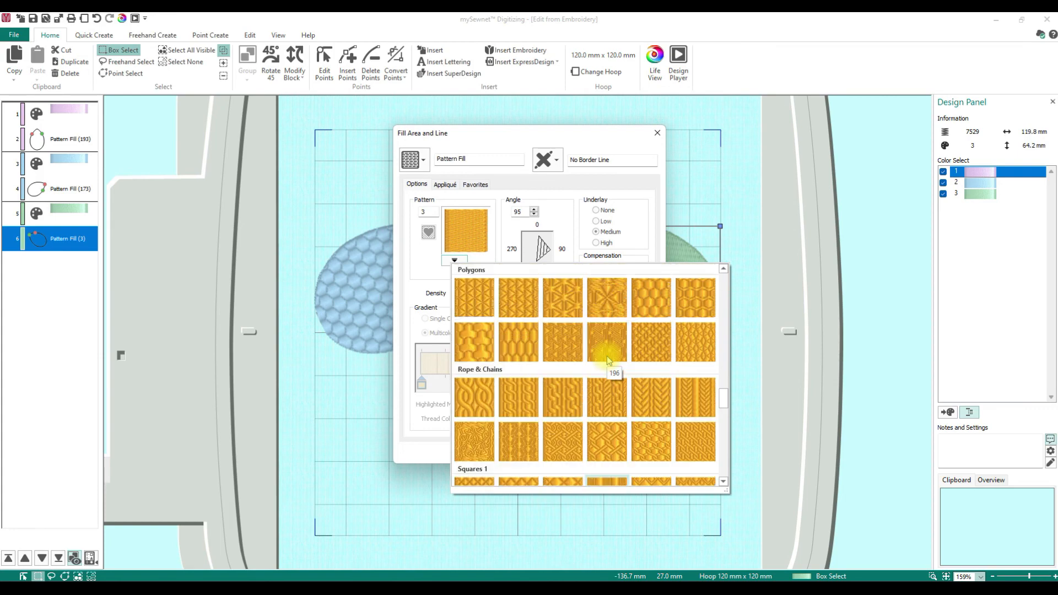
pyautogui.scroll(3, 608, 361)
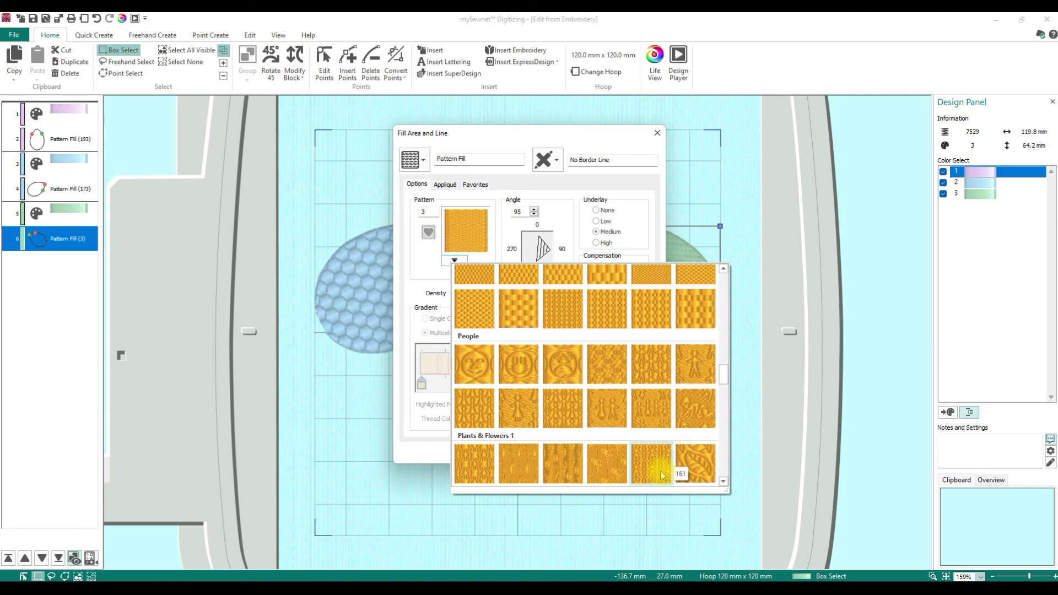
pyautogui.click(462, 462)
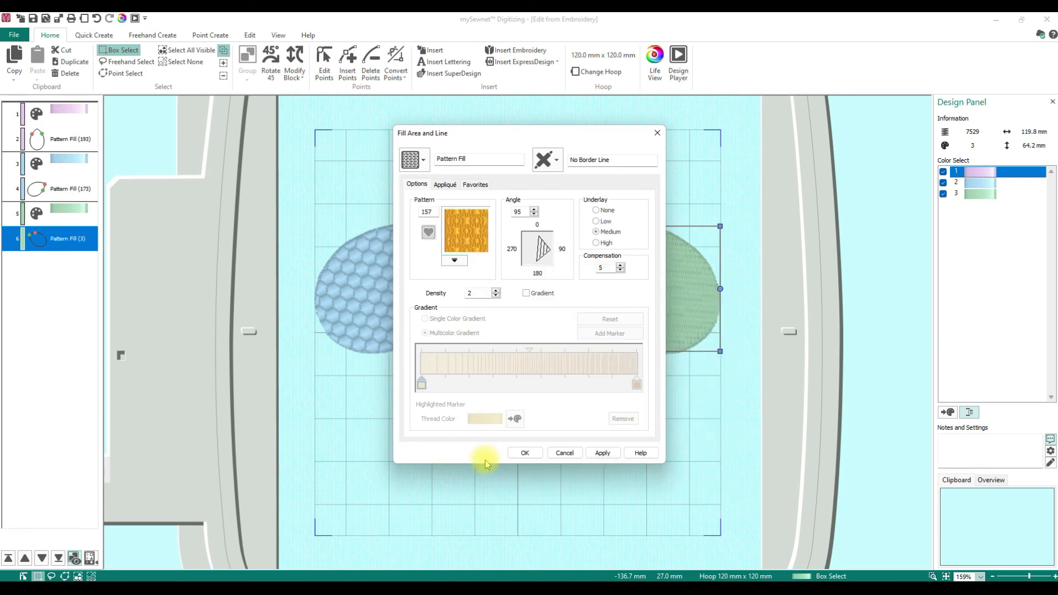
pyautogui.click(525, 453)
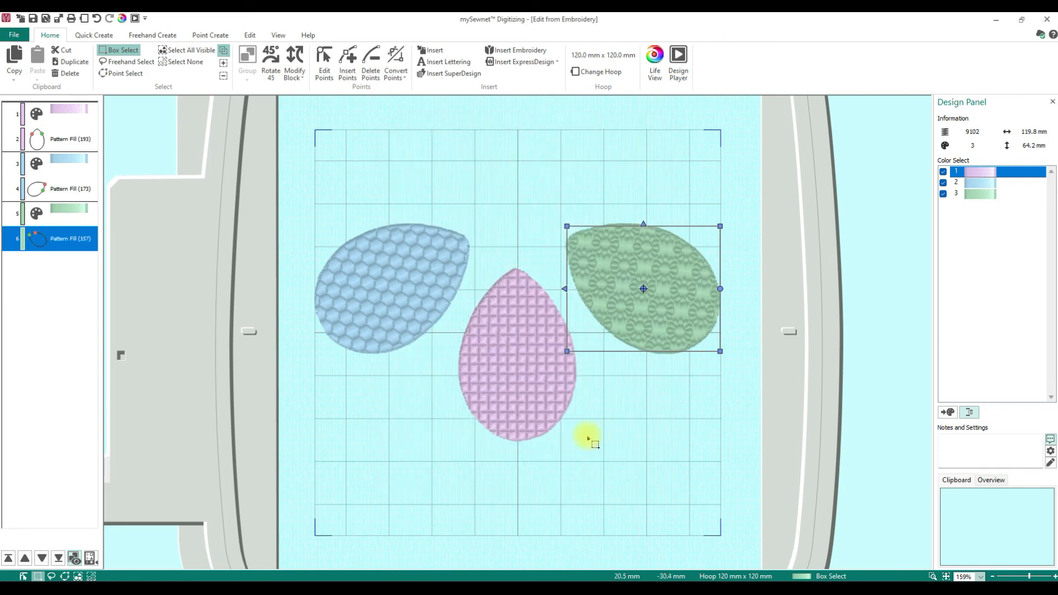
# Rotate the green and blue petals more upright and arrange all three petals side by side in the lower part of the hoop.
pyautogui.moveTo(695, 289); pyautogui.dragTo(704, 485)
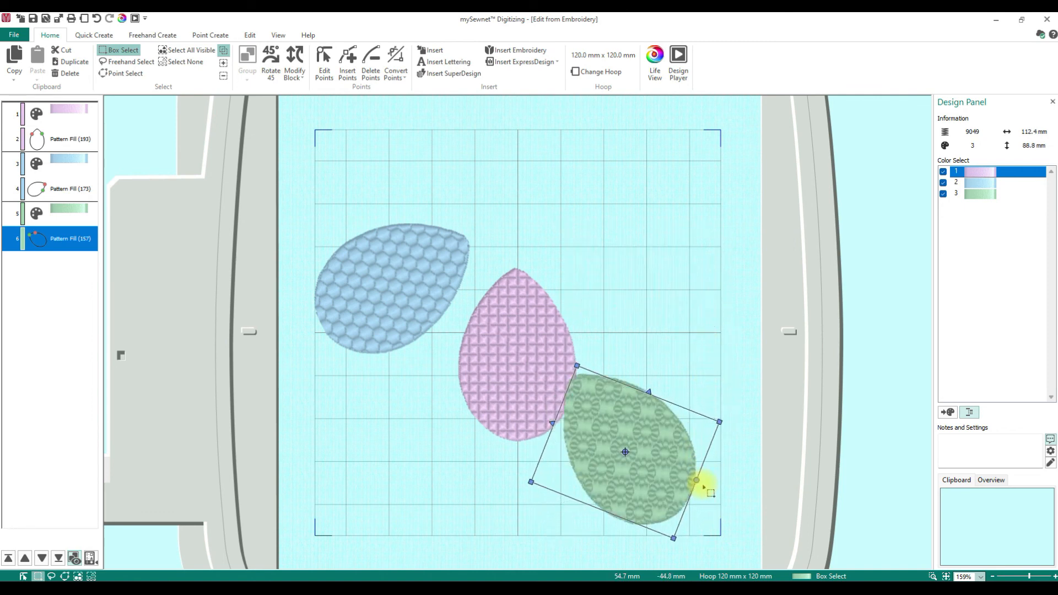
pyautogui.moveTo(501, 390); pyautogui.dragTo(499, 487)
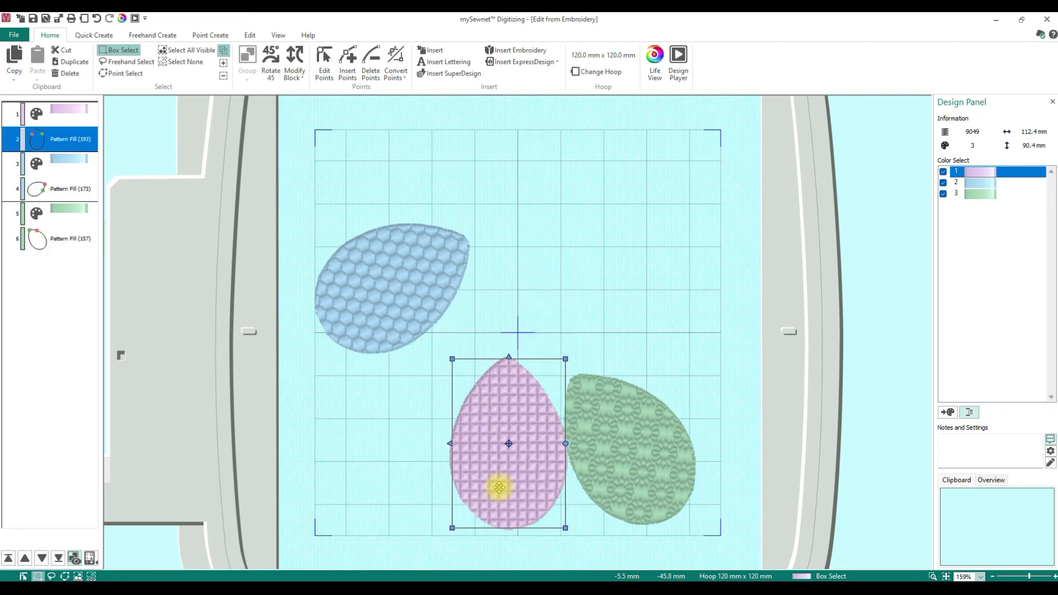
pyautogui.click(371, 309)
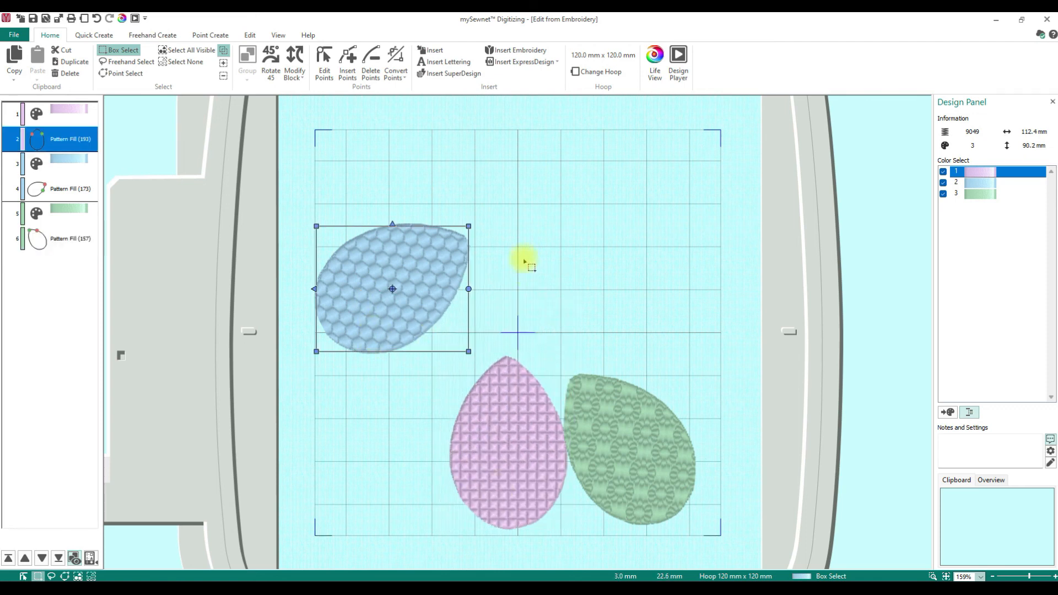
pyautogui.moveTo(473, 291); pyautogui.dragTo(477, 237)
pyautogui.moveTo(439, 279); pyautogui.dragTo(449, 435)
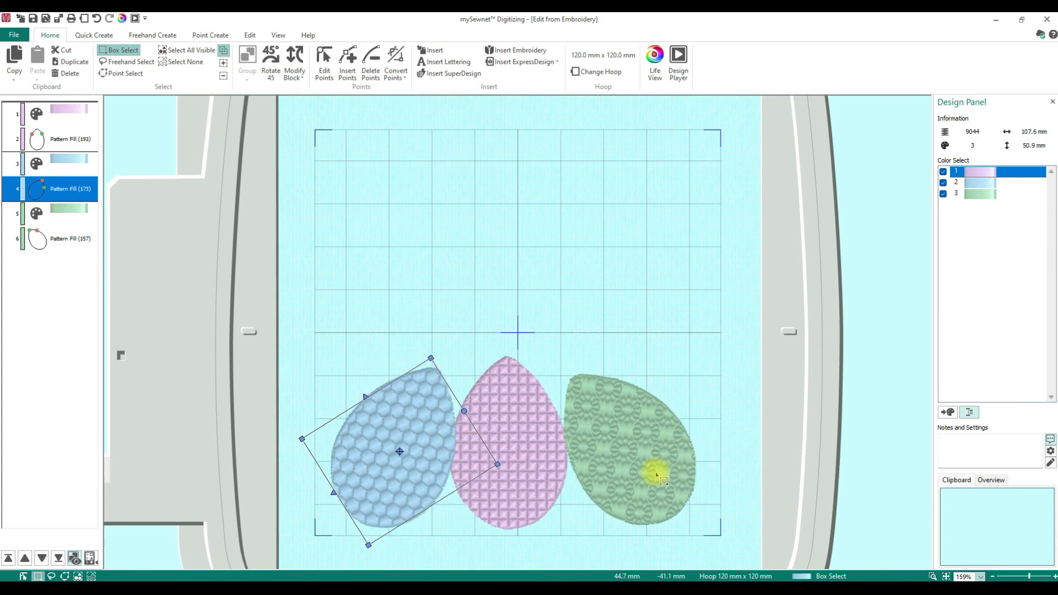
pyautogui.click(639, 473)
pyautogui.moveTo(629, 478); pyautogui.dragTo(620, 479)
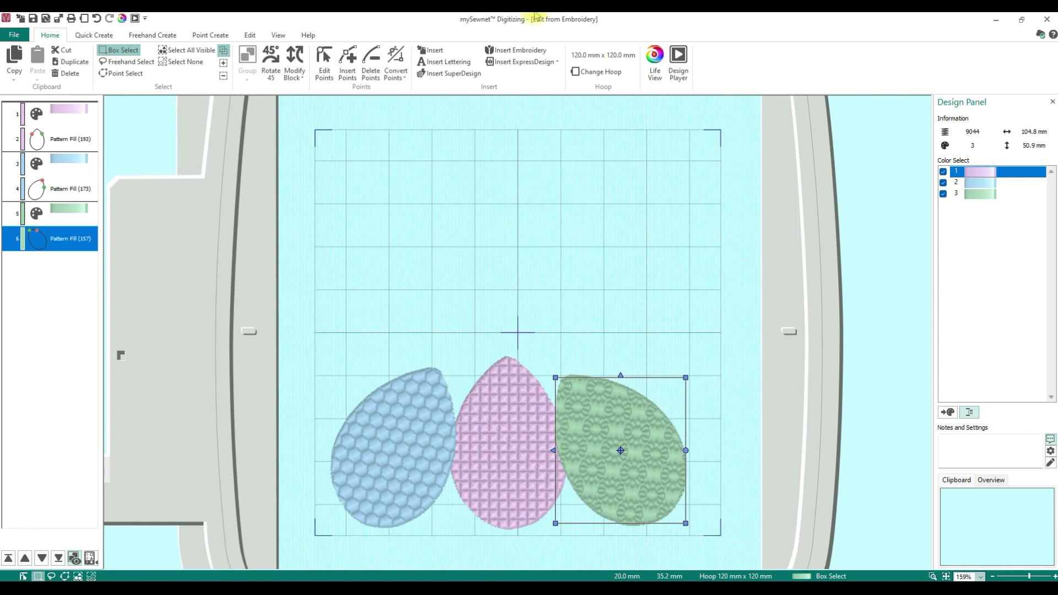
# Close Digitizing to return the edited petals to mySewnet Embroidery, and move the design slightly up in the hoop.
pyautogui.click(223, 50)
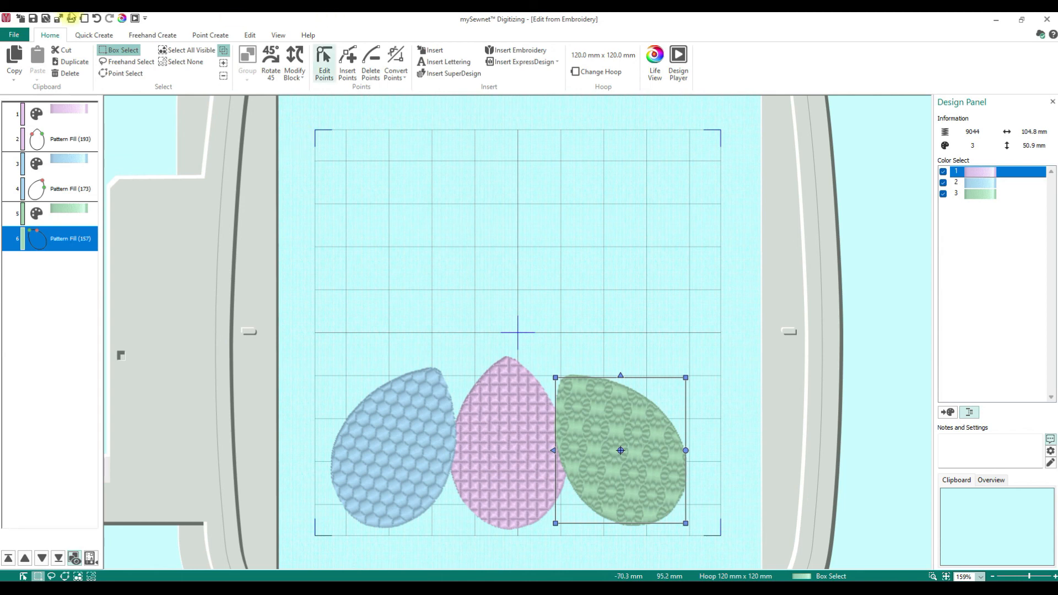
pyautogui.click(1049, 22)
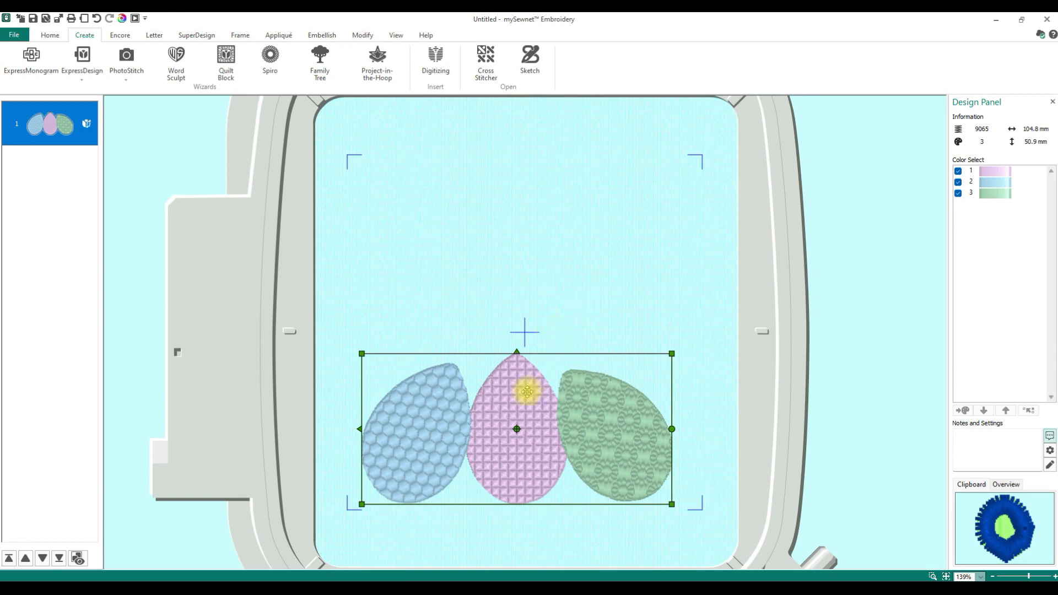
pyautogui.moveTo(548, 379); pyautogui.dragTo(553, 364)
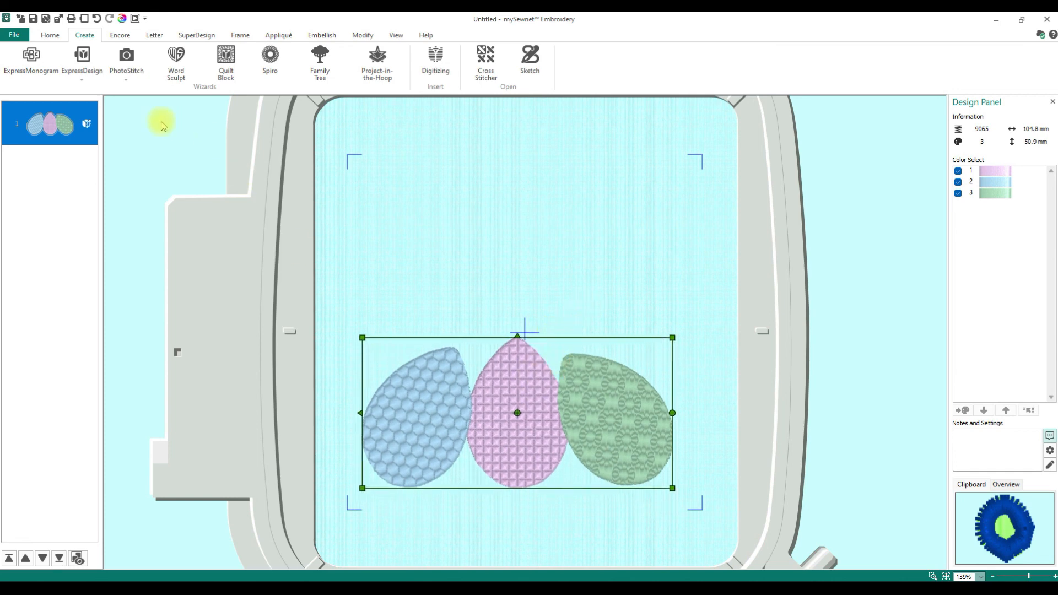
# Fix the petals design as stitches.
pyautogui.rightClick(65, 132)
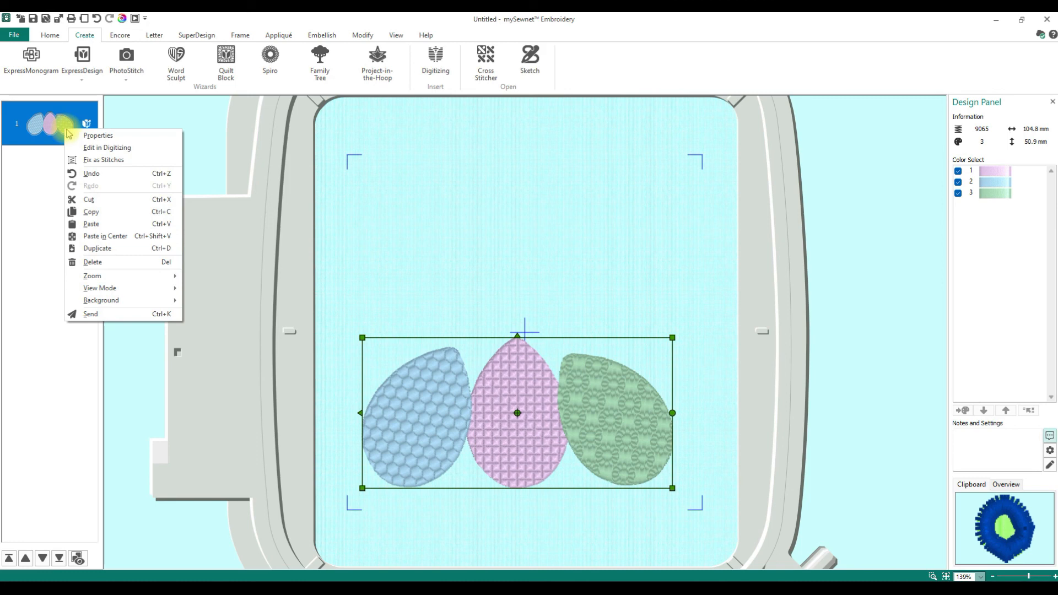
pyautogui.click(92, 161)
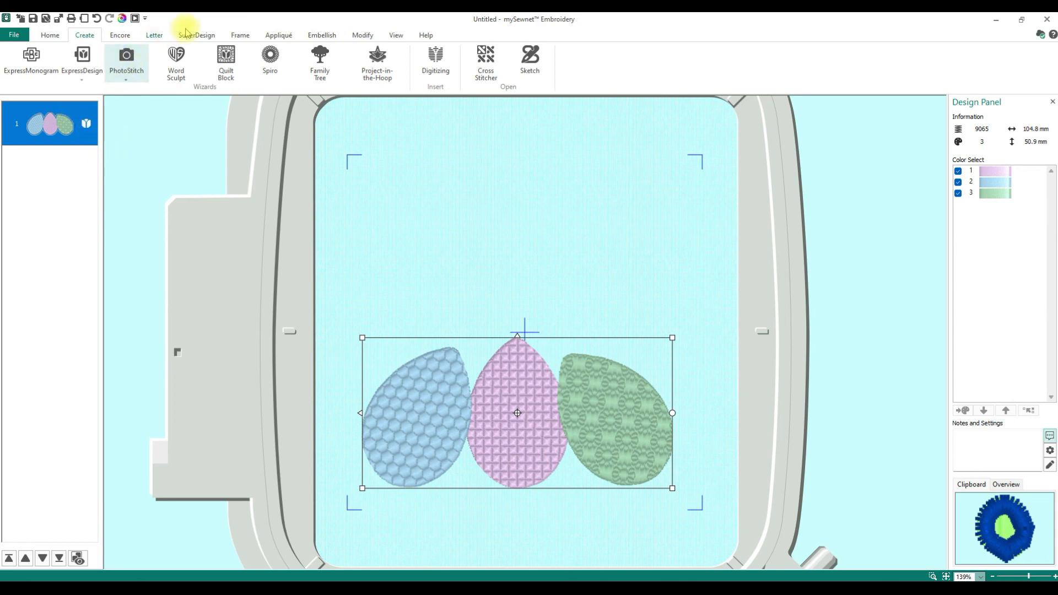
# Browse the animal and appliqué designs in the SuperDesign gallery.
pyautogui.click(207, 36)
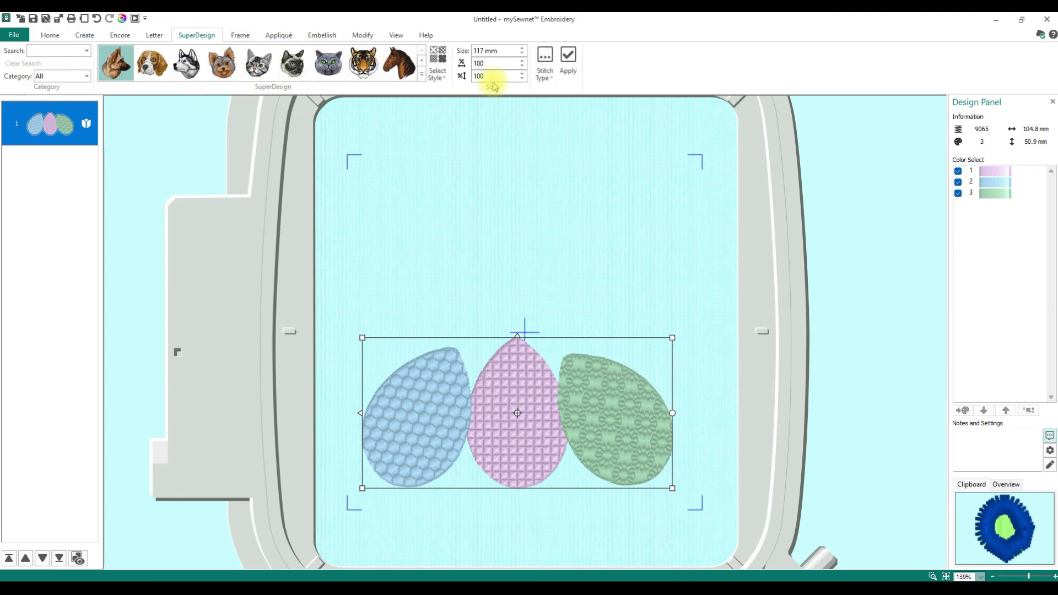
pyautogui.click(422, 74)
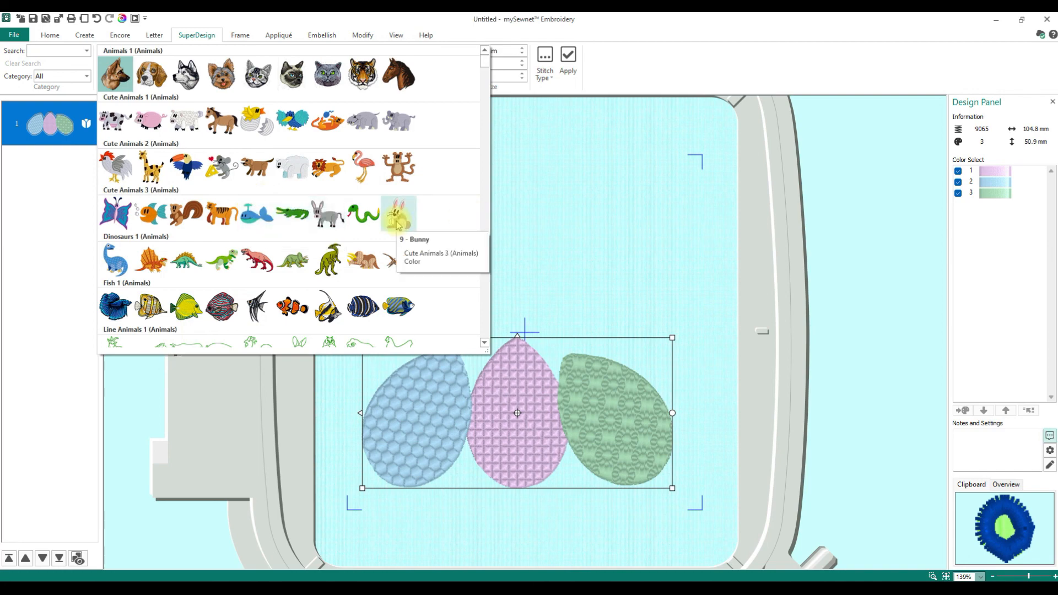
pyautogui.scroll(-5, 398, 224)
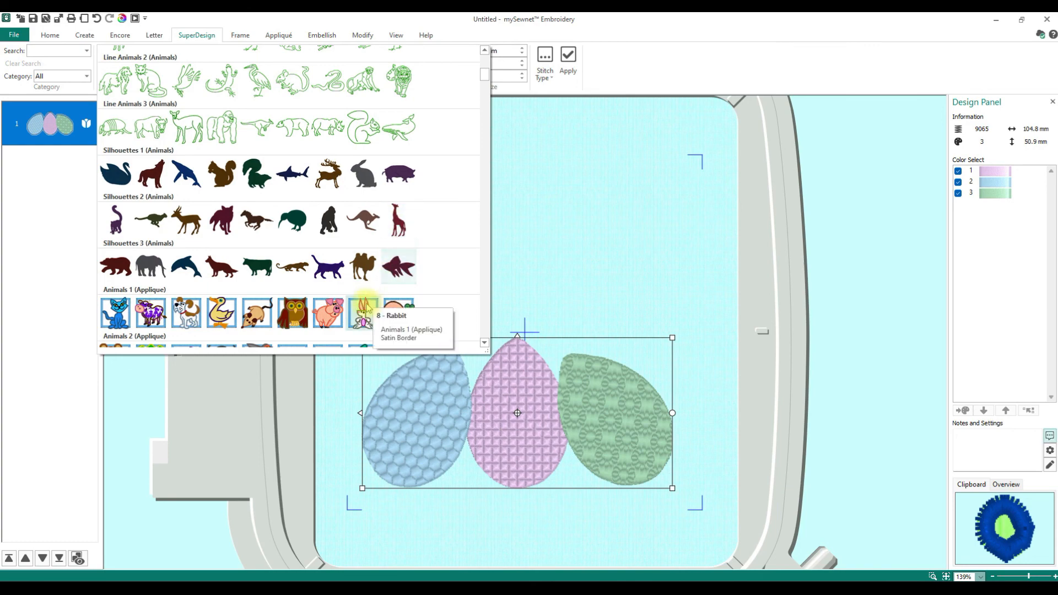
pyautogui.scroll(-7, 432, 230)
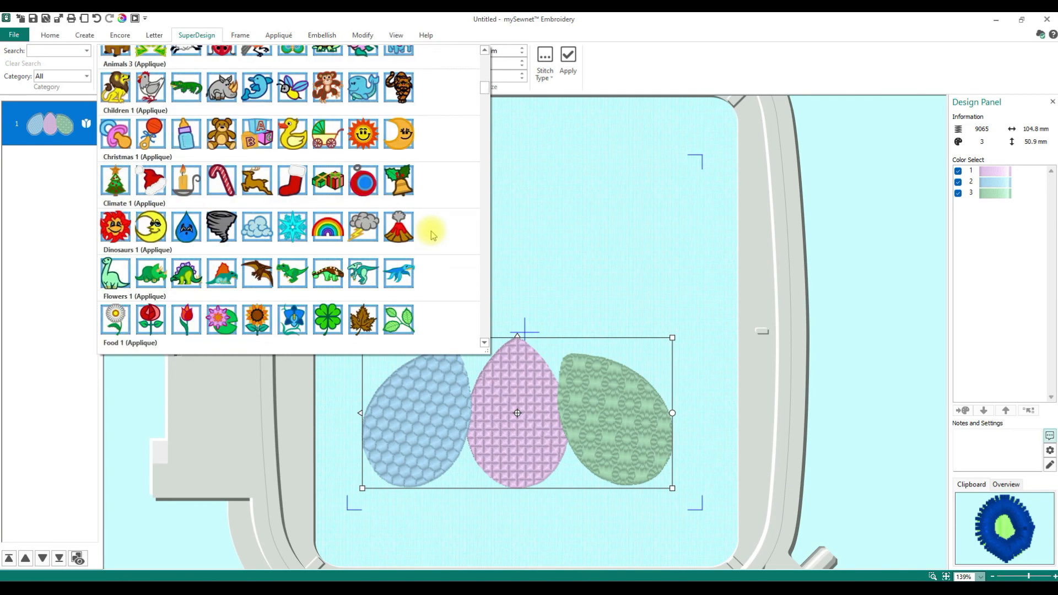
# Close the SuperDesign gallery and undo fixing the petals design as stitches.
pyautogui.click(607, 196)
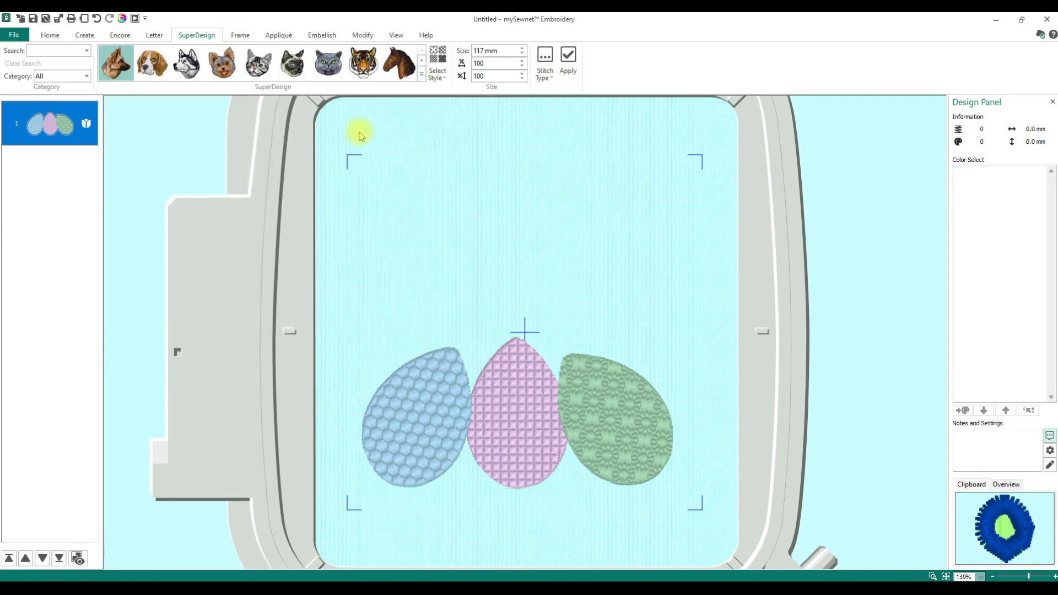
pyautogui.click(98, 19)
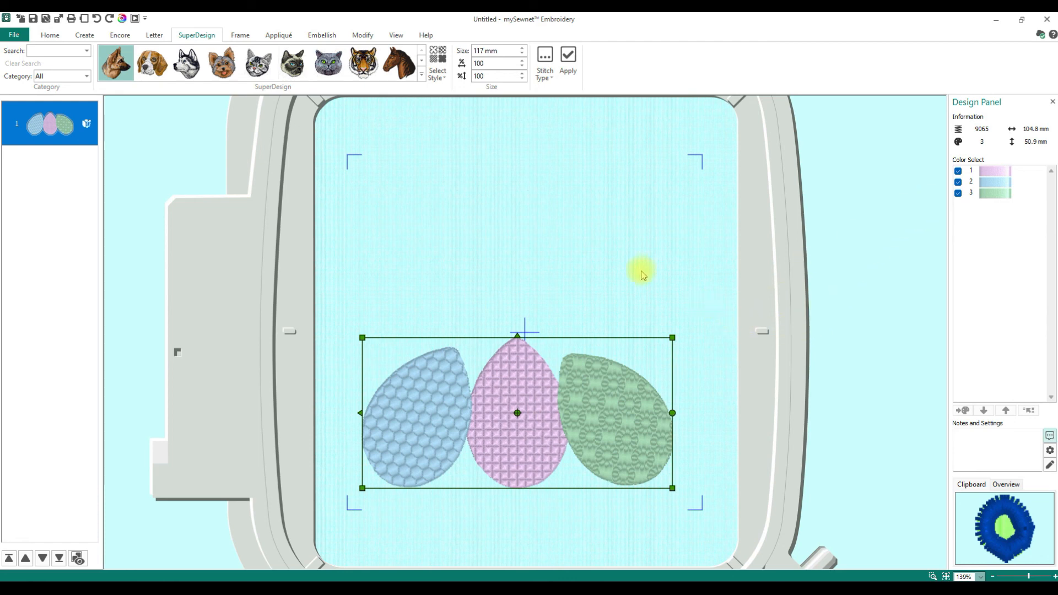
# Browse the SuperDesign gallery and choose the wheelbarrow from the ChildStyle 2 category.
pyautogui.click(422, 75)
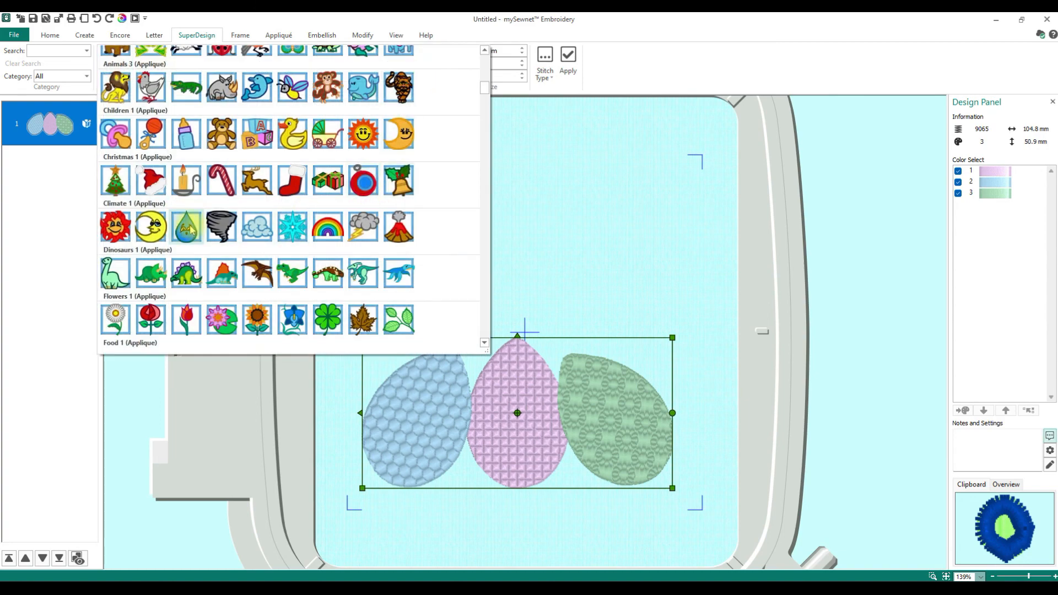
pyautogui.scroll(2, 328, 228)
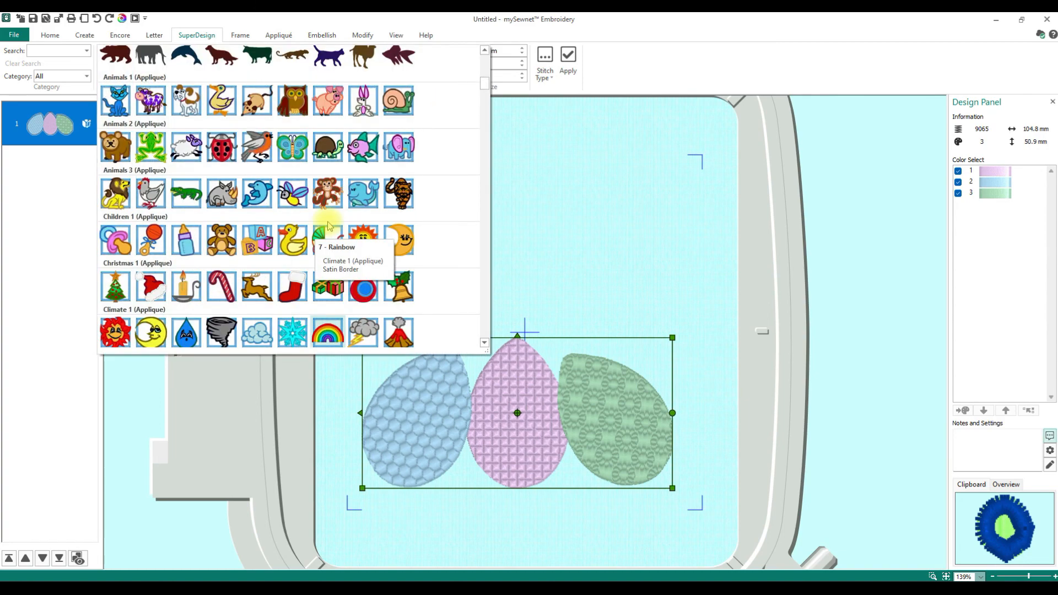
pyautogui.scroll(-2, 328, 226)
pyautogui.scroll(-2, 328, 227)
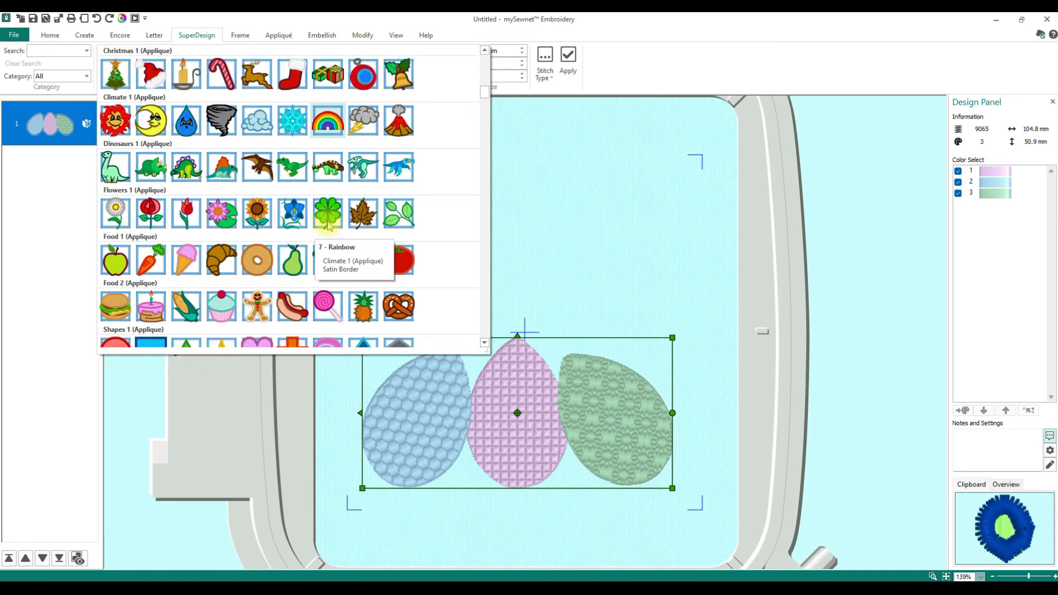
pyautogui.scroll(-2, 329, 226)
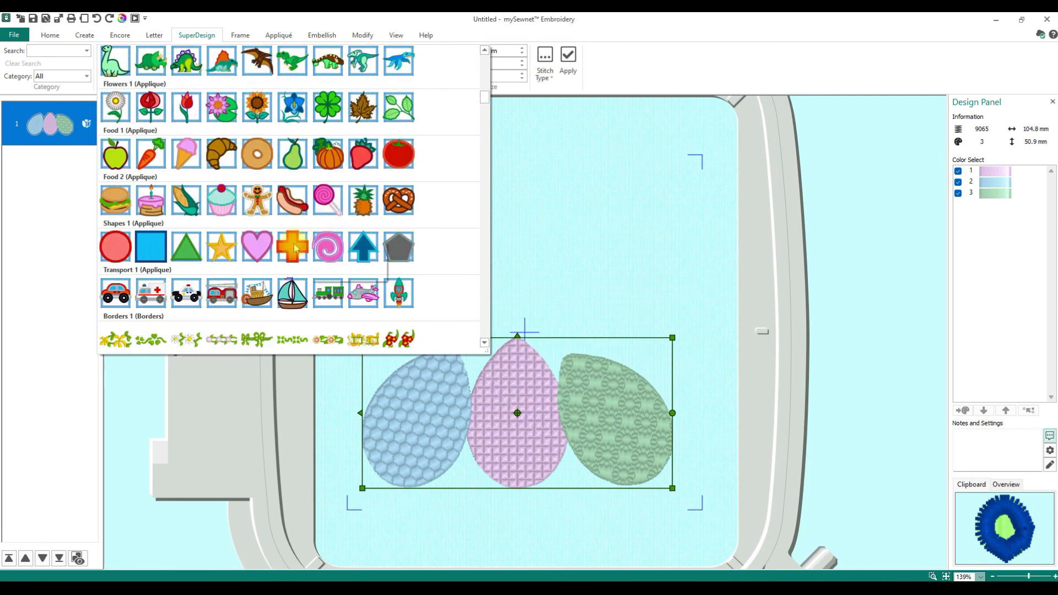
pyautogui.scroll(-10, 343, 287)
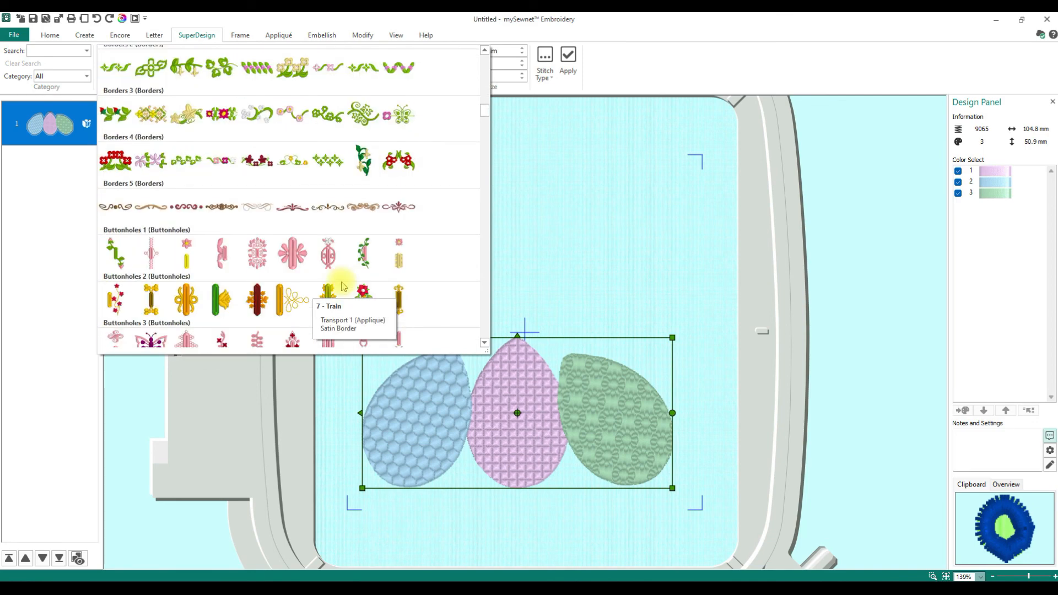
pyautogui.scroll(-7, 343, 287)
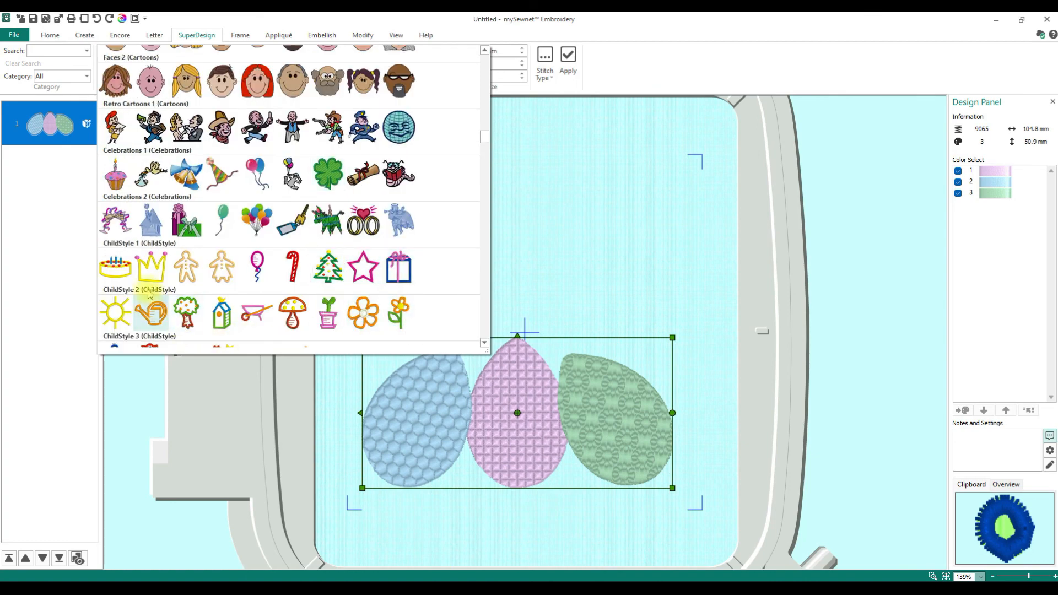
pyautogui.scroll(-2, 410, 296)
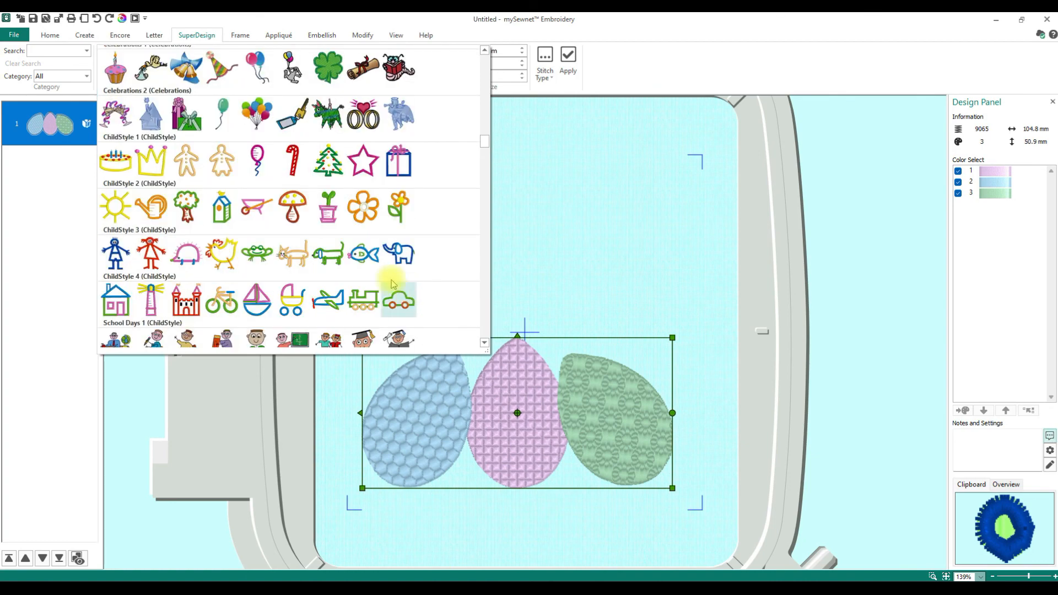
pyautogui.click(265, 215)
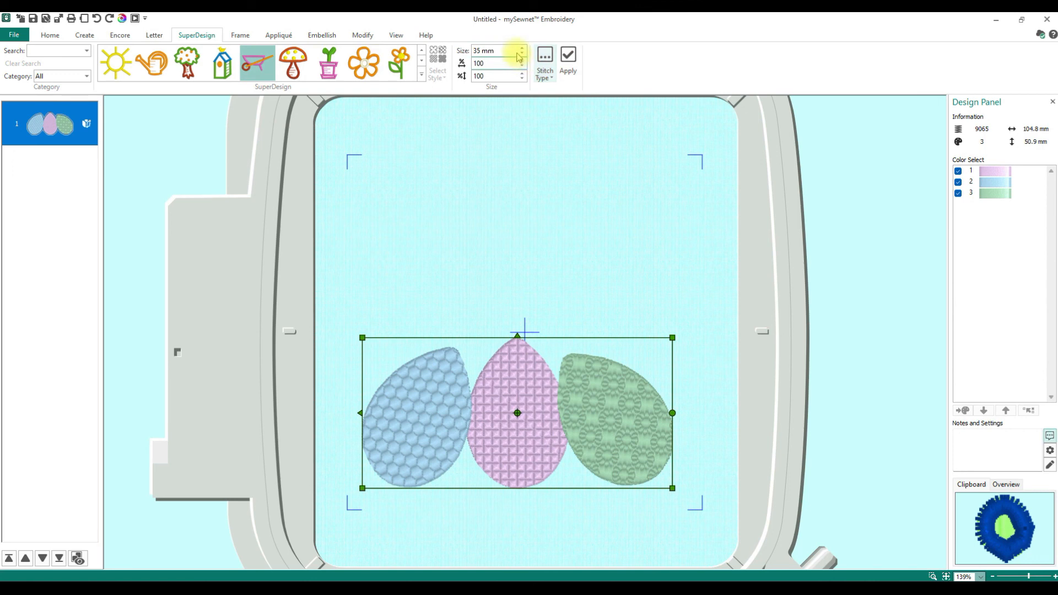
# Set the SuperDesign size to 100 mm and add the wheelbarrow to the hoop.
pyautogui.moveTo(505, 50); pyautogui.dragTo(447, 56)
pyautogui.press('Delete')
pyautogui.press('Delete')
pyautogui.press('Delete')
pyautogui.write('100')
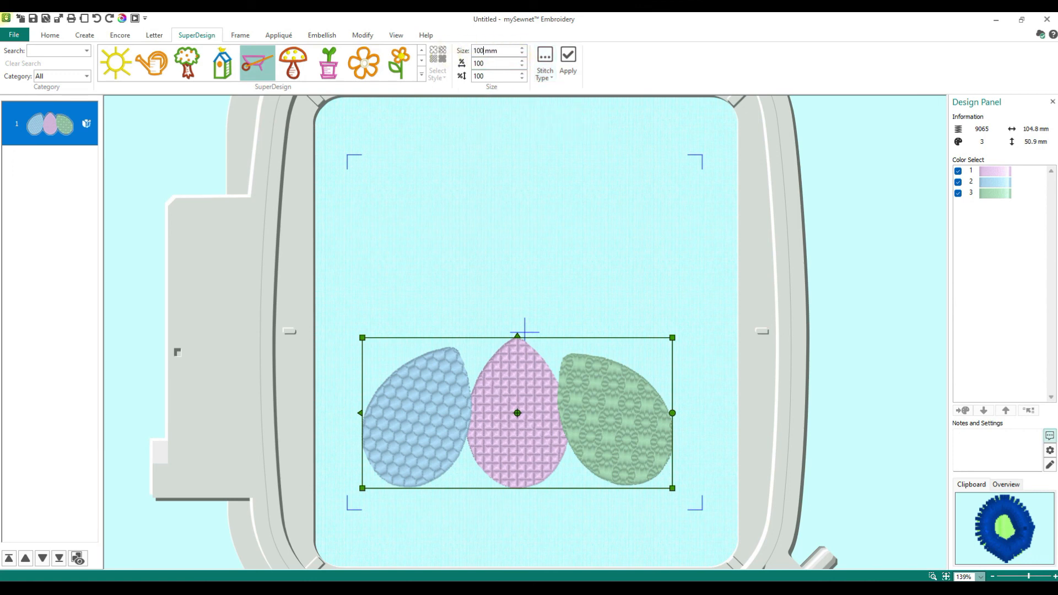
pyautogui.click(566, 60)
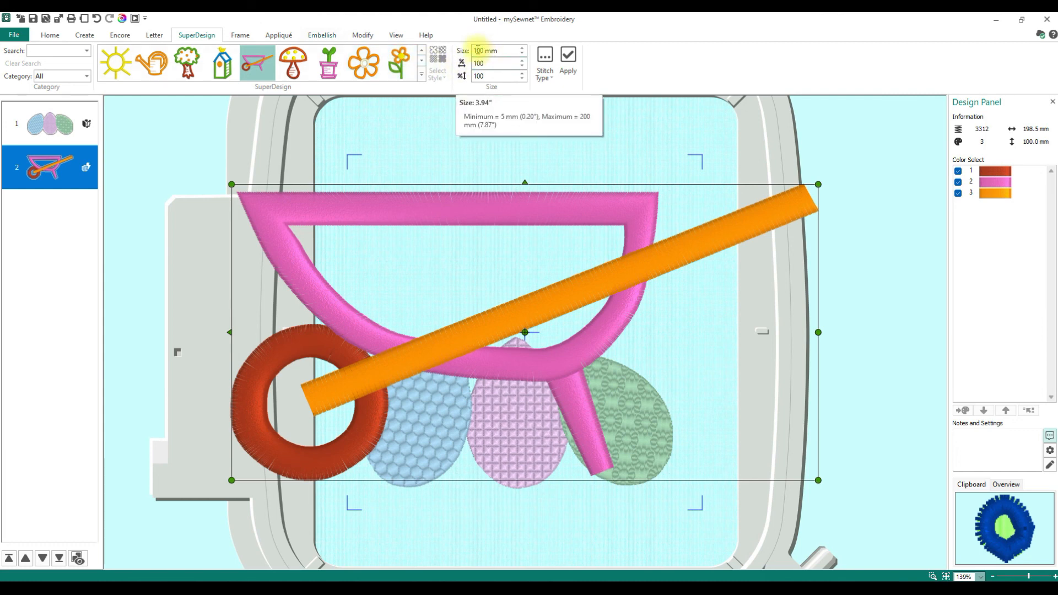
# Set the SuperDesign size to 60 mm and add another wheelbarrow to the hoop.
pyautogui.click(522, 53)
pyautogui.click(522, 53)
pyautogui.click(522, 53)
pyautogui.click(522, 53)
pyautogui.click(522, 54)
pyautogui.click(523, 53)
pyautogui.click(525, 53)
pyautogui.click(526, 54)
pyautogui.click(526, 53)
pyautogui.click(525, 53)
pyautogui.click(525, 54)
pyautogui.click(525, 54)
pyautogui.click(525, 54)
pyautogui.click(525, 53)
pyautogui.click(525, 53)
pyautogui.click(525, 53)
pyautogui.click(525, 53)
pyautogui.click(525, 54)
pyautogui.click(525, 53)
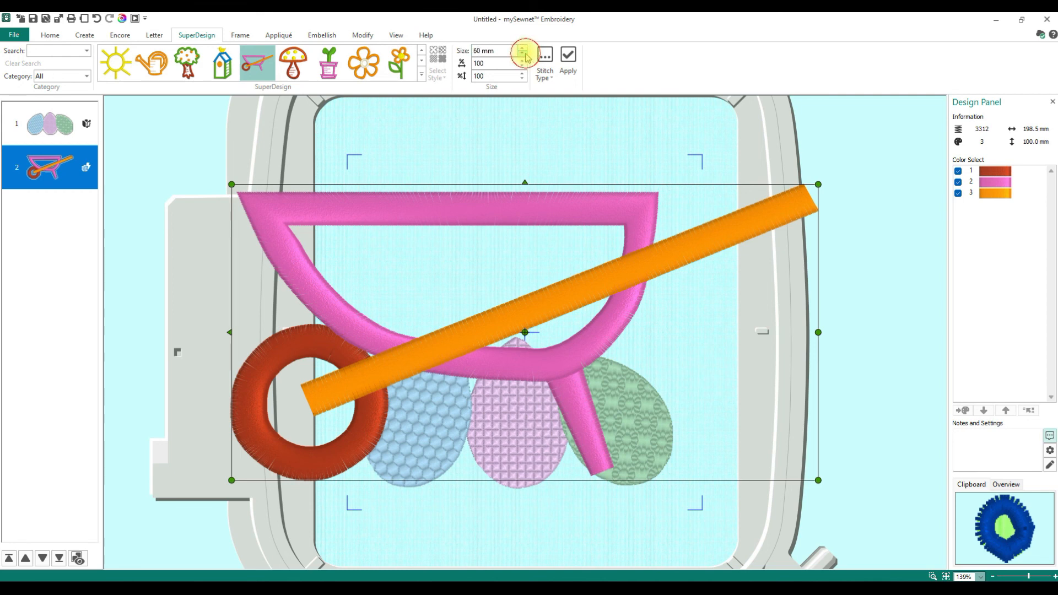
pyautogui.click(569, 57)
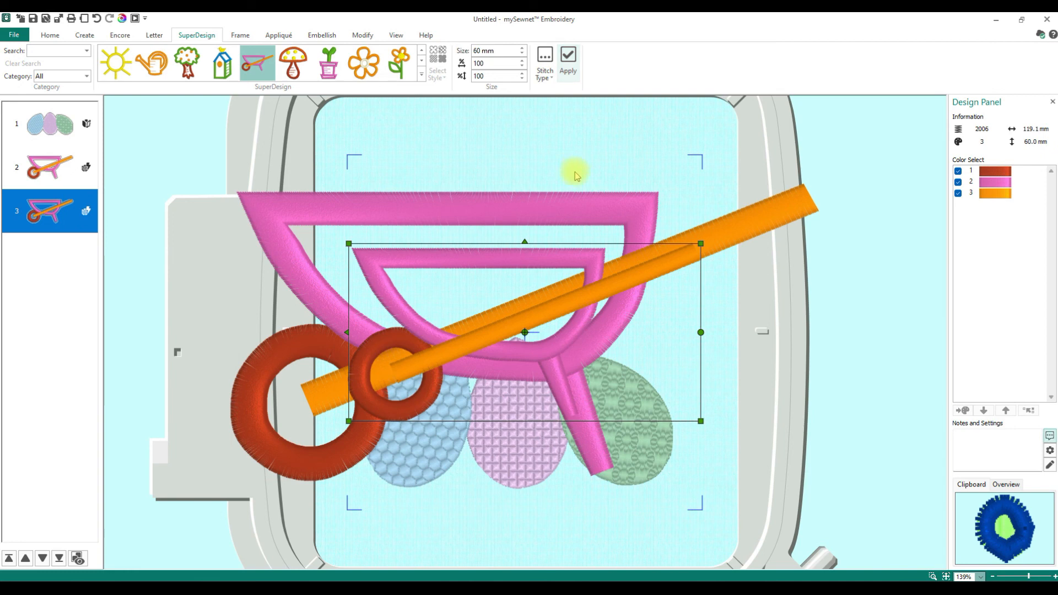
# Delete the larger wheelbarrow and move the 60 mm one down over the petals.
pyautogui.press('Delete')
pyautogui.click(508, 315)
pyautogui.moveTo(500, 340); pyautogui.dragTo(499, 428)
# Move the petals up to the wheelbarrow's rim and shrink them to about 72 mm wide so they sit inside it.
pyautogui.click(633, 423)
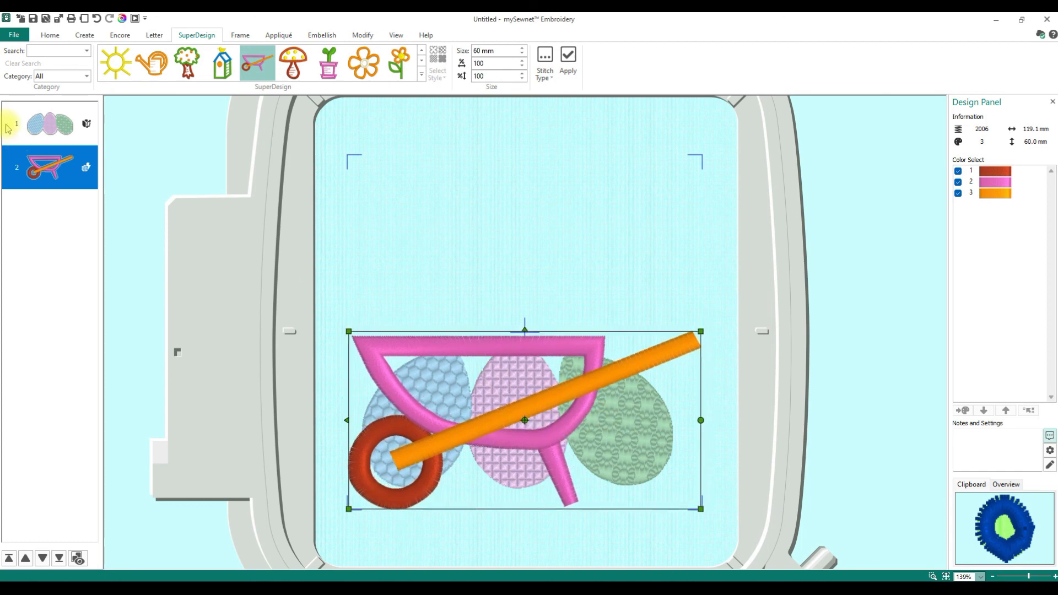
pyautogui.moveTo(624, 441); pyautogui.dragTo(607, 297)
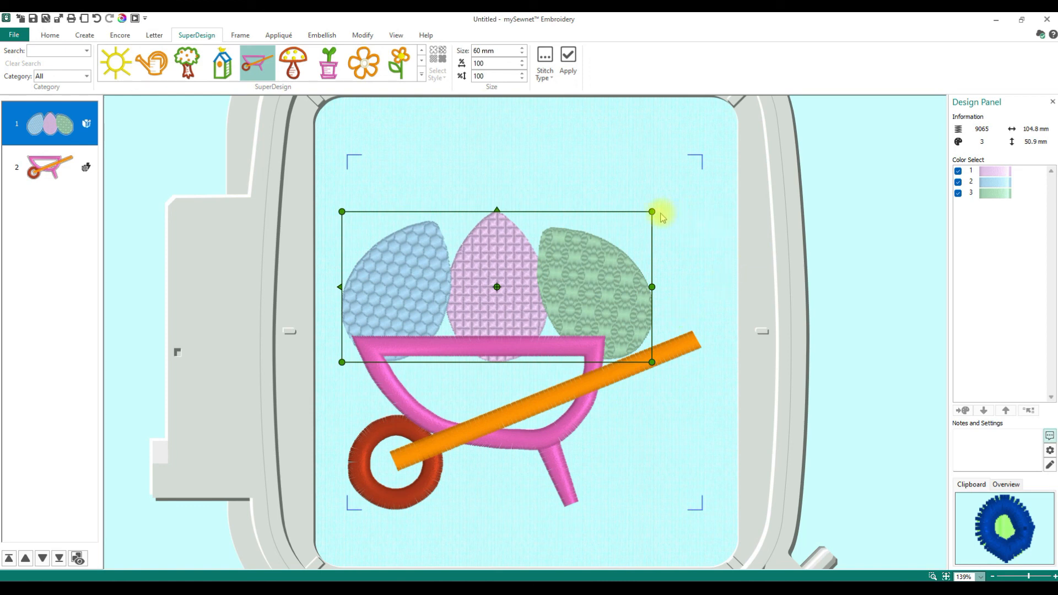
pyautogui.moveTo(652, 212); pyautogui.dragTo(612, 236)
pyautogui.moveTo(567, 273); pyautogui.dragTo(552, 295)
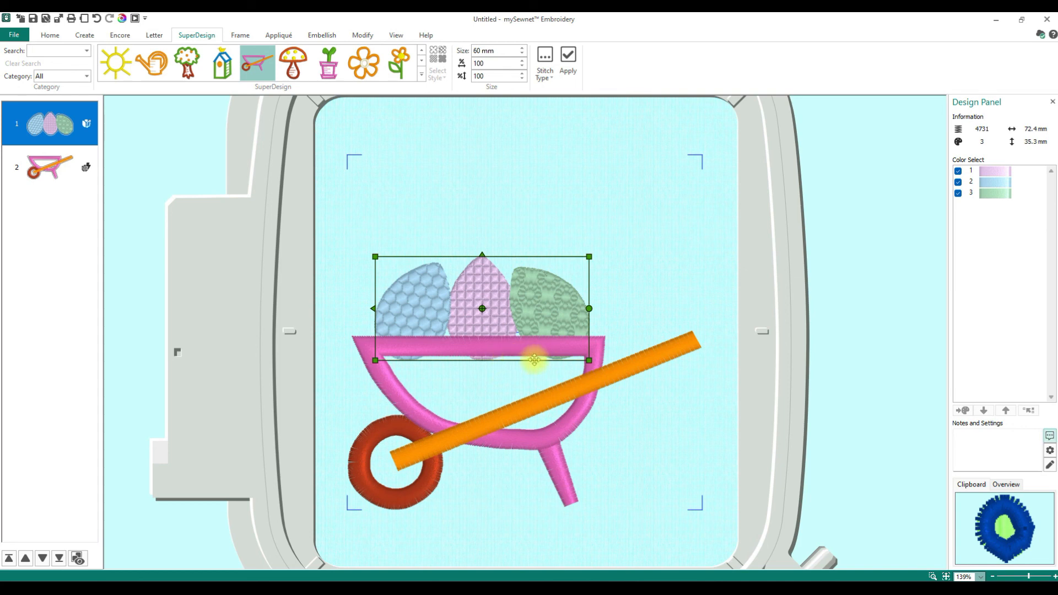
pyautogui.moveTo(520, 321); pyautogui.dragTo(519, 325)
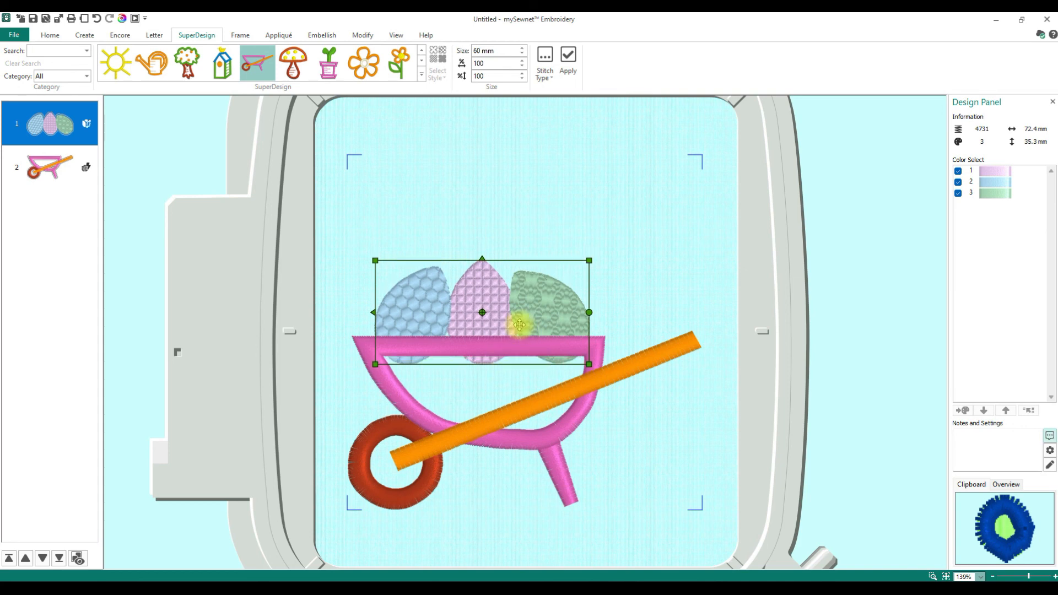
pyautogui.click(677, 328)
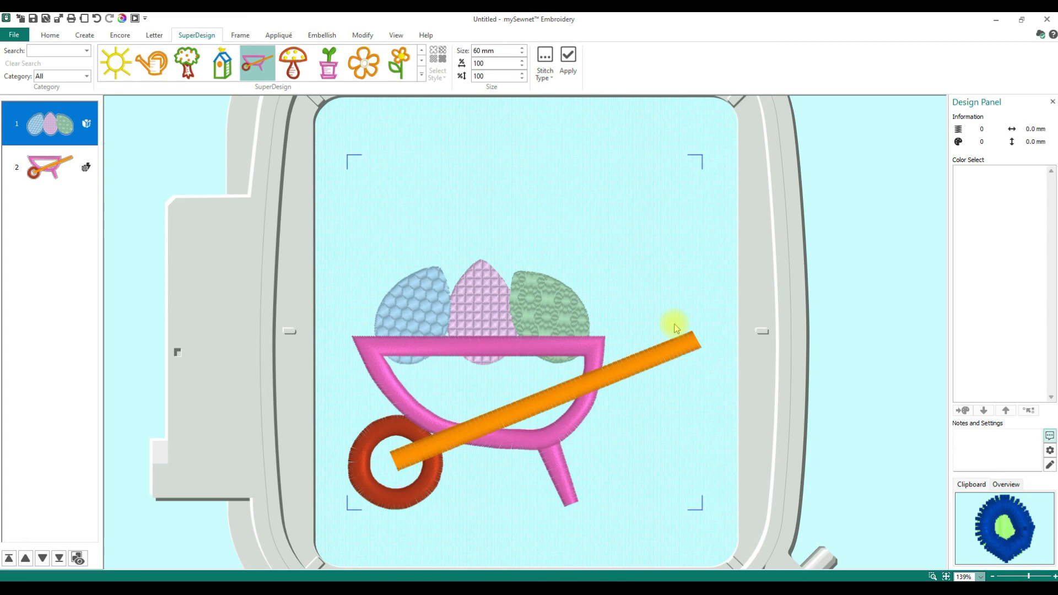
# Set the satin column density of the wheelbarrow to 3.
pyautogui.click(620, 366)
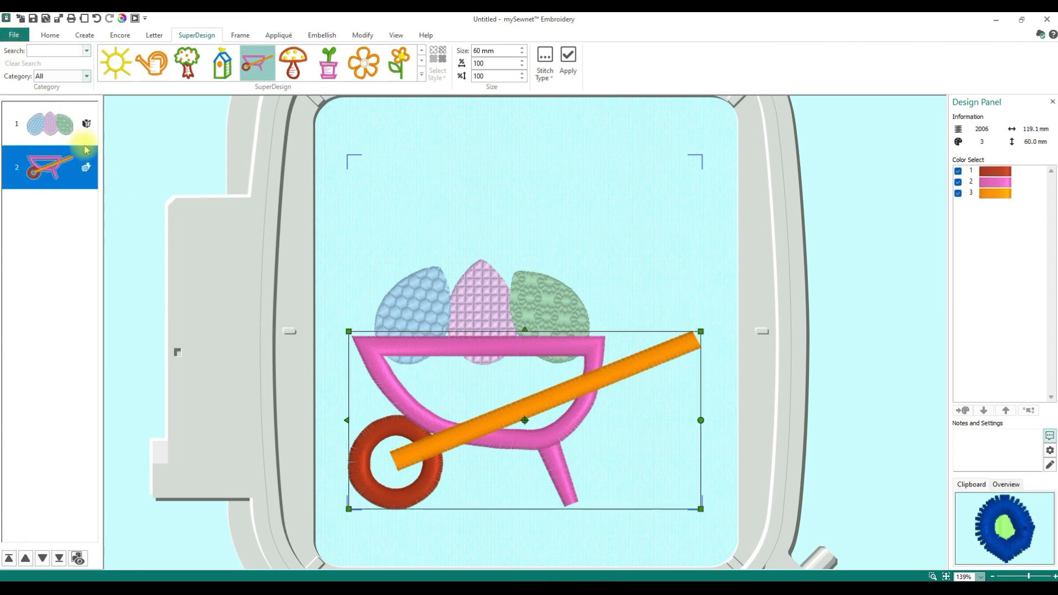
pyautogui.rightClick(61, 172)
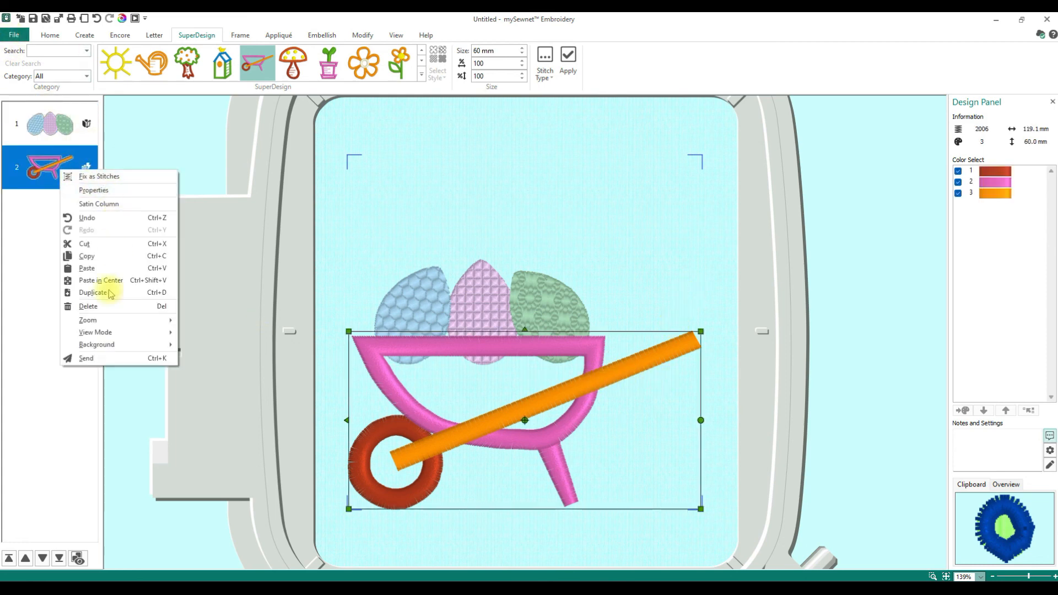
pyautogui.click(102, 204)
pyautogui.click(496, 290)
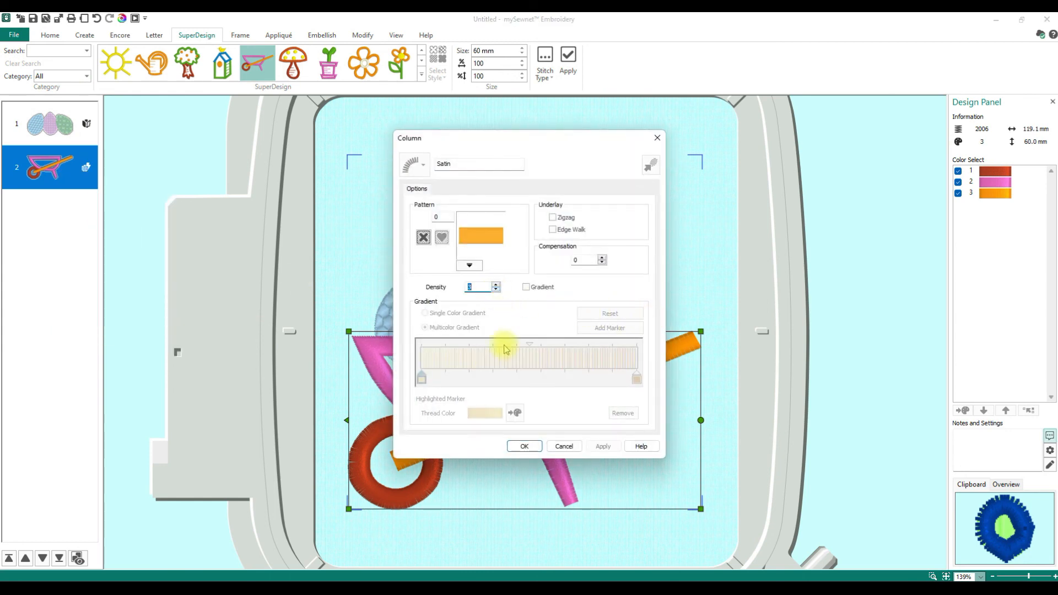
pyautogui.click(523, 446)
pyautogui.click(619, 472)
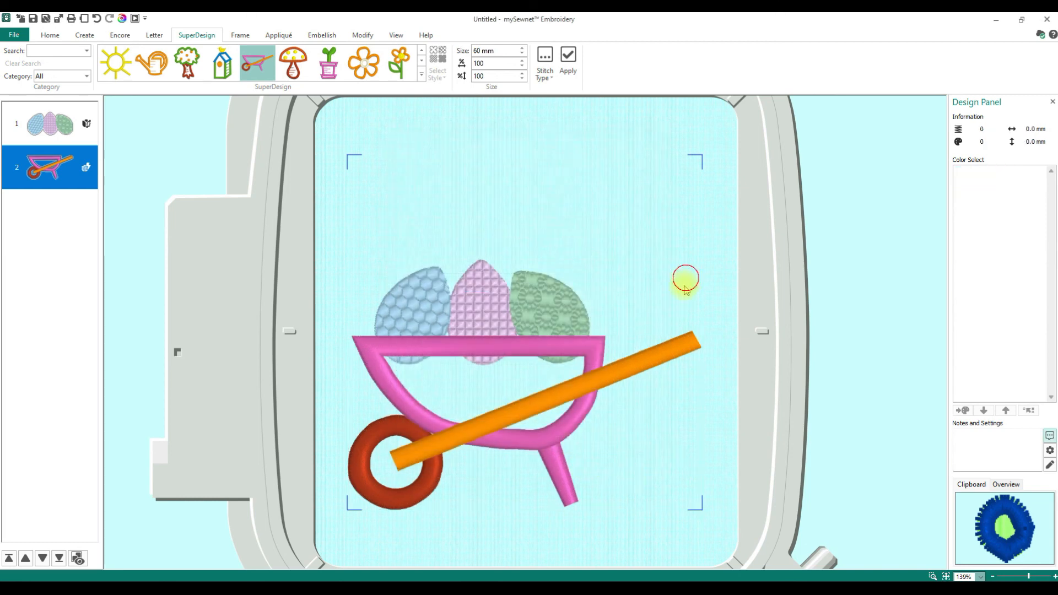
pyautogui.click(707, 388)
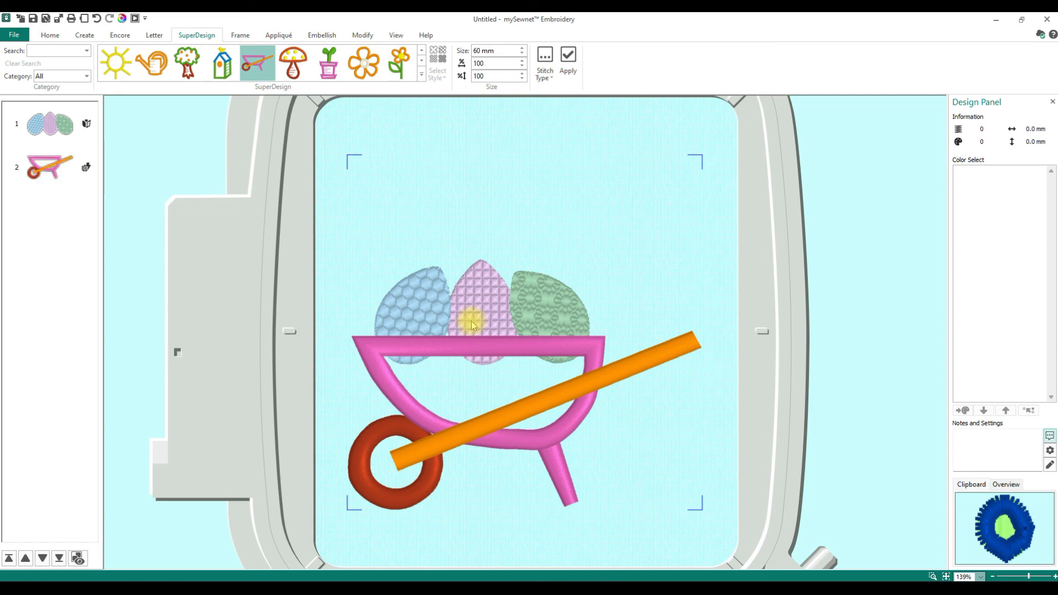
# Select the petals design and change its middle petal to thread 2325 Lemon from Robison-Anton Rayon 40.
pyautogui.click(85, 35)
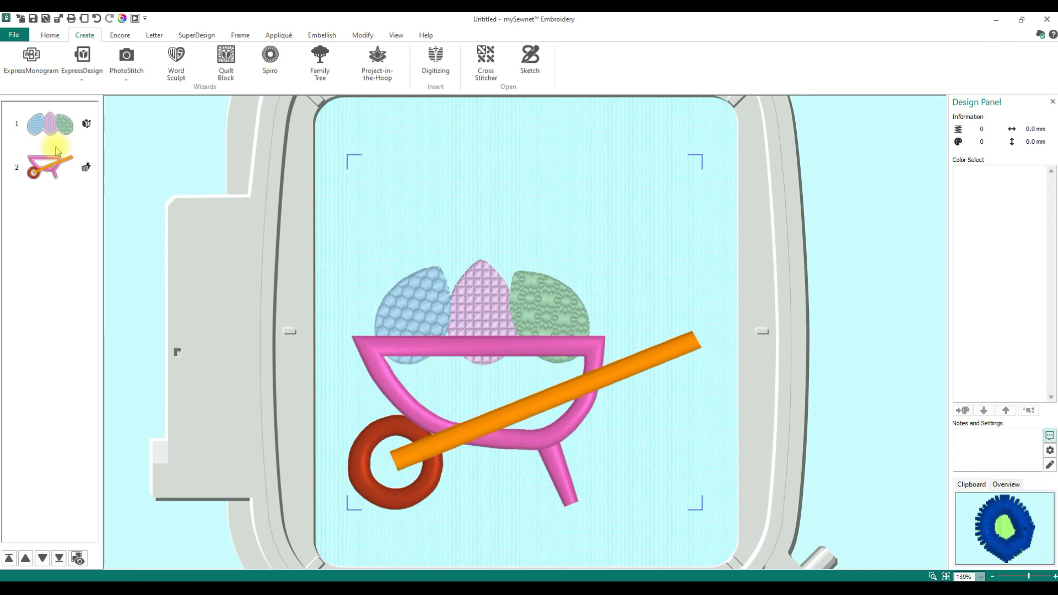
pyautogui.click(46, 165)
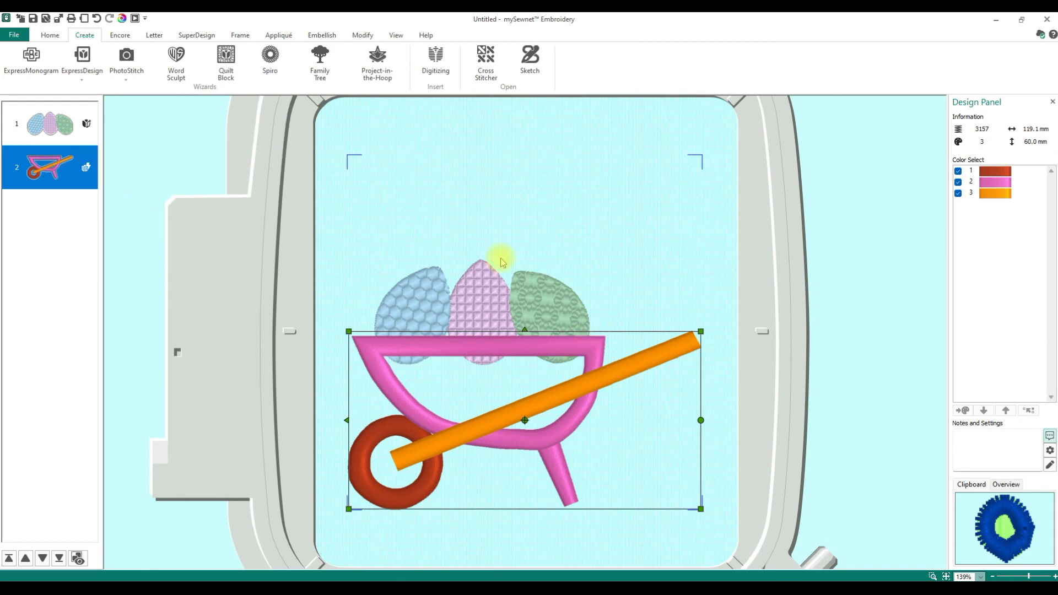
pyautogui.click(449, 301)
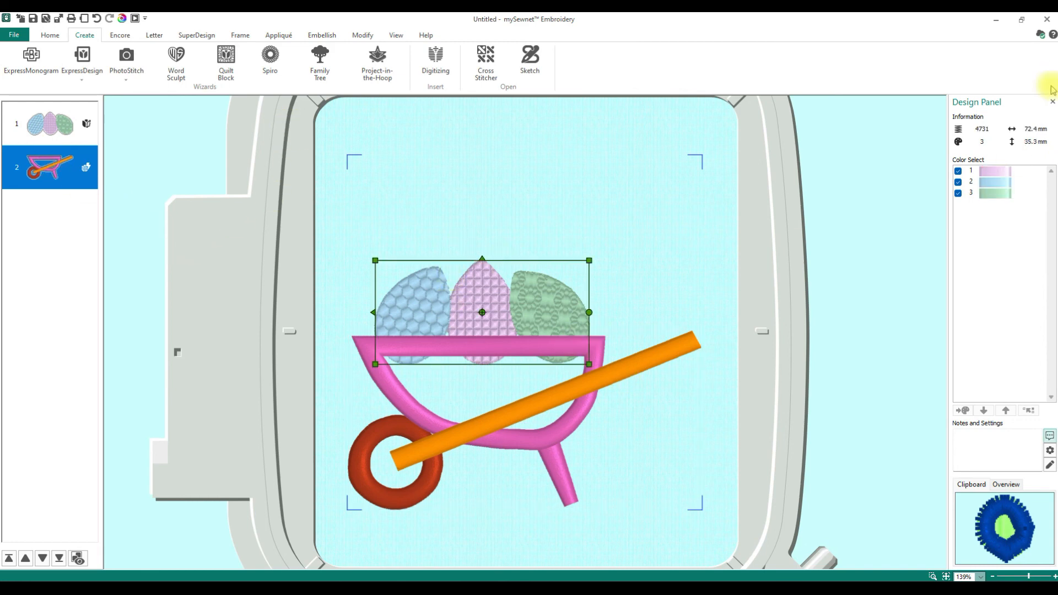
pyautogui.doubleClick(995, 175)
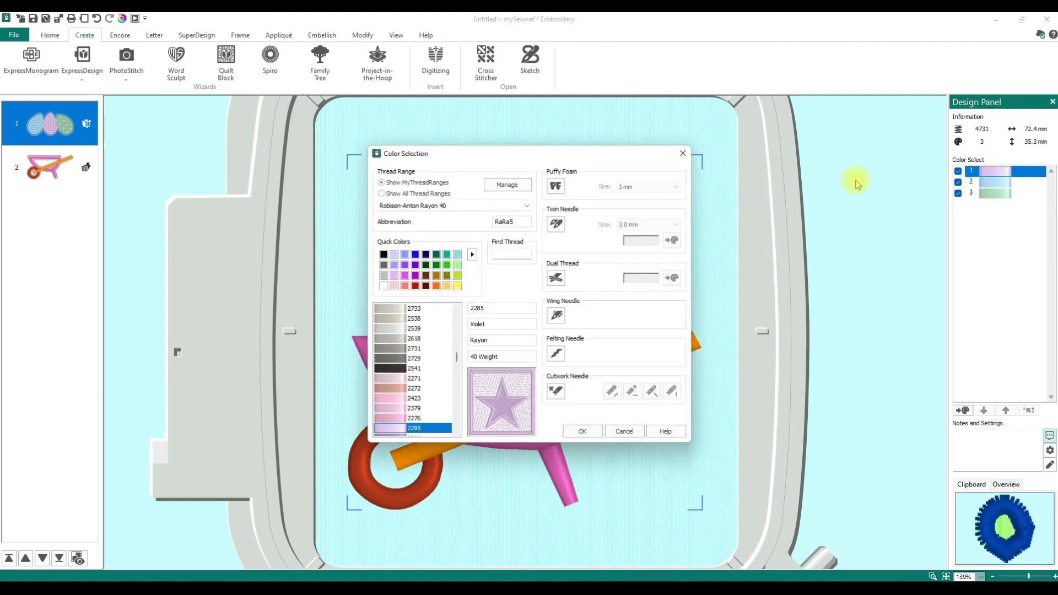
pyautogui.click(457, 286)
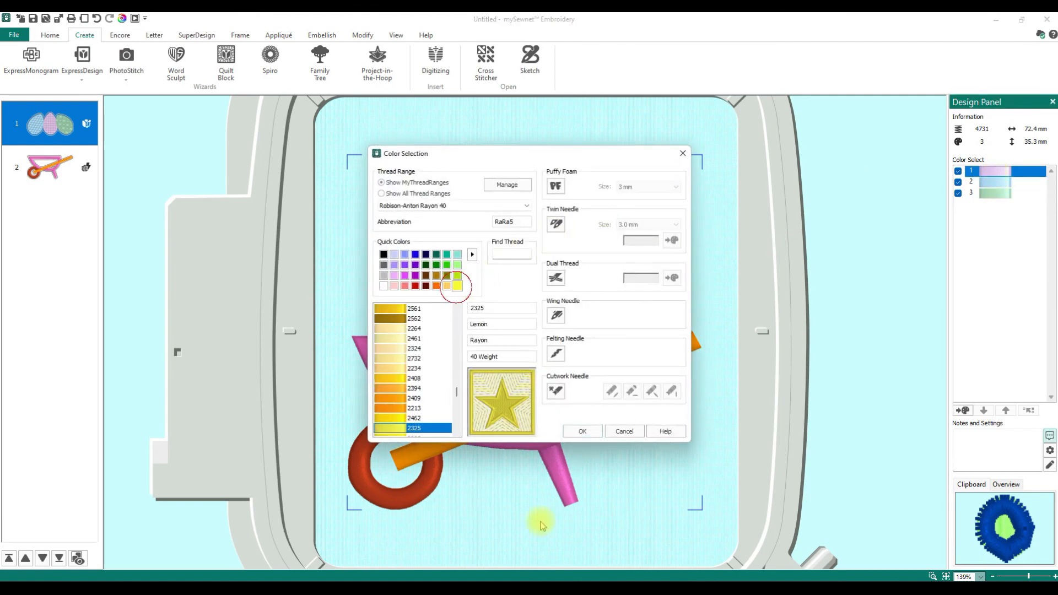
pyautogui.click(583, 431)
# Change the light blue petal to a stronger blue thread and the pale green petal to 2580 Green Grass.
pyautogui.doubleClick(992, 181)
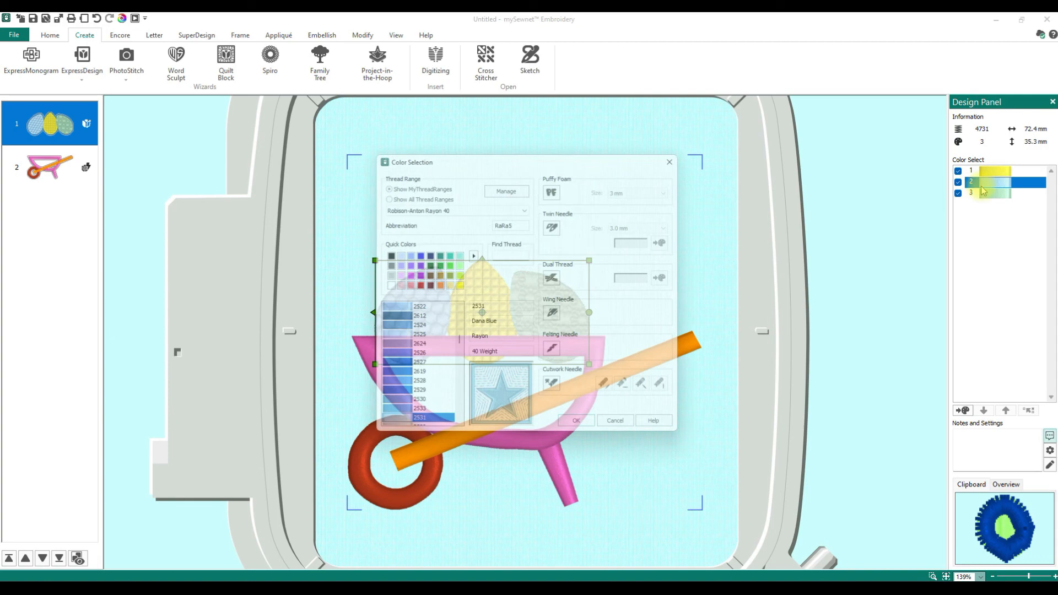
pyautogui.click(389, 388)
pyautogui.click(598, 433)
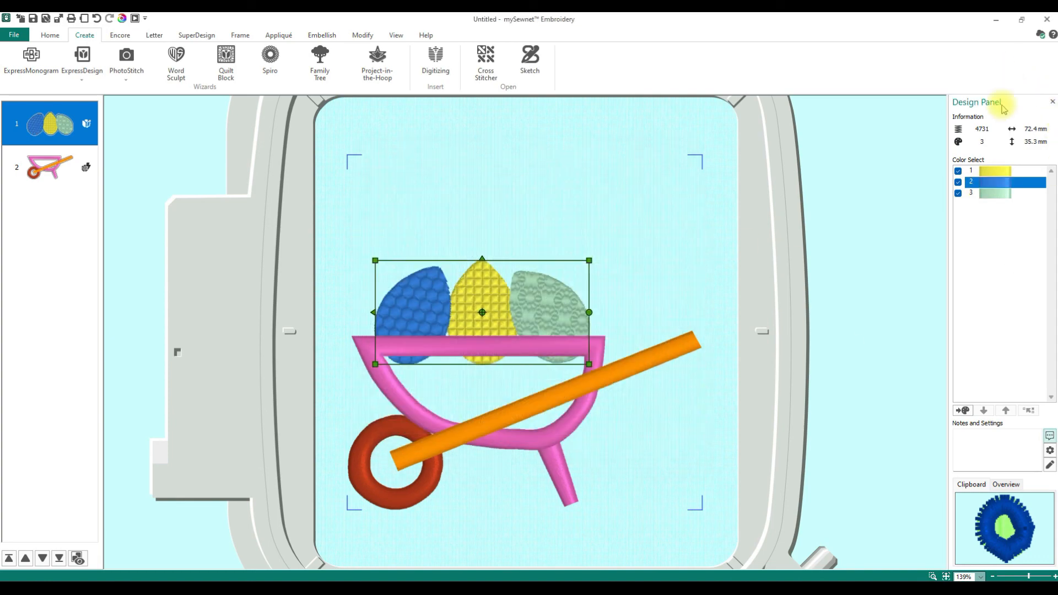
pyautogui.doubleClick(1004, 193)
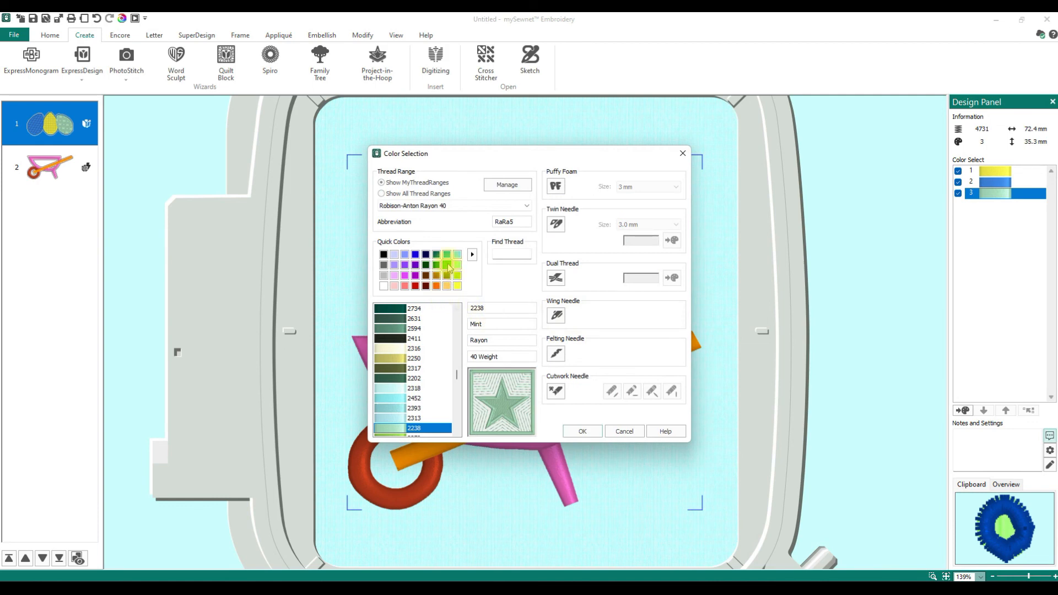
pyautogui.click(438, 263)
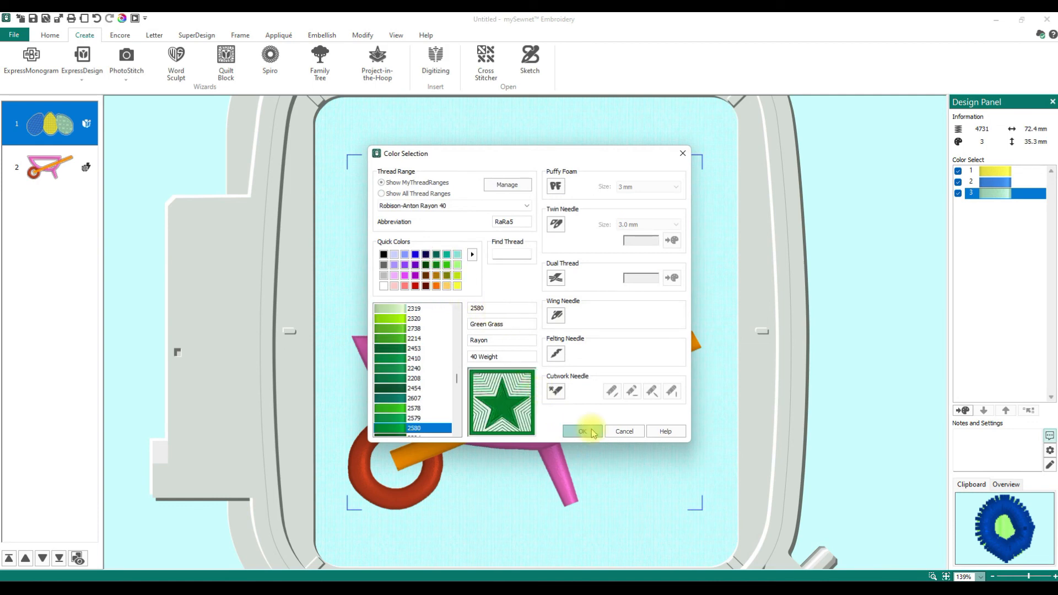
pyautogui.click(585, 431)
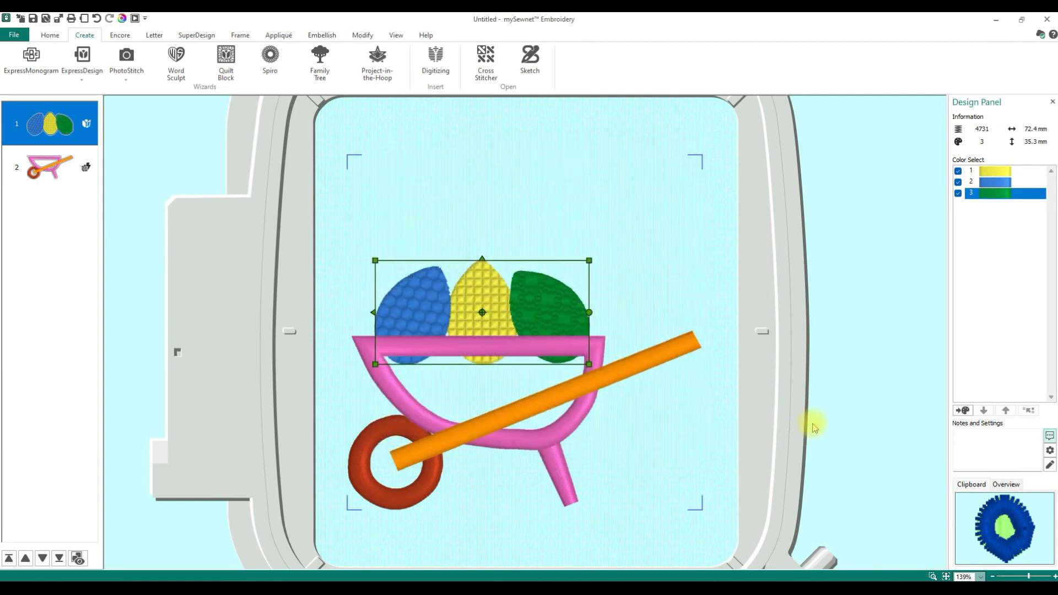